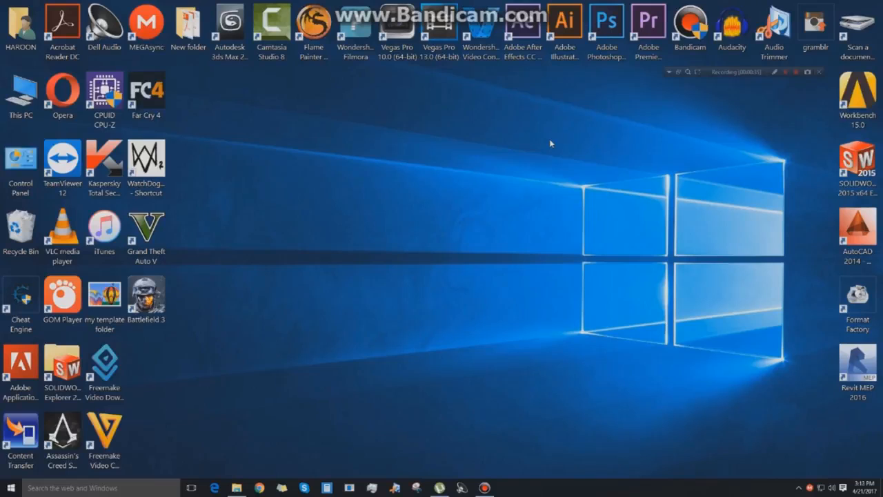
Launch AutoCAD 2014 from the desktop and dismiss its Welcome window to reach the empty drawing.
left_click(868, 239)
double_click(867, 241)
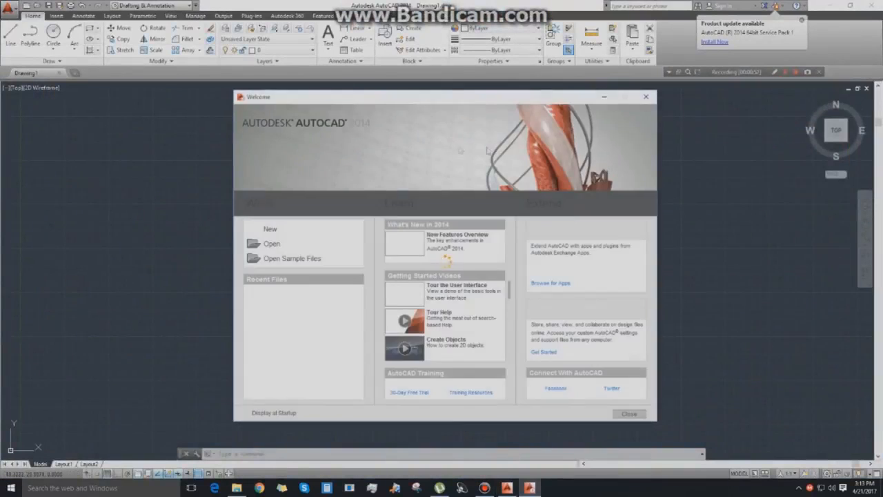
left_click(646, 98)
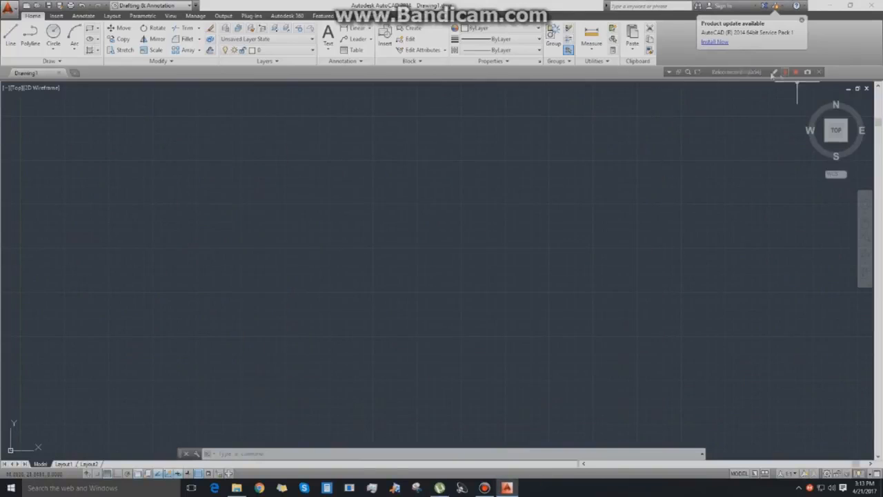
left_click_drag(769, 76, 805, 74)
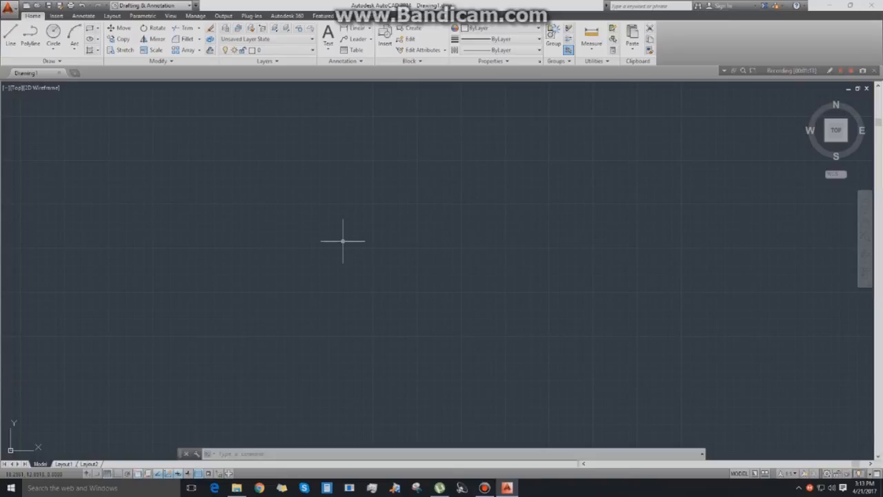
key("Escape")
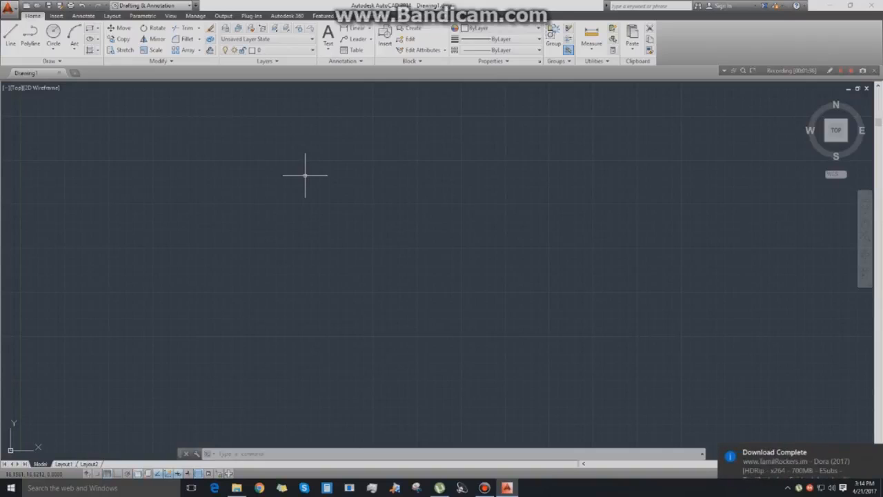
left_click(874, 456)
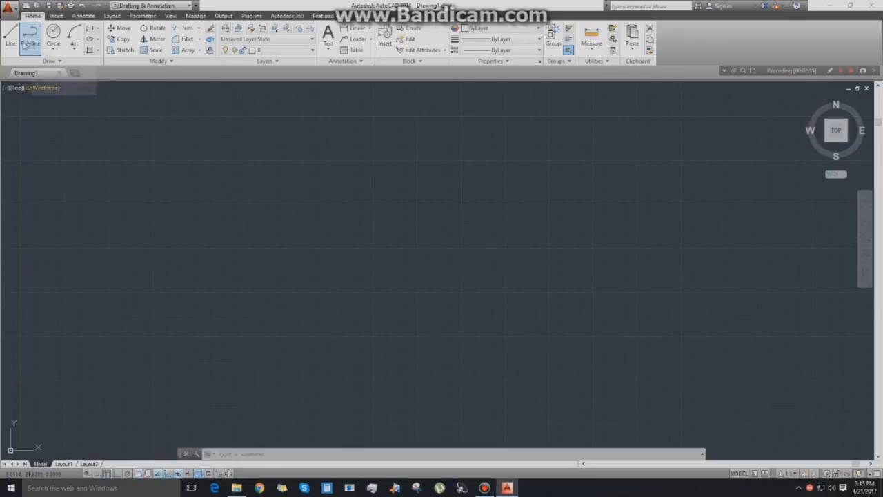
left_click(99, 40)
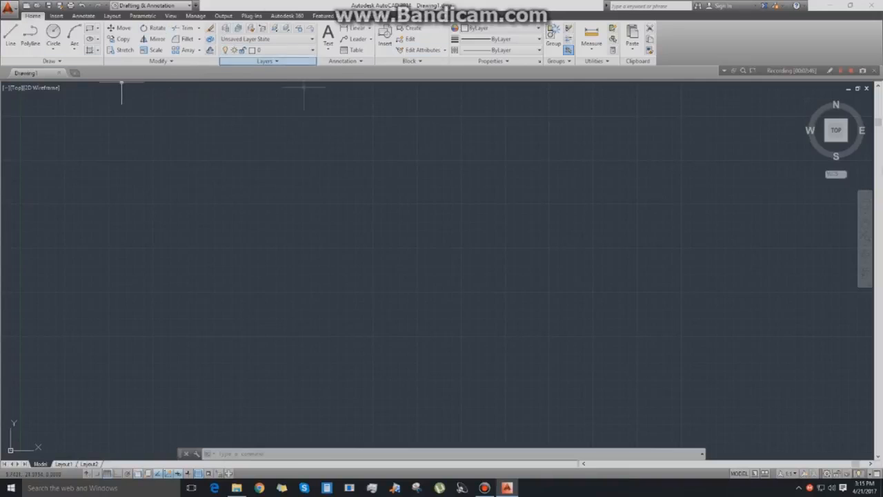
left_click(47, 62)
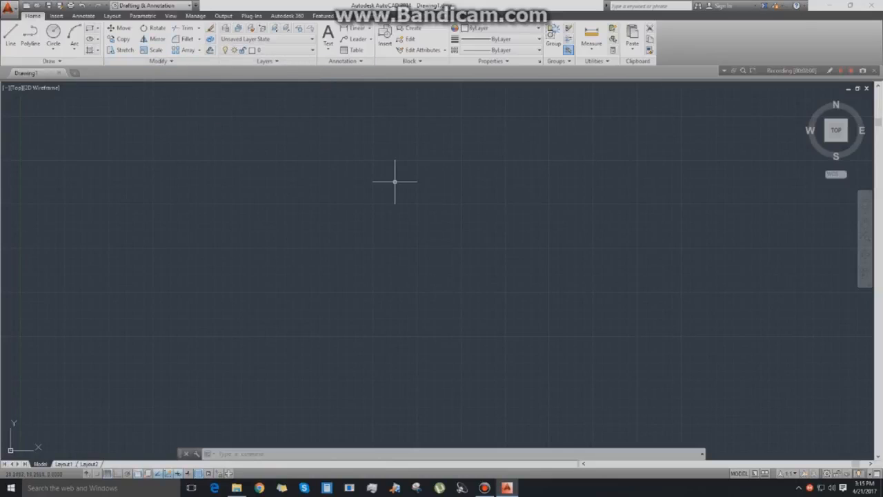
left_click(166, 181)
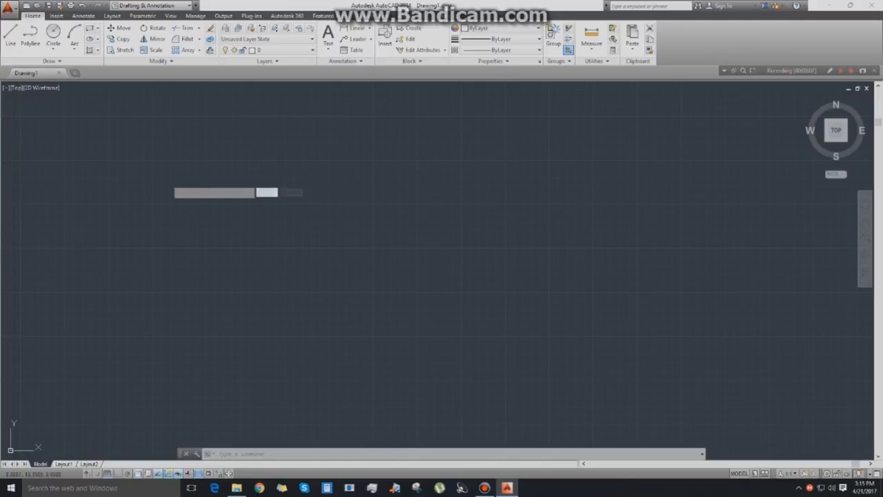
left_click(373, 359)
left_click(584, 154)
left_click(791, 364)
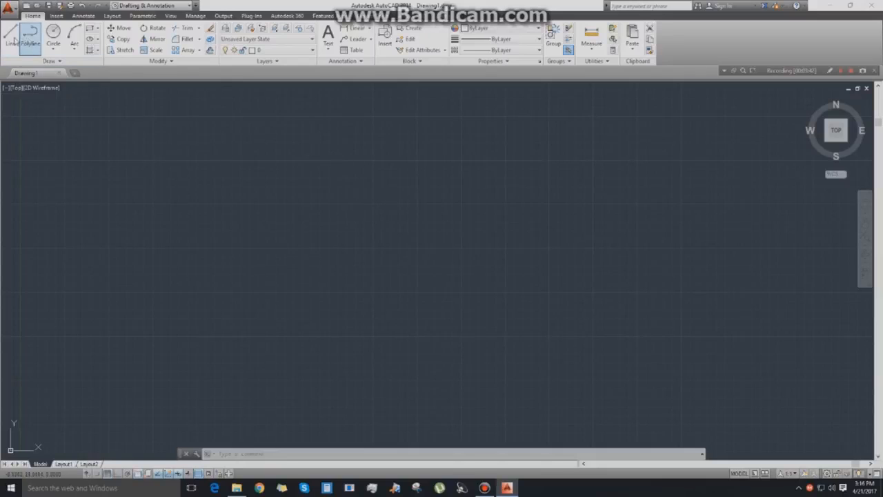
Try a line with Ortho mode switched on, cancel the line, and leave Ortho mode on.
left_click(11, 38)
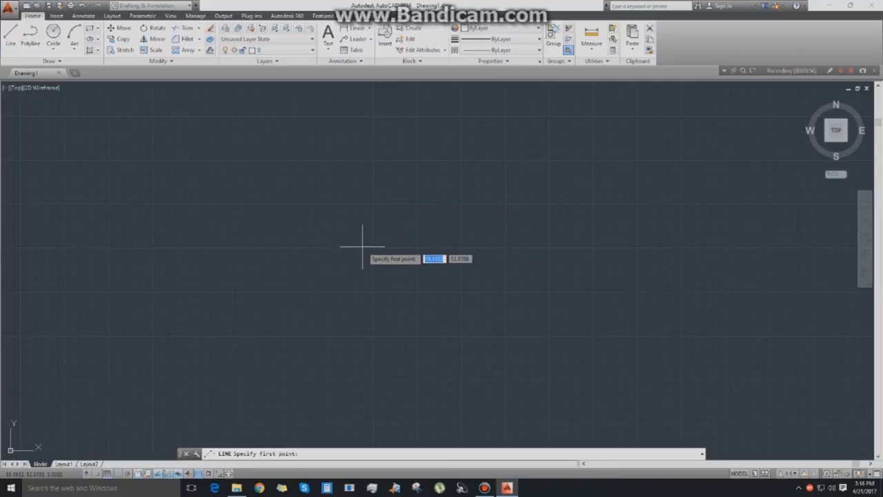
left_click(317, 215)
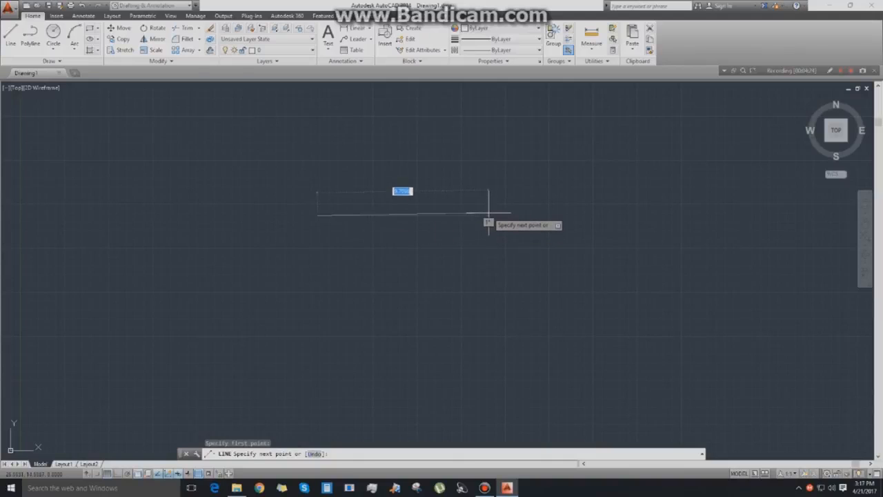
key("F8")
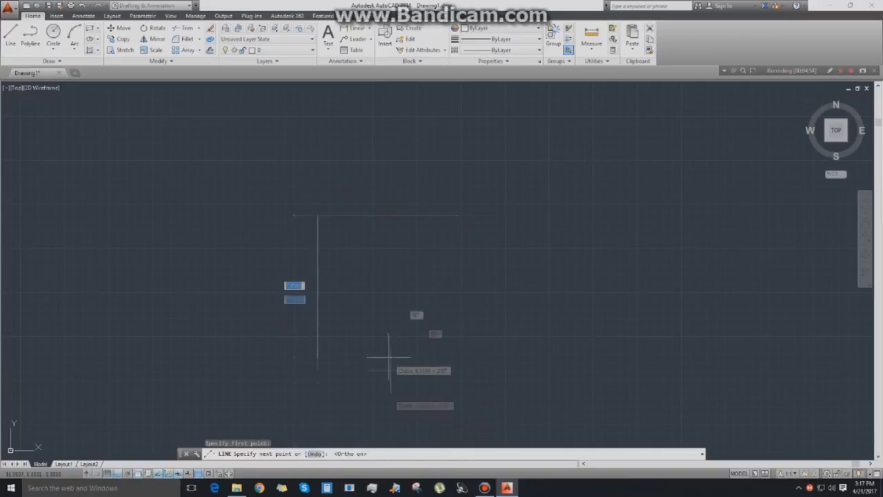
key("Escape")
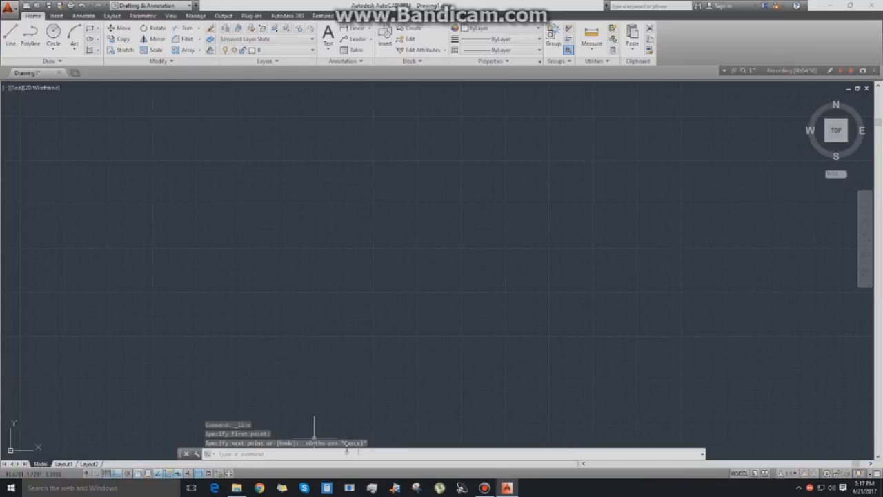
key("F8")
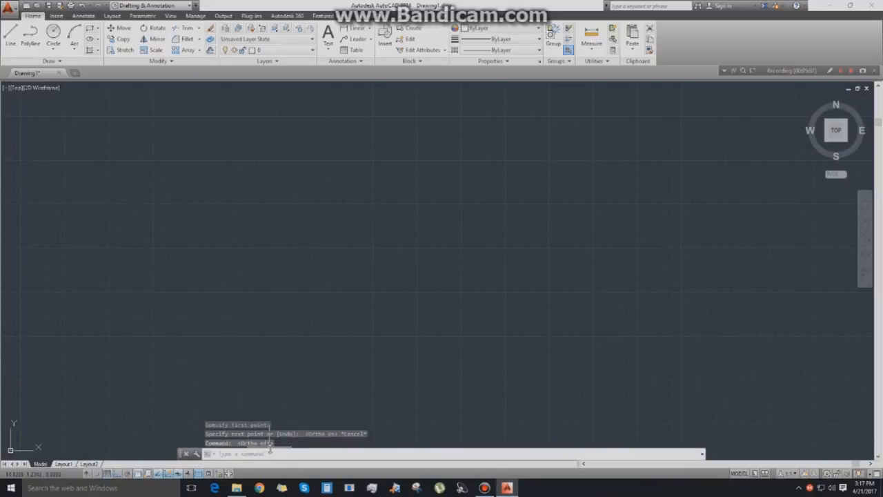
key("F8")
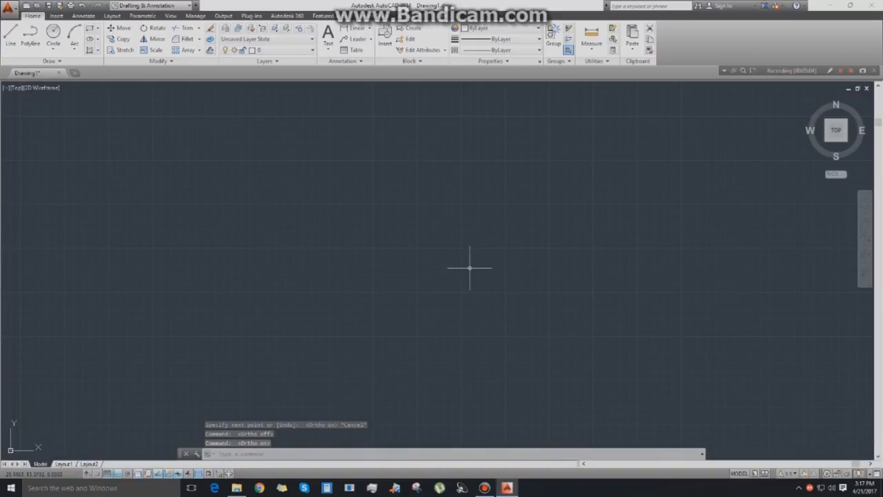
right_click(239, 475)
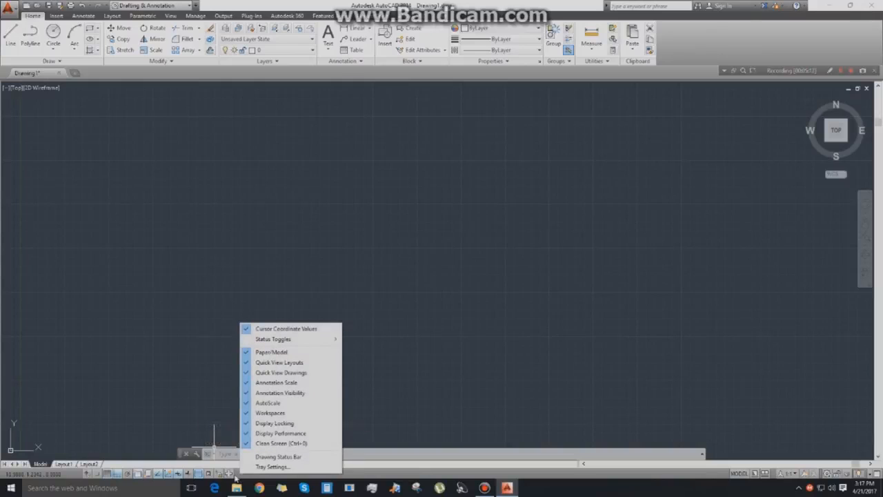
left_click(278, 456)
right_click(236, 474)
left_click(273, 456)
right_click(239, 476)
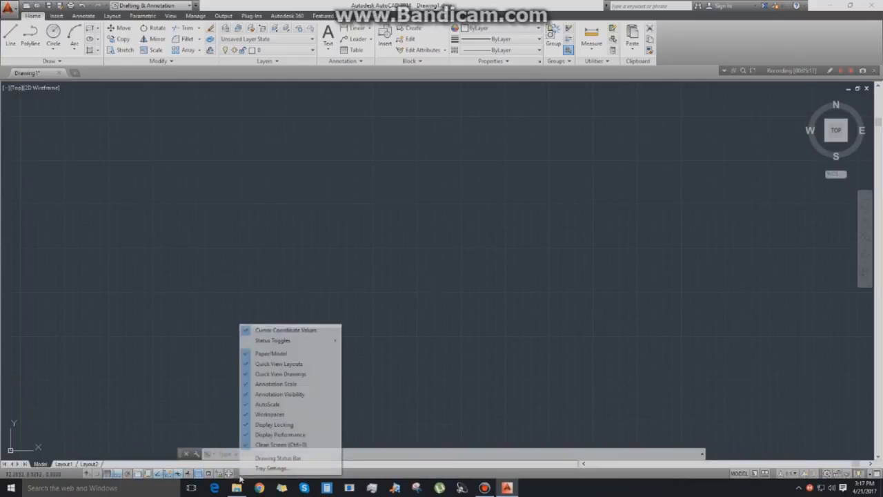
left_click(273, 468)
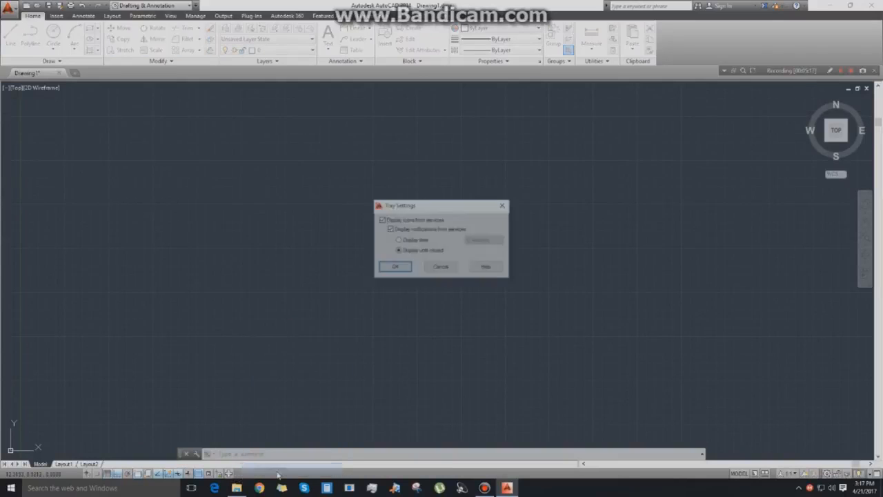
left_click(439, 270)
right_click(198, 473)
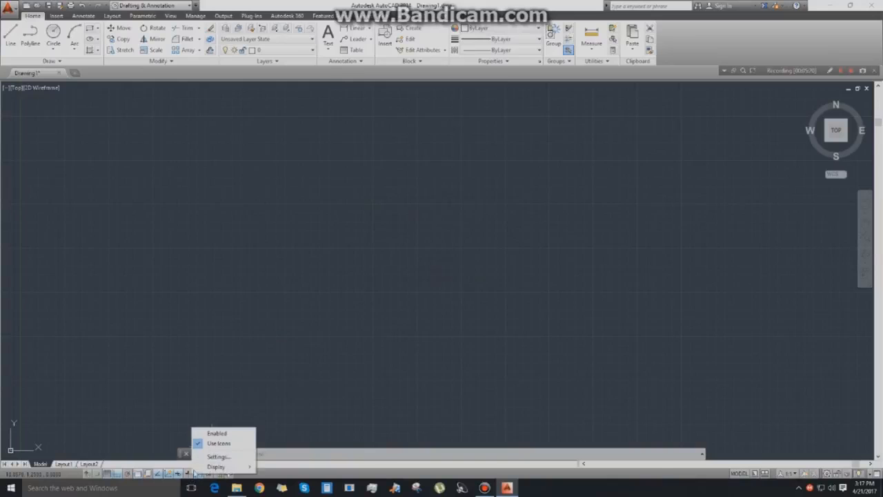
left_click(214, 457)
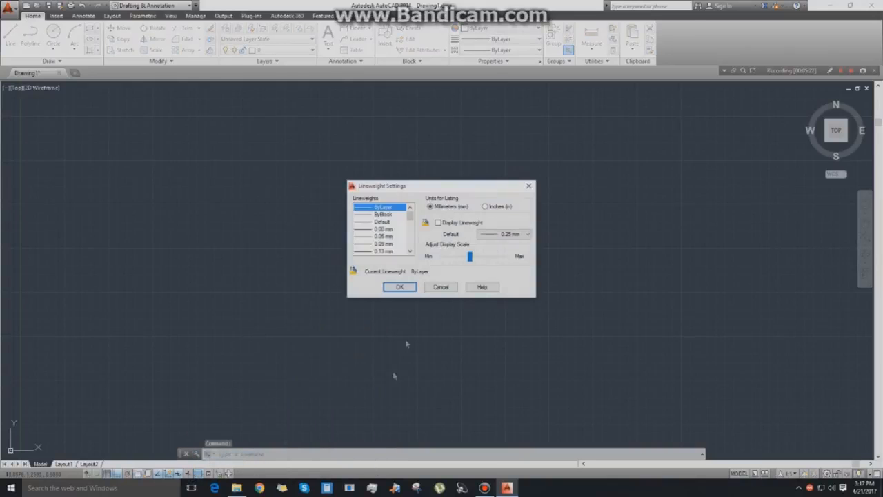
left_click(440, 287)
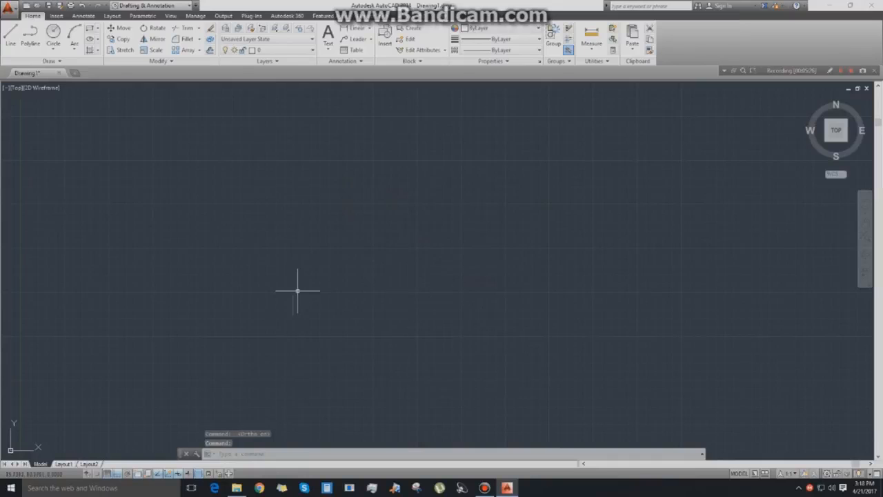
Look through the Drafting Settings up to the object snap modes and close the dialog.
type("di")
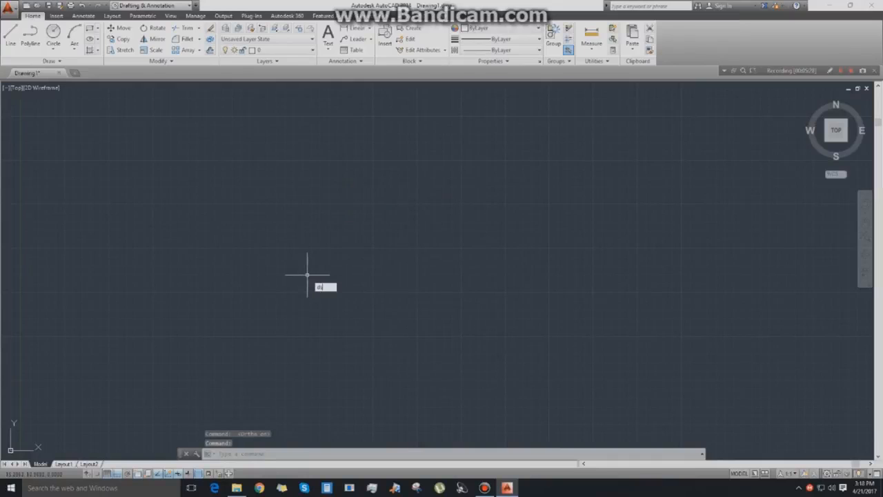
key("Return")
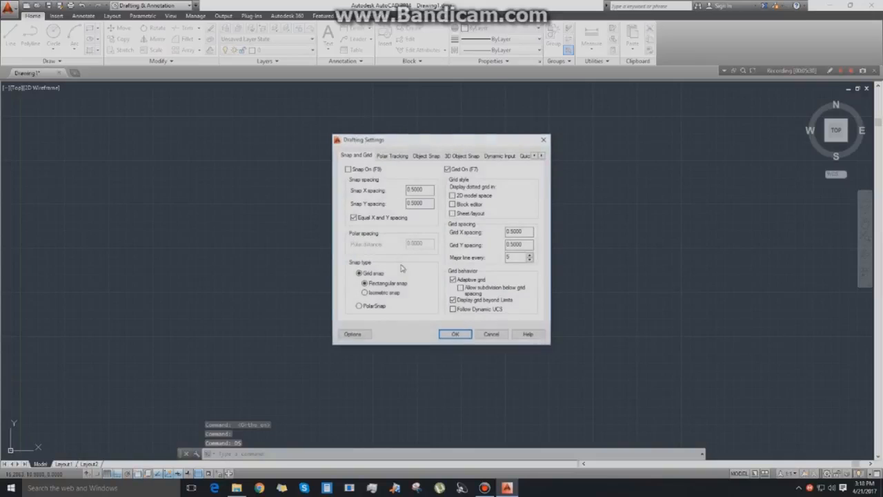
left_click(390, 157)
left_click(428, 156)
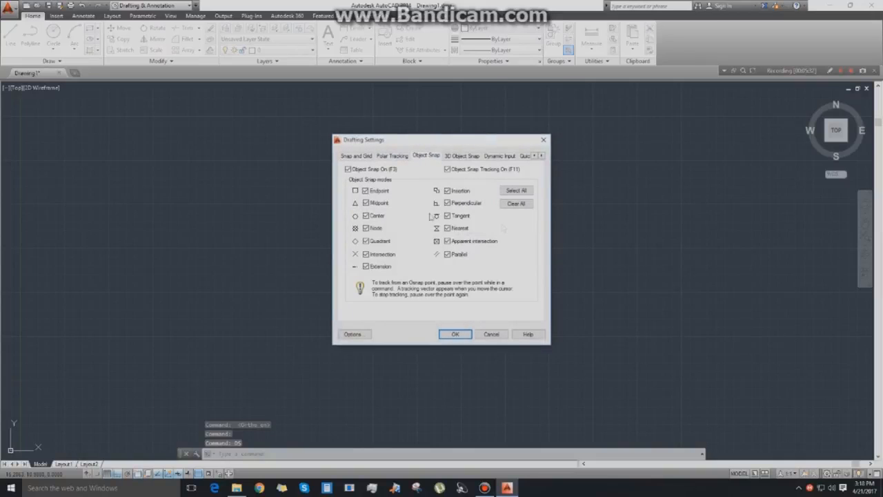
left_click(543, 140)
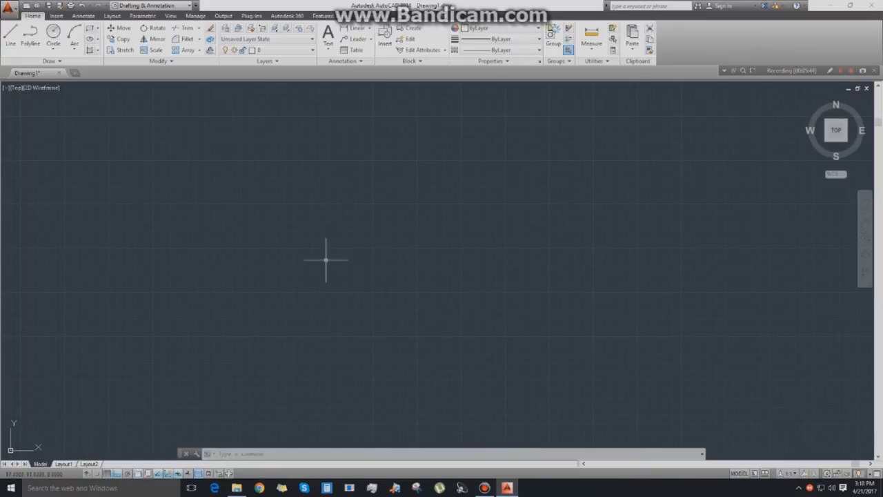
Turn off the Midpoint object snap mode in the Drafting Settings (DS) and keep all other snap modes on.
type("DS")
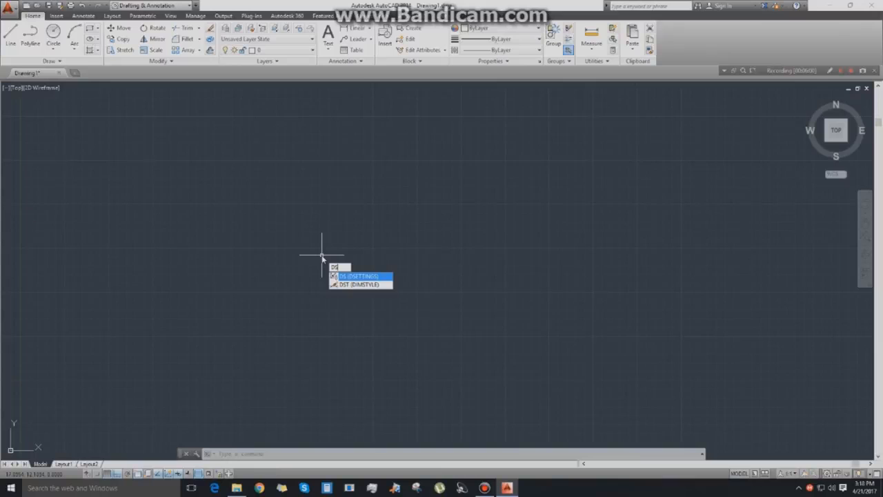
key("Return")
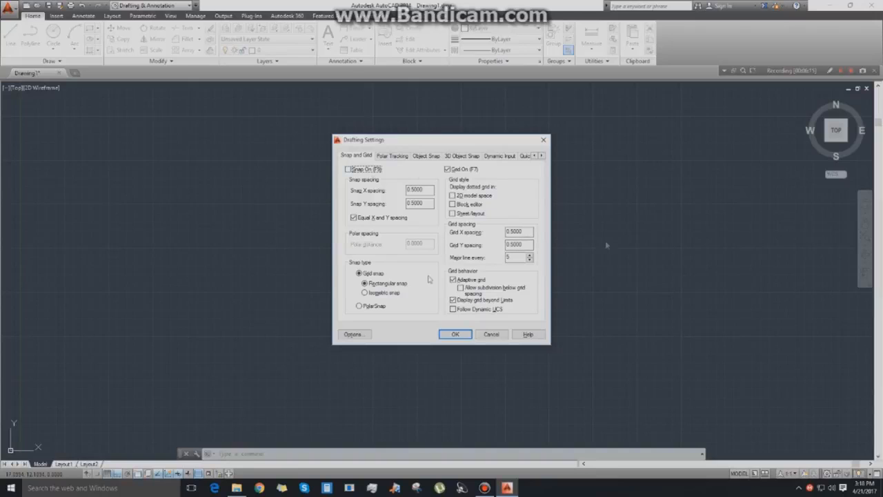
left_click(417, 157)
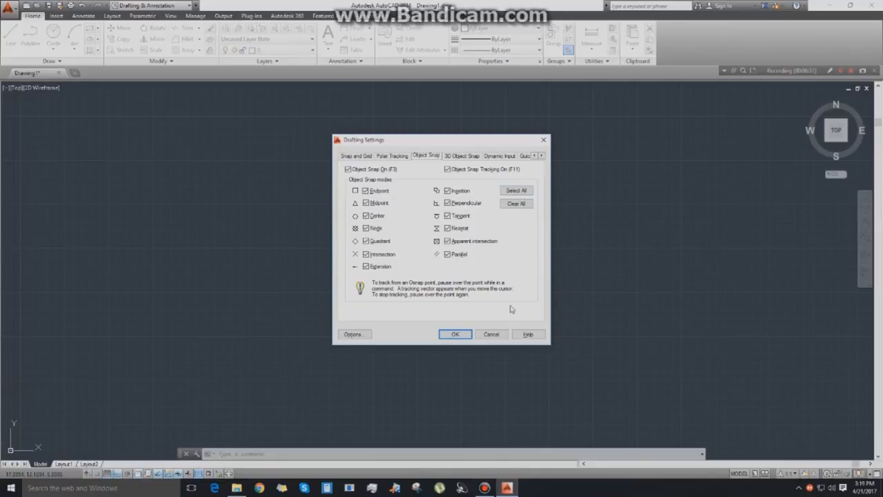
left_click(448, 255)
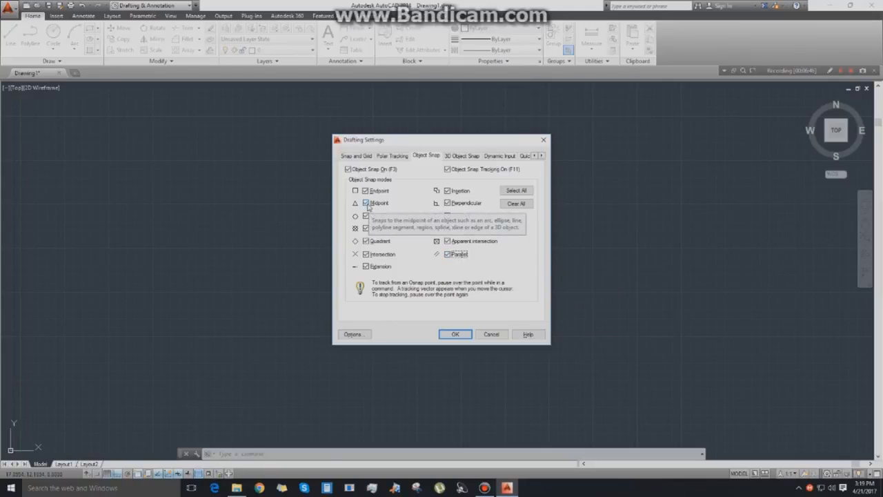
left_click(366, 204)
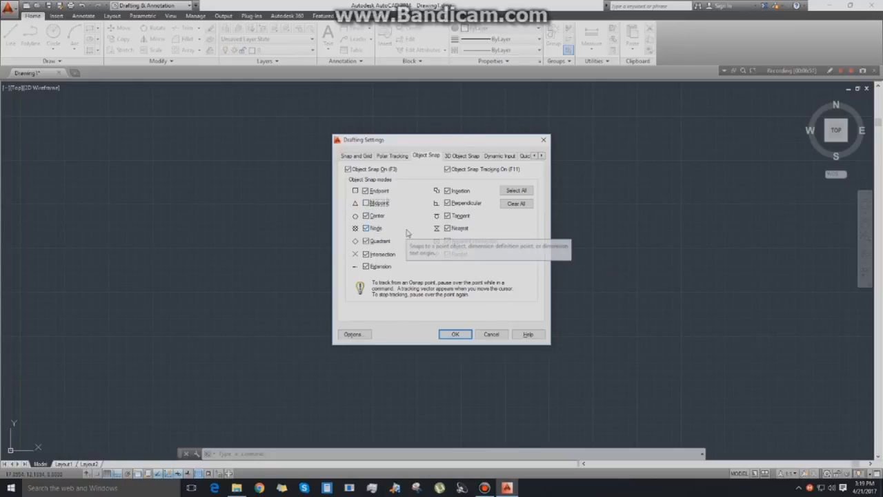
left_click(455, 334)
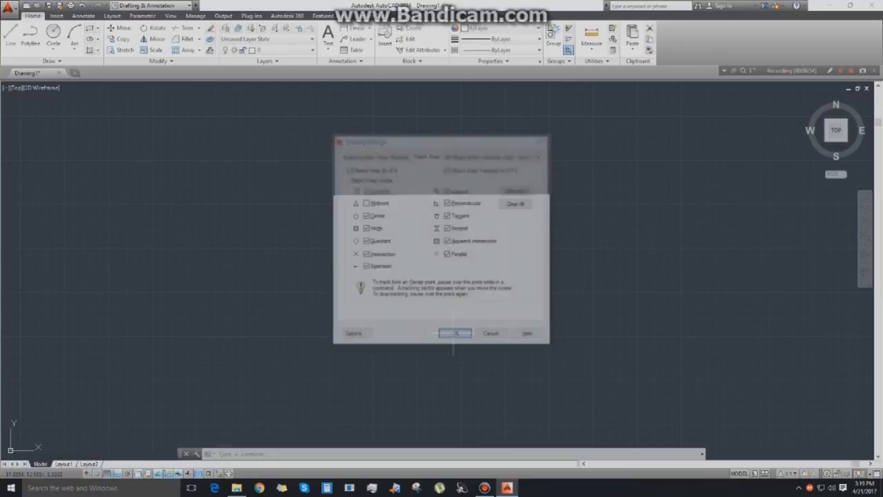
Draw two connected lines with Ortho on: one 10 units to the right, followed by one 10 units straight down.
type("l")
key("Return")
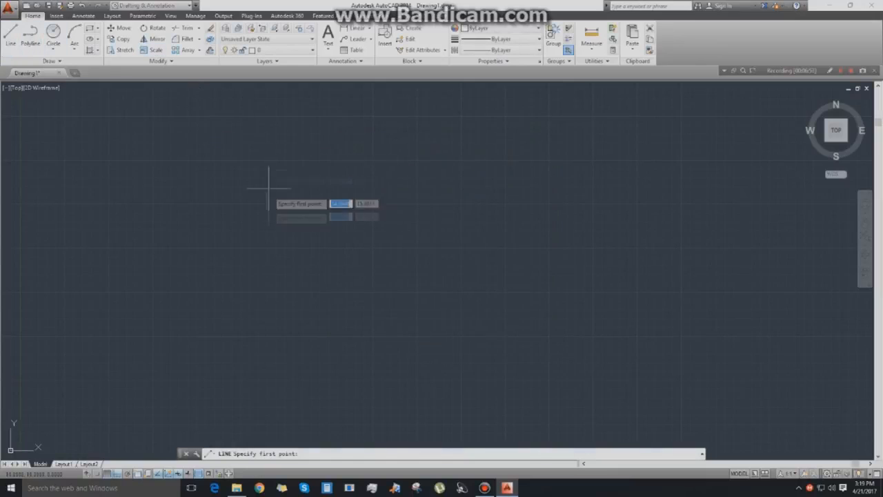
left_click(265, 217)
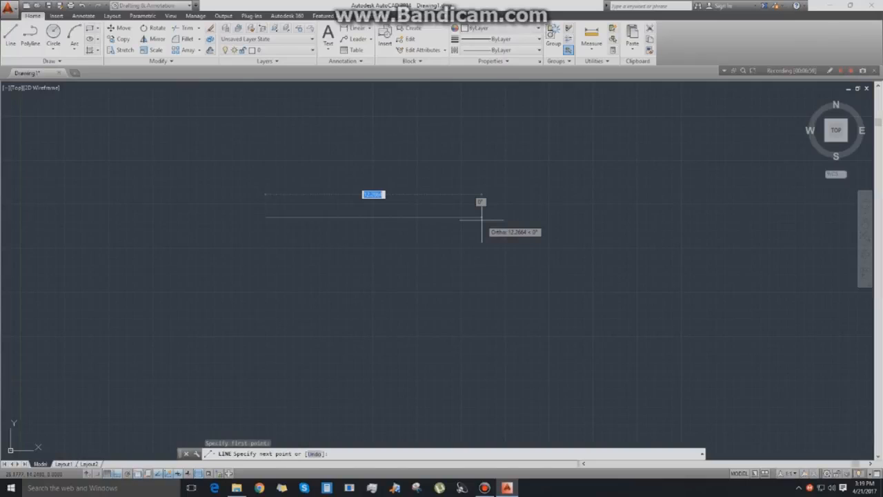
type("10")
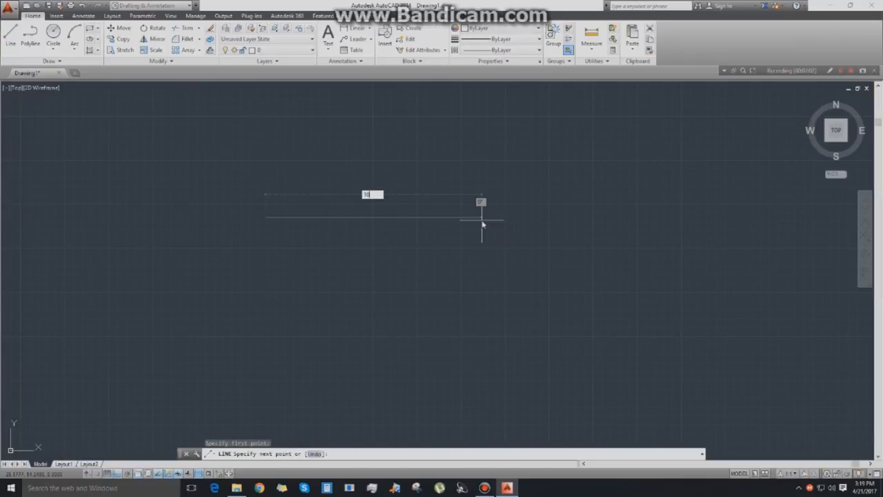
key("Return")
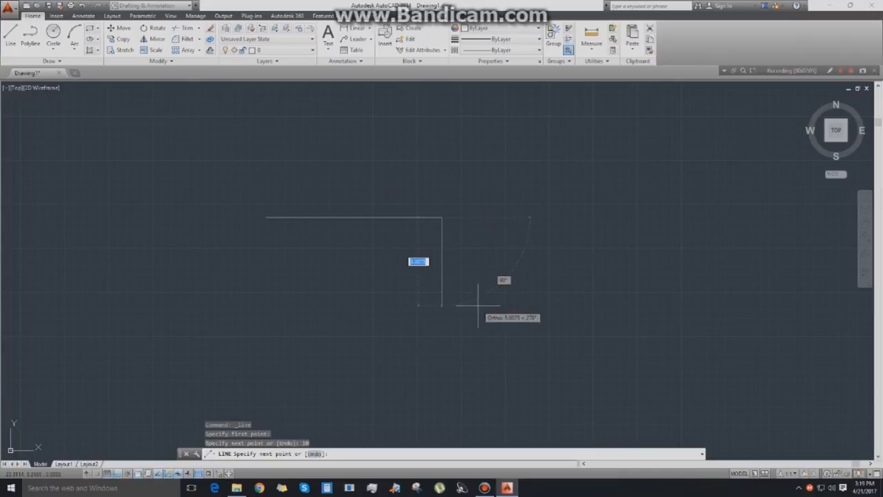
type("10")
key("Return")
key("Return")
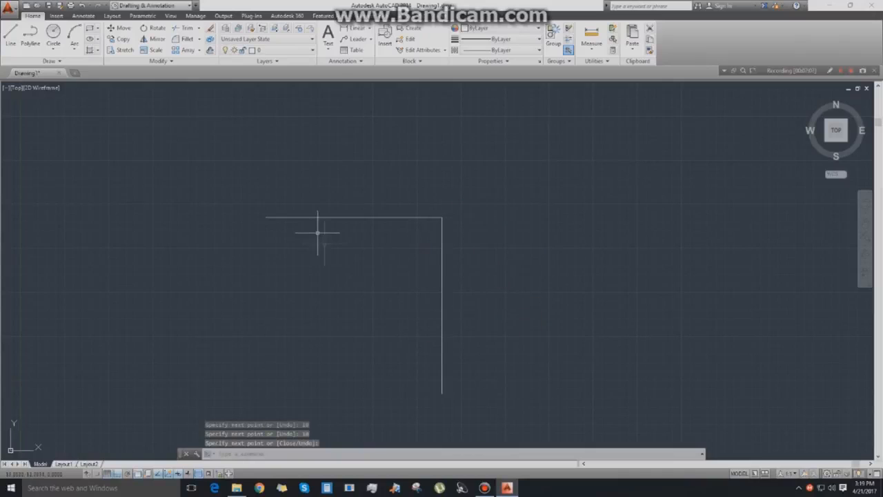
Leave the restarted Line command and review the object snap modes in the Drafting Settings (DS), keeping them as they are.
key("Return")
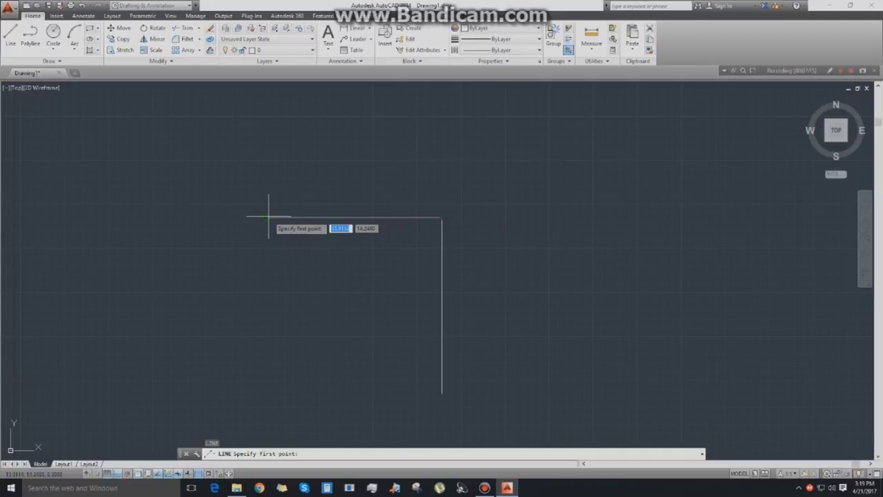
key("Escape")
type("ds")
key("Return")
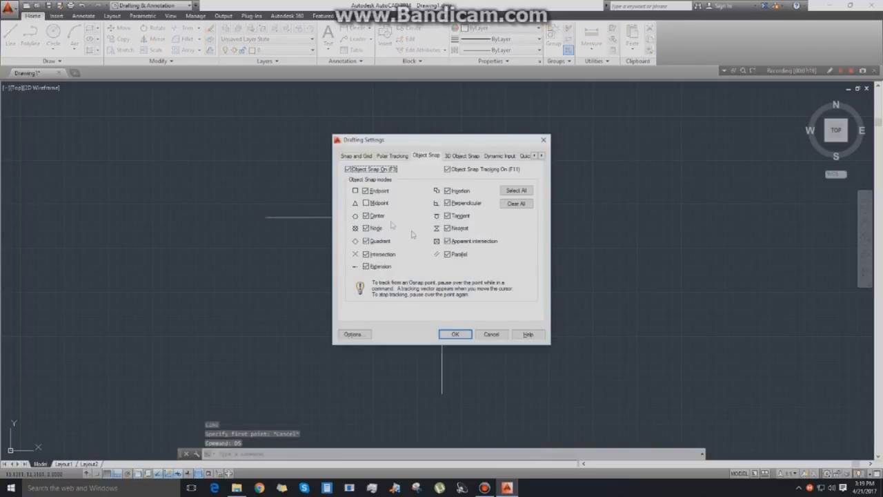
left_click(457, 336)
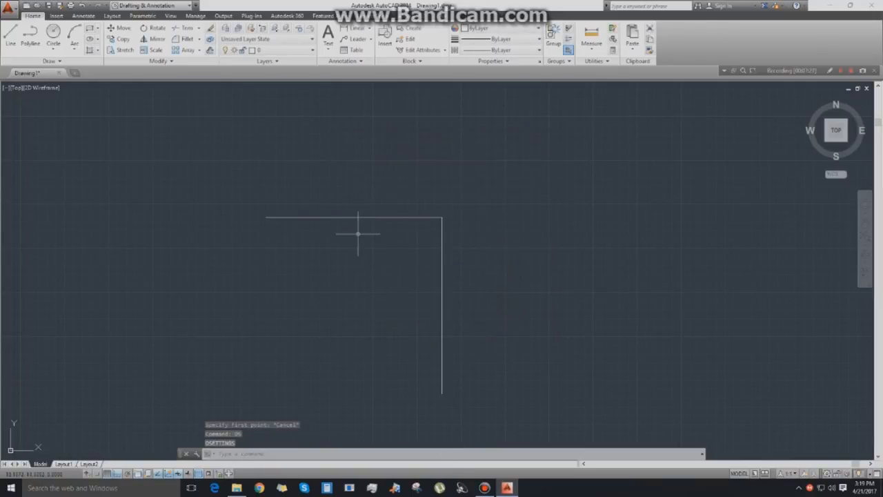
Draw a short vertical line downward from the middle of the horizontal line.
left_click(10, 34)
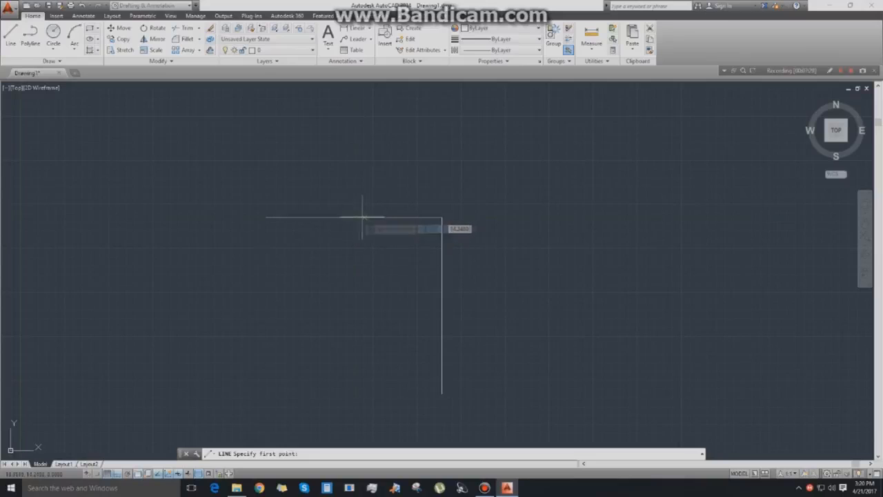
left_click(354, 218)
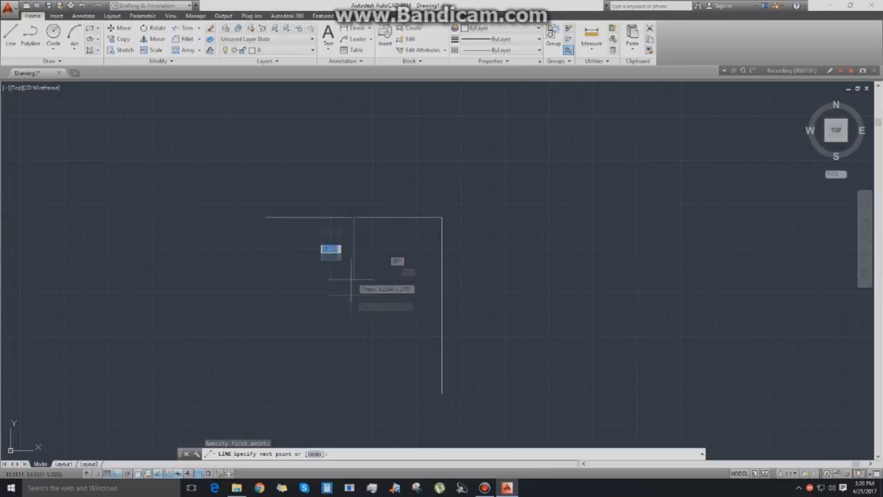
right_click(353, 295)
left_click(371, 303)
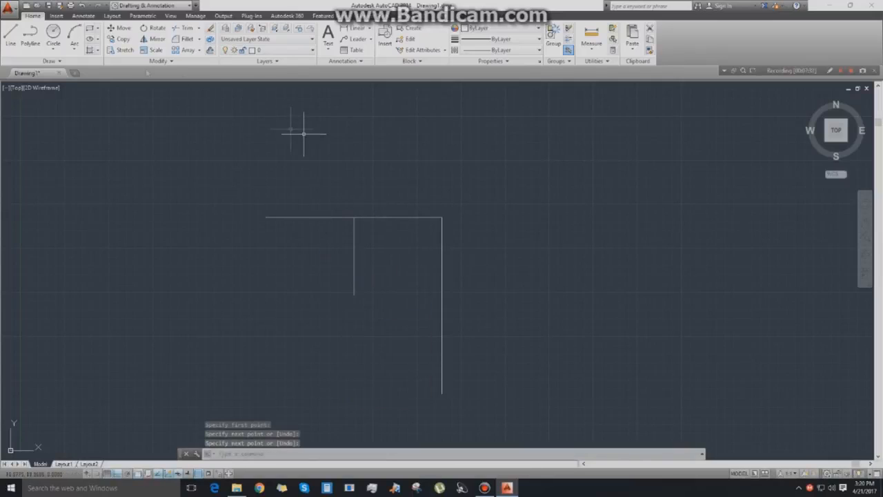
Draw a line 5 units right from the horizontal line's left endpoint, continuing with a freehand vertical segment upward.
left_click(10, 35)
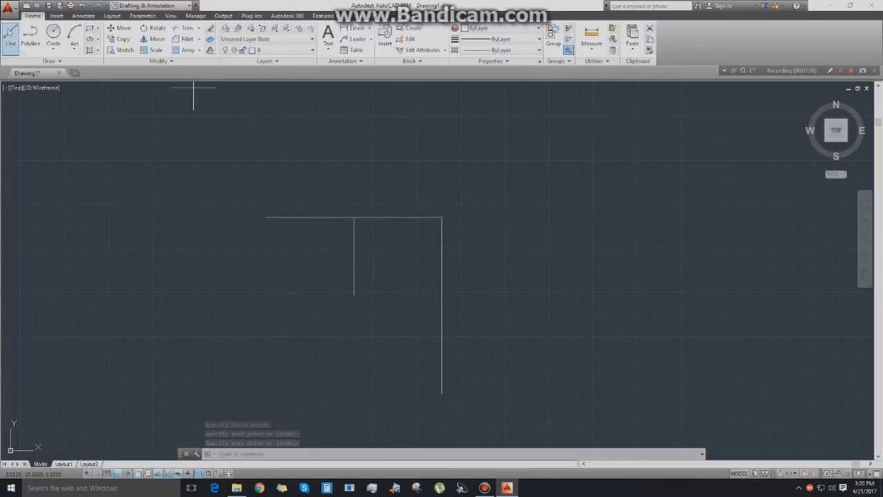
left_click(267, 216)
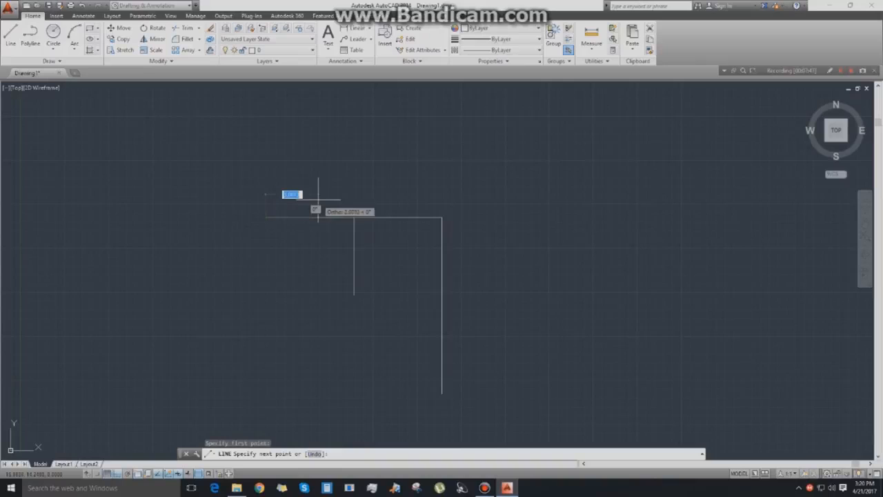
type("5")
key("Return")
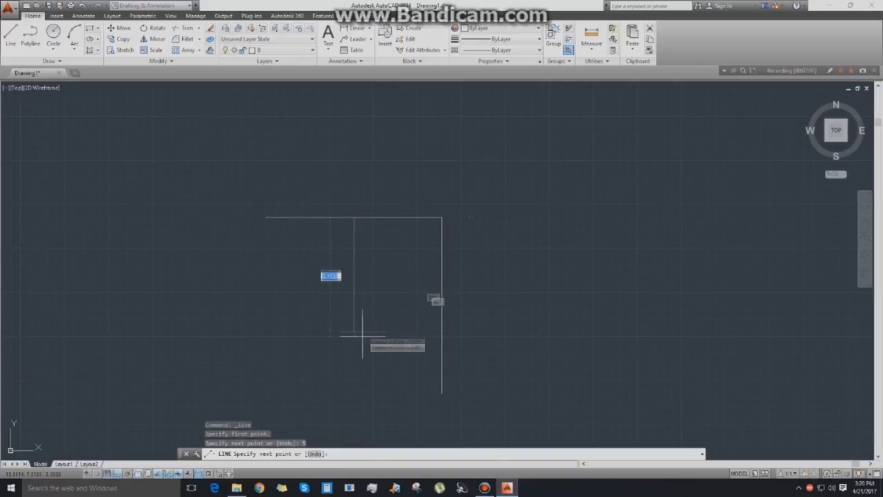
left_click(352, 150)
right_click(351, 150)
left_click(359, 156)
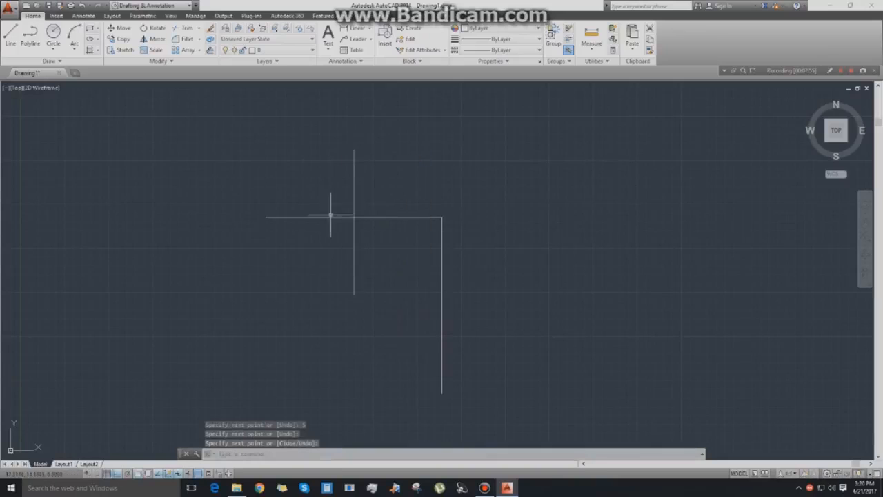
Select all the practice lines with a window and delete them.
left_click(213, 124)
left_click(503, 445)
key("Delete")
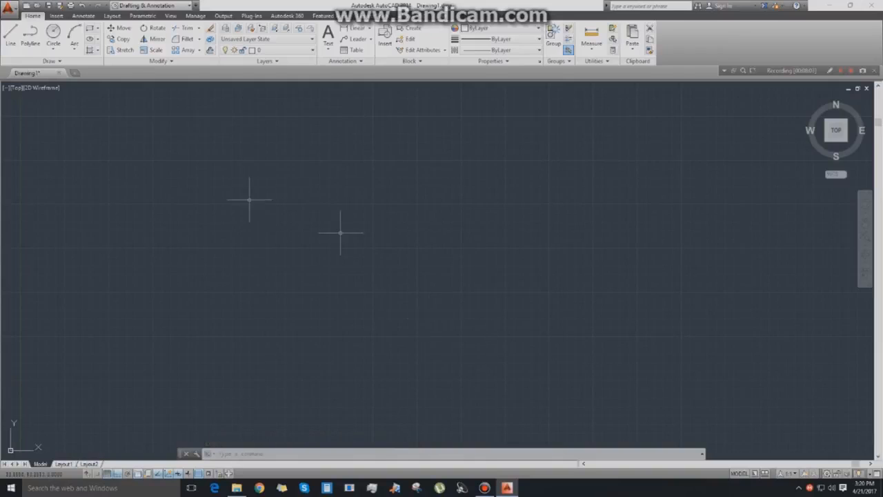
Draw one continuous chain of freehand horizontal and vertical line segments with Ortho on, forming overlapping stepped outlines.
left_click(10, 36)
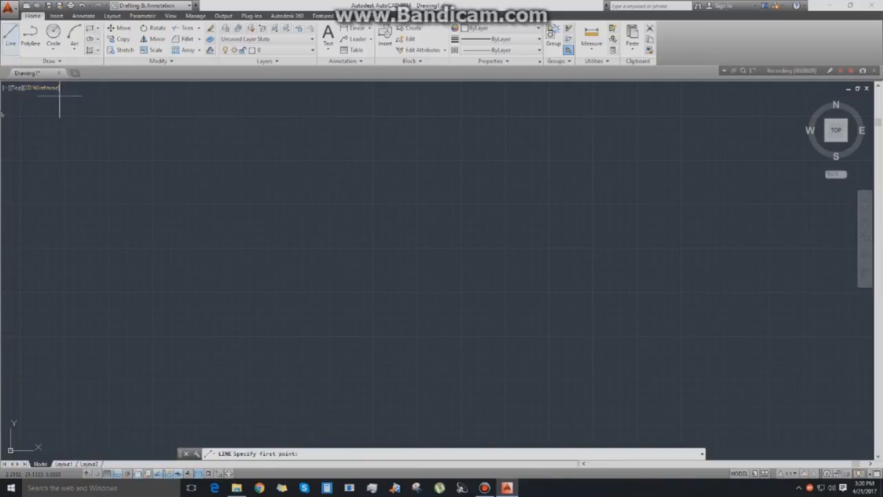
left_click(239, 181)
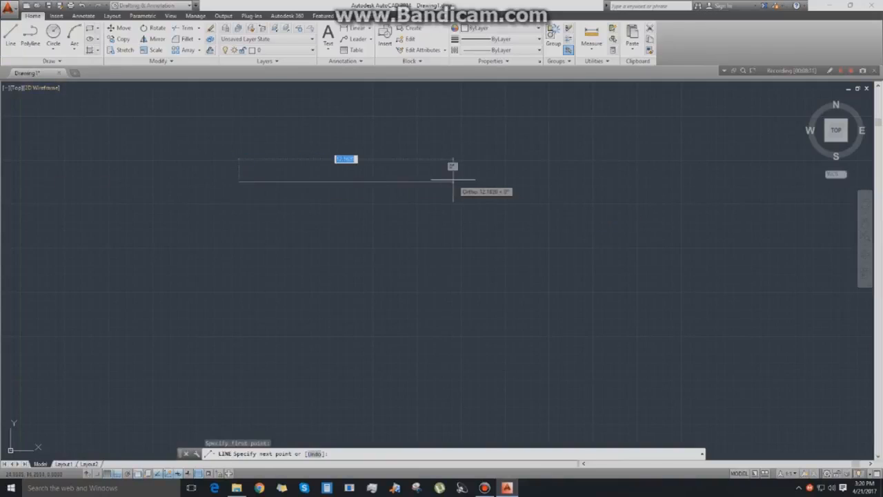
left_click(405, 182)
left_click(532, 289)
left_click(533, 127)
left_click(192, 126)
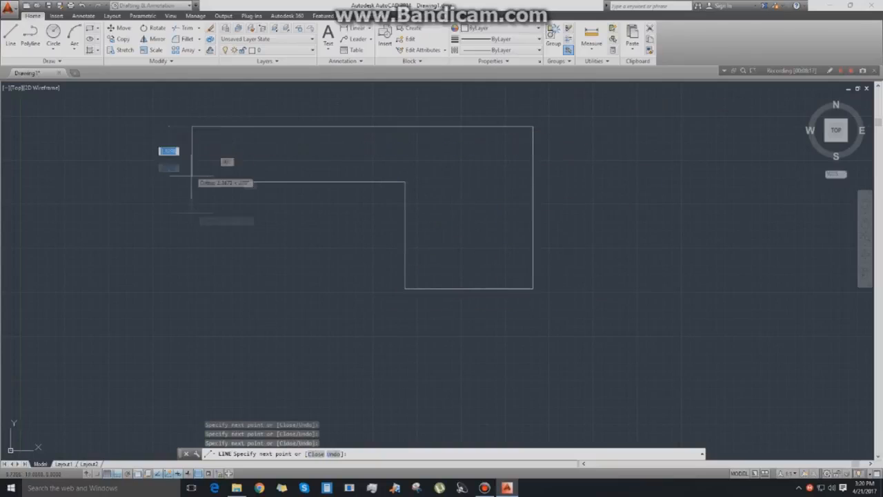
left_click(193, 297)
left_click(323, 297)
left_click(323, 222)
left_click(387, 222)
left_click(387, 338)
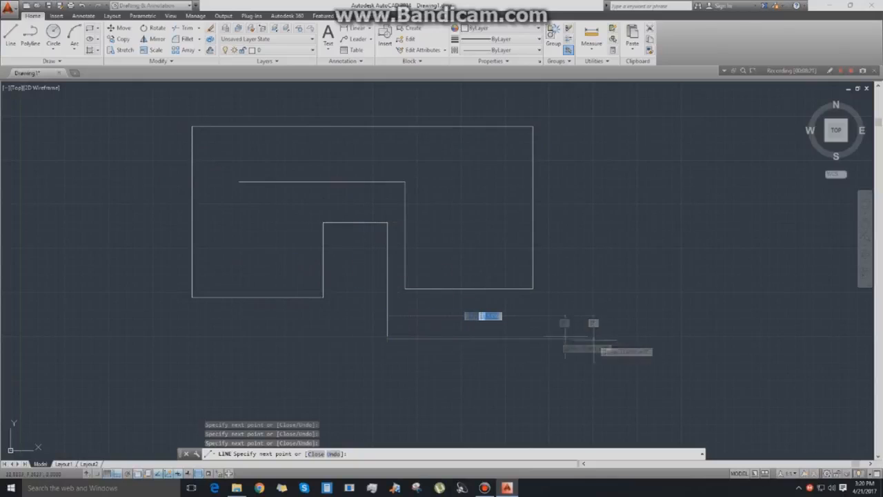
left_click(602, 338)
left_click(602, 169)
left_click(423, 168)
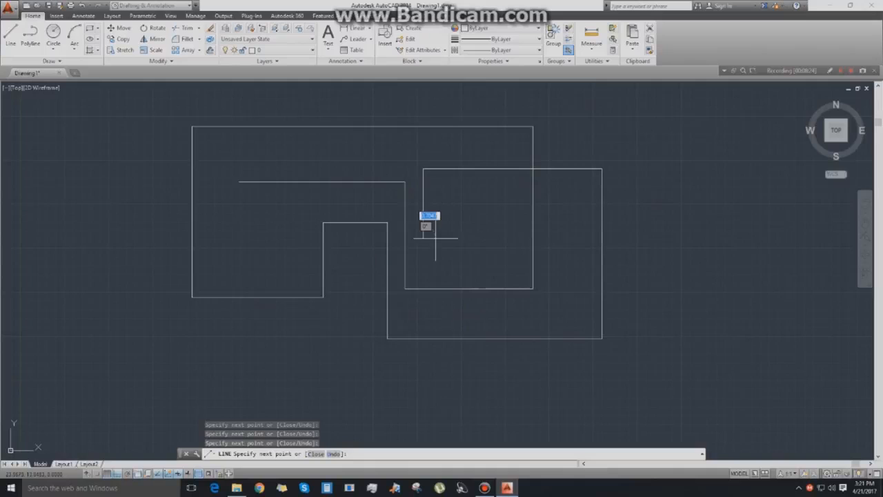
left_click(423, 238)
left_click(463, 238)
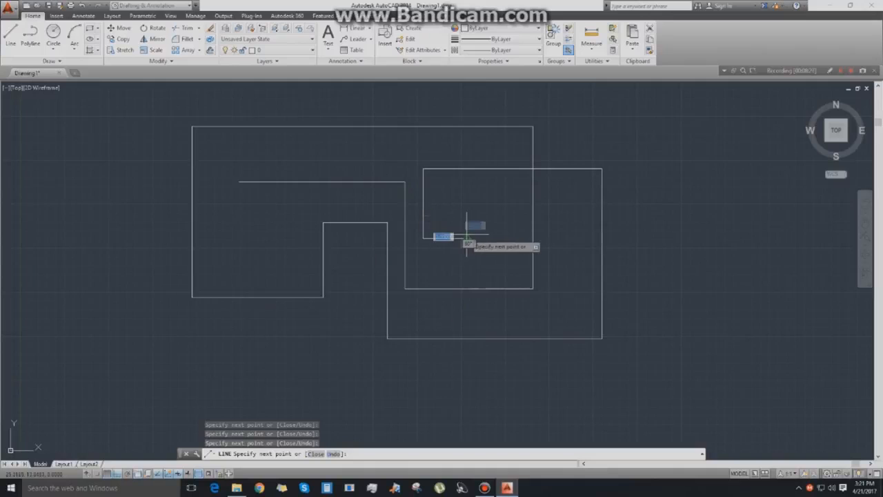
left_click(466, 276)
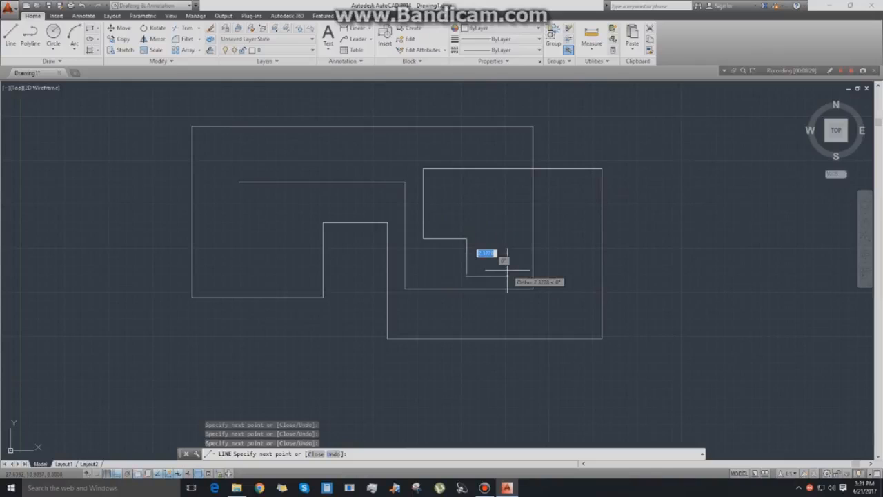
Turn Ortho off, continue the same chain with freehand segments at arbitrary angles, and end the Line command.
key("F8")
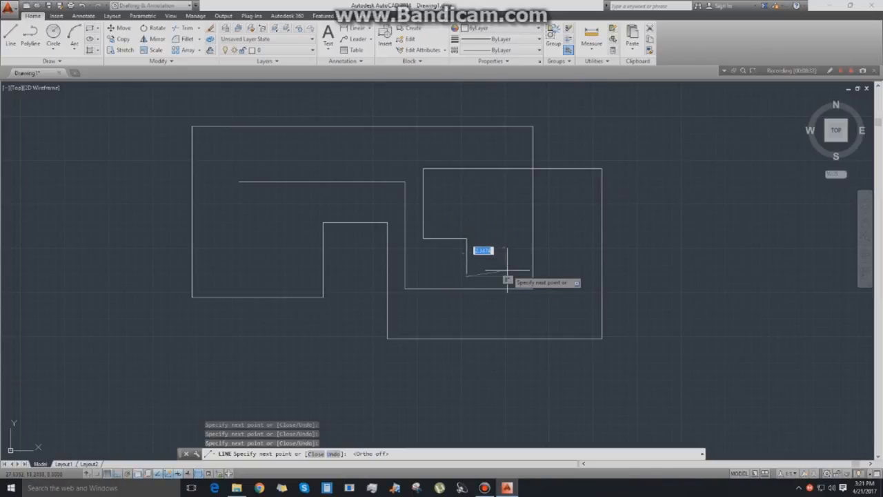
left_click(517, 241)
left_click(481, 189)
left_click(446, 213)
left_click(491, 228)
left_click(510, 180)
left_click(552, 230)
left_click(585, 310)
left_click(542, 310)
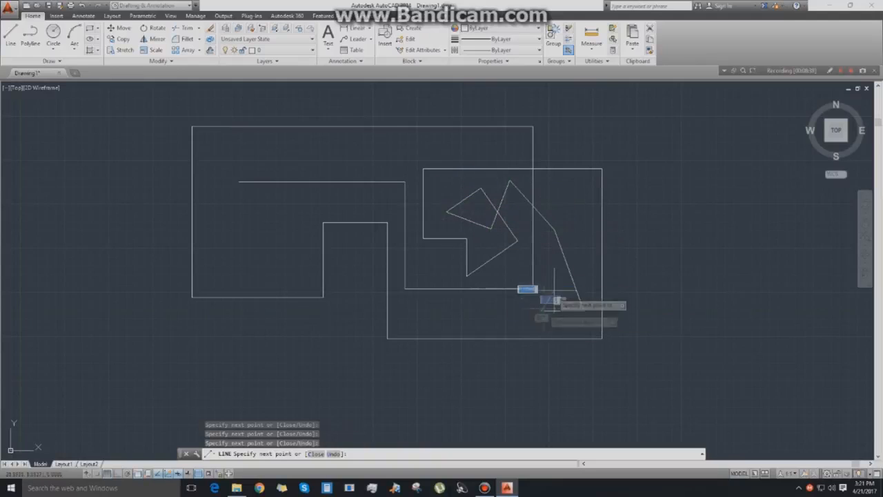
left_click(559, 279)
left_click(509, 247)
left_click(501, 280)
left_click(501, 318)
left_click(521, 339)
left_click(633, 353)
left_click(658, 255)
left_click(632, 209)
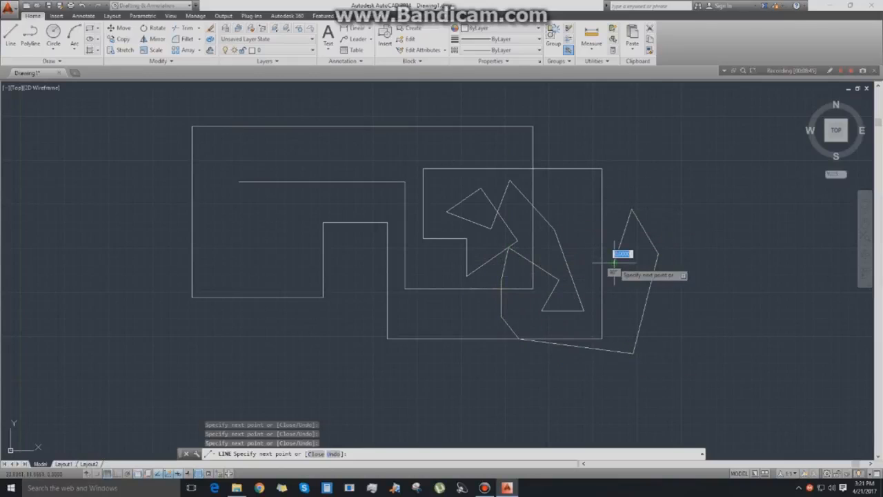
left_click(614, 263)
key("Escape")
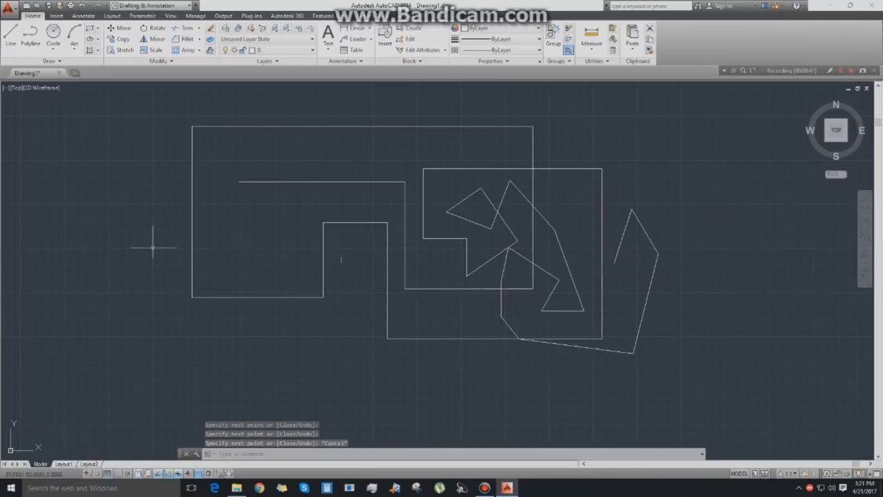
Delete the entire chain of straight and angled segments, leaving the drawing empty.
left_click(129, 104)
left_click(690, 397)
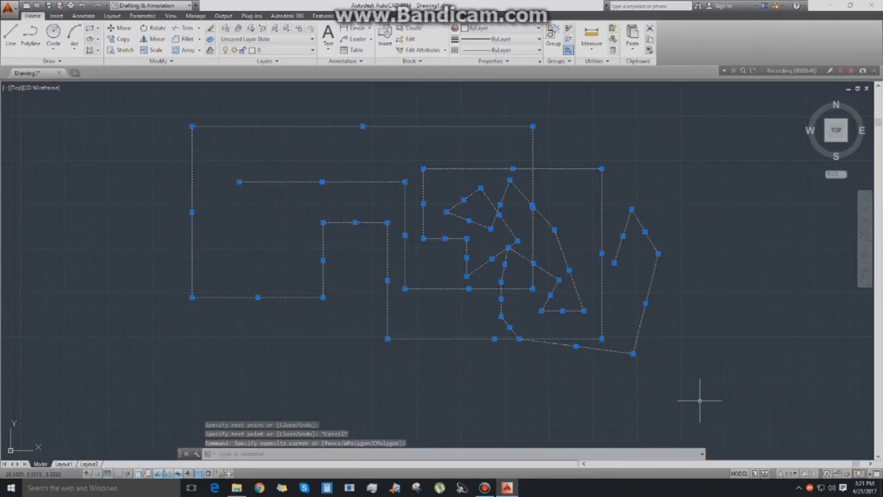
key("Delete")
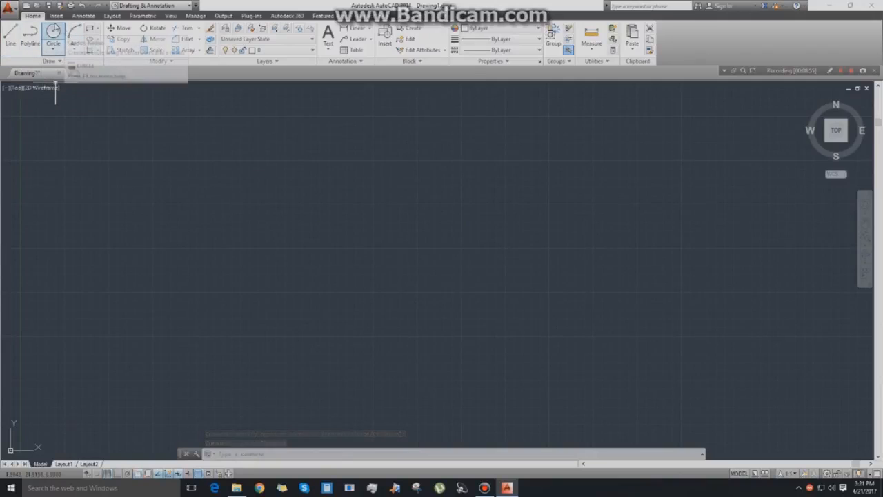
left_click(54, 31)
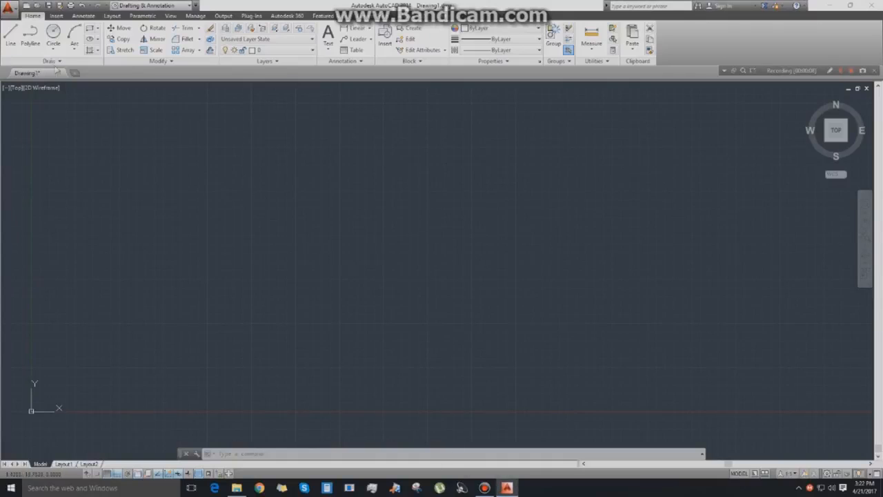
left_click(50, 51)
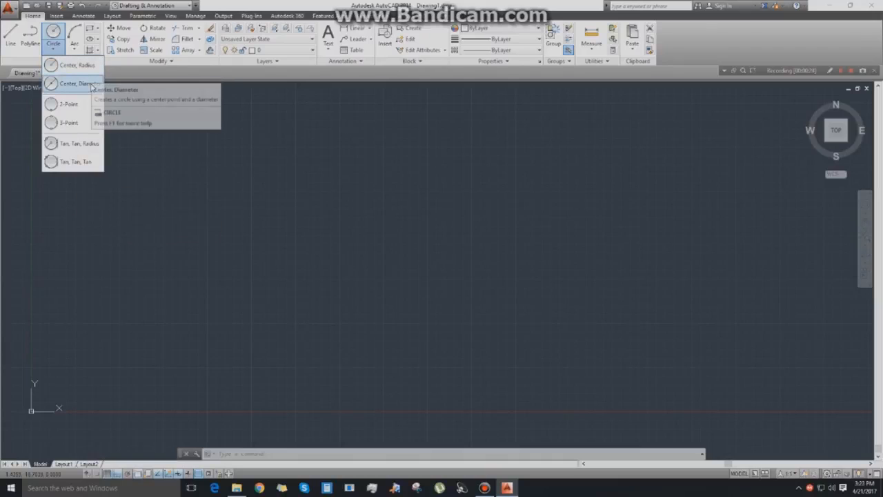
left_click(76, 74)
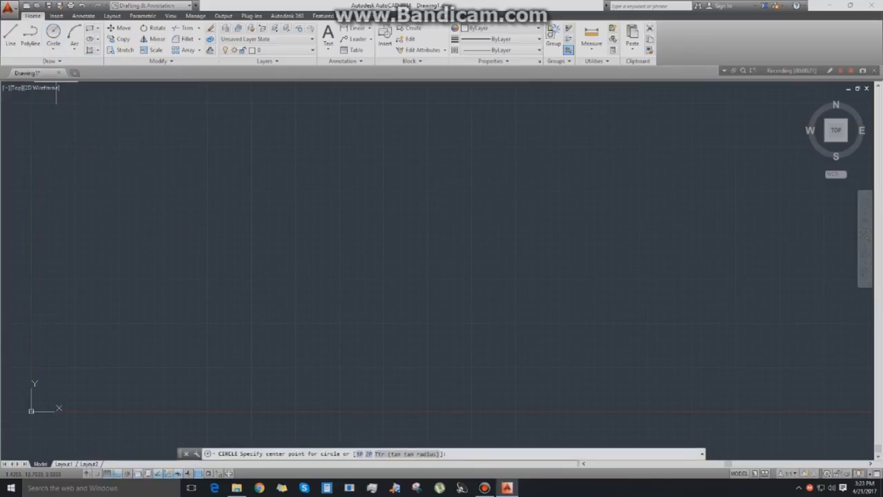
left_click(52, 50)
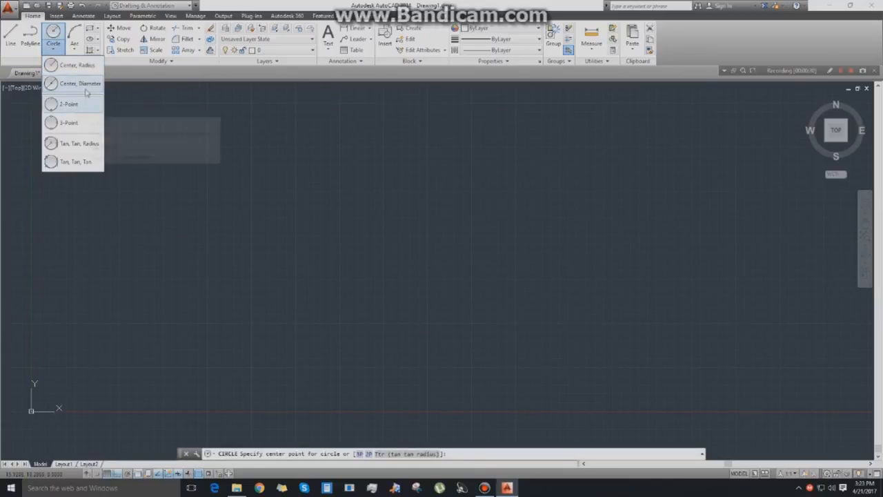
left_click(84, 86)
Draw a circle in the middle of the empty drawing using the Diameter option with a diameter of 10.
left_click(53, 49)
left_click(73, 66)
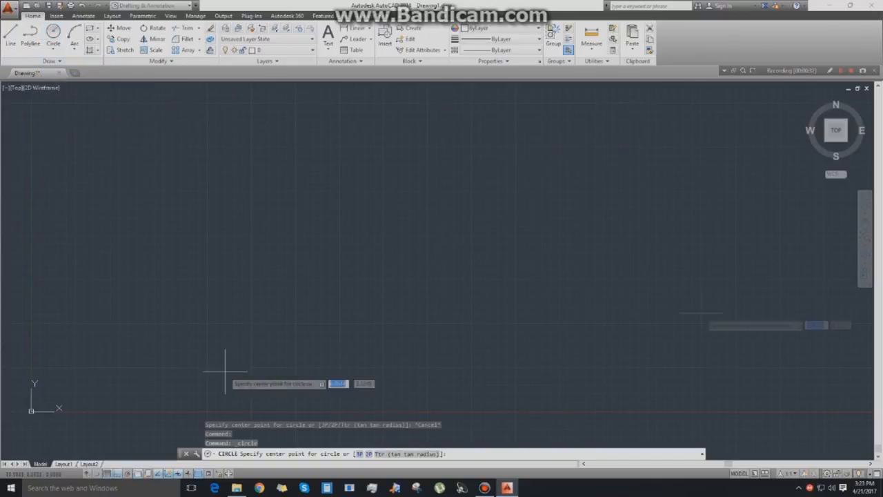
left_click(340, 253)
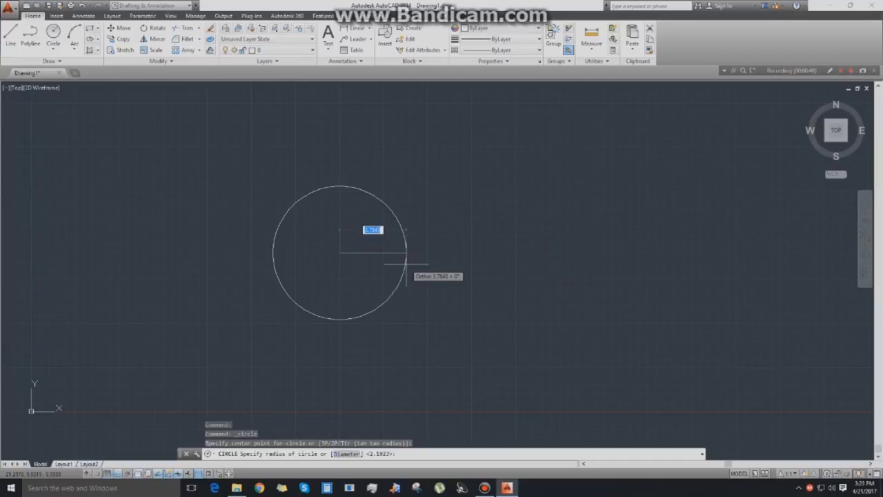
type("d")
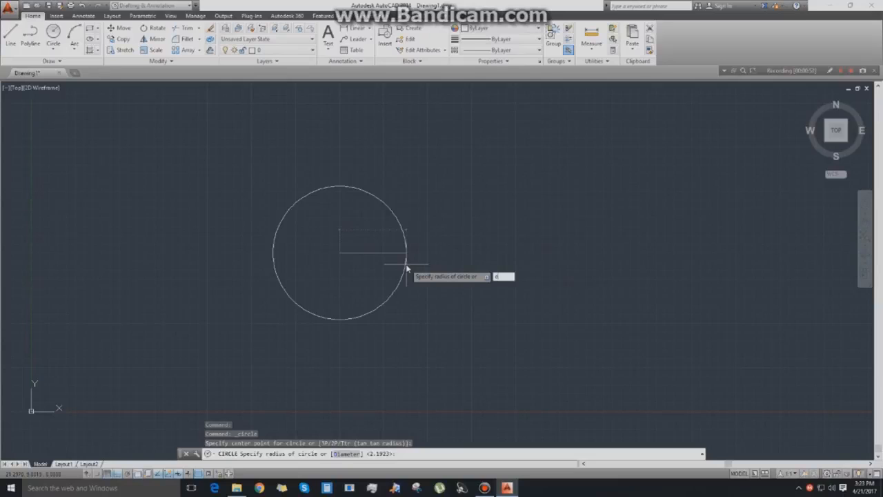
key("Return")
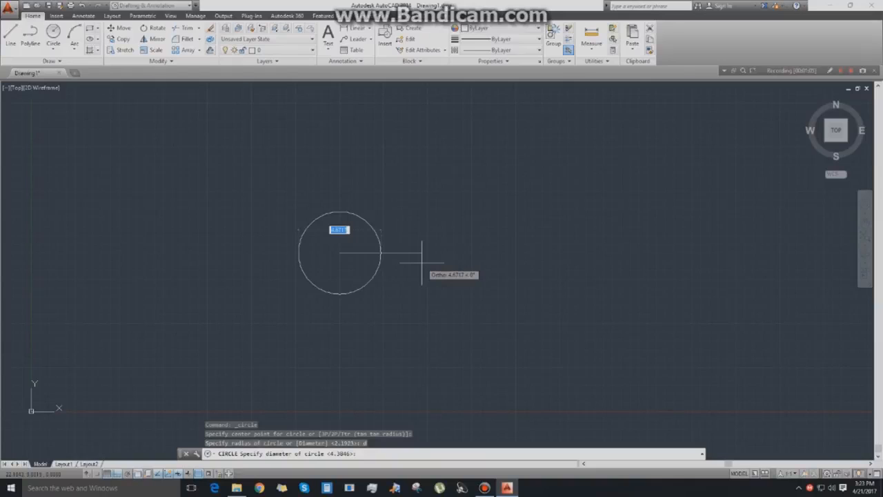
left_click(422, 262)
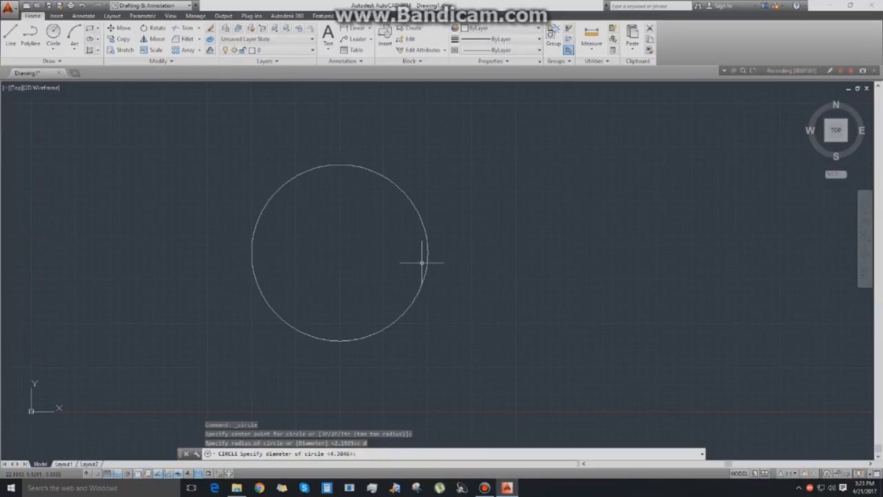
type("10")
key("Return")
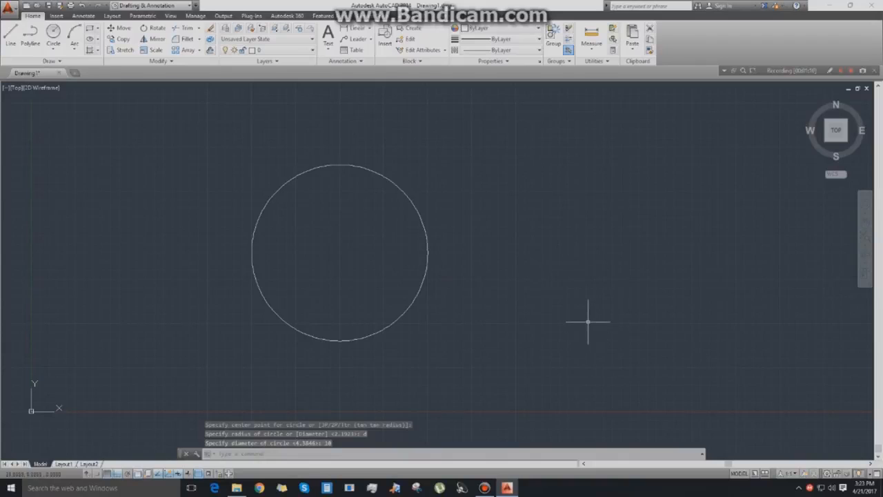
Repeat the Circle command and draw a second circle with a radius of 10, centred to the right of the first.
key("Return")
left_click(528, 237)
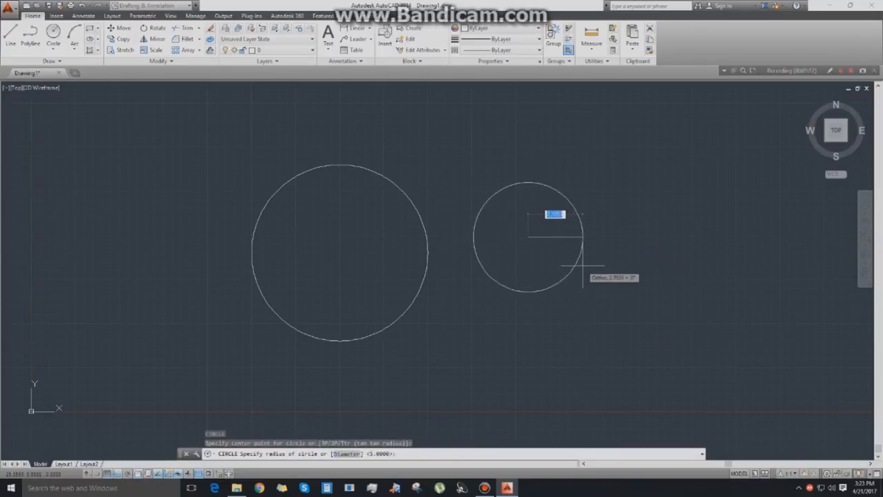
type("10")
key("Return")
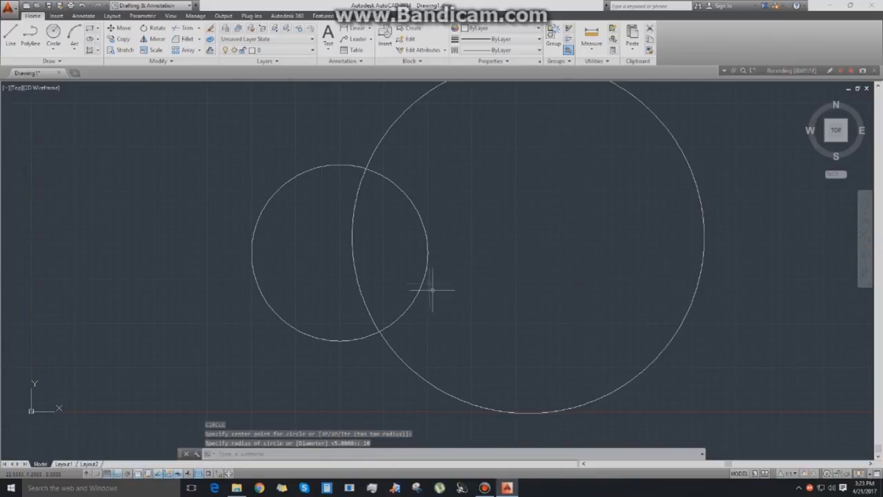
left_click(250, 241)
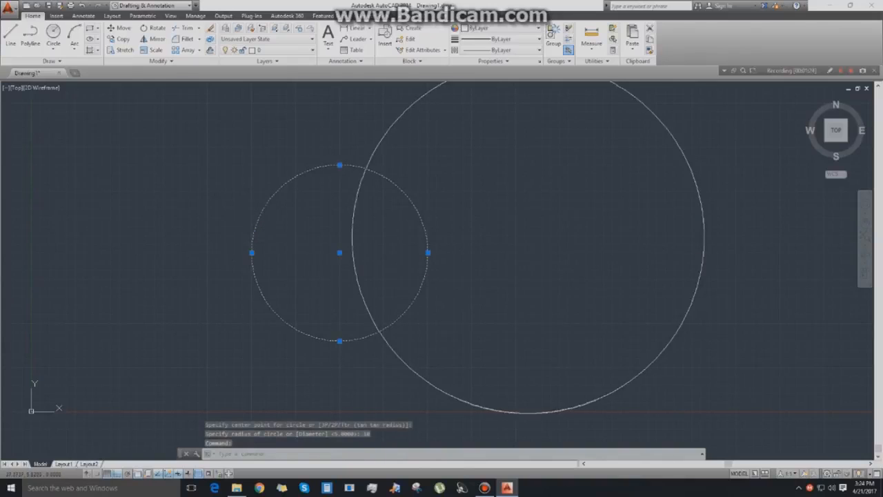
left_click(680, 324)
key("Escape")
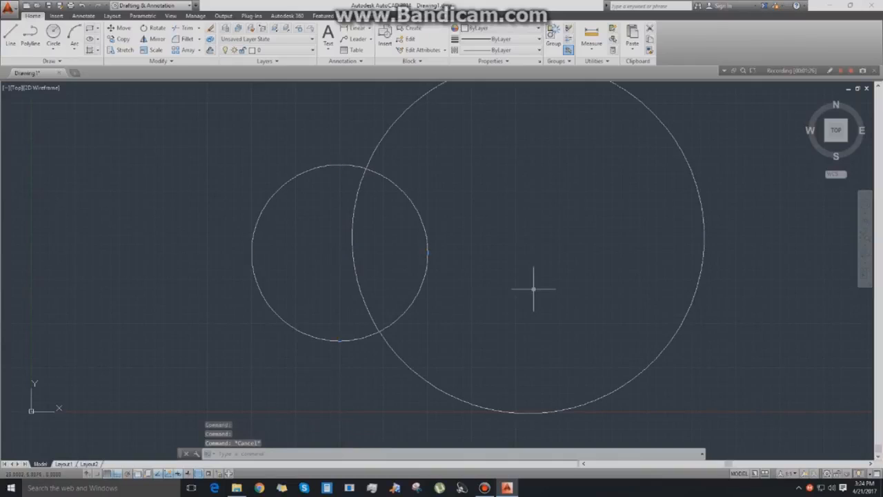
Move the larger circle horizontally to the right from its right quadrant so it clears the smaller circle.
left_click(703, 254)
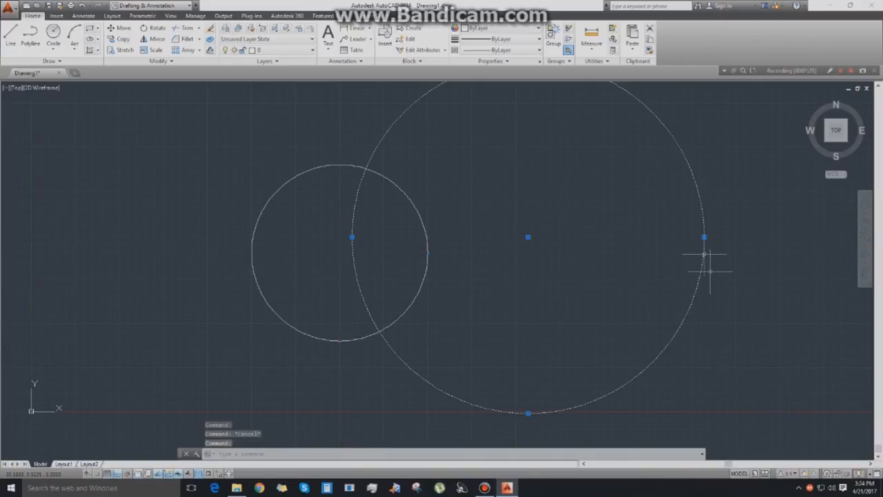
type("m")
key("Return")
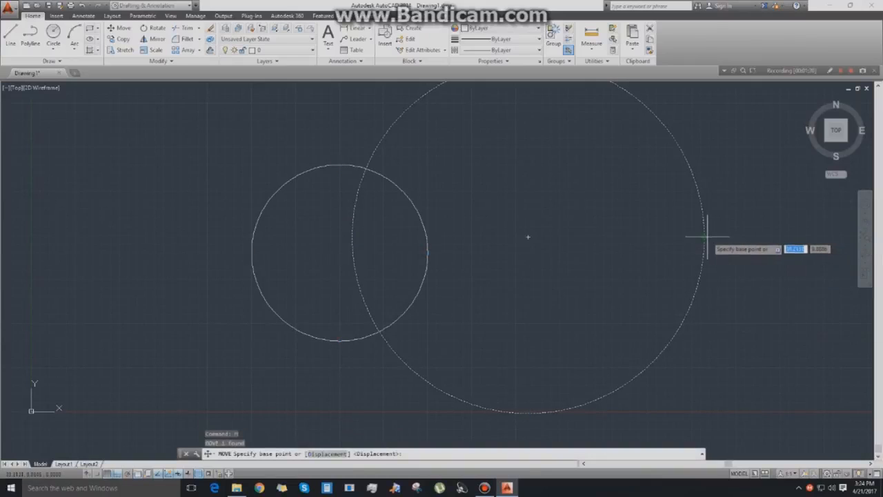
left_click(704, 238)
left_click(790, 233)
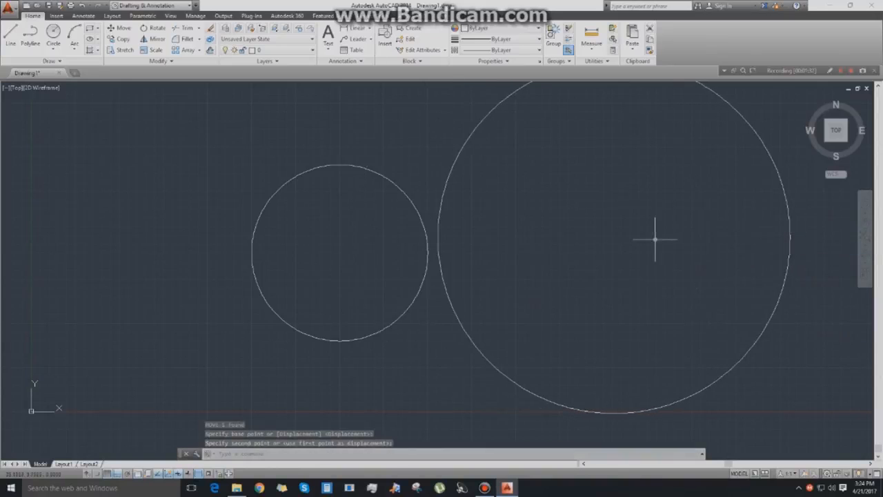
key("Escape")
Select both circles with a window and delete them.
scroll(656, 240, "down", 2)
middle_click_drag(655, 240, 572, 253)
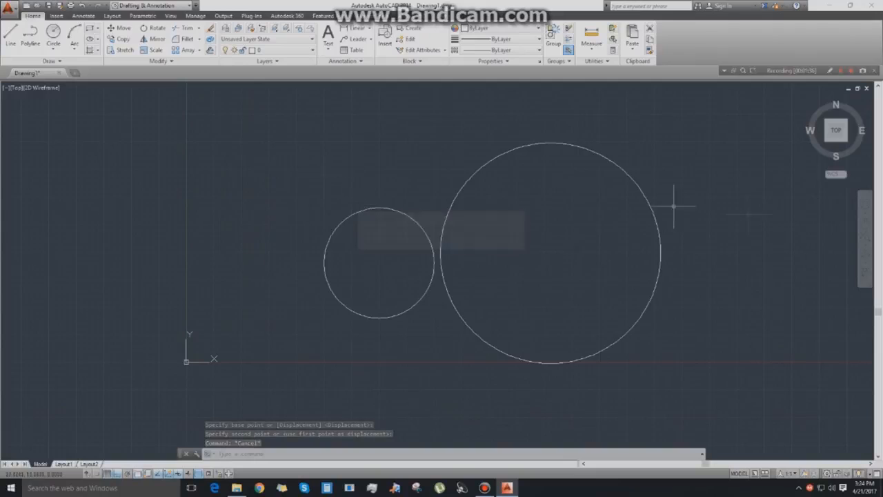
left_click(243, 120)
left_click(717, 412)
key("Delete")
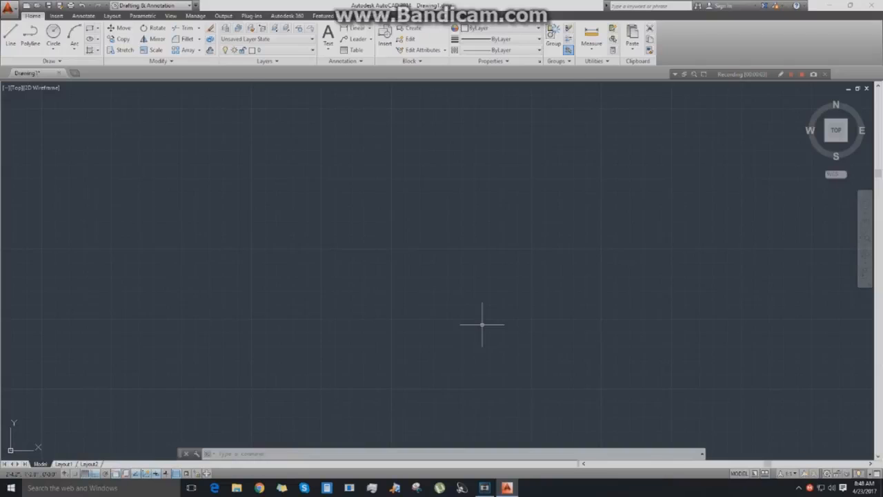
Open the drawing units settings and set the length type to Decimal with a precision of 0.0000.
left_click(281, 454)
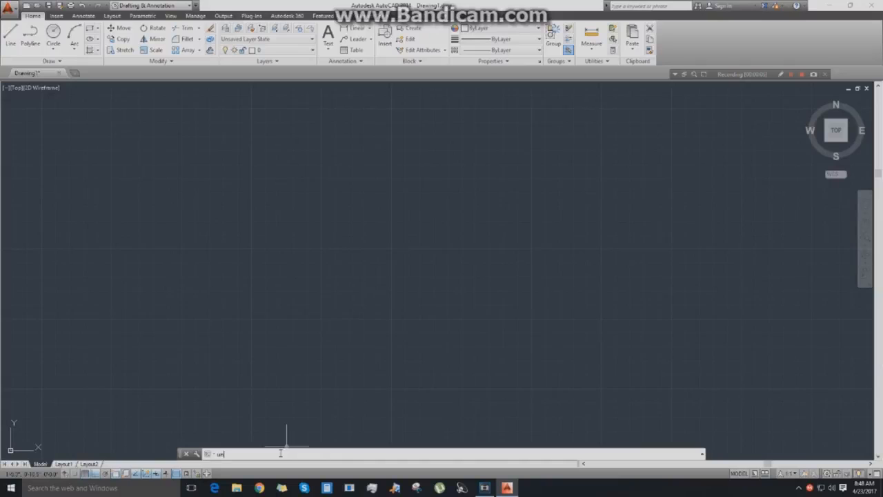
key("Return")
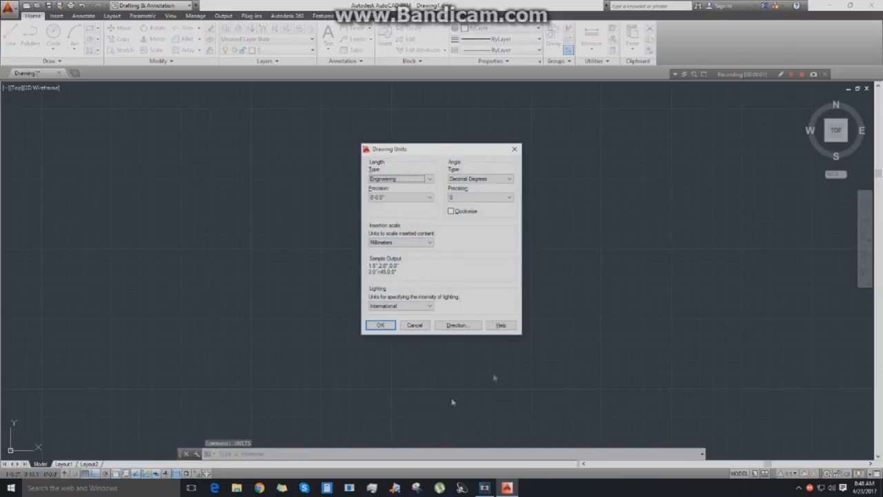
mouse_move(438, 152)
left_mouse_down()
mouse_move(466, 159)
mouse_move(462, 168)
mouse_move(452, 160)
left_mouse_up()
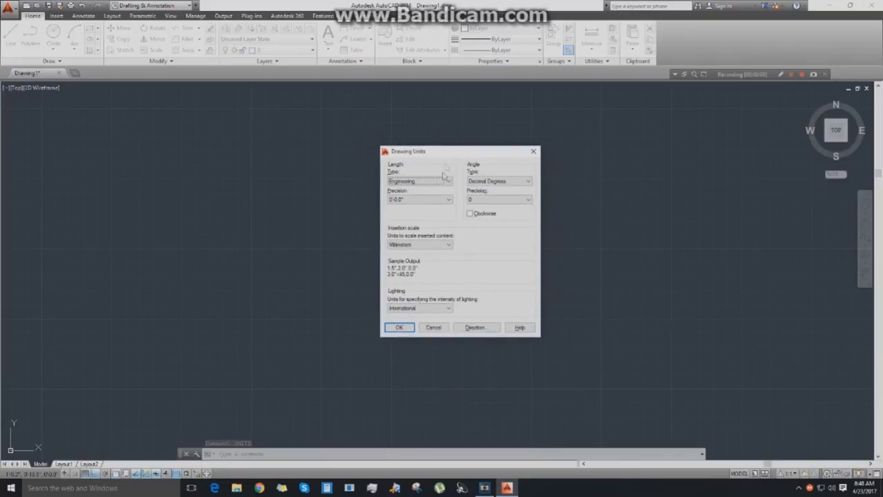
left_click(444, 181)
left_click(439, 195)
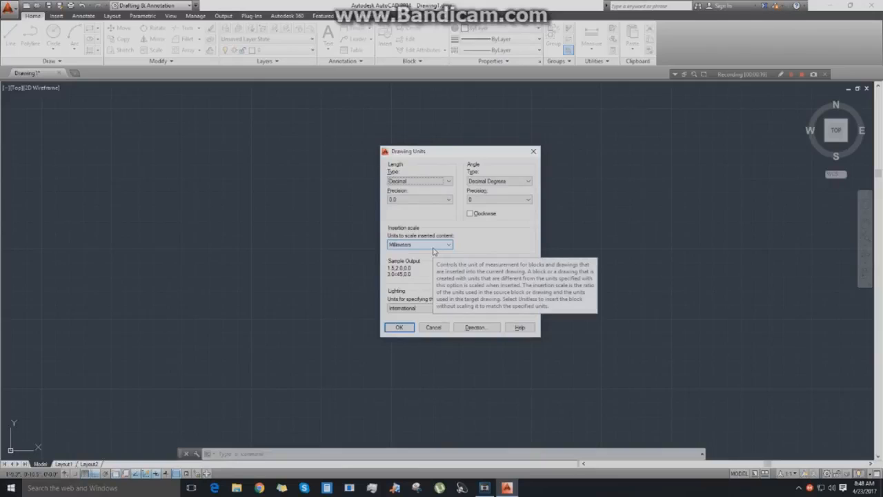
left_click(449, 199)
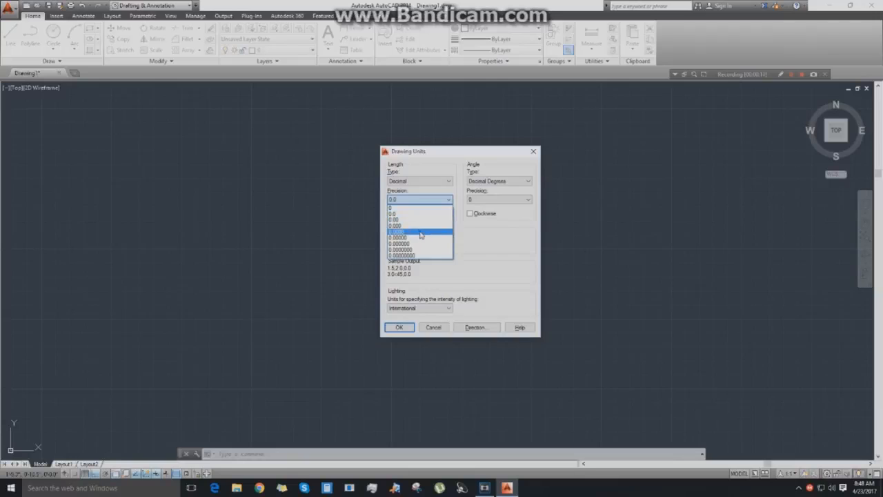
left_click(421, 232)
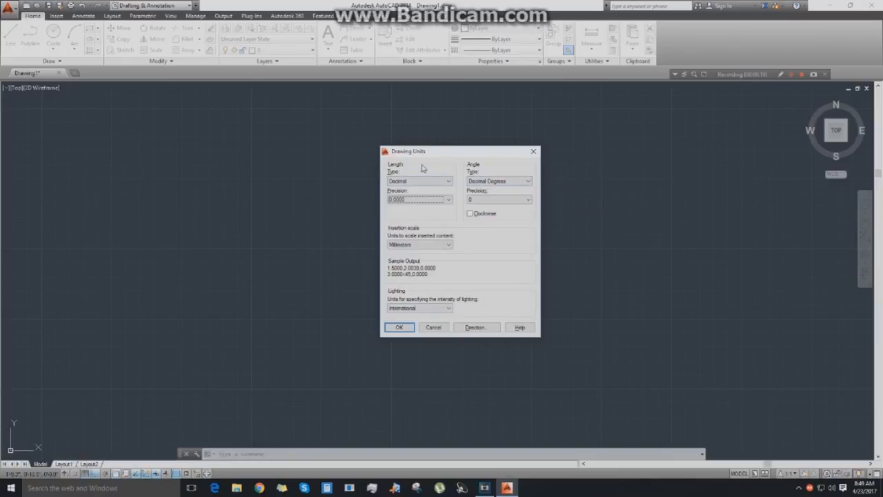
Keep the angle type at Decimal Degrees with a precision of 0 and accept the drawing units.
left_click(514, 181)
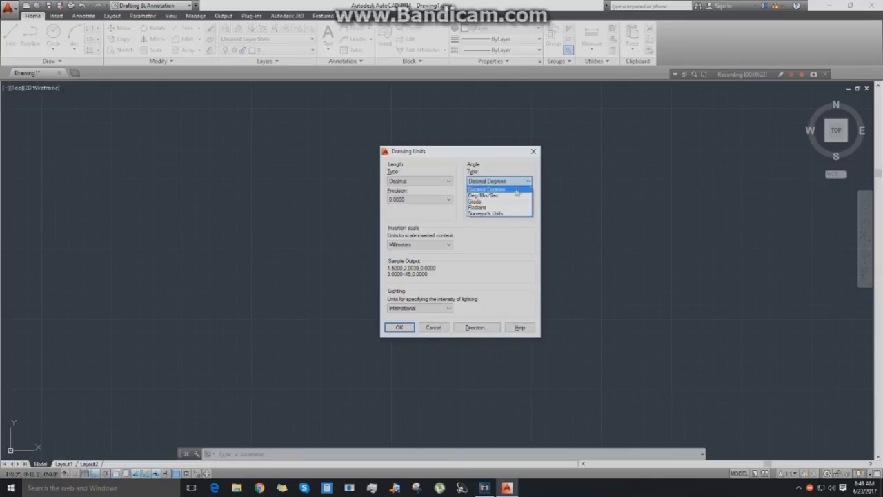
left_click(517, 187)
left_click(499, 200)
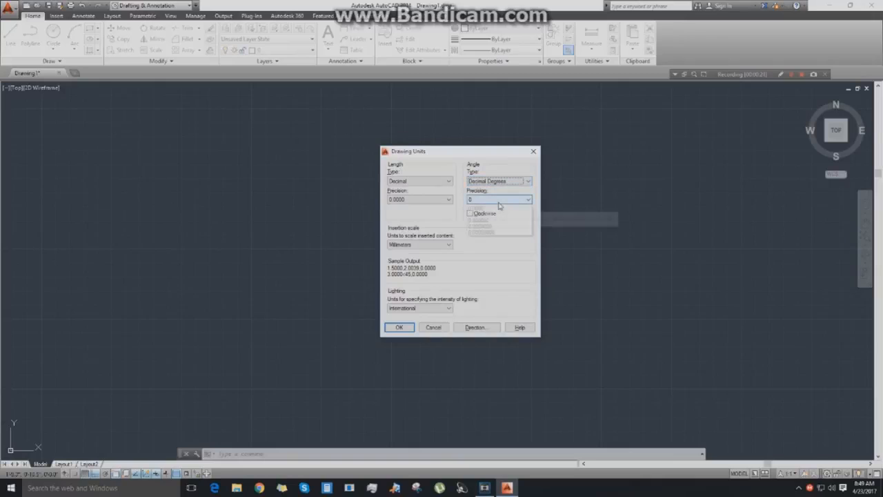
left_click(499, 206)
left_click(500, 201)
left_click(500, 206)
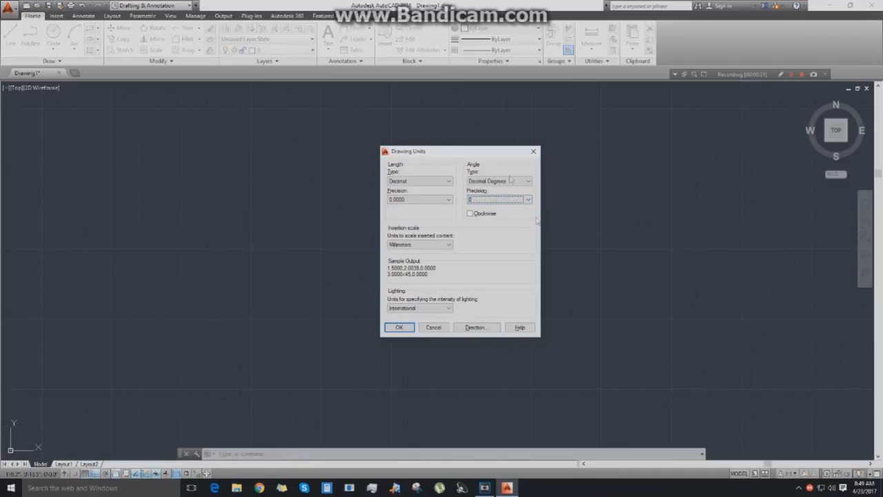
left_click_drag(479, 150, 501, 142)
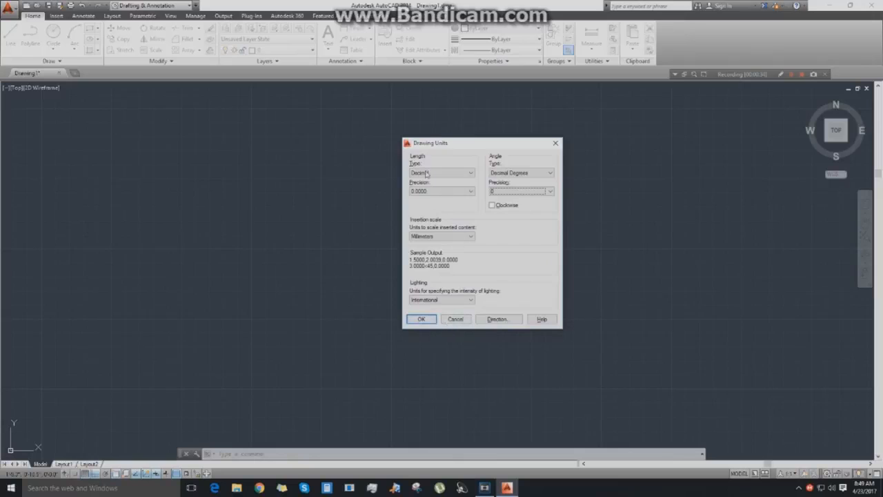
left_click_drag(468, 150, 450, 154)
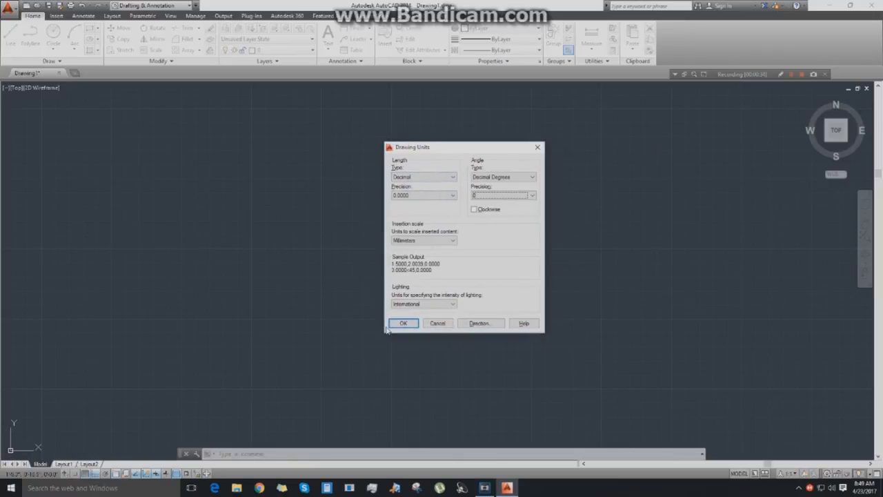
left_click(412, 325)
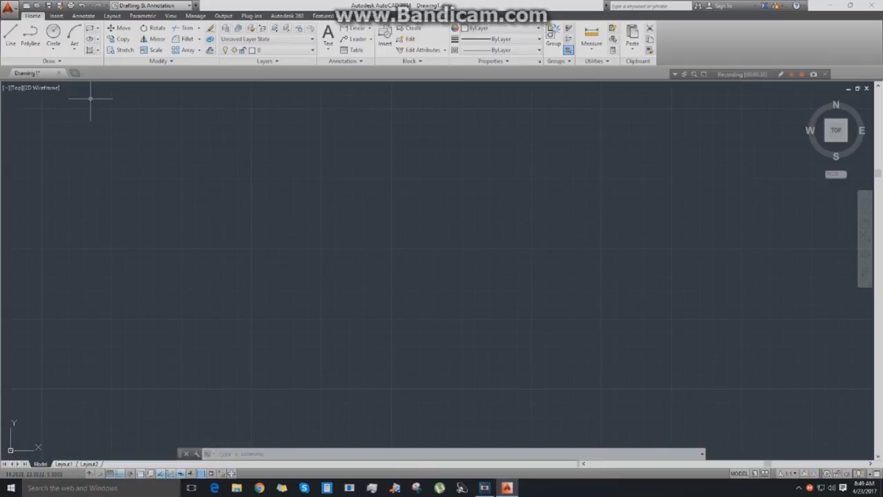
Start a fit-point spline and place six points in a descending stair pattern with Ortho on.
left_click(45, 60)
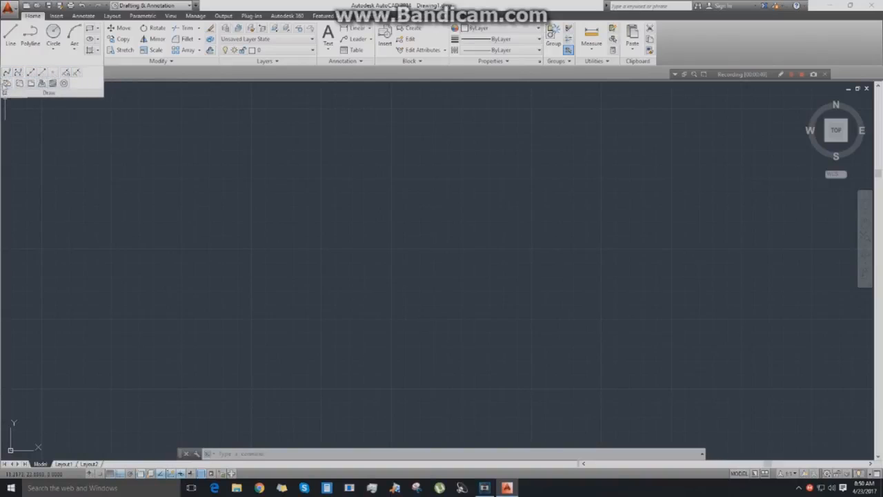
left_click(58, 62)
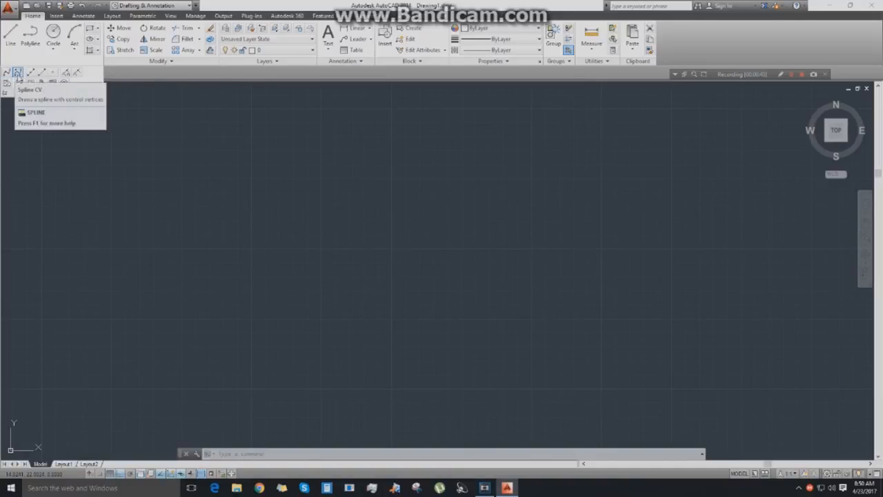
left_click(8, 83)
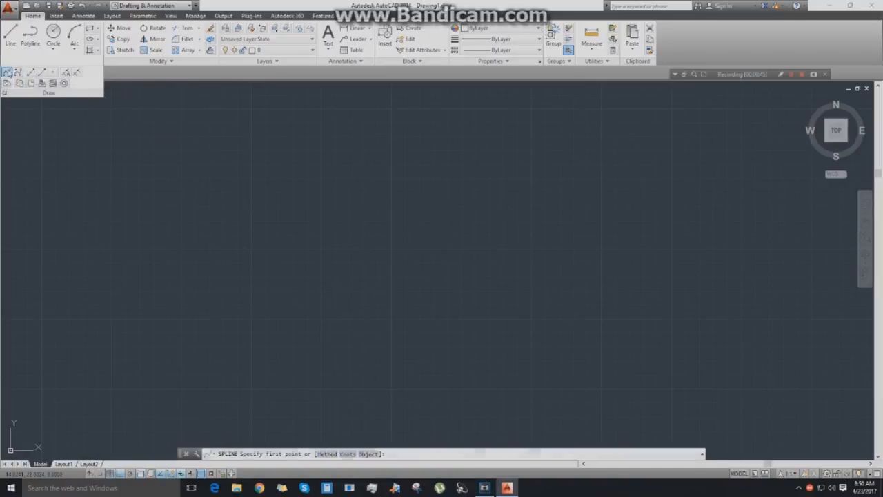
left_click(223, 180)
left_click(296, 182)
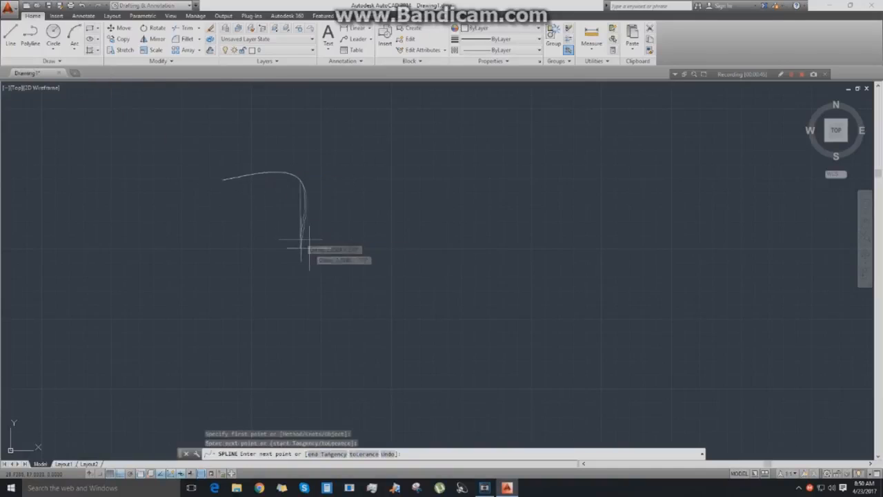
left_click(299, 271)
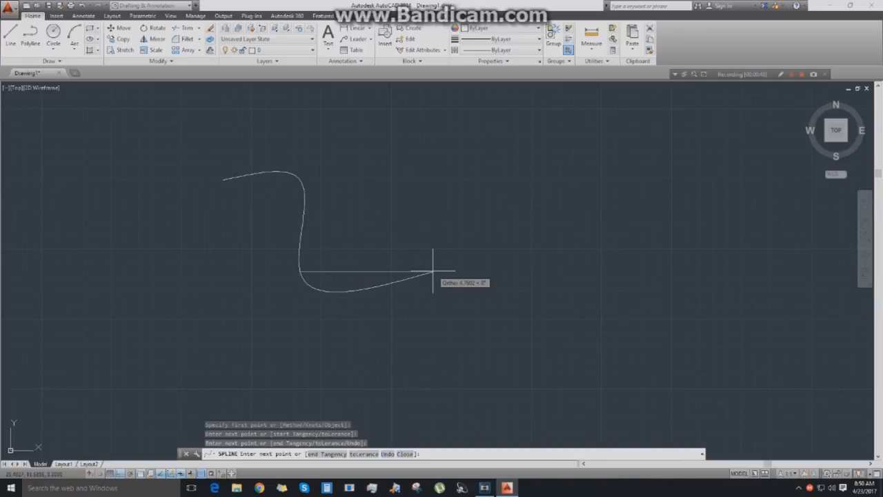
left_click(434, 271)
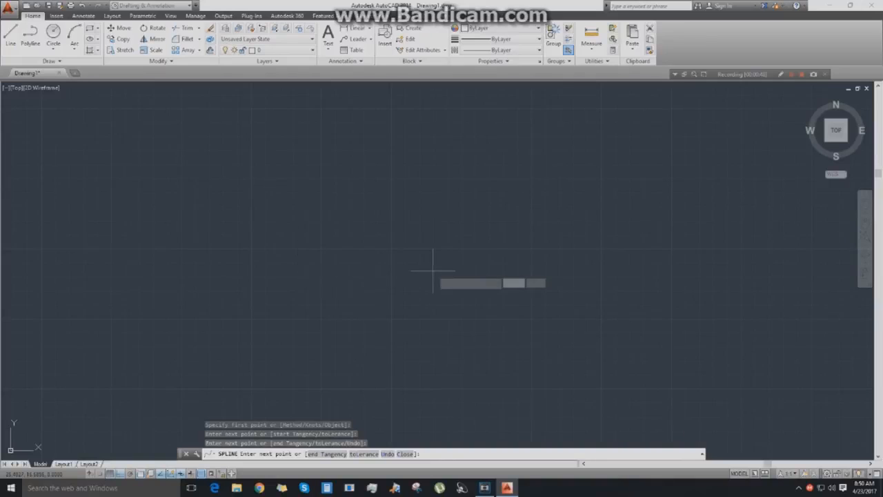
left_click(435, 383)
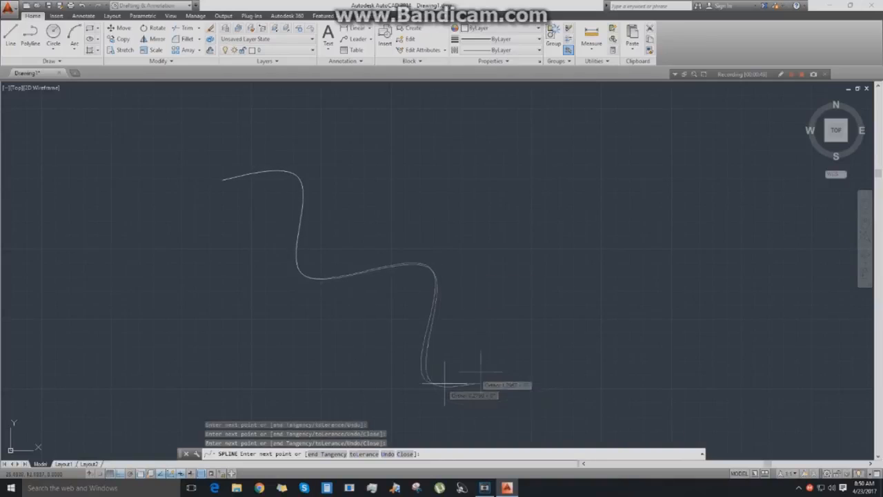
left_click(573, 320)
Turn Ortho off, extend the spline through freely placed points in overlapping loops, and finish it.
key("F8")
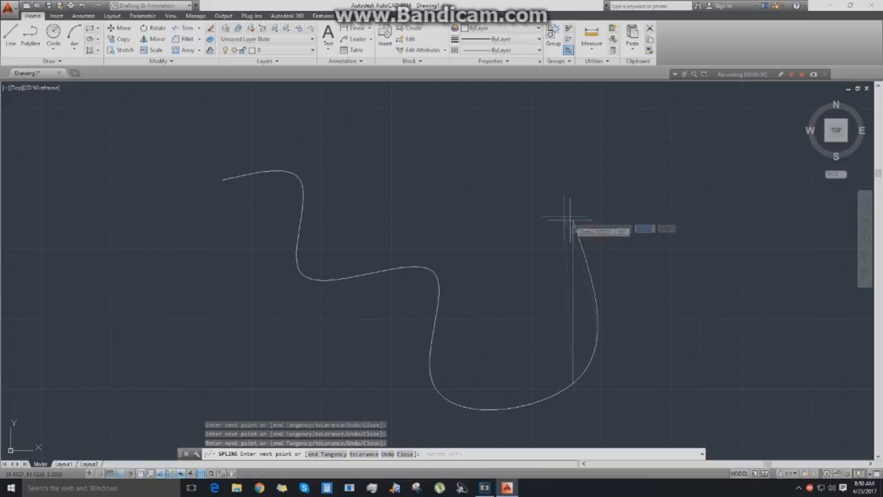
left_click(483, 252)
left_click(664, 296)
left_click(441, 178)
left_click(623, 226)
left_click(489, 319)
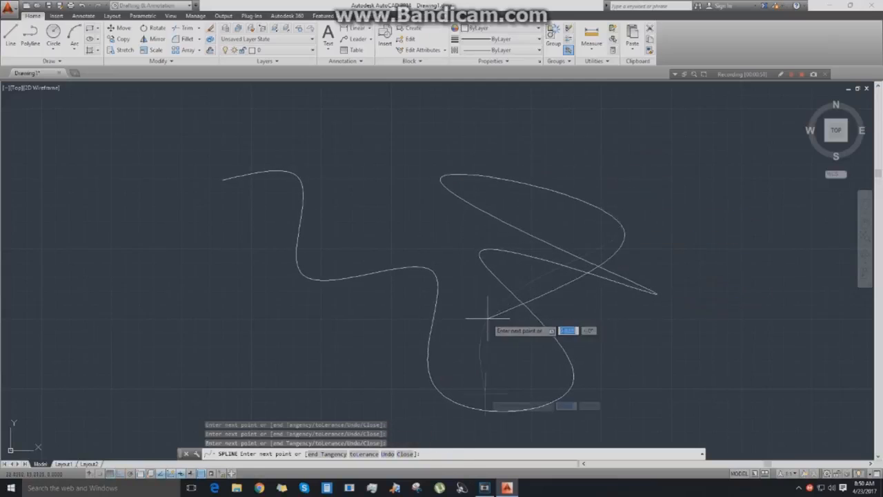
left_click(713, 374)
left_click(630, 196)
left_click(421, 254)
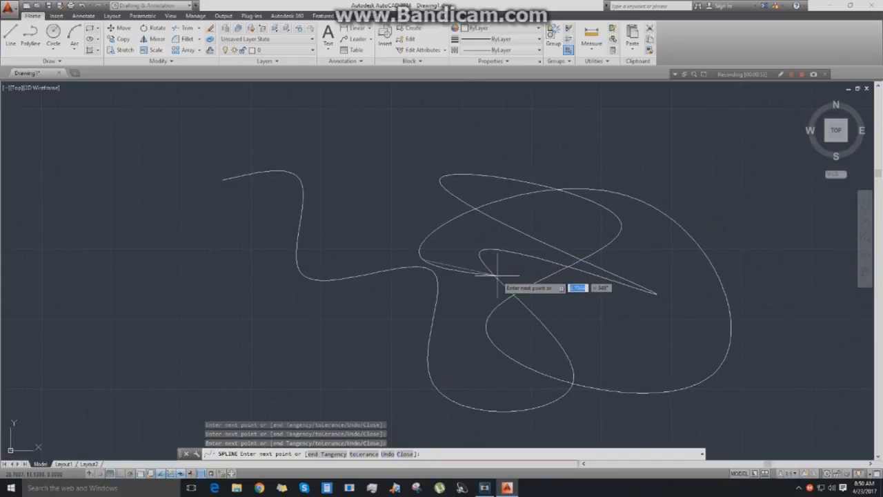
key("Return")
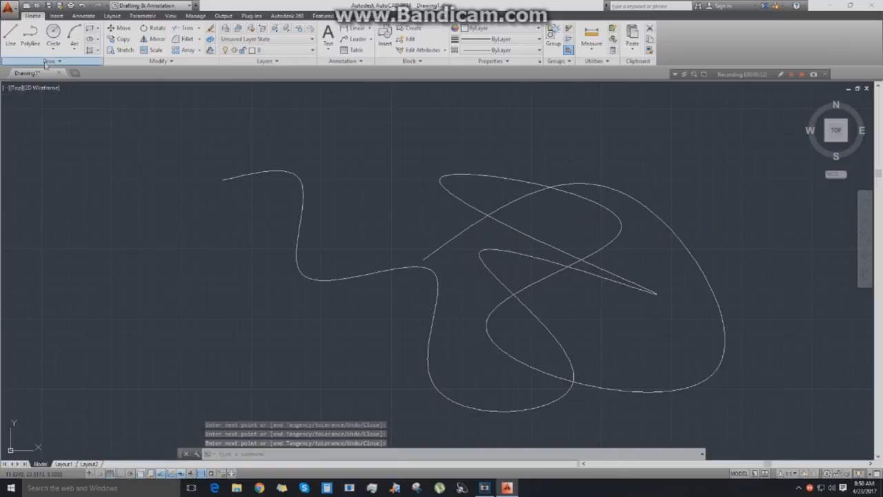
Start a control-vertex spline beside the first one and place its vertices in a zigzag downward and across beneath it.
left_click(69, 61)
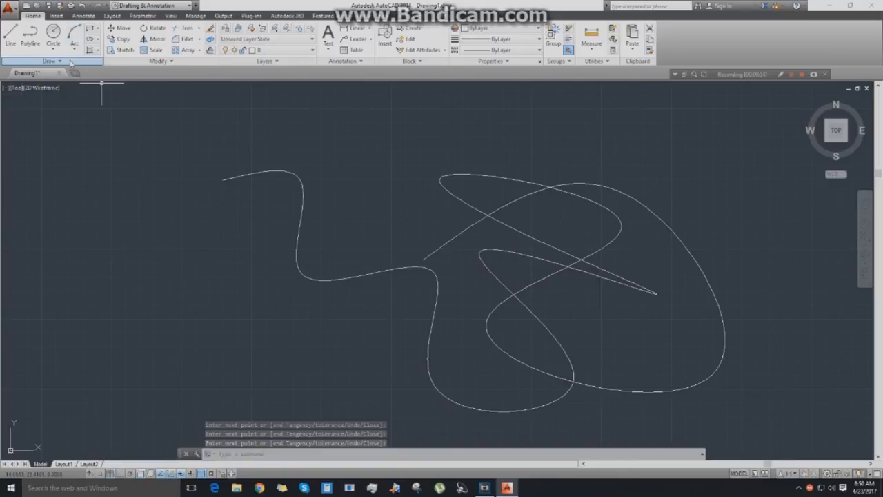
left_click(18, 72)
middle_click_drag(225, 239, 418, 185)
left_click(289, 164)
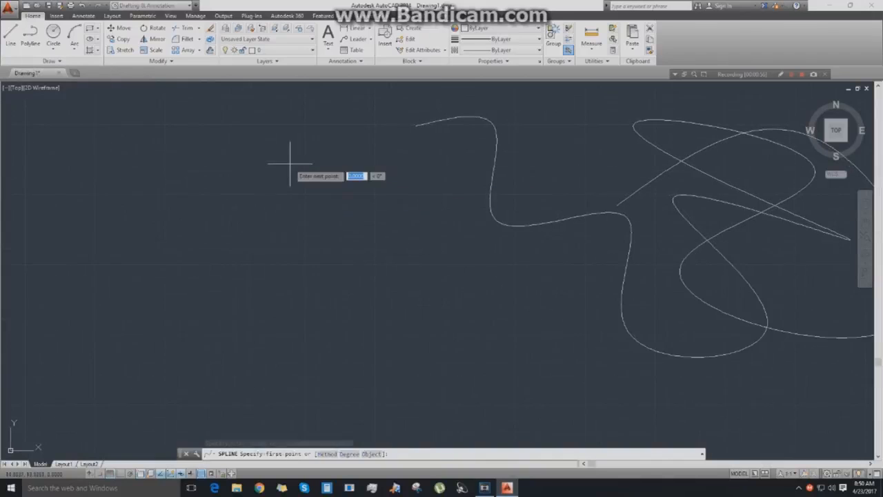
left_click(356, 202)
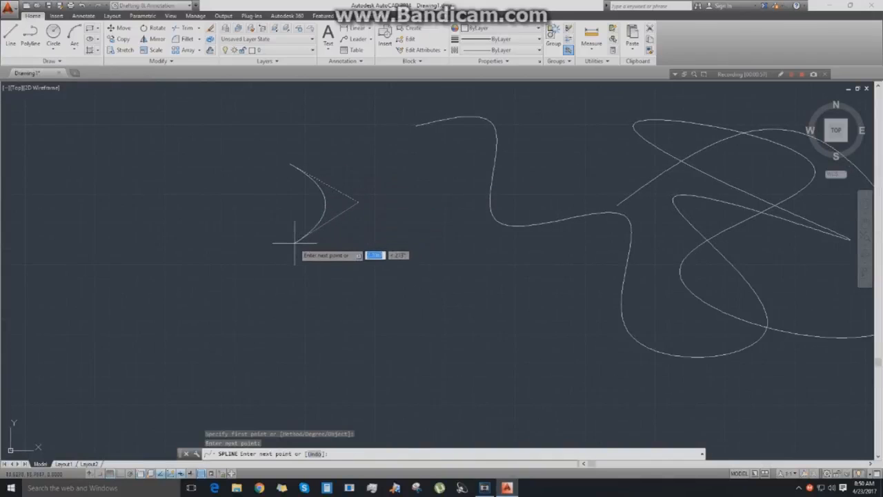
left_click(296, 243)
left_click(344, 277)
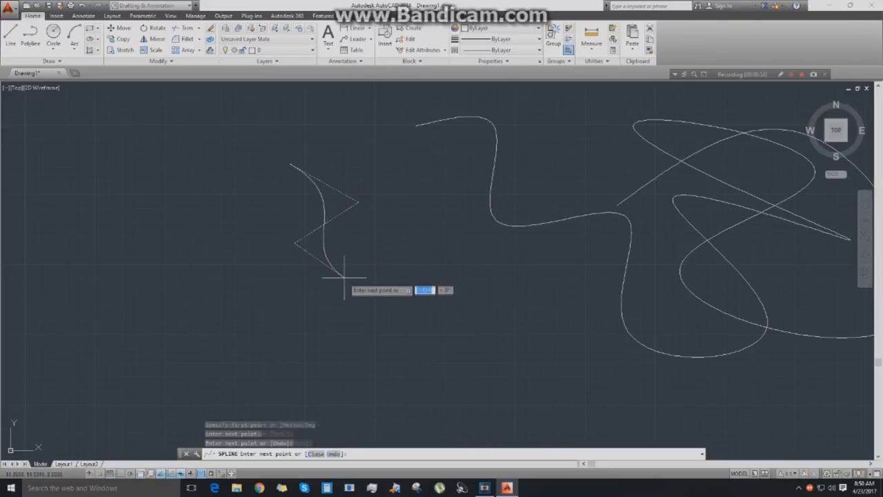
left_click(259, 314)
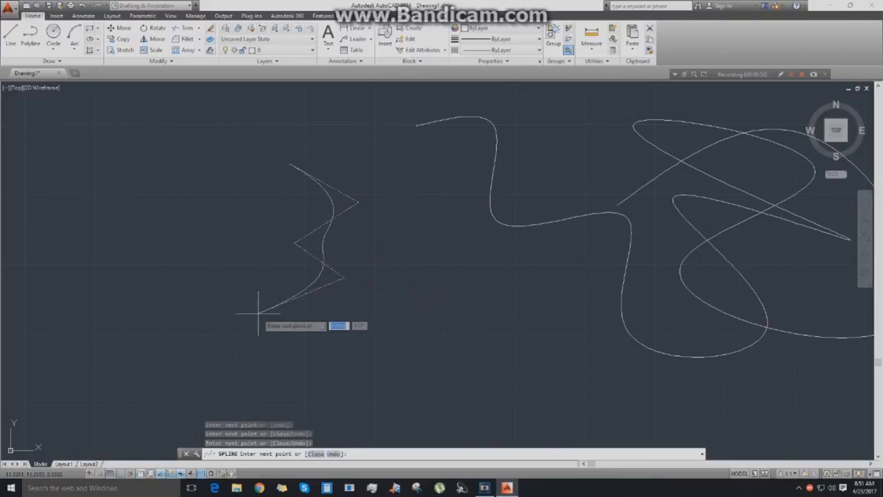
left_click(349, 353)
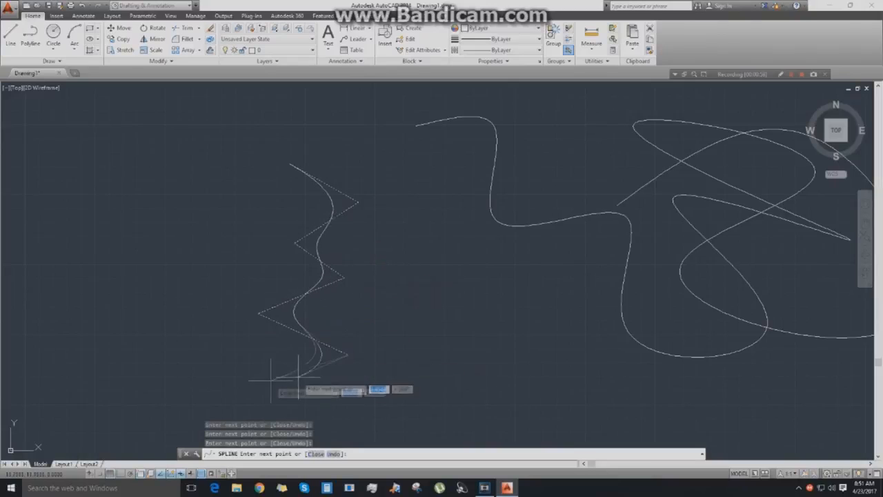
left_click(263, 385)
left_click(379, 418)
left_click(449, 343)
left_click(510, 399)
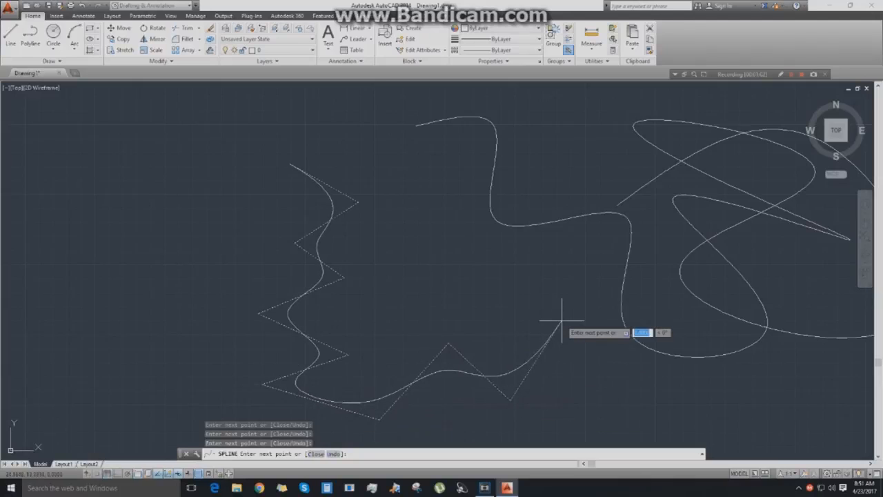
left_click(562, 320)
Turn Ortho on, continue the control-vertex spline with horizontal and vertical segments up to the fit spline's start, and finish it.
key("F8")
left_click(491, 232)
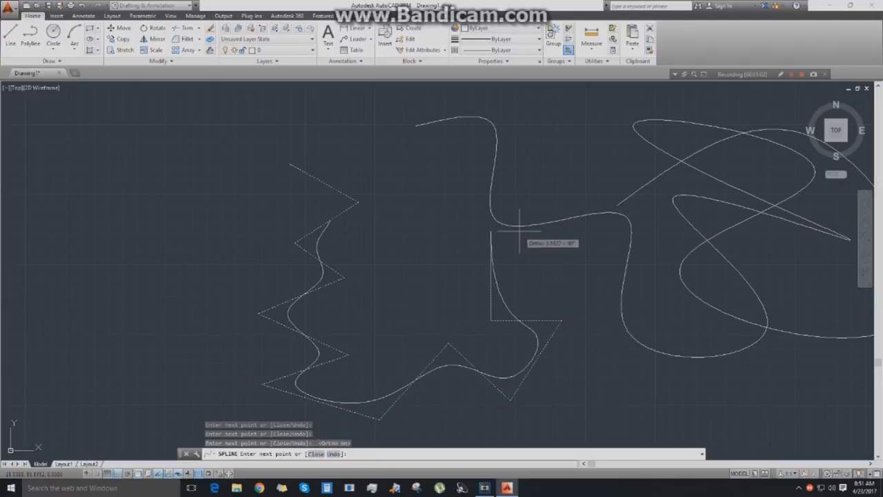
left_click(563, 231)
left_click(582, 353)
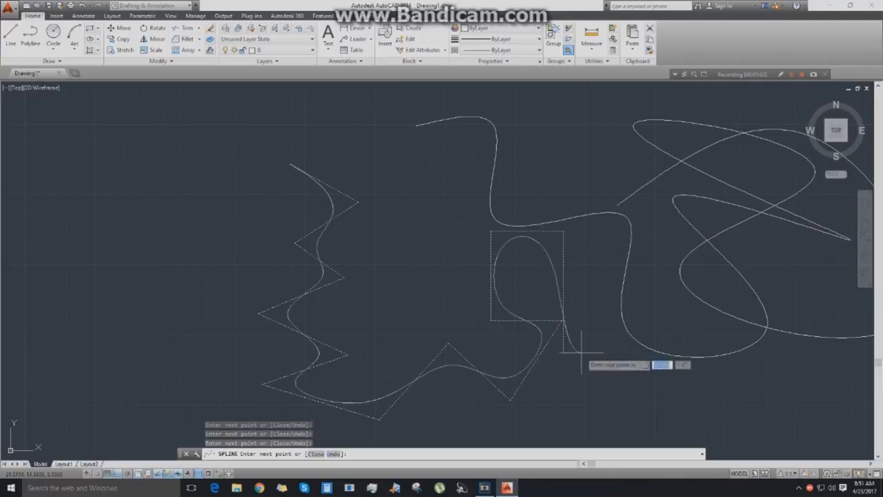
left_click(447, 356)
left_click(426, 268)
left_click(447, 205)
left_click(373, 205)
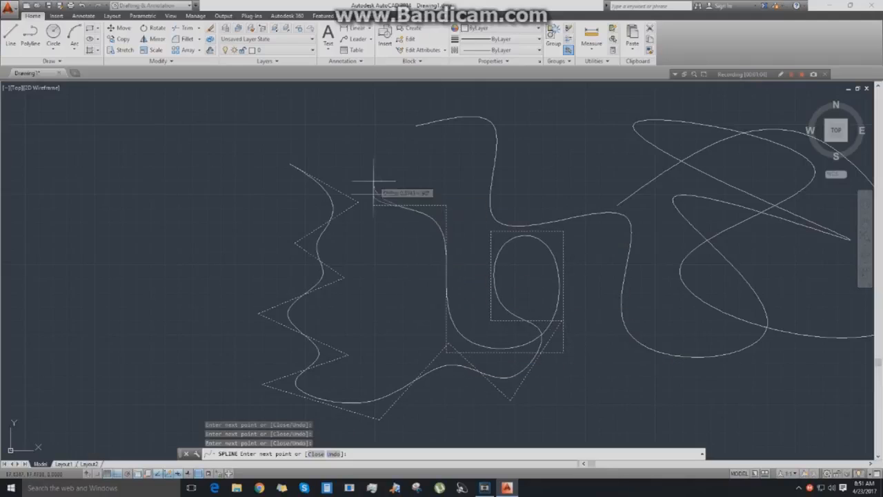
left_click(374, 105)
left_click(491, 105)
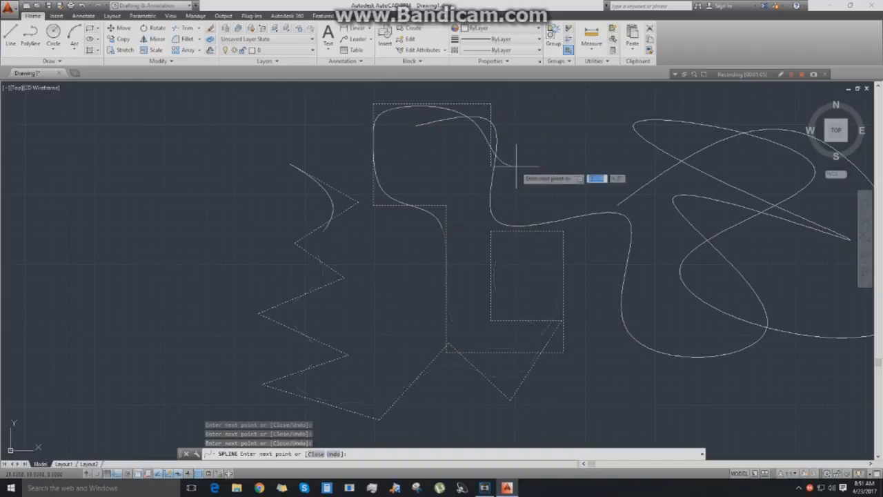
key("Return")
Select both splines with a window and delete them.
middle_click_drag(483, 236, 303, 219)
scroll(304, 219, "down", 4)
left_click(168, 161)
left_click(584, 370)
key("Delete")
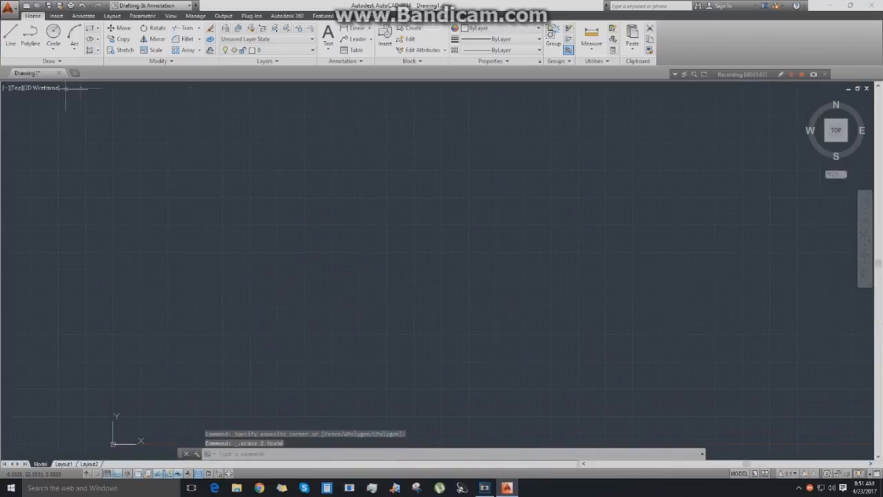
left_click(67, 61)
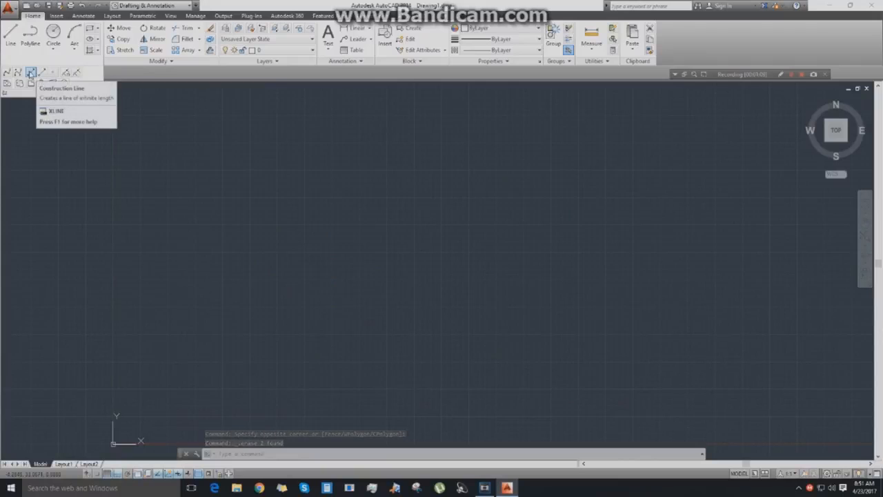
left_click(31, 73)
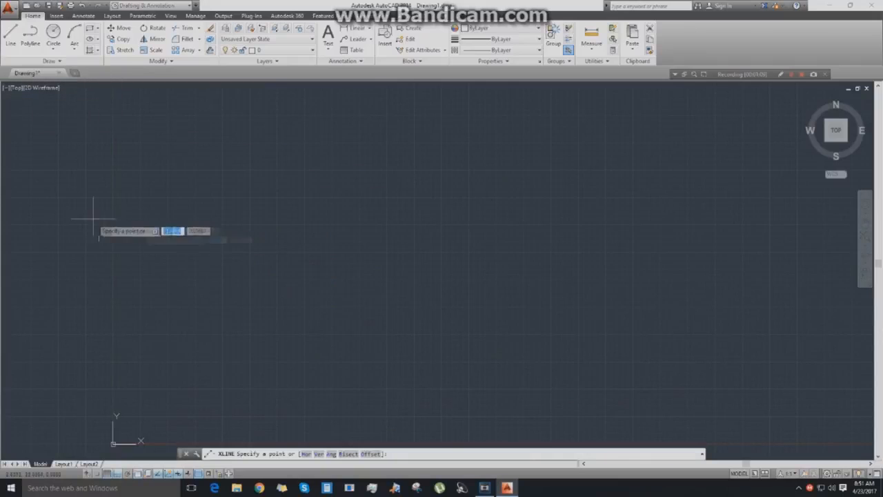
key("Escape")
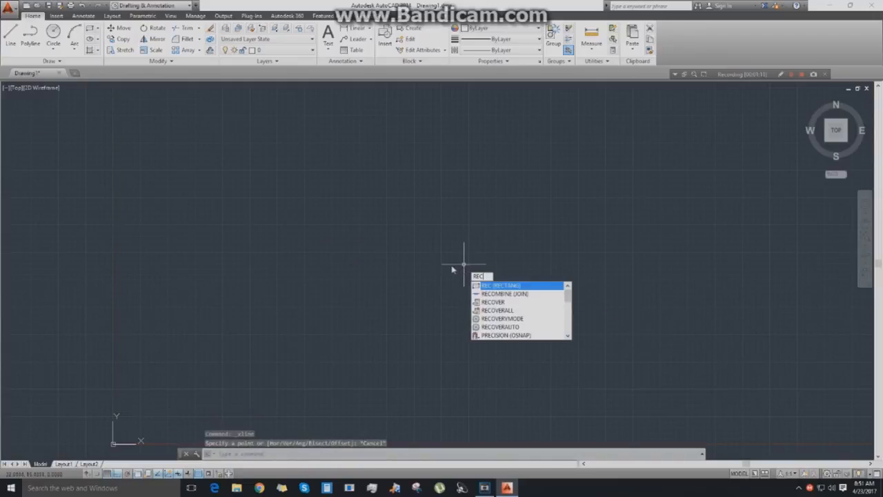
Draw a wide rectangle in the middle of the drawing area by two opposite corners.
type("rec")
key("Return")
left_click(292, 223)
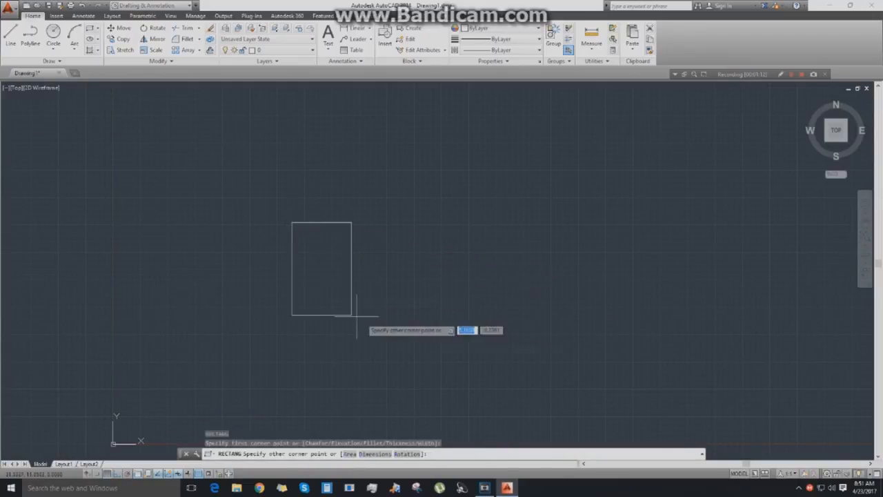
left_click(575, 345)
middle_click_drag(689, 274, 711, 257)
key("Escape")
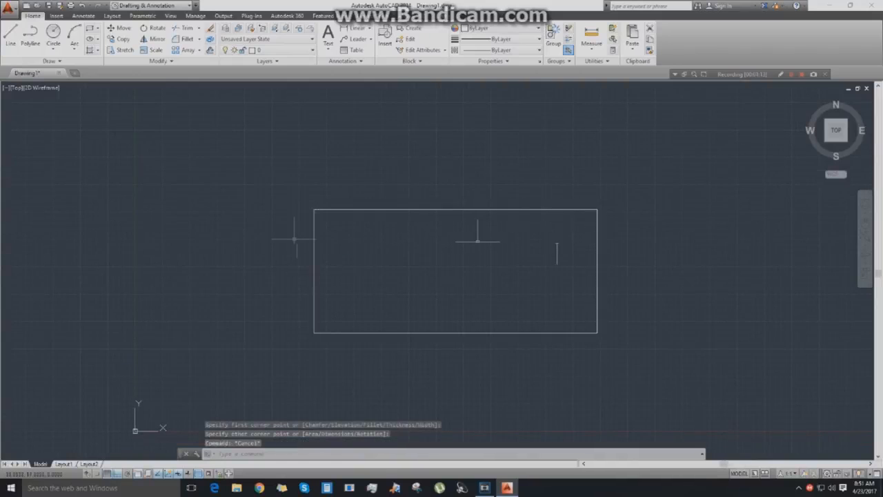
middle_click_drag(560, 247, 498, 204)
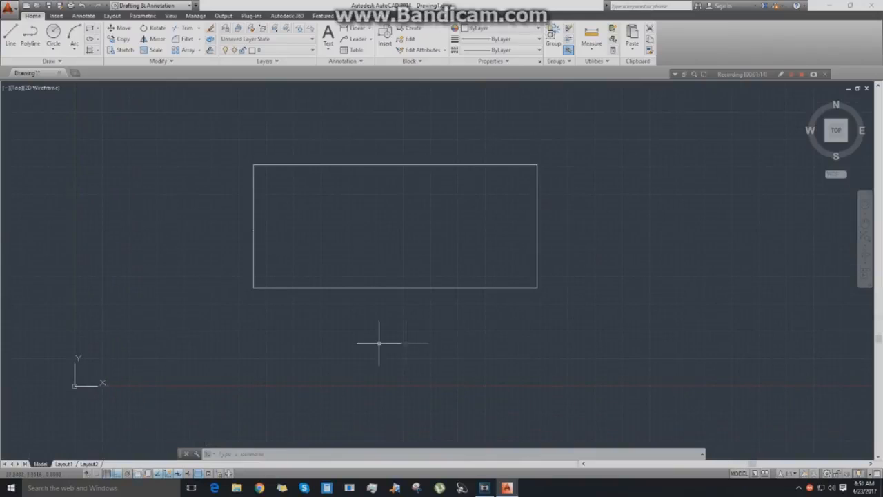
Draw a horizontal line from the midpoint of the rectangle's left side to well beyond its right side.
left_click(11, 34)
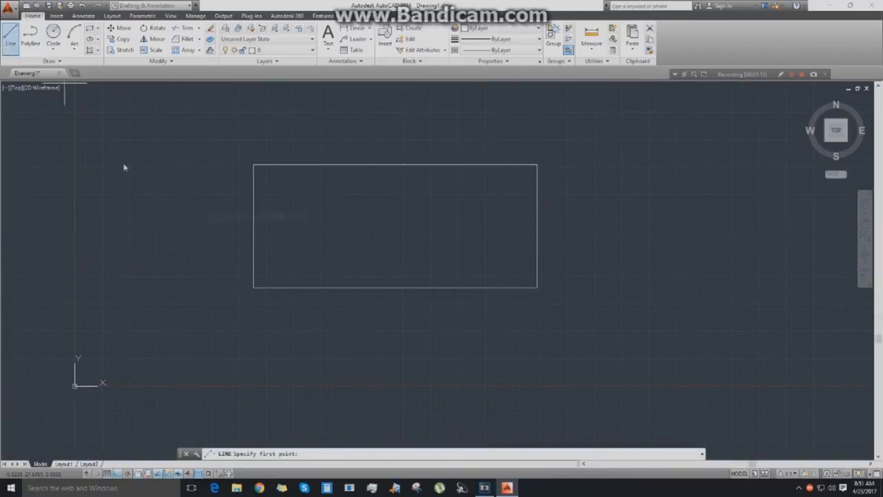
left_click(253, 226)
left_click(741, 241)
right_click(742, 241)
left_click(745, 247)
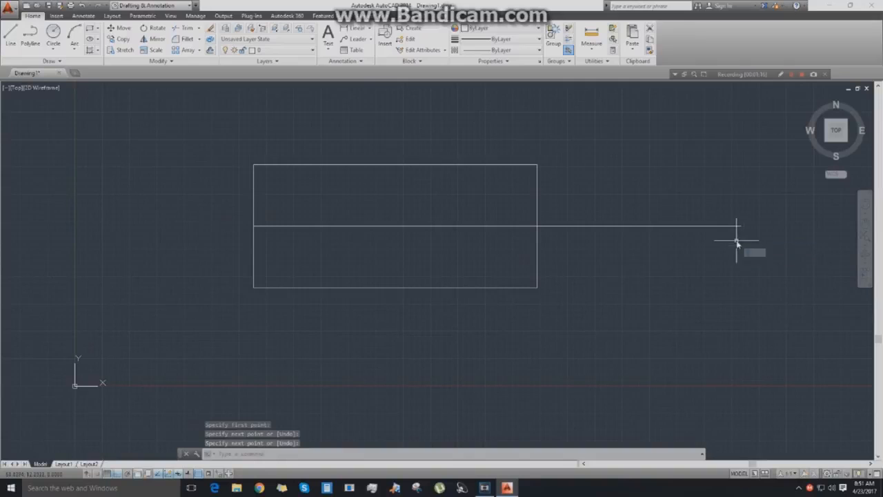
Trim the part of the line that extends past the rectangle's right side, and delete the remaining line inside it.
type("tr")
key("Return")
key("Return")
left_click(724, 251)
left_click(657, 200)
key("Escape")
middle_click_drag(605, 227, 554, 250)
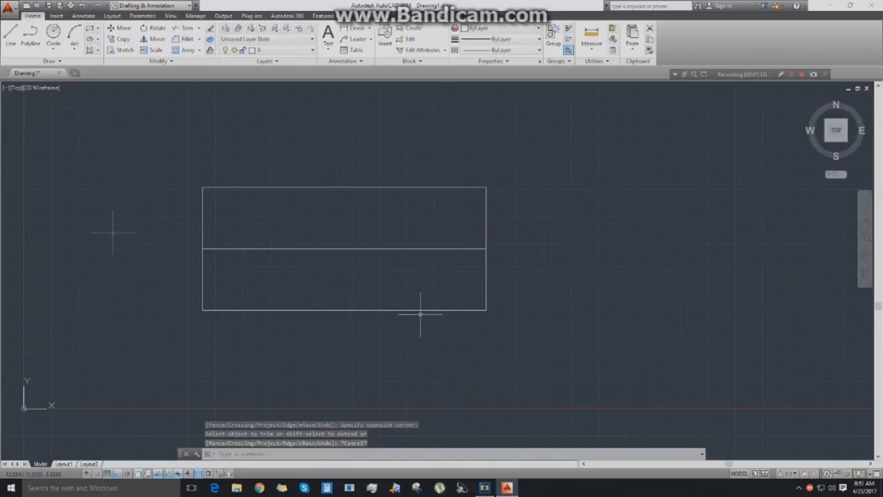
left_click(302, 249)
key("Delete")
Draw a horizontal construction line through the midpoints of the rectangle's left and right sides.
left_click(59, 62)
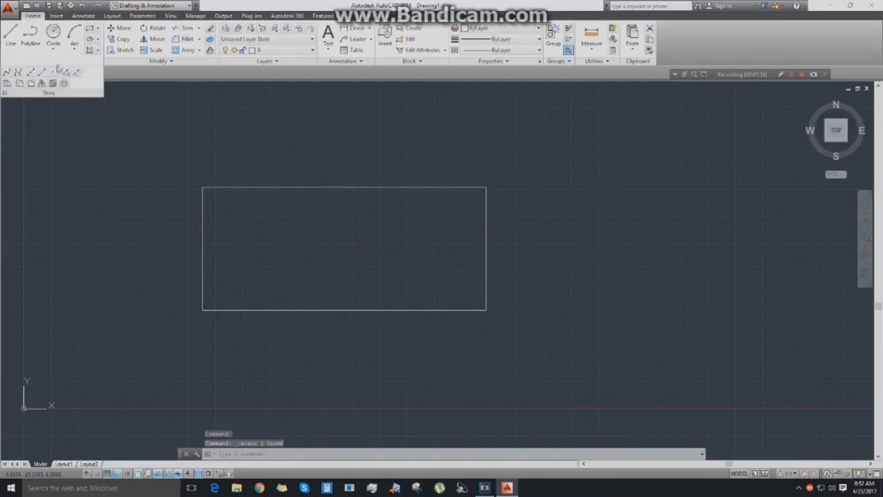
left_click(39, 72)
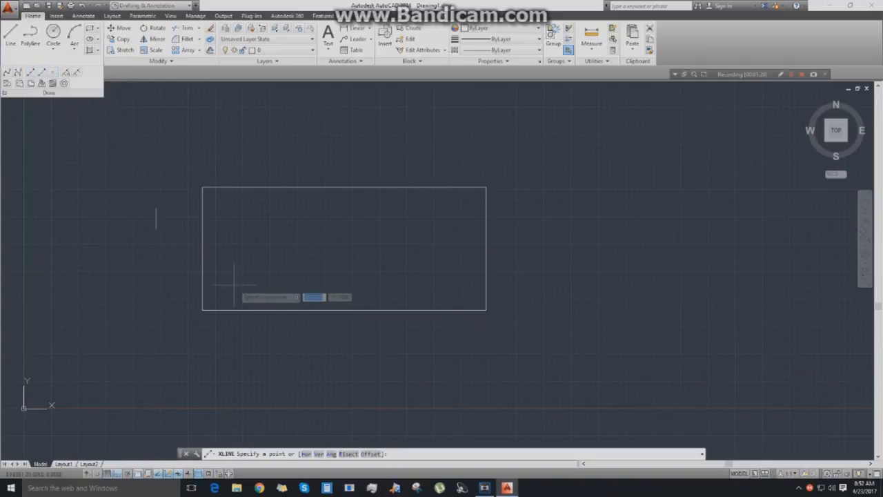
left_click(202, 249)
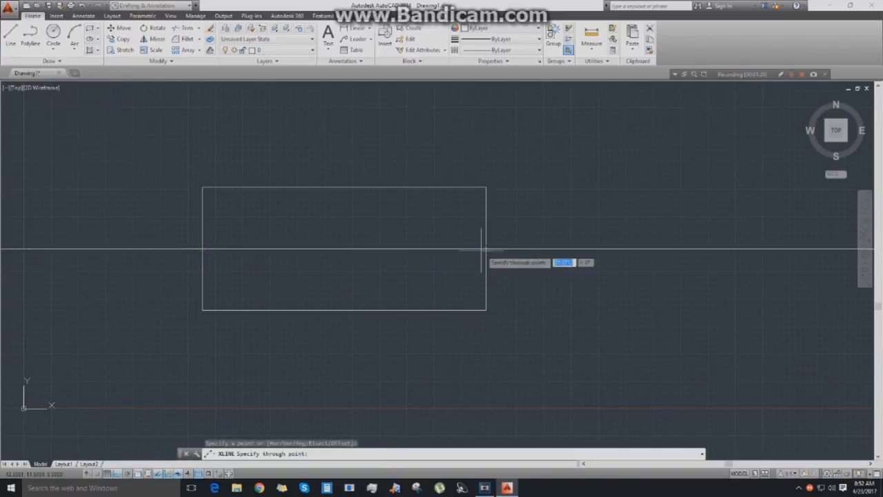
left_click(483, 249)
scroll(591, 299, "down", 5)
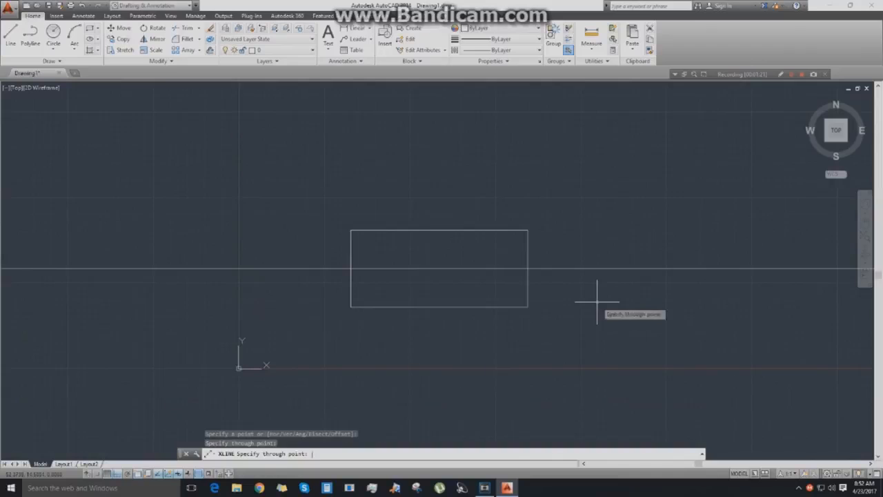
key("Return")
middle_click_drag(590, 307, 459, 278)
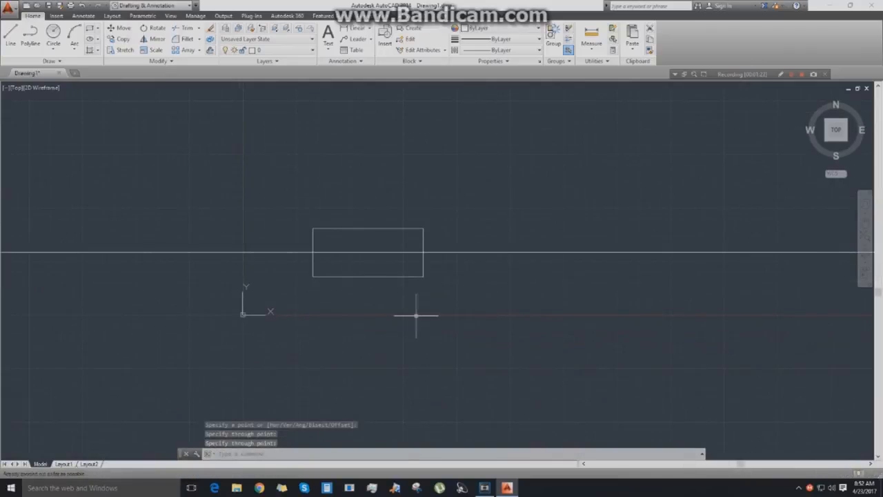
Zoom to the whole drawing and examine how far the construction line extends on both sides of the rectangle.
type("z")
key("Return")
type("a")
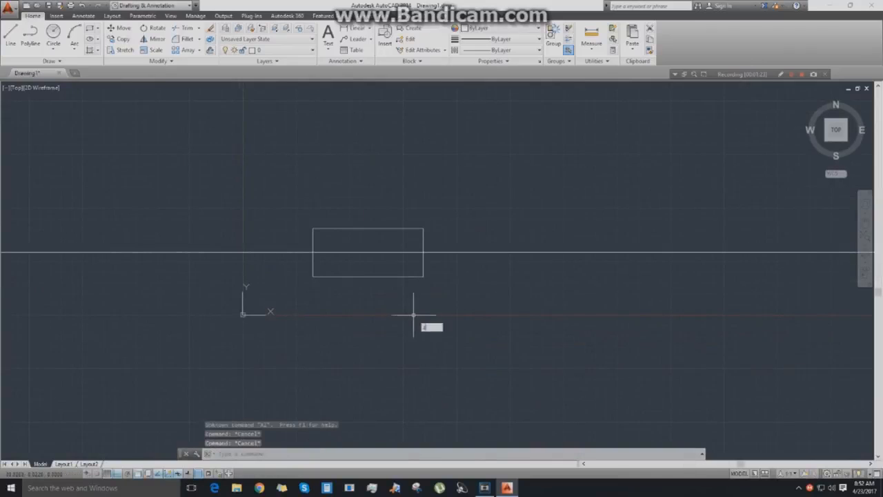
key("Return")
scroll(413, 315, "down", 6)
middle_click_drag(463, 374, 331, 295)
mouse_move(617, 294)
middle_mouse_down()
mouse_move(542, 309)
mouse_move(353, 305)
mouse_move(535, 205)
middle_mouse_up()
middle_click_drag(543, 169, 539, 172)
scroll(378, 260, "up", 10)
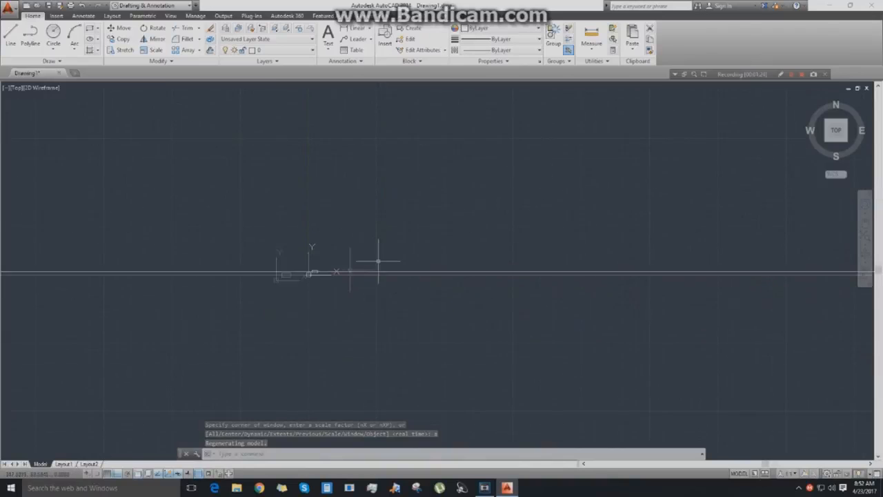
middle_click_drag(274, 316, 387, 375)
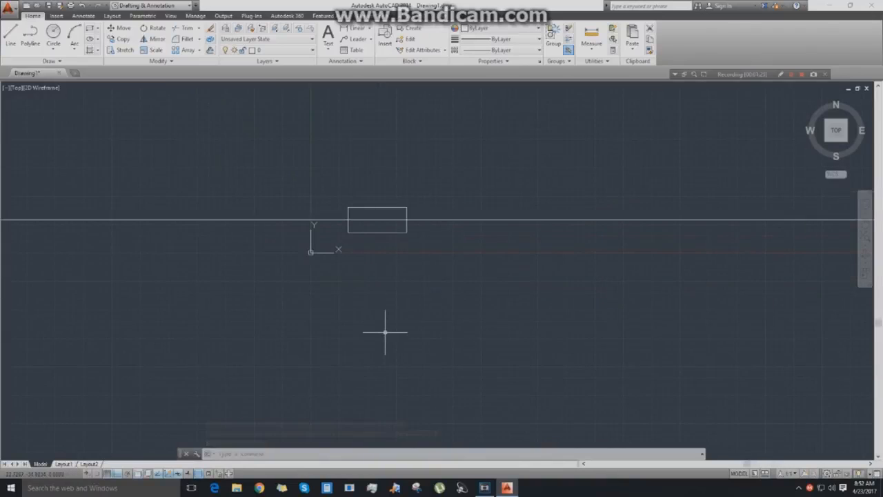
scroll(388, 336, "up", 3)
mouse_move(404, 306)
middle_mouse_down()
mouse_move(367, 361)
mouse_move(403, 360)
mouse_move(420, 374)
middle_mouse_up()
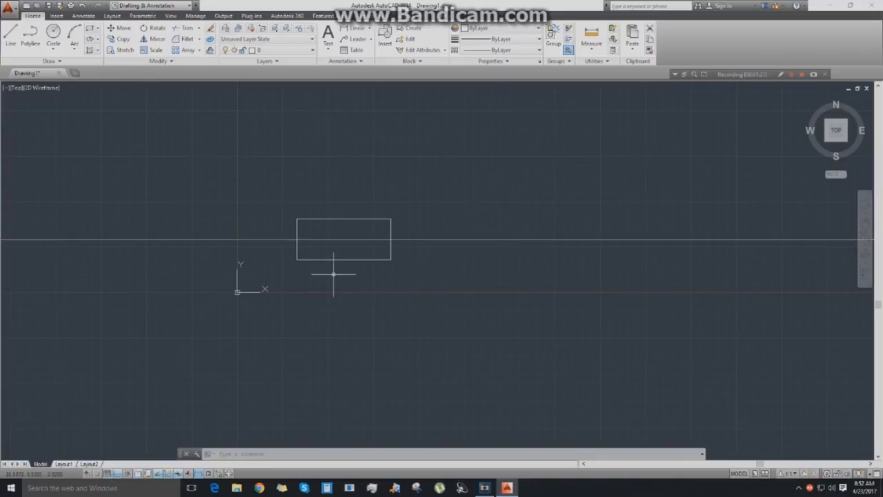
Delete the construction line that crosses the rectangle.
middle_click_drag(406, 285, 425, 305)
left_click(468, 279)
left_click(452, 242)
key("Delete")
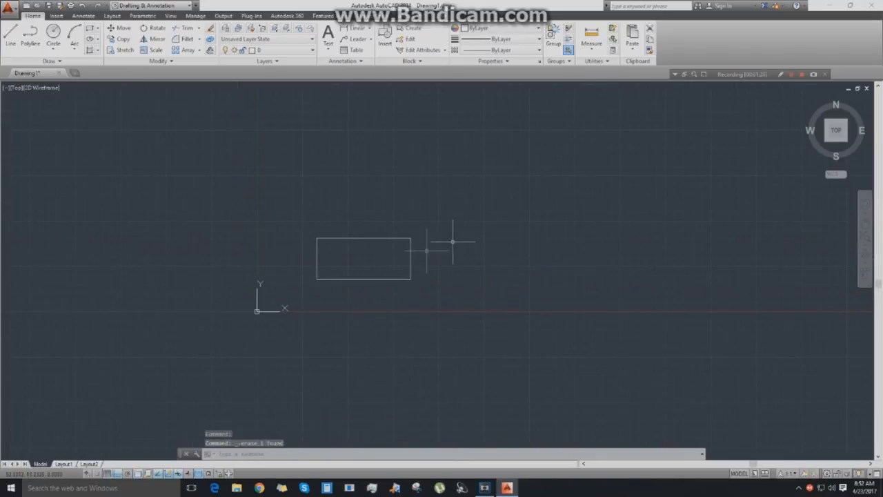
Place six scattered point objects with Multiple Points in the empty area to the right of the rectangle.
left_click(43, 61)
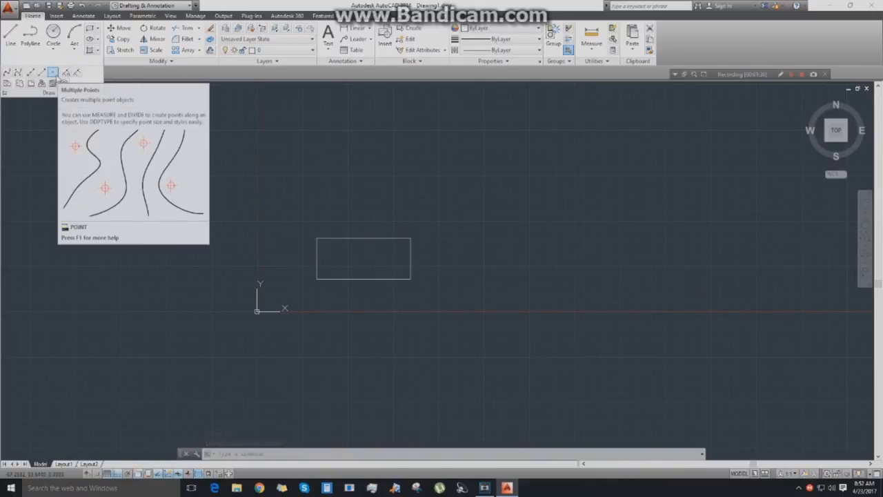
left_click(56, 74)
mouse_move(483, 290)
middle_mouse_down()
mouse_move(365, 290)
mouse_move(424, 316)
mouse_move(353, 285)
middle_mouse_up()
scroll(335, 278, "up", 3)
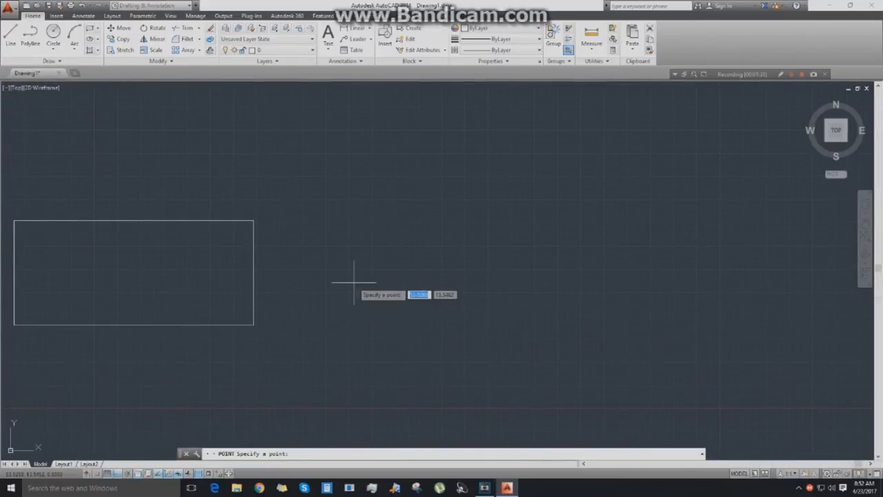
scroll(321, 233, "up", 3)
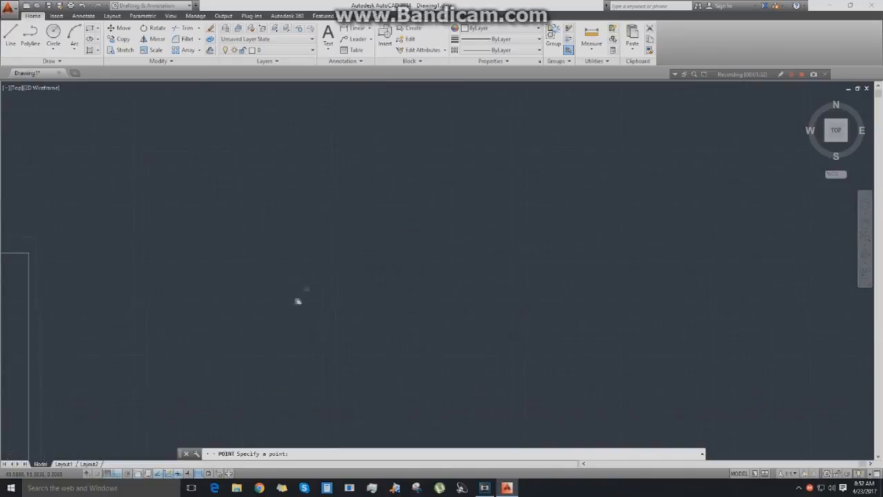
scroll(315, 304, "up", 2)
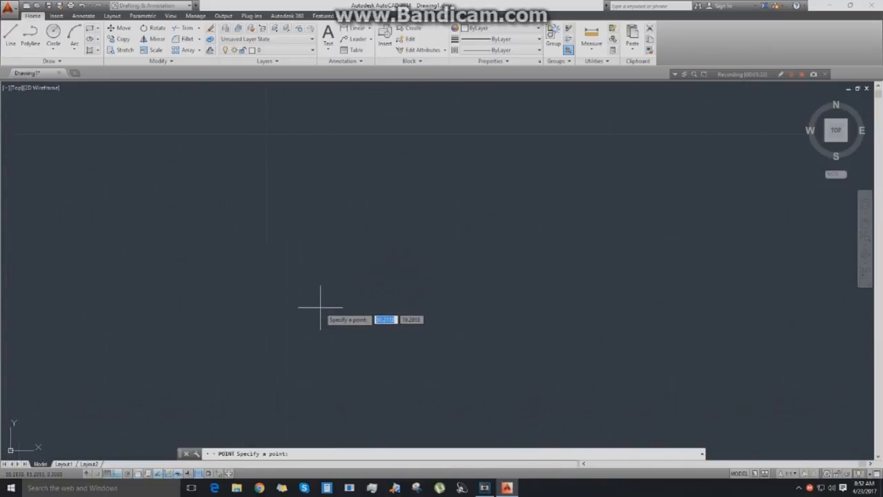
scroll(320, 307, "up", 2)
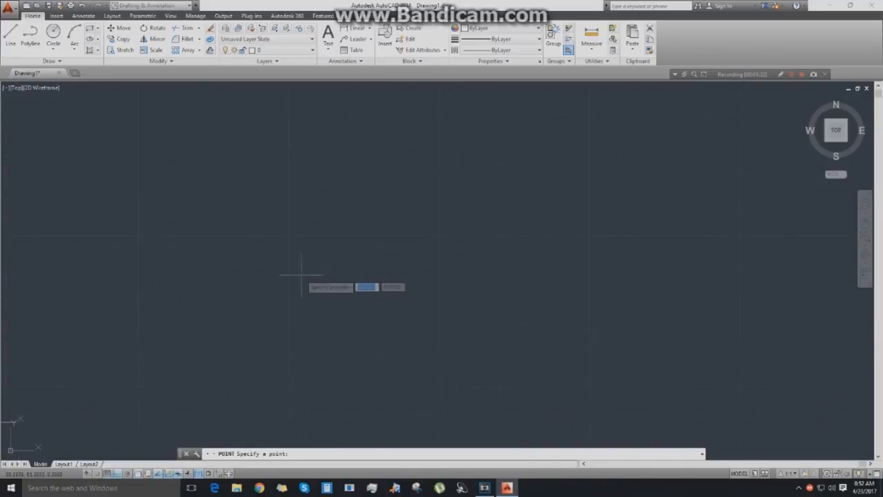
left_click(289, 237)
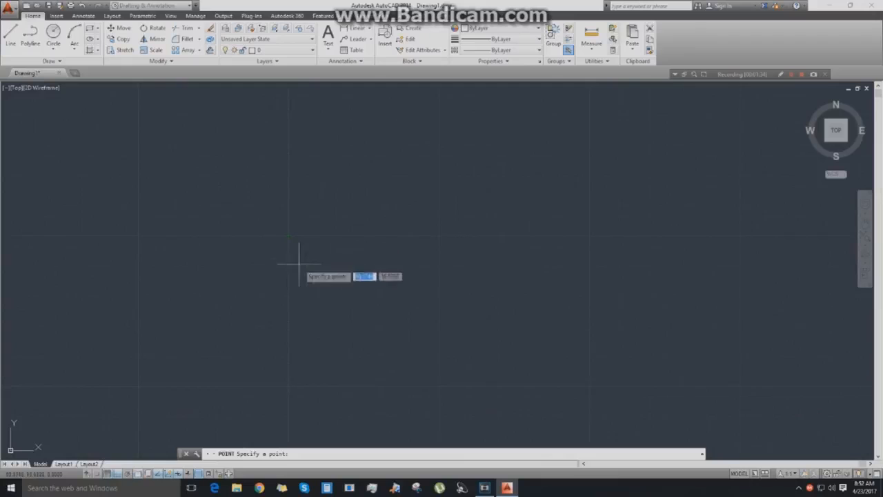
left_click(320, 267)
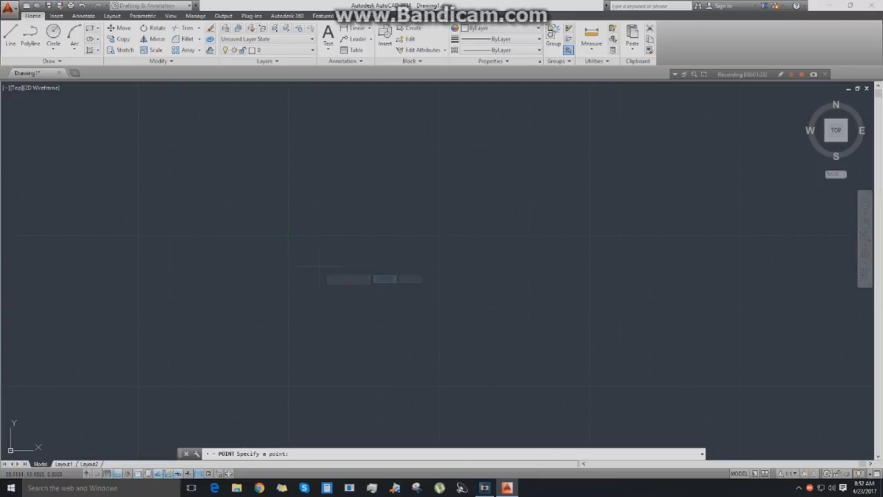
left_click(349, 296)
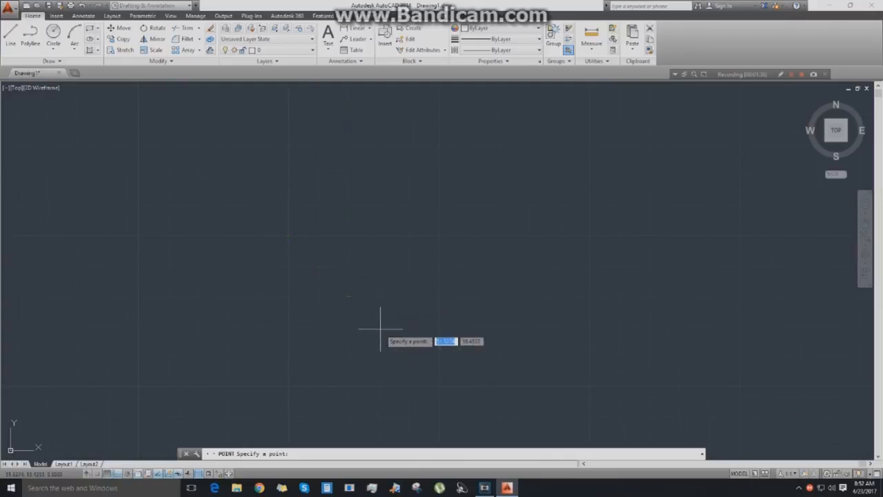
left_click(379, 327)
left_click(409, 295)
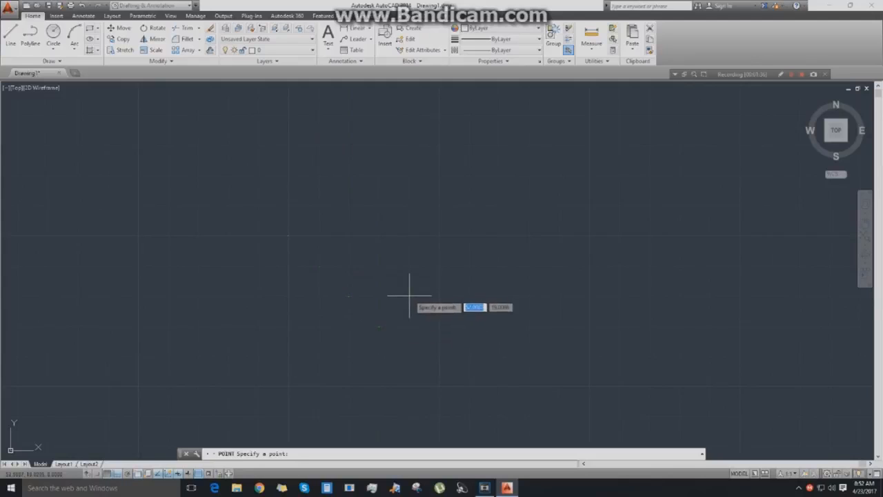
key("Return")
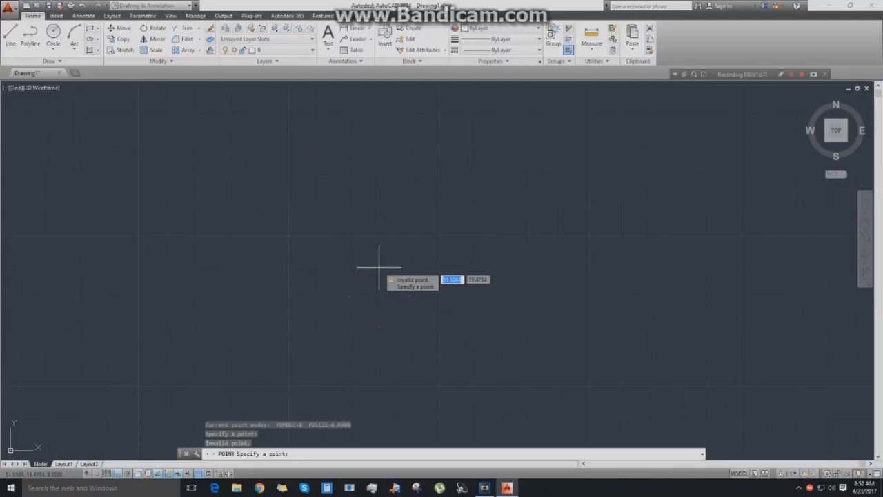
key("Return")
key("Escape")
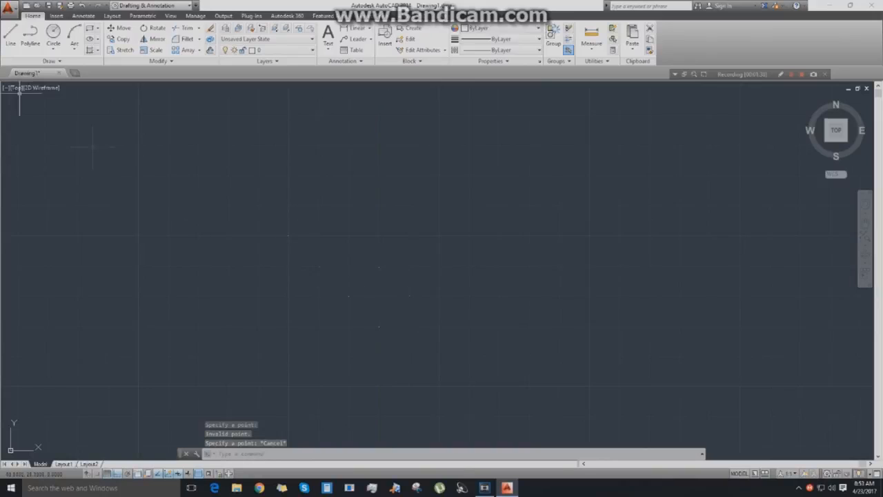
Connect the six points with a zigzag chain of five lines starting at the upper-left point, with Ortho off.
left_click(9, 39)
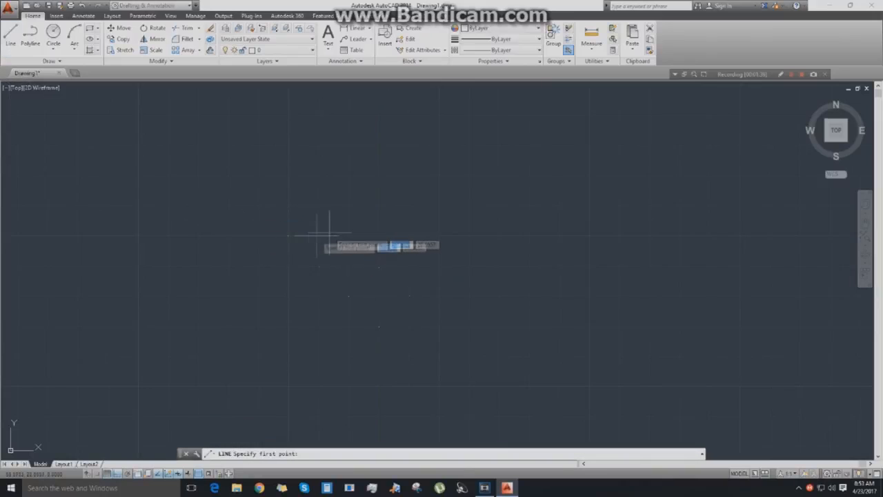
left_click(288, 236)
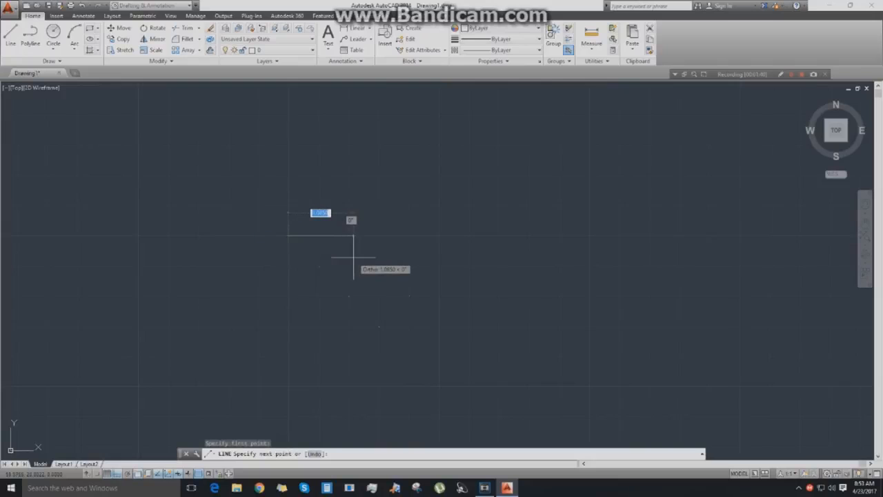
key("F8")
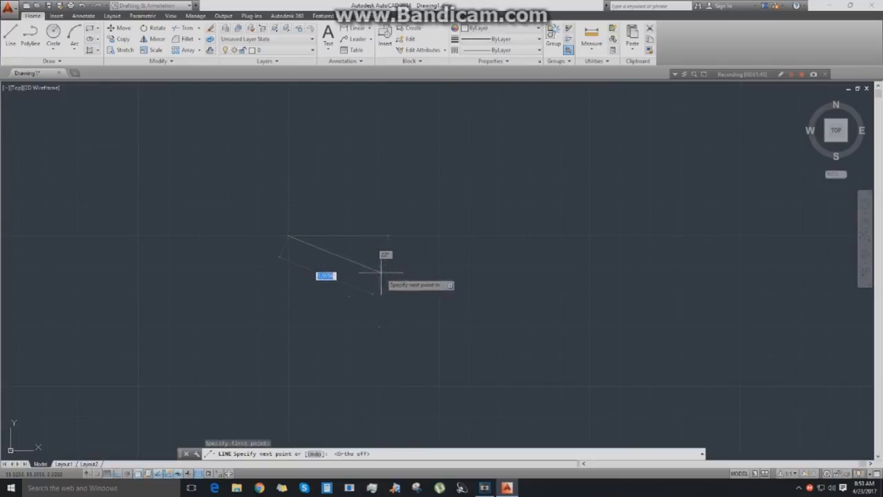
left_click(378, 266)
left_click(349, 295)
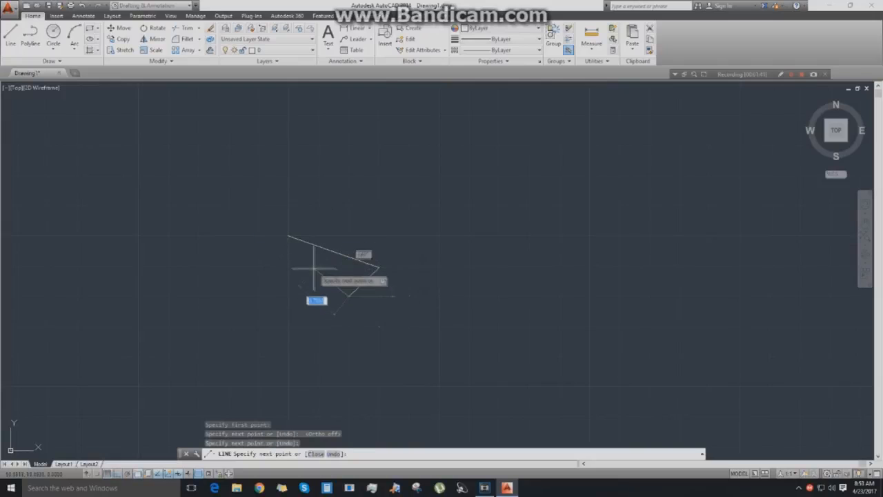
left_click(319, 266)
left_click(409, 295)
left_click(378, 327)
key("Escape")
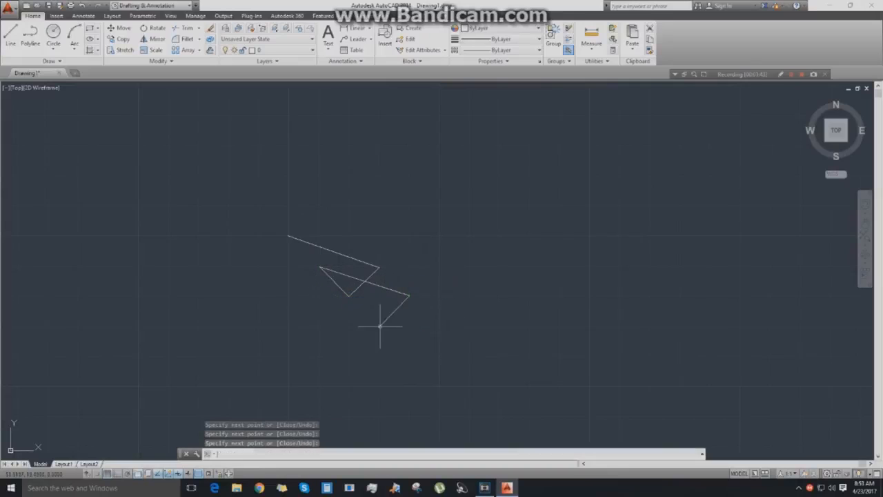
Select the zigzag lines together with their points using a crossing window and delete them.
mouse_move(404, 343)
middle_mouse_down()
mouse_move(439, 340)
mouse_move(464, 304)
mouse_move(461, 284)
middle_mouse_up()
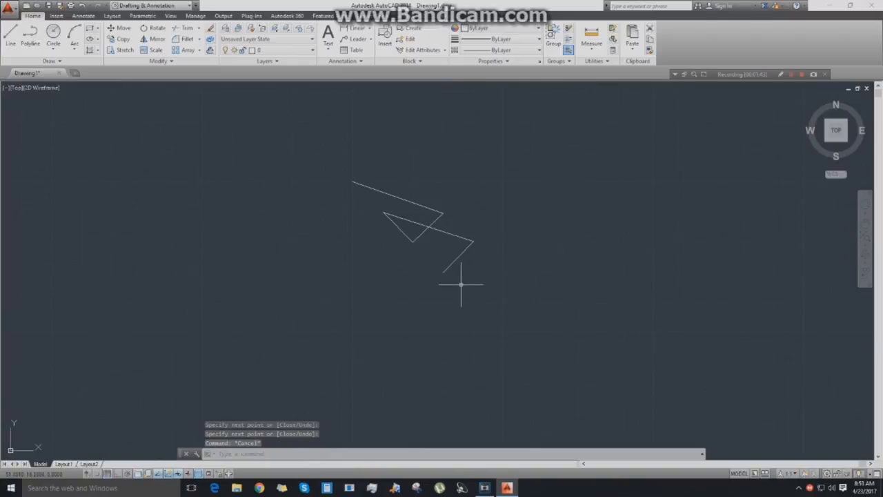
scroll(461, 283, "up", 3)
scroll(405, 279, "down", 4)
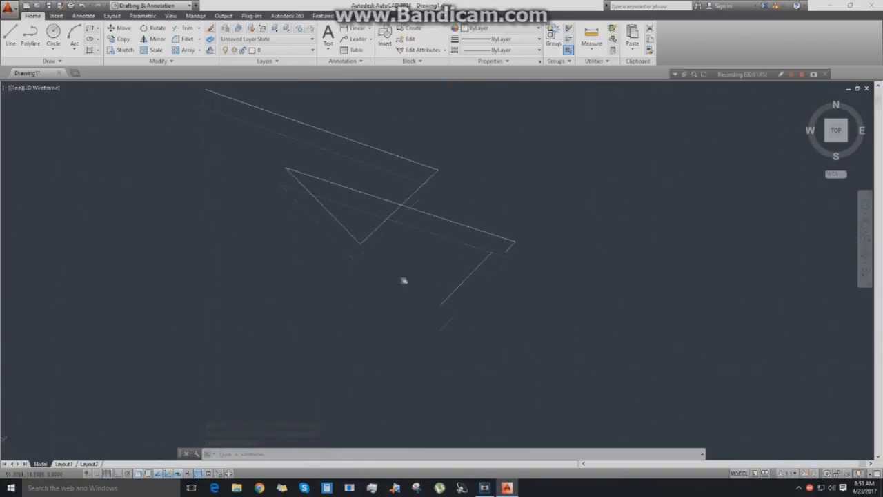
scroll(414, 280, "down", 2)
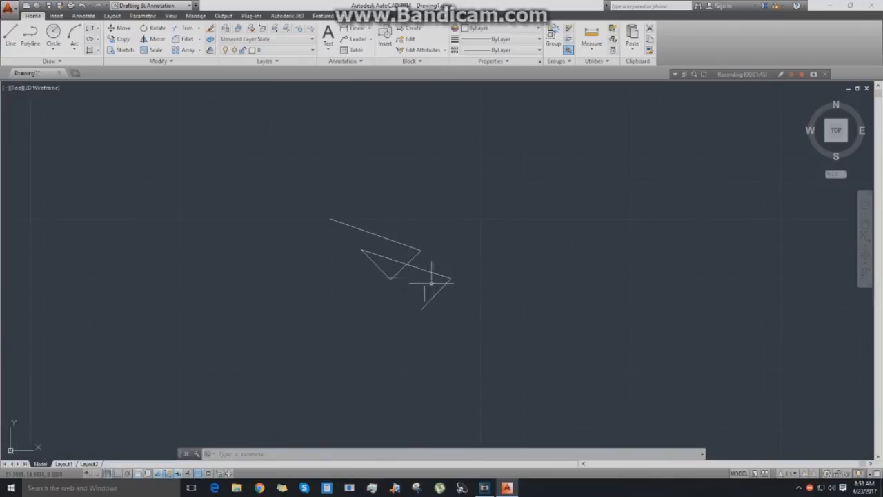
left_click(488, 341)
left_click(262, 181)
key("Delete")
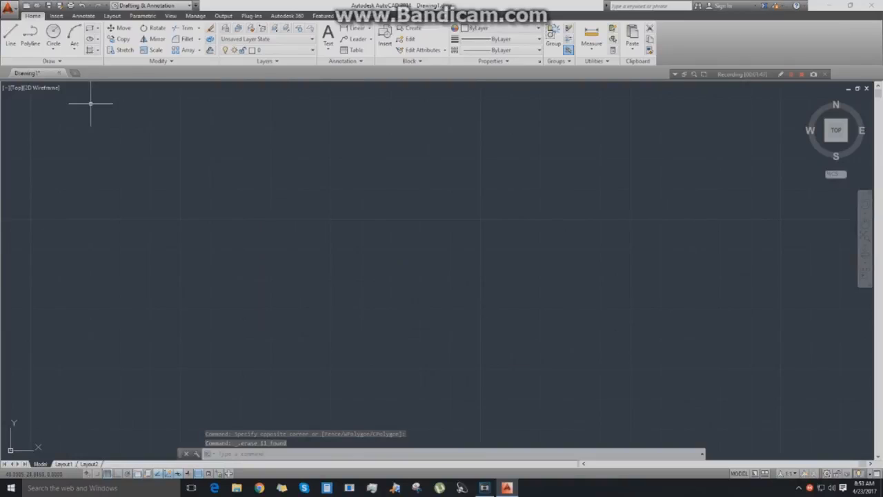
Draw a single horizontal line in the middle of the empty drawing area with Ortho on.
left_click(88, 61)
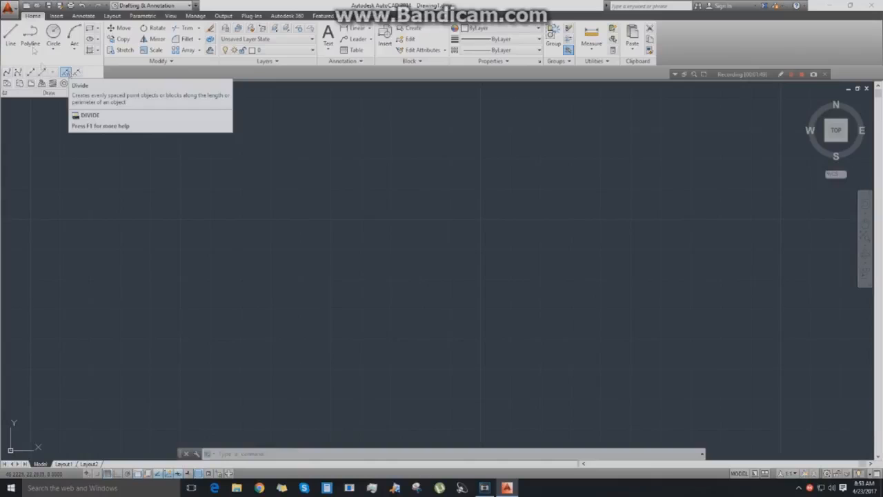
left_click(11, 34)
left_click(309, 230)
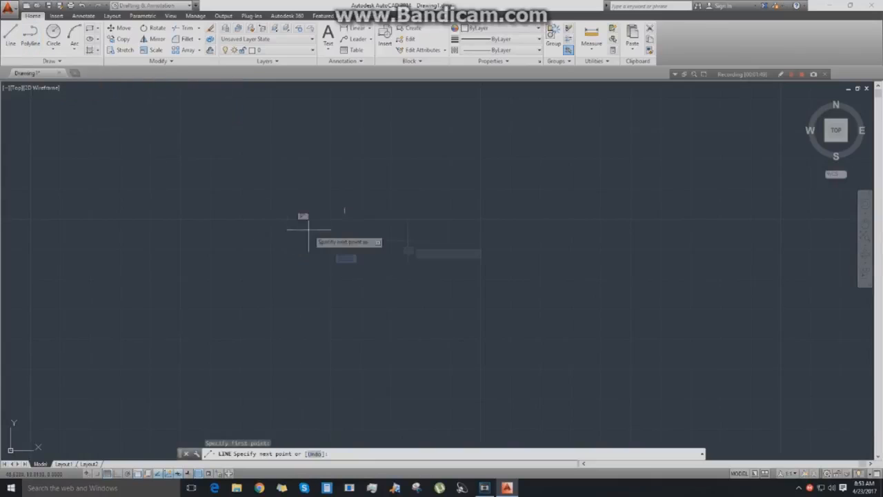
key("F8")
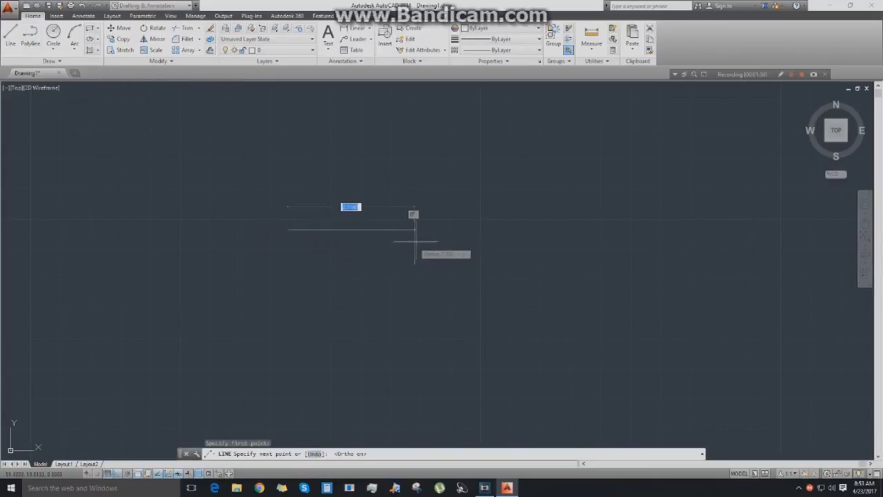
left_click(444, 230)
right_click(444, 231)
left_click(450, 236)
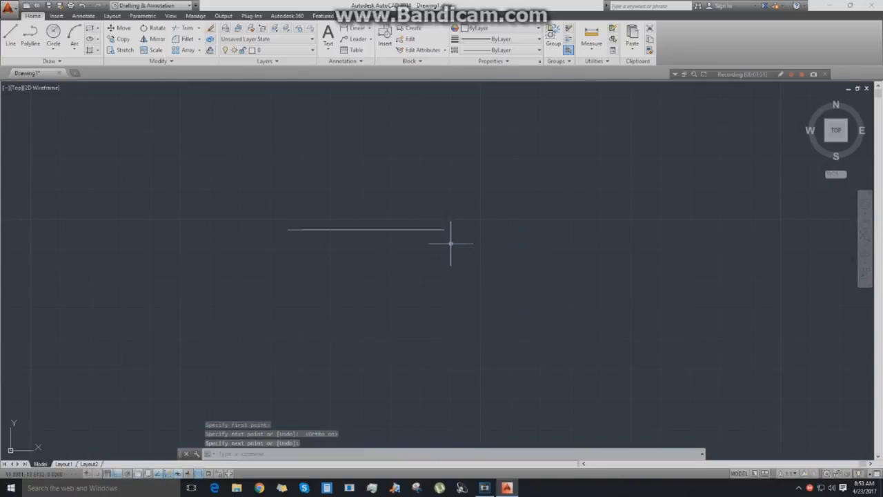
left_click(53, 61)
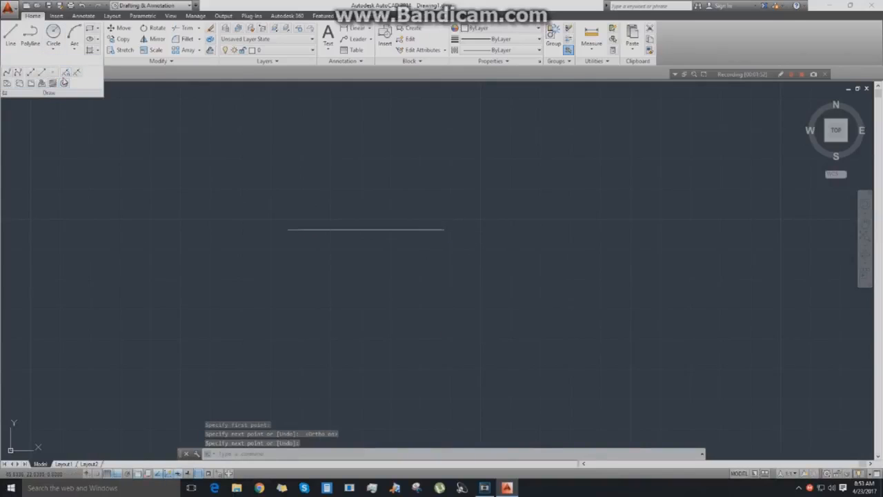
left_click(64, 82)
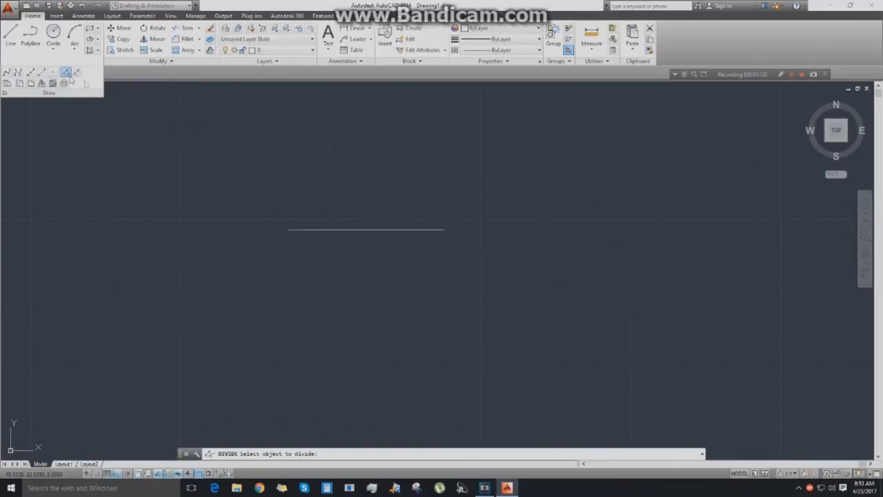
left_click(364, 230)
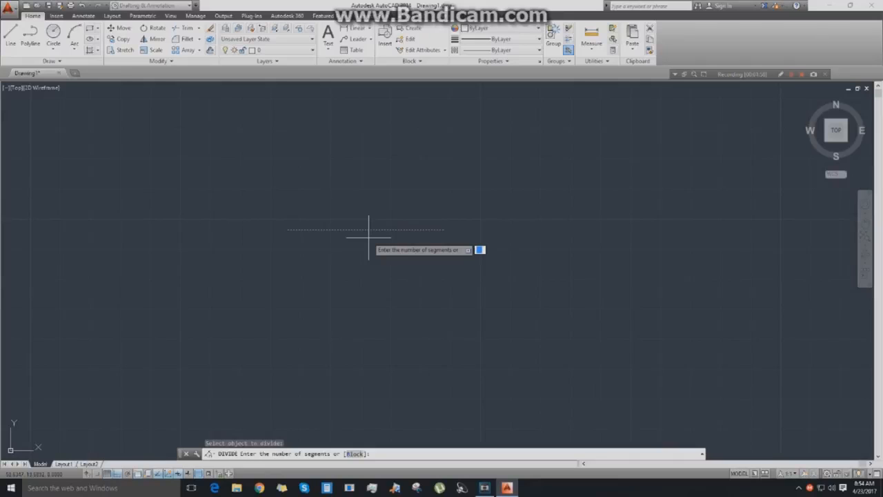
key("Escape")
Select the horizontal line in the middle of the drawing area with a crossing window and delete it.
left_click(485, 271)
left_click(276, 182)
key("Delete")
Draw a horizontal line 10 units long in the empty area to the right of the rectangle.
type("l")
key("Return")
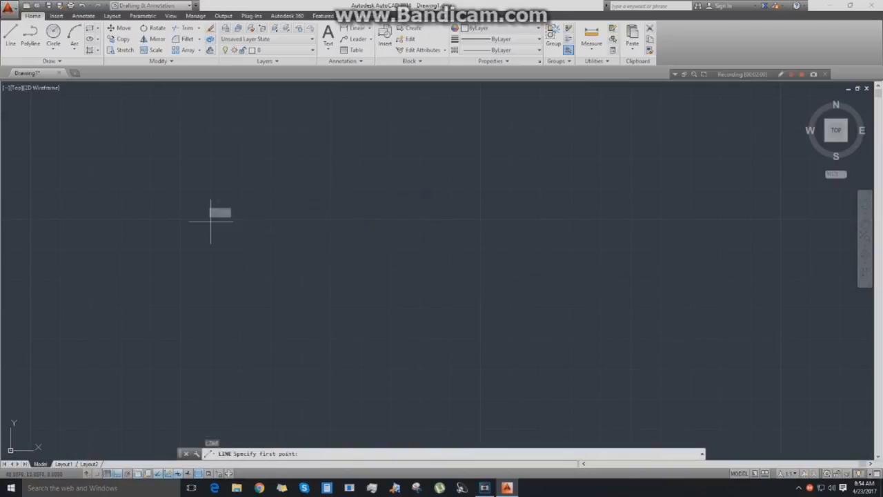
left_click(211, 221)
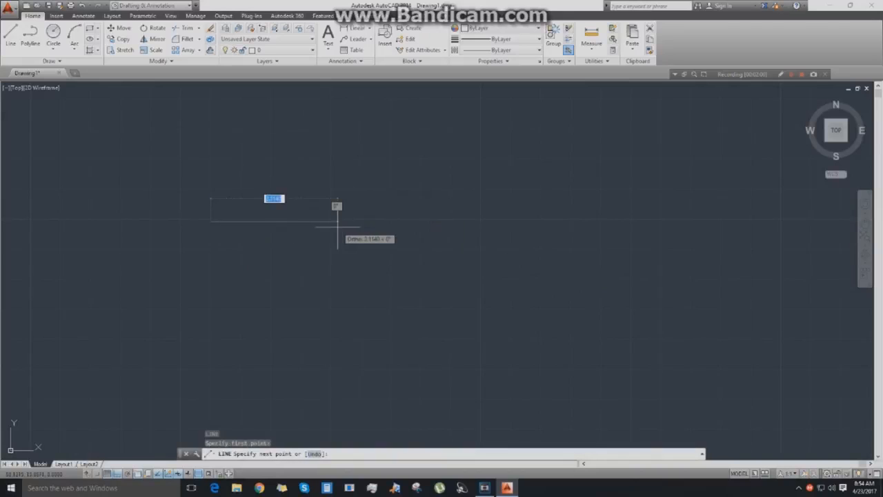
type("10")
key("Return")
key("Return")
scroll(357, 243, "down", 4)
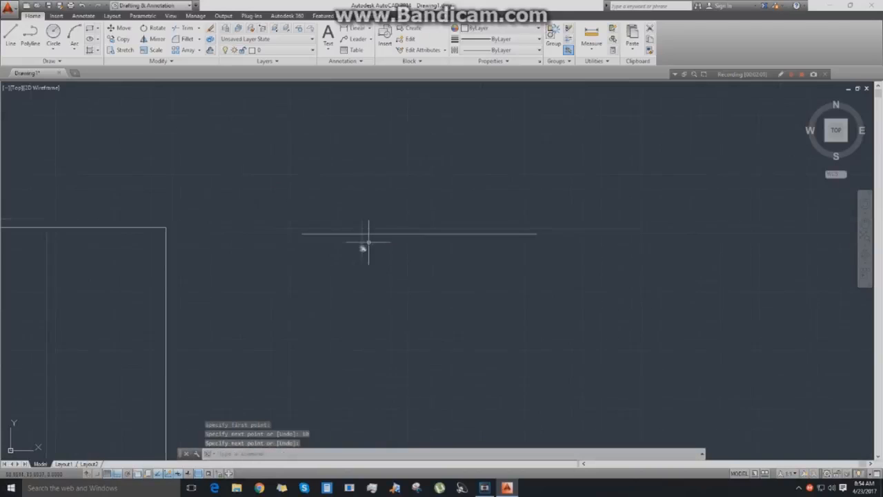
middle_click_drag(352, 265, 364, 264)
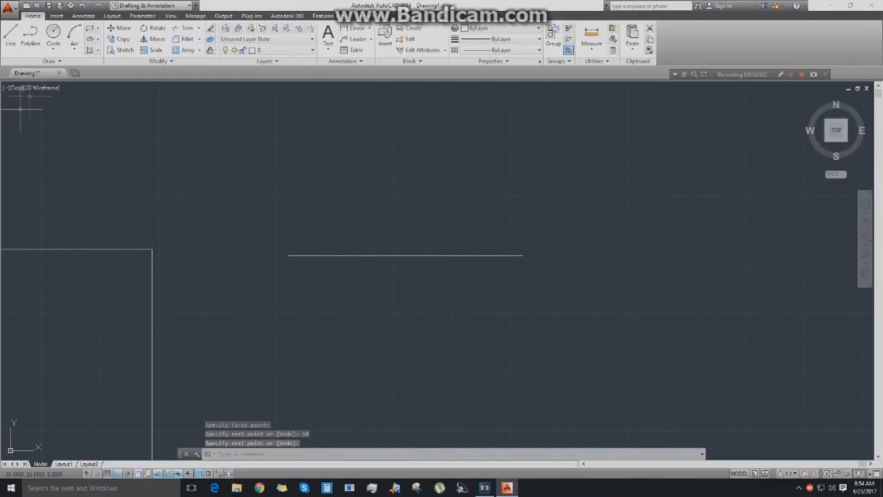
Divide the 10-unit horizontal line into 10 segments with the Divide command.
left_click(47, 61)
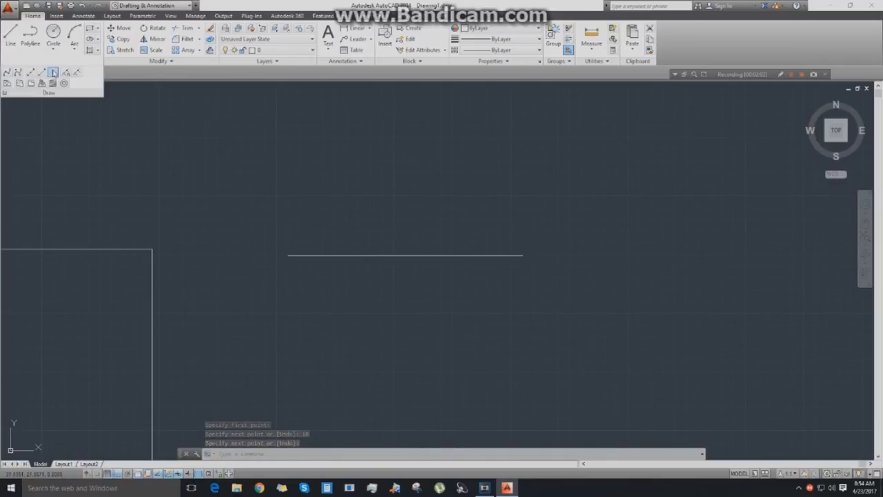
left_click(53, 72)
left_click(53, 47)
left_click(25, 61)
left_click(66, 72)
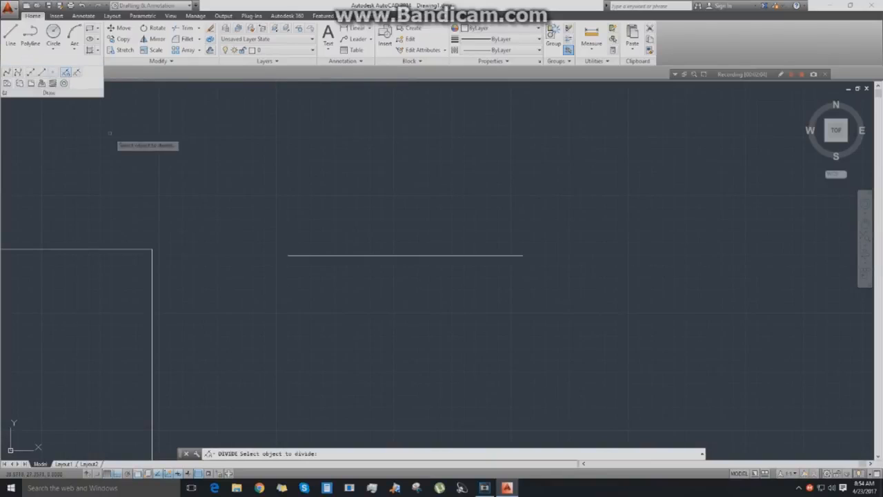
left_click(398, 255)
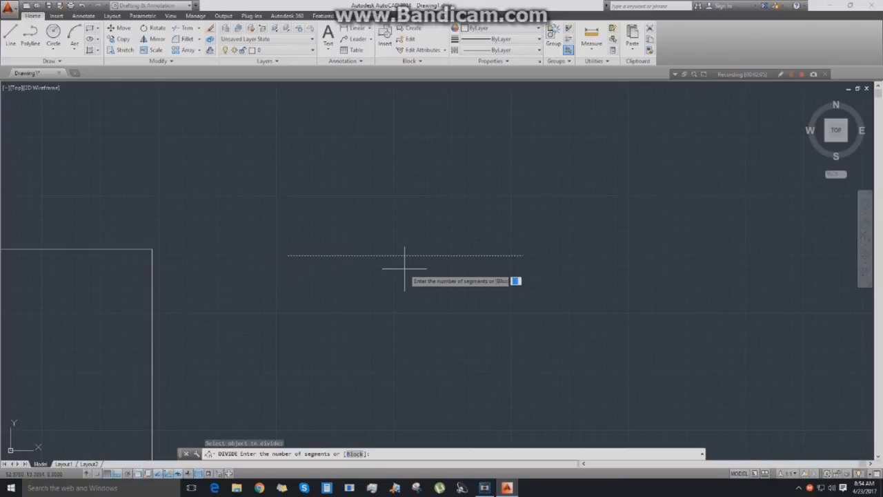
type("10")
key("Return")
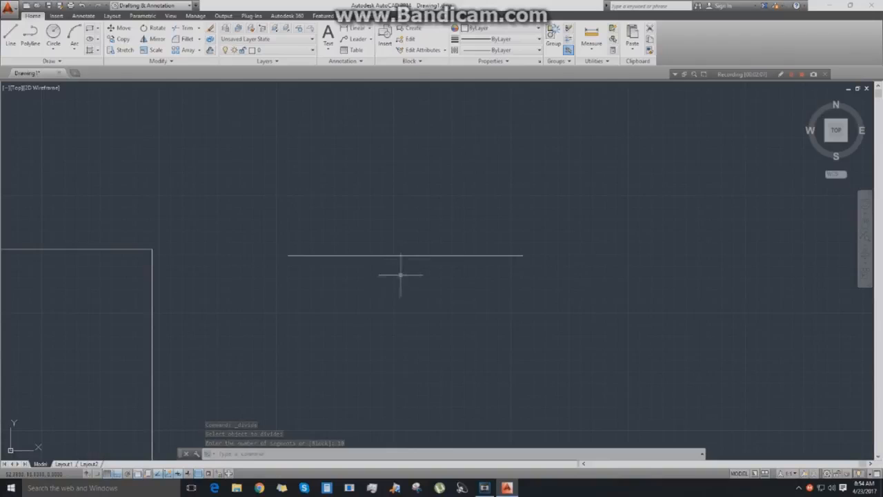
Zoom in on the divided line and select it to inspect its division points.
left_click(406, 255)
key("Escape")
scroll(412, 273, "up", 2)
left_click(429, 246)
left_click(424, 246)
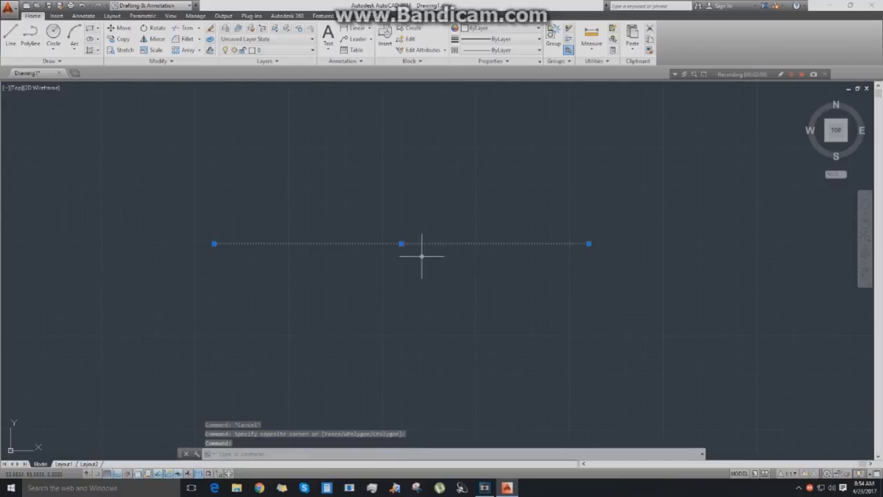
left_click(401, 243)
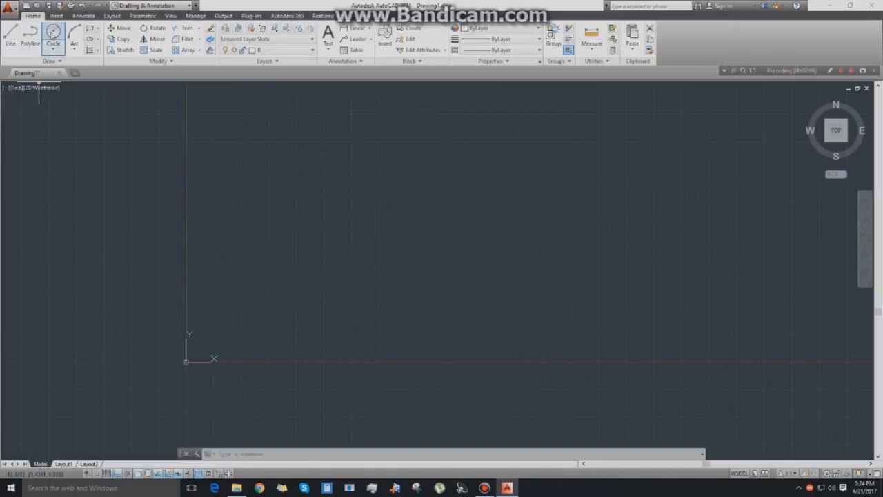
left_click(10, 36)
left_click(316, 192)
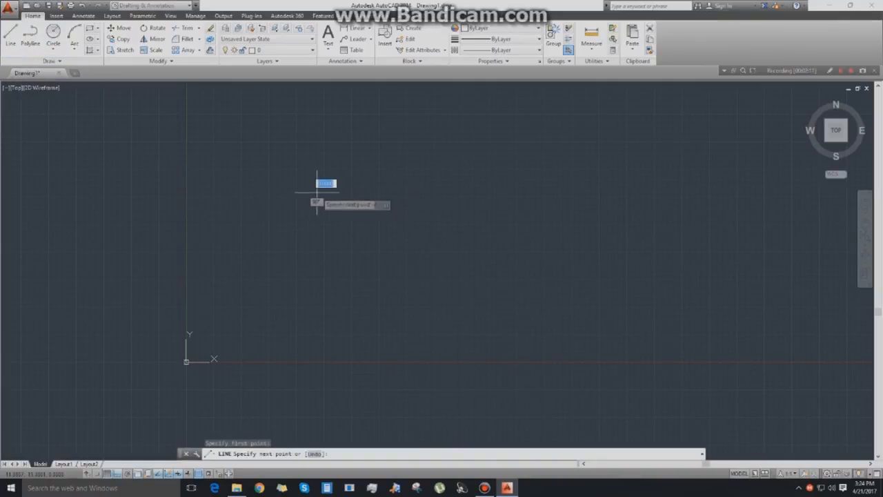
key("Escape")
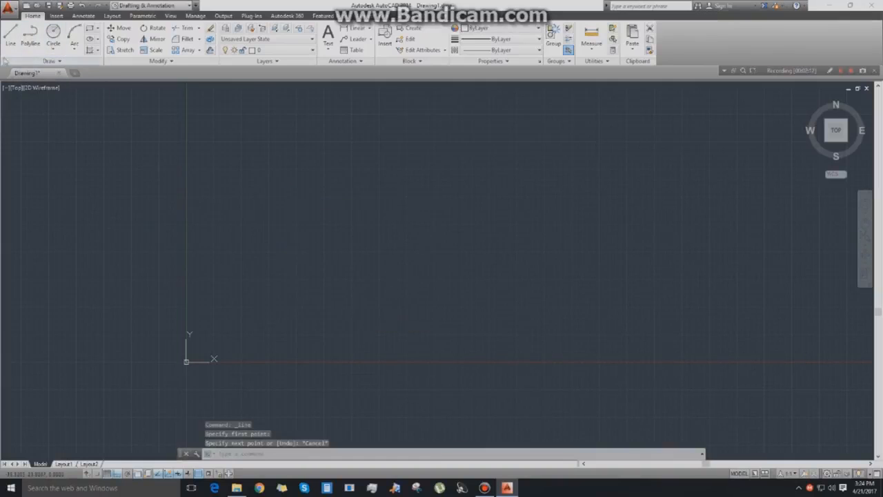
Draw a horizontal line 10 units long above and to the right of the origin in the empty drawing.
left_click(11, 36)
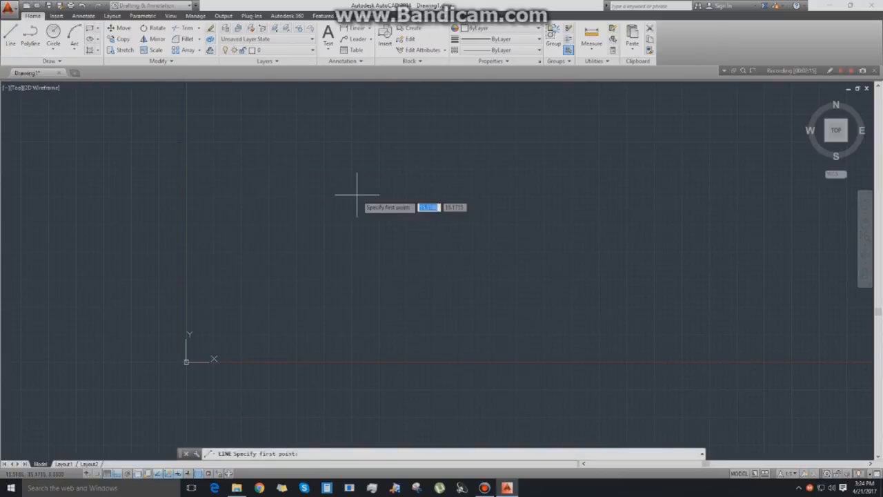
left_click(356, 196)
type("10")
key("Return")
key("Return")
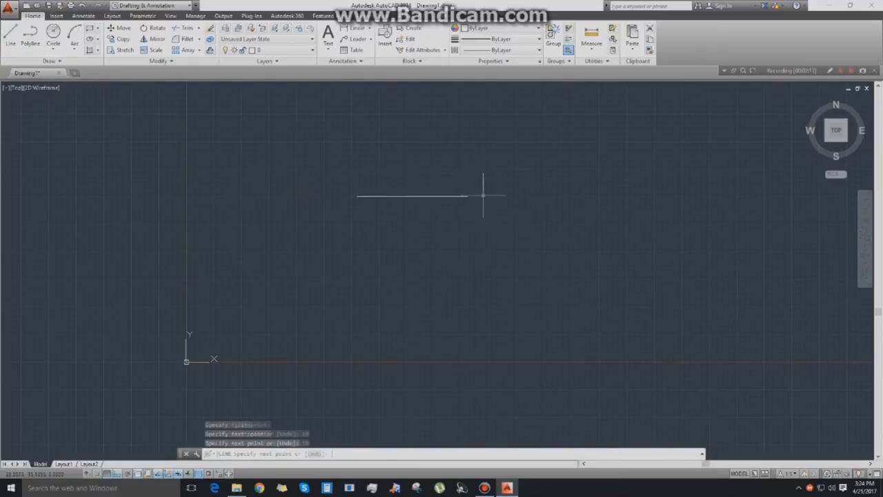
Draw a vertical line 20 units long downward from the midpoint of the horizontal line.
key("Return")
left_click(412, 196)
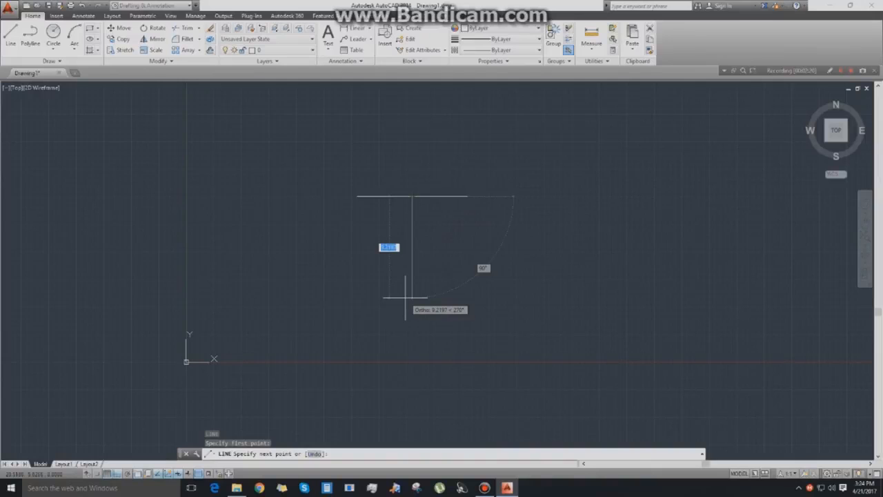
type("20")
key("Return")
key("Return")
Draw a sloping line from the horizontal line's left endpoint to the lower end of the vertical line.
key("Return")
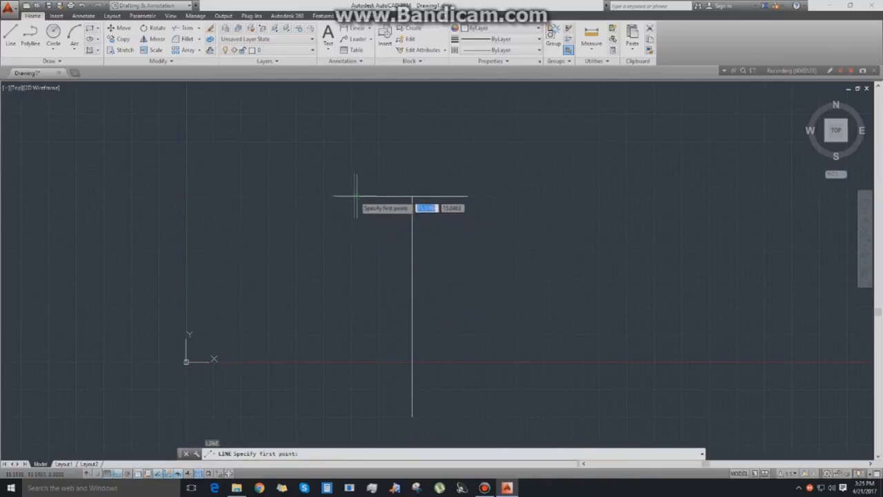
left_click(357, 196)
left_click(412, 416)
right_click(412, 416)
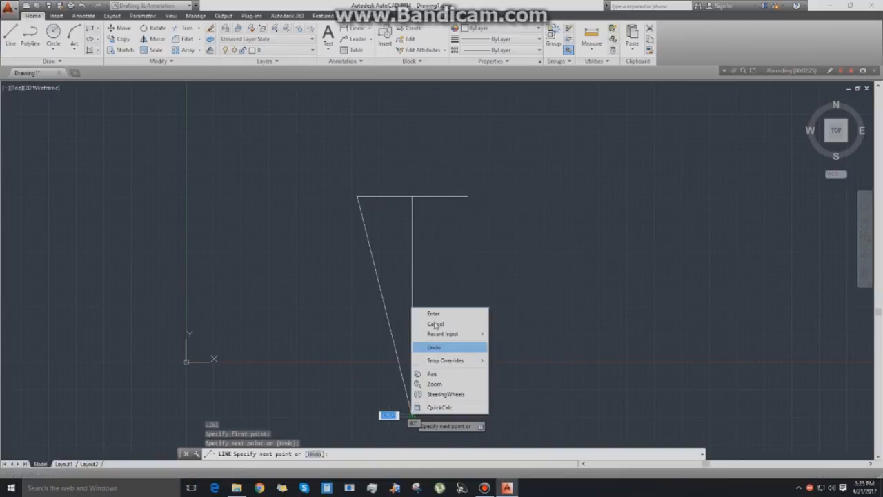
left_click(434, 313)
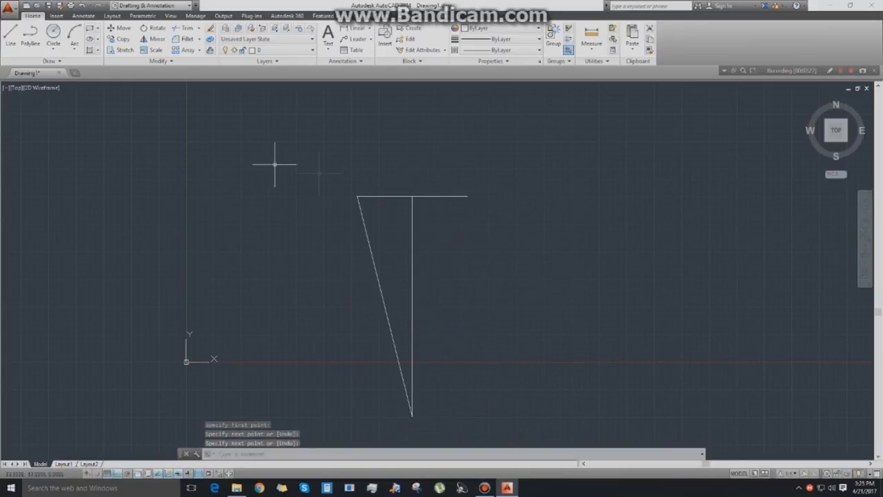
Draw a sloping line from the horizontal line's right endpoint to the lower end of the vertical line.
key("Return")
left_click(467, 196)
left_click(412, 416)
right_click(412, 417)
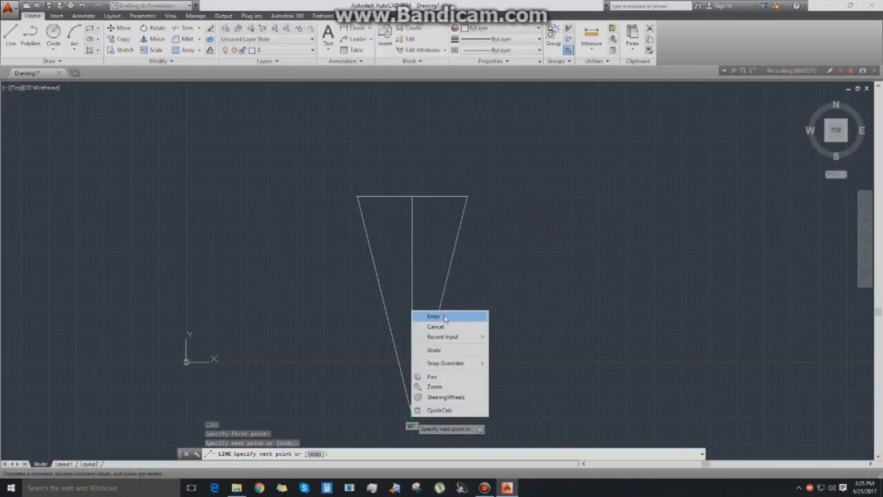
left_click(439, 314)
Delete the vertical centre line and the horizontal top line of the triangle, keeping only the two sloping sides.
left_click(413, 302)
key("Delete")
middle_click_drag(552, 277, 572, 258)
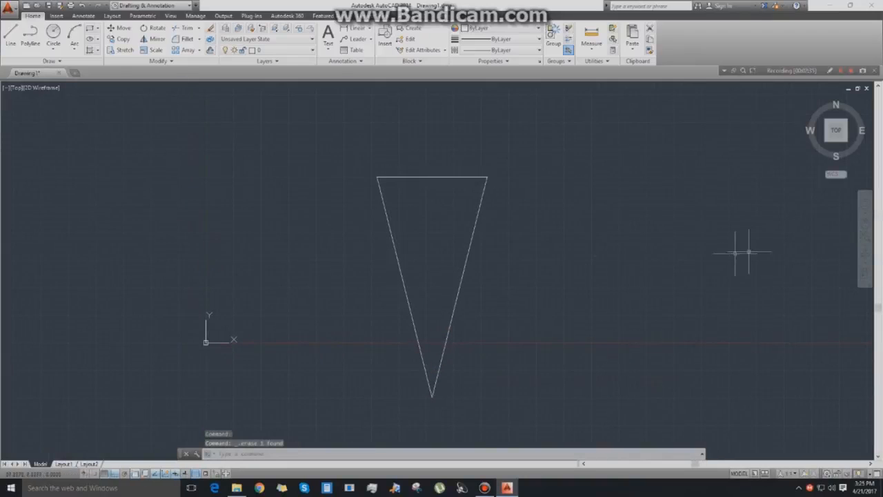
left_click(463, 177)
key("Delete")
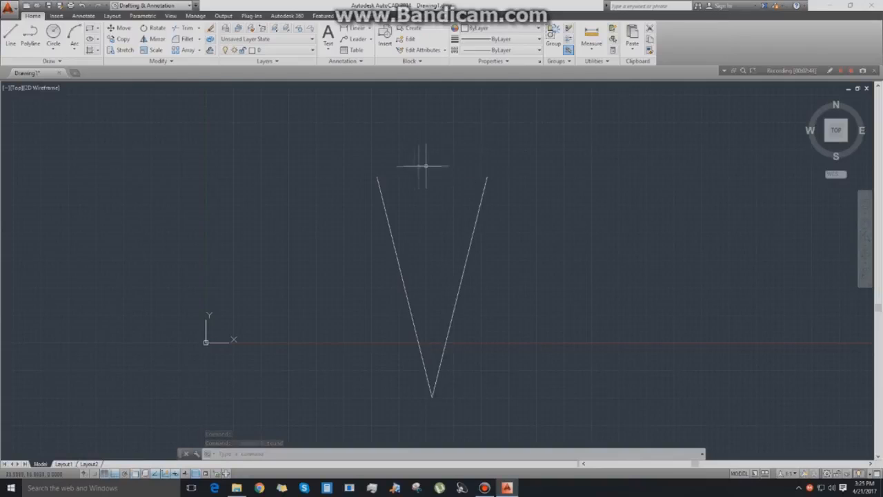
With Ortho off, draw a 3-point arc bulging upward between the upper ends of the two sloping lines.
left_click(75, 36)
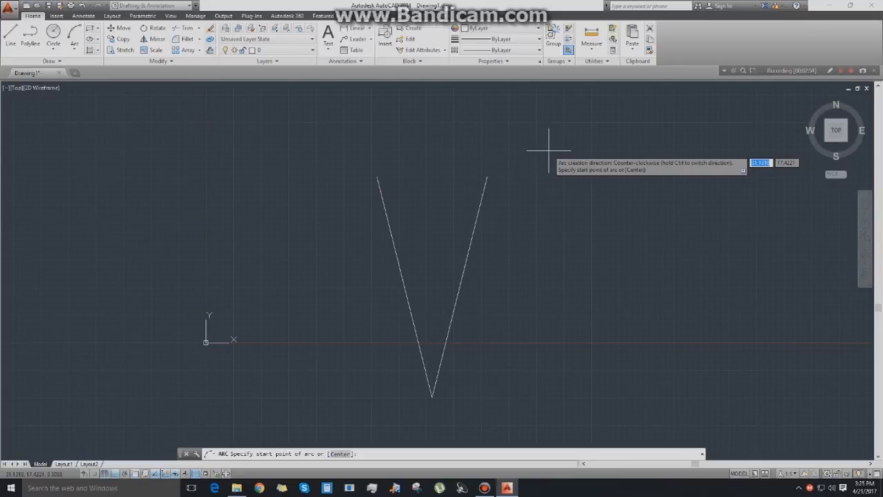
key("F8")
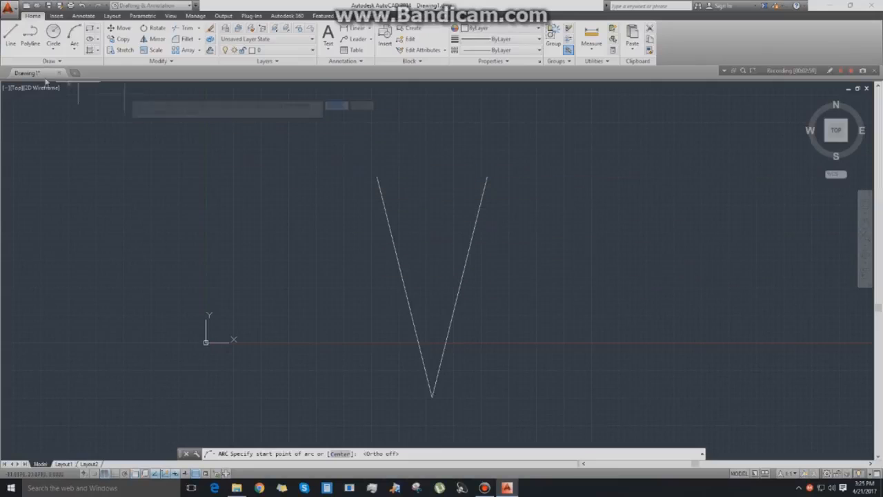
left_click(376, 178)
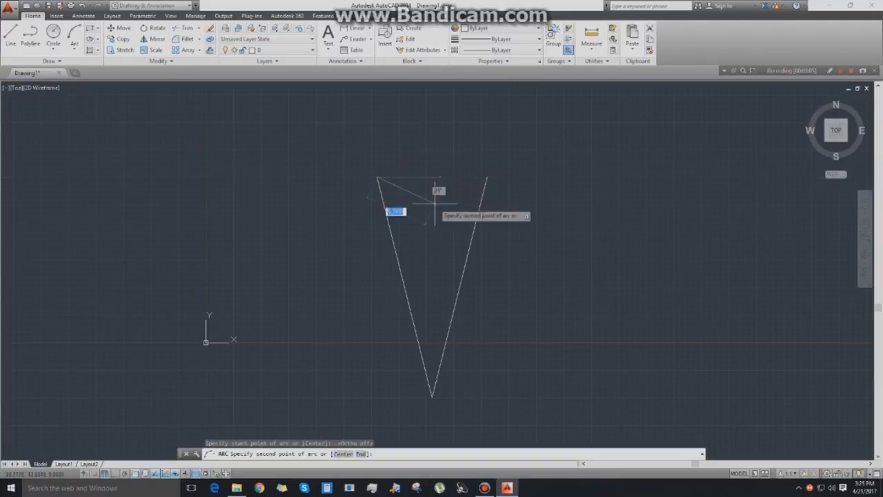
left_click(434, 150)
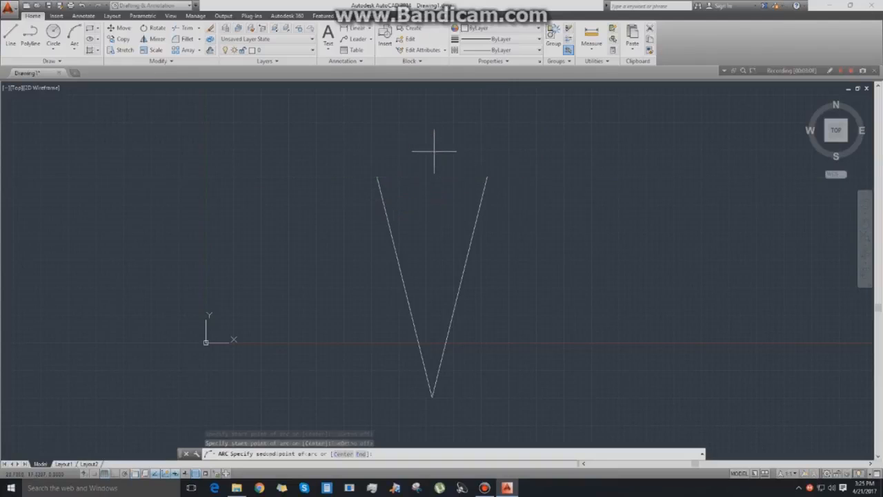
left_click(486, 175)
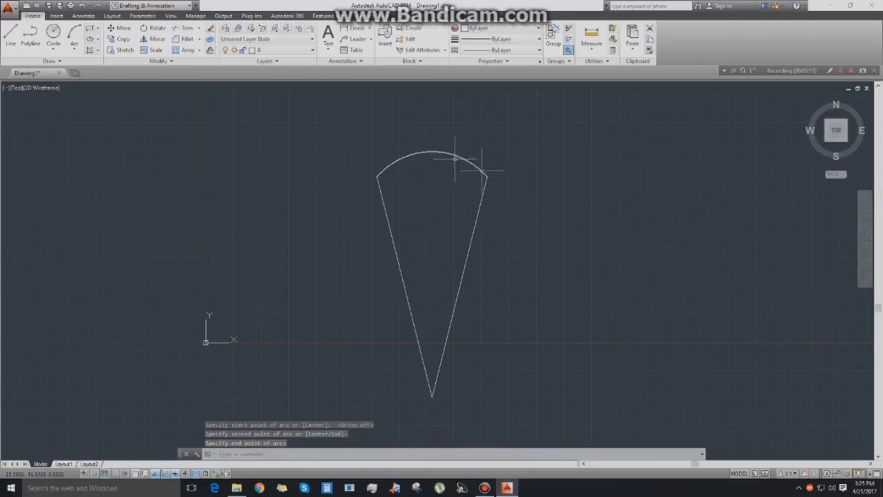
left_click(74, 46)
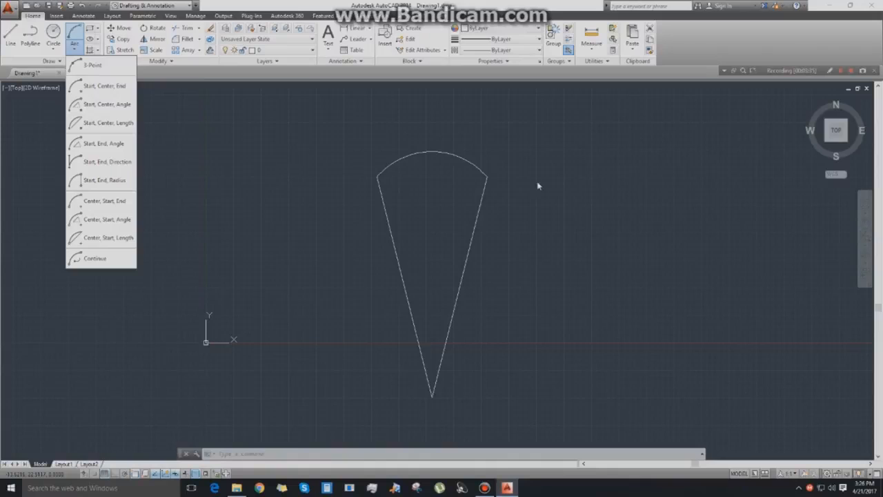
left_click(71, 52)
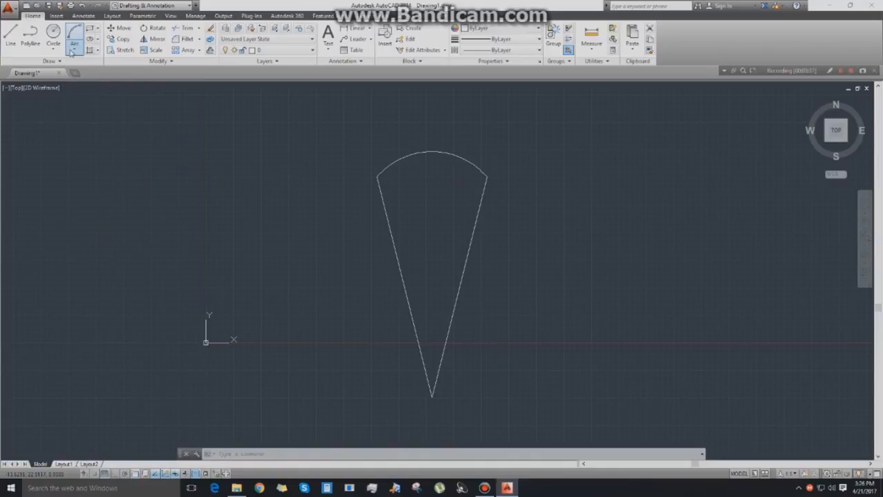
Delete the arc and both sloping lines to clear the drawing area.
left_click(474, 171)
key("Delete")
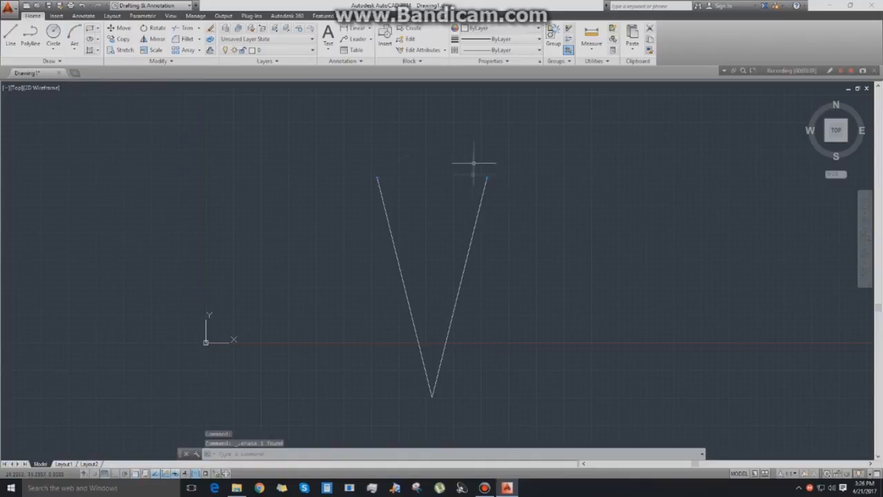
left_click(365, 145)
left_click(546, 416)
key("Delete")
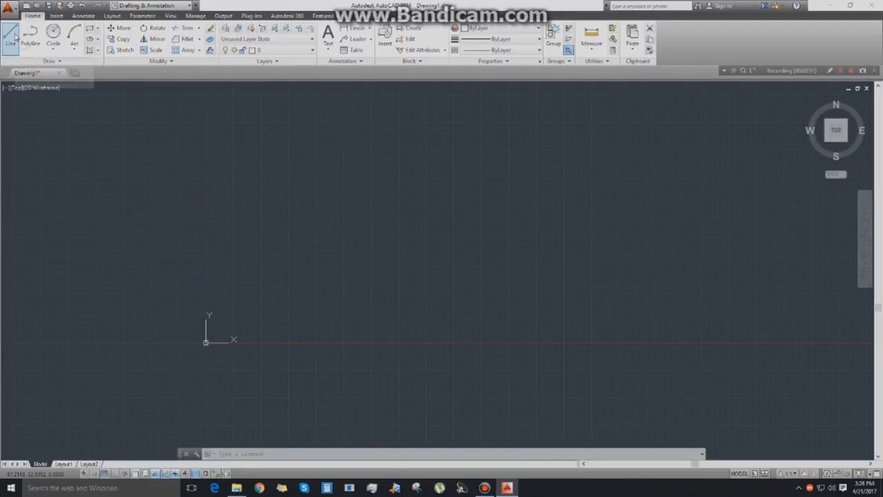
With Ortho on, draw a horizontal top line about 29 units long, a vertical right side, and a bottom line overshooting the top line's left end.
left_click(11, 34)
left_click(245, 150)
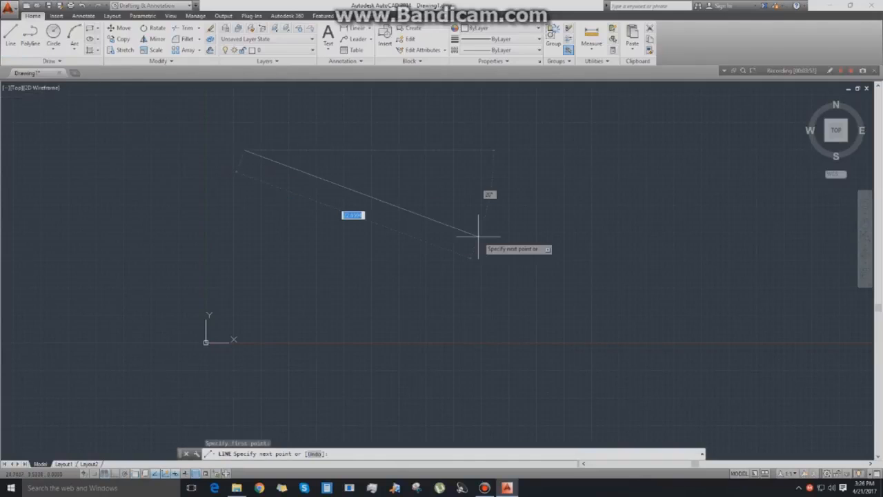
key("F8")
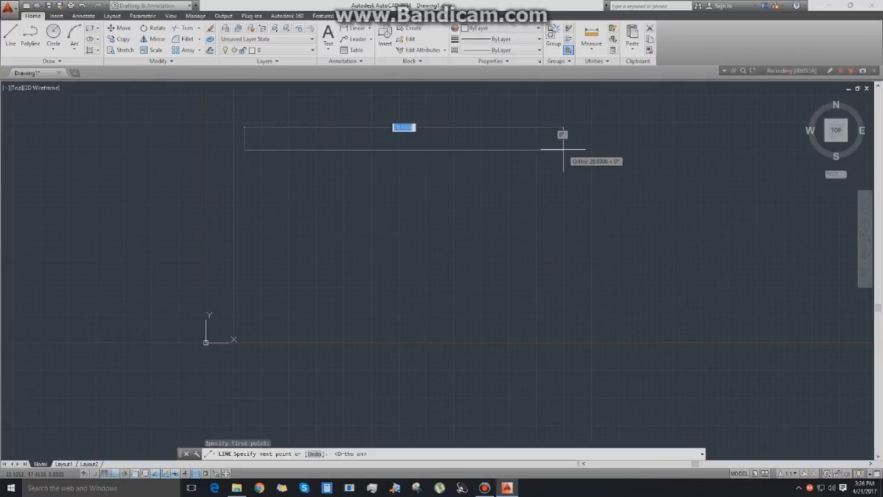
left_click(562, 149)
left_click(563, 265)
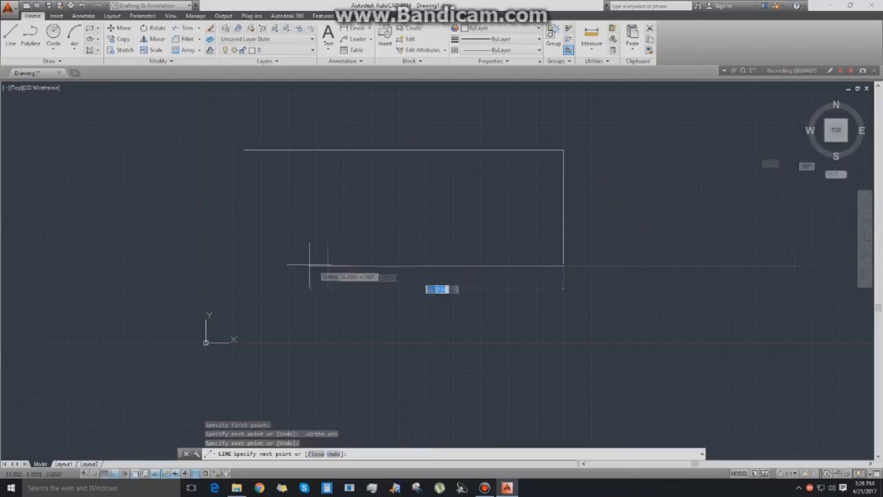
left_click(208, 263)
right_click(209, 265)
left_click(226, 270)
Draw a vertical line from the top line's left endpoint down past the bottom line to form the left side.
key("Return")
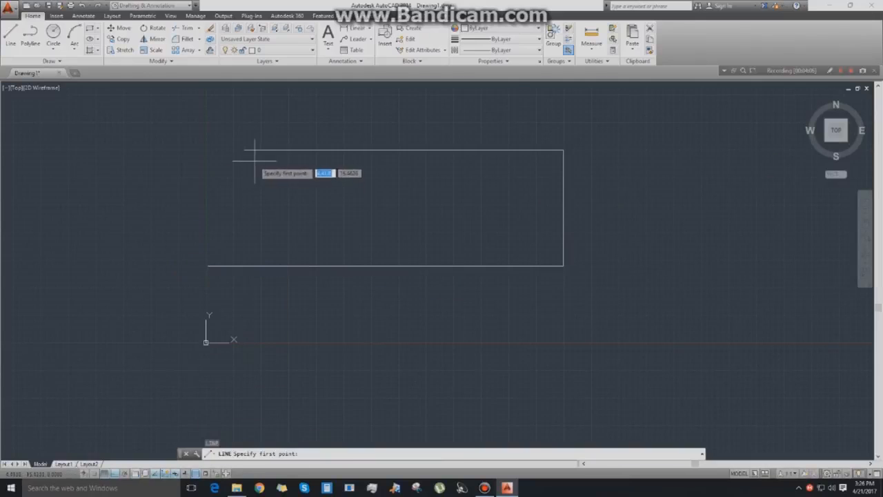
left_click(245, 150)
right_click(255, 336)
left_click(272, 336)
Trim the overhanging ends of the left side and bottom line at the lower-left corner to finish the rectangle.
type("tr")
key("Return")
key("Return")
left_click(256, 321)
left_click(233, 297)
left_click(226, 279)
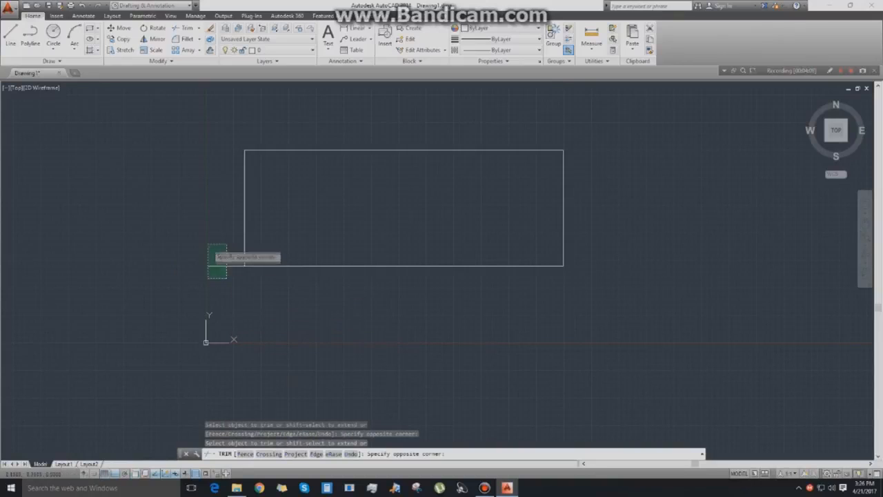
left_click(208, 244)
key("Escape")
middle_click_drag(322, 318, 338, 339)
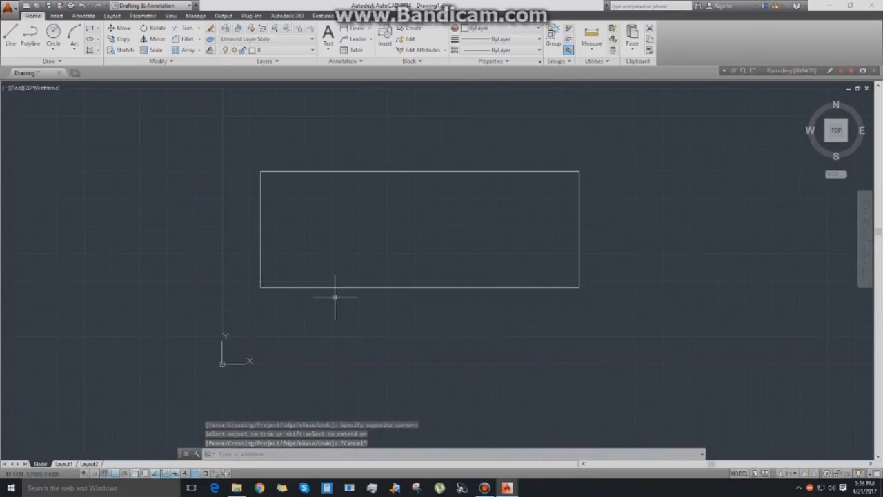
Draw a line from the rectangle's top-left corner 2 units down, continuing horizontally past the right side.
left_click(10, 36)
left_click(260, 172)
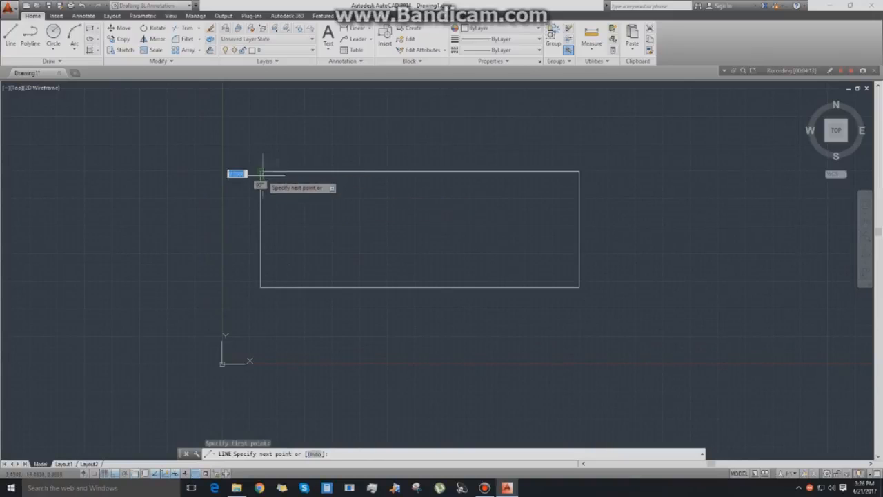
type("2")
key("Return")
left_click(723, 193)
right_click(723, 194)
left_click(733, 213)
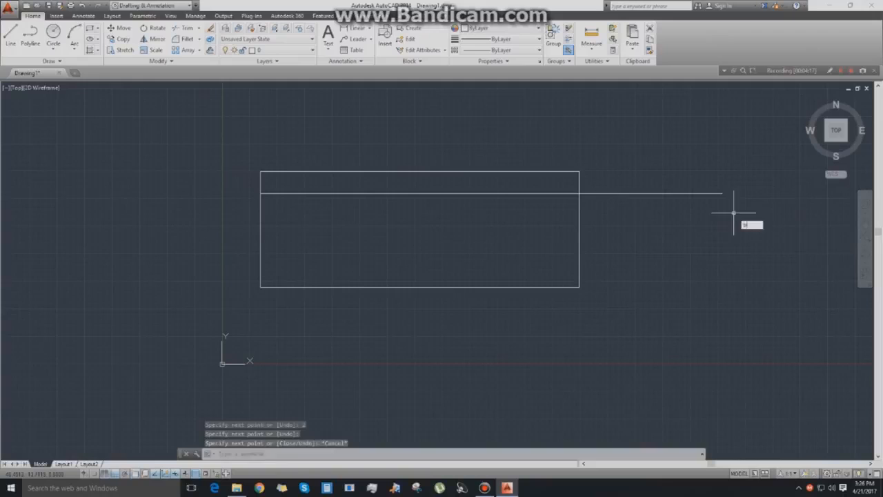
Trim the part of the upper inner line that extends beyond the rectangle's right side.
key("Return")
key("Return")
left_click(722, 230)
left_click(670, 162)
key("Escape")
Draw a line from the rectangle's bottom-right corner 2 units up, continuing horizontally past the left side.
type("l")
key("Return")
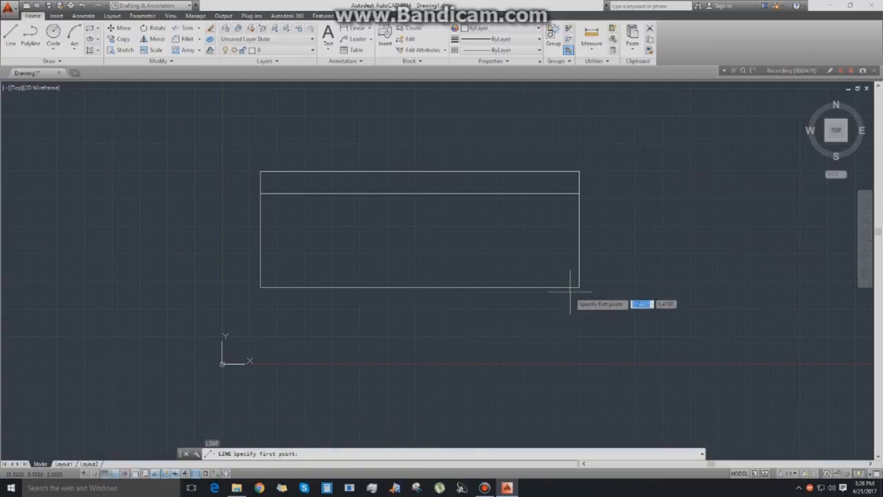
left_click(579, 287)
type("2")
key("Return")
left_click(261, 265)
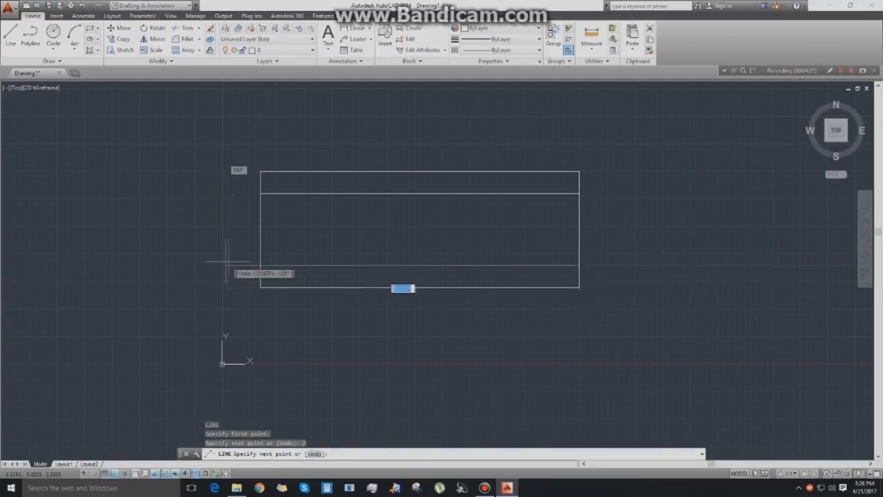
right_click(221, 264)
left_click(243, 269)
type("tr")
key("Return")
left_click(243, 278)
left_click(220, 240)
key("Escape")
type("tr")
key("Return")
key("Return")
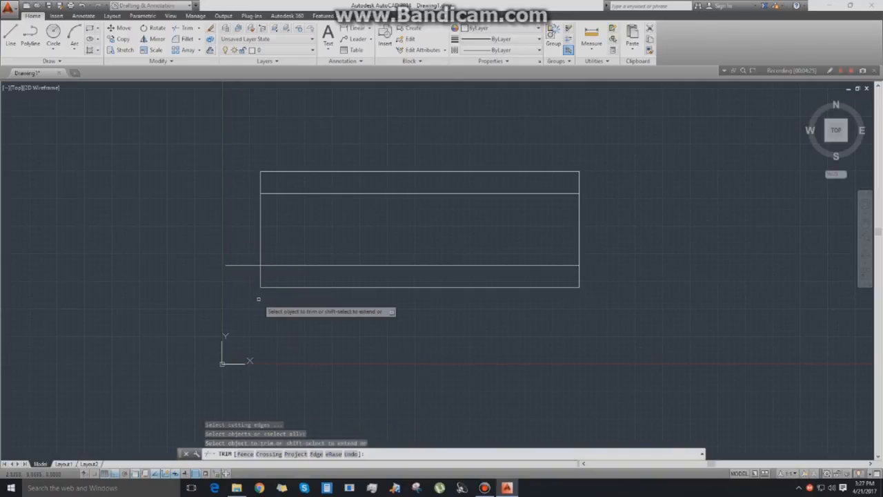
key("Return")
left_click(258, 298)
key("Escape")
Trim the part of the lower inner line that extends beyond the rectangle's left side.
type("tr")
key("Return")
key("Return")
left_click(251, 298)
left_click(220, 228)
key("Escape")
Draw a vertical line from the midpoint of the rectangle's top edge down past the bottom edge.
scroll(278, 285, "up", 2)
middle_click_drag(278, 284, 299, 282)
scroll(301, 282, "down", 2)
type("l")
key("Return")
left_click(439, 168)
left_click(435, 328)
right_click(436, 328)
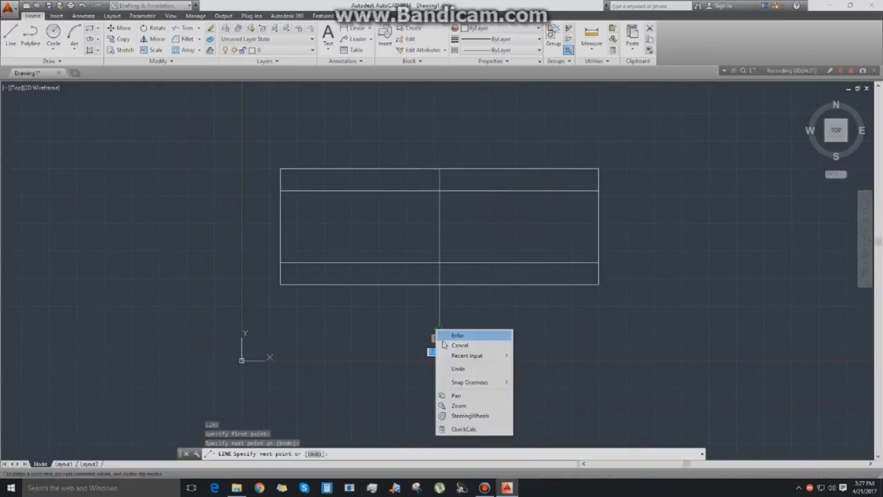
left_click(445, 340)
Trim the part of the vertical centre line that hangs below the rectangle's bottom edge.
type("tr")
key("Return")
key("Return")
left_click(446, 336)
left_click(414, 309)
key("Escape")
Trim the vertical centre line between the two inner horizontal lines, keeping its segments in the upper and lower strips.
middle_click_drag(443, 336, 464, 359)
key("Return")
key("Return")
left_click(480, 251)
left_click(471, 245)
left_click(464, 243)
left_click(442, 236)
key("Escape")
middle_click_drag(491, 270, 545, 263)
mouse_move(742, 248)
middle_mouse_down()
mouse_move(626, 227)
mouse_move(566, 290)
mouse_move(532, 266)
middle_mouse_up()
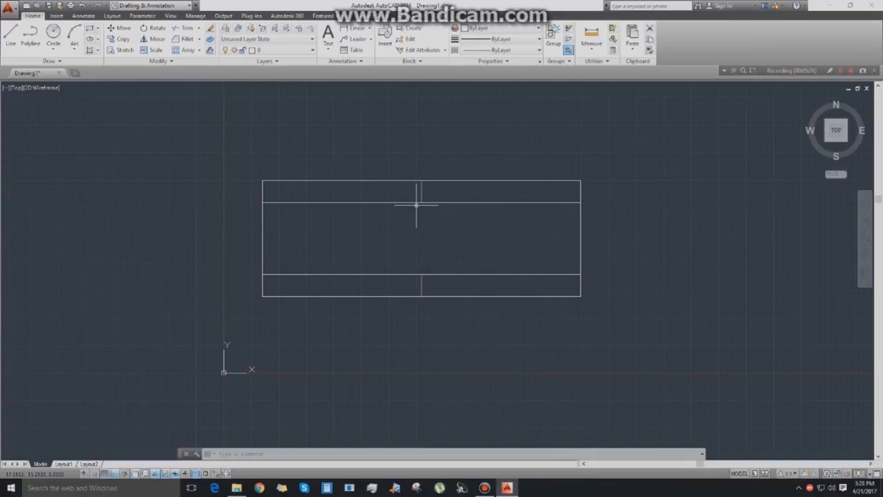
Start a hatch and browse through the available hatch patterns, returning to the beginning of the pattern list.
left_click(98, 50)
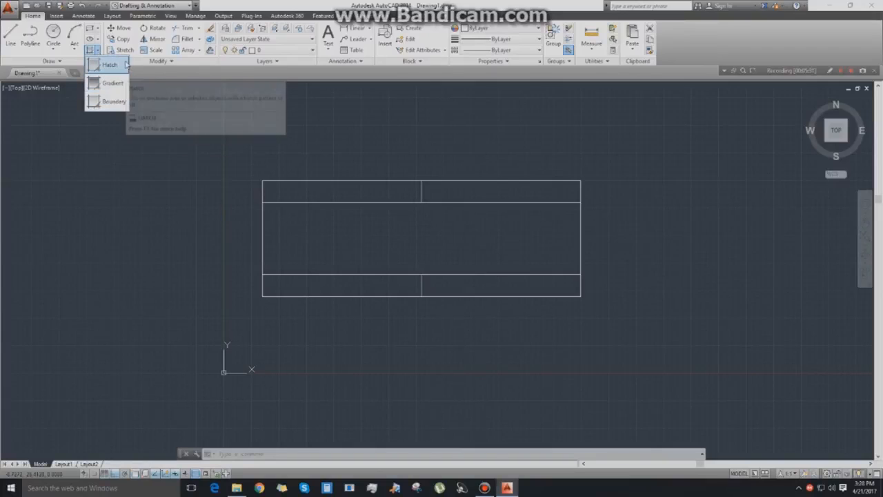
left_click(100, 71)
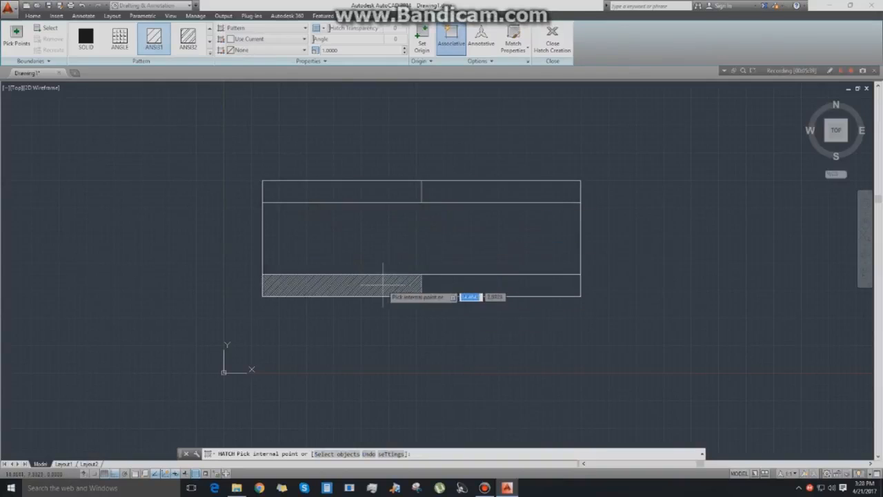
left_click(209, 43)
left_click(209, 40)
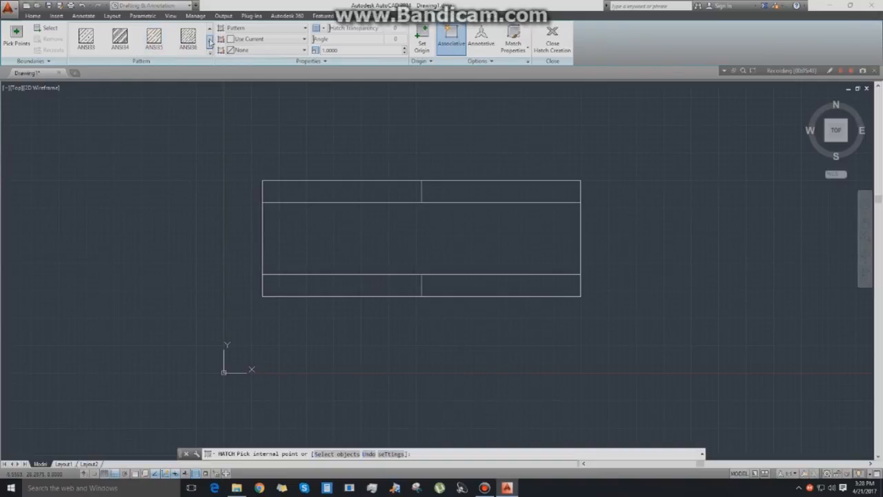
left_click(210, 41)
left_click(210, 42)
left_click(210, 41)
left_click(210, 43)
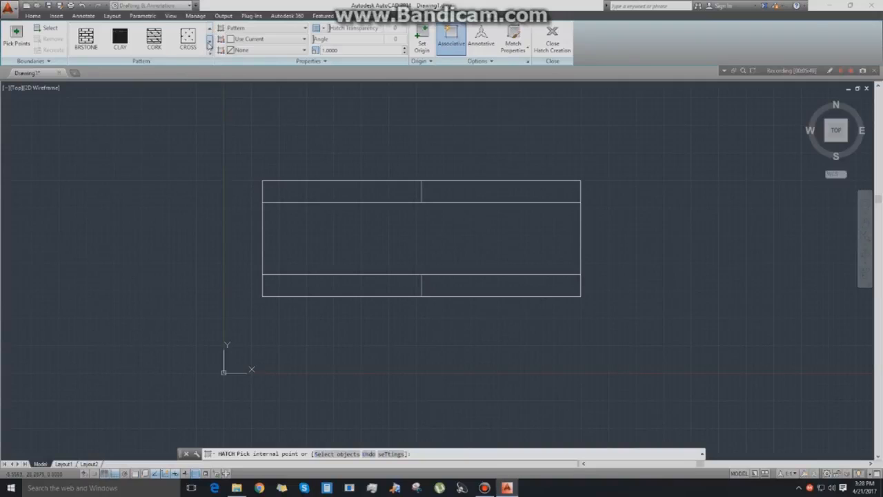
left_click(210, 43)
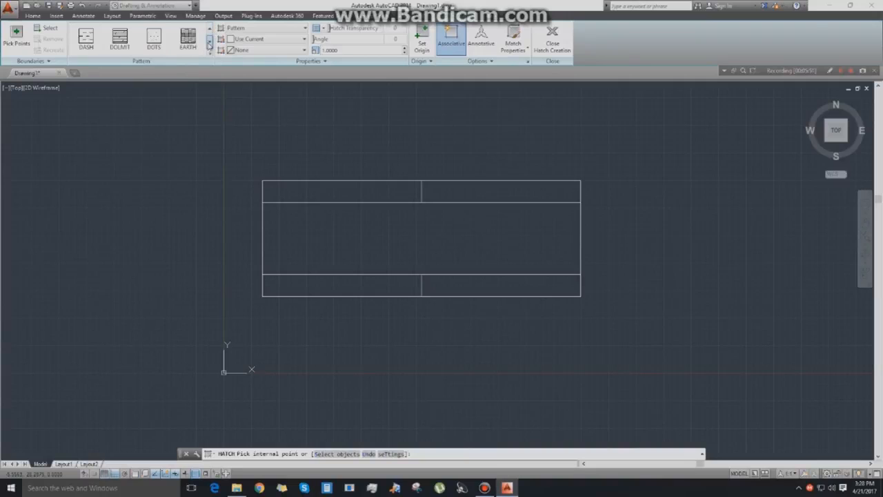
left_click(210, 43)
left_click(210, 43)
left_click(209, 42)
left_click(210, 29)
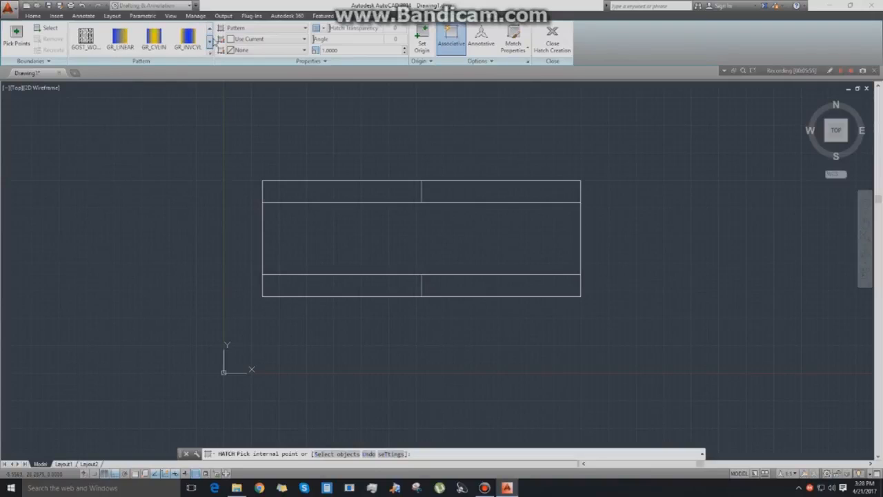
left_click(210, 42)
left_click(210, 43)
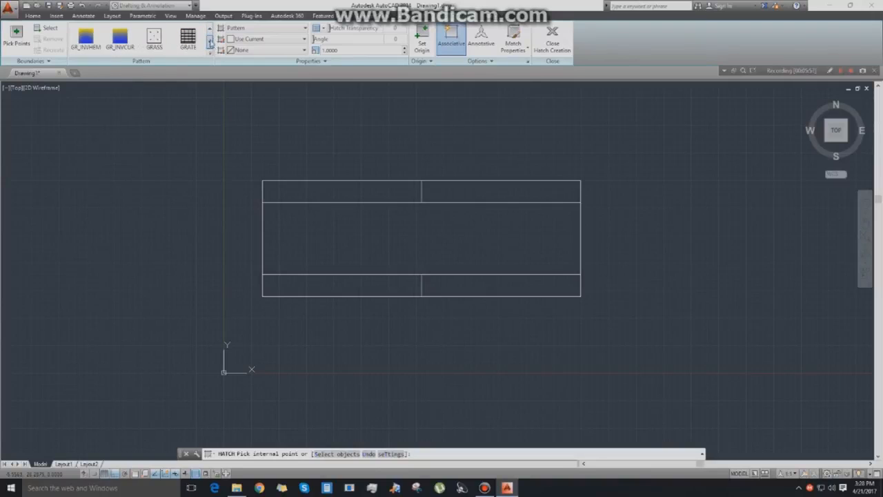
left_click(210, 42)
left_click(210, 43)
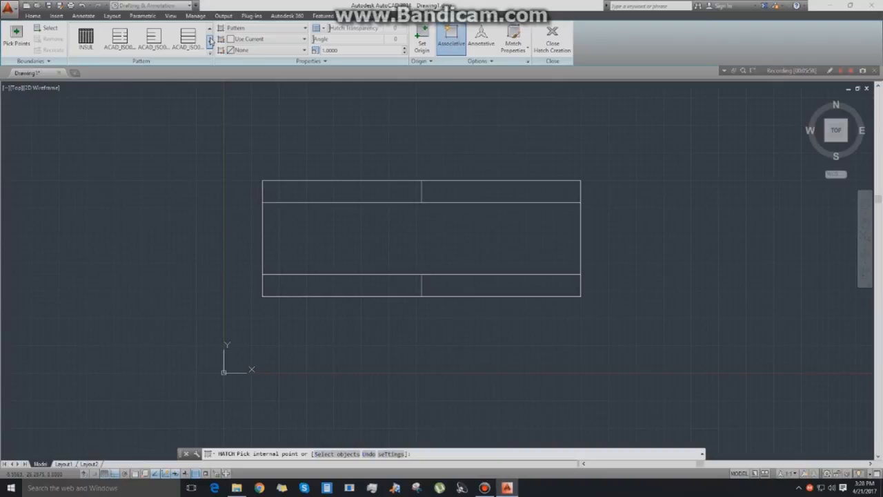
left_click(210, 43)
left_click(210, 42)
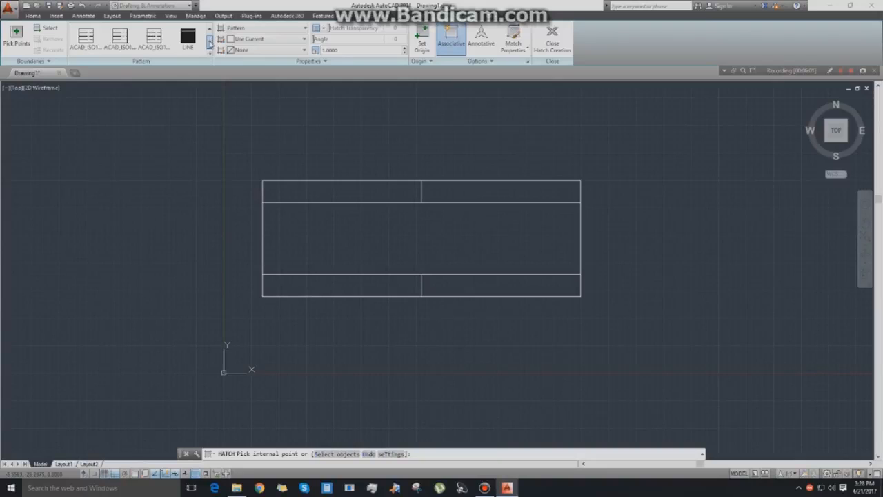
left_click(210, 43)
left_click(210, 42)
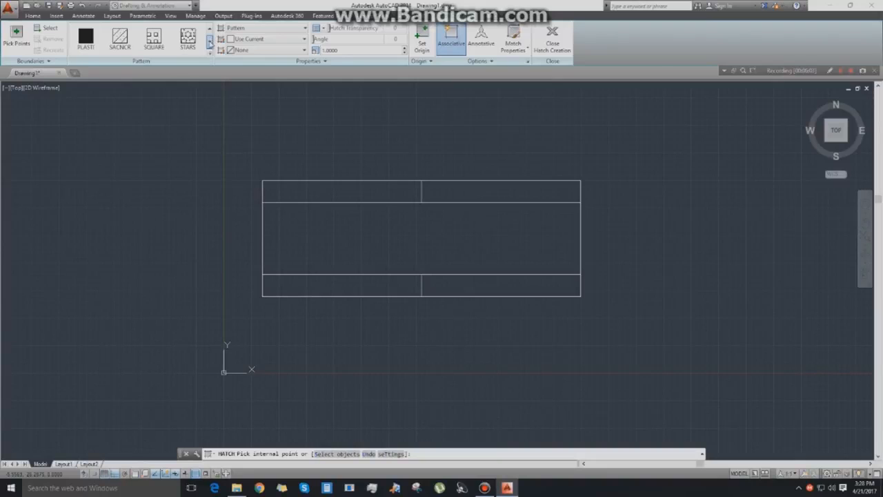
left_click(210, 43)
left_click(210, 43)
left_click(210, 29)
left_click(210, 30)
left_click(210, 29)
left_click(210, 30)
left_click(209, 30)
left_click(210, 30)
left_click(210, 30)
left_click(210, 30)
left_click(209, 30)
left_click(210, 29)
left_click(210, 30)
left_click(210, 30)
left_click(209, 29)
left_click(209, 30)
left_click(210, 30)
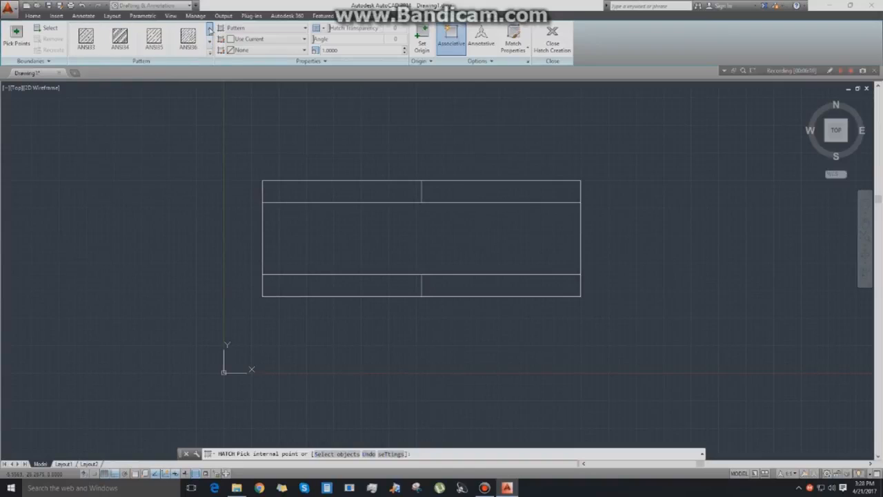
left_click(210, 30)
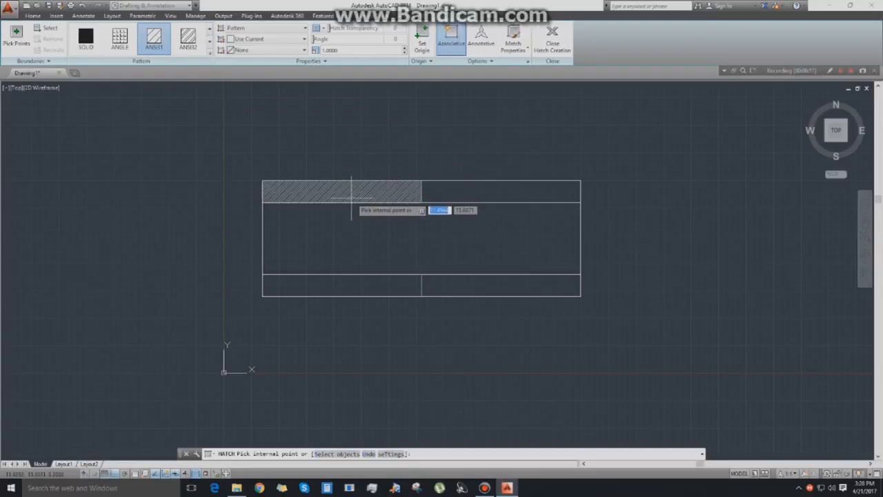
Hatch both halves of the upper strip and both halves of the lower strip with the ANSI31 pattern.
left_click(27, 42)
left_click(8, 43)
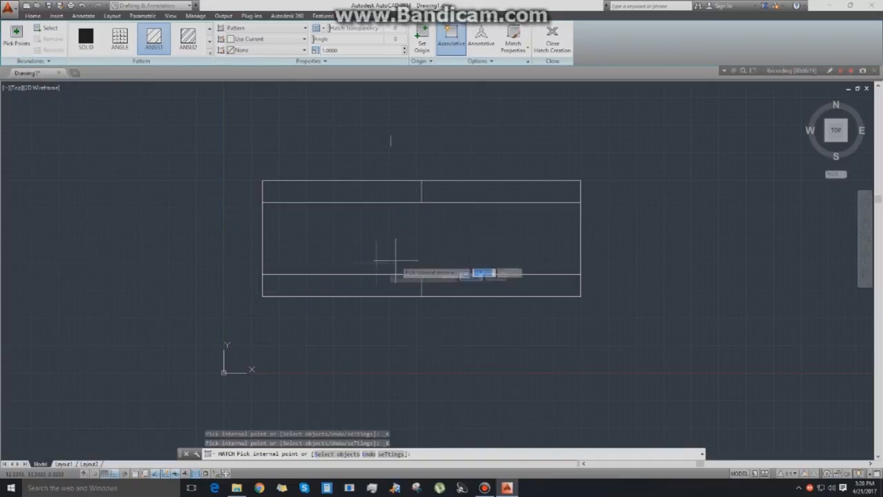
left_click(333, 186)
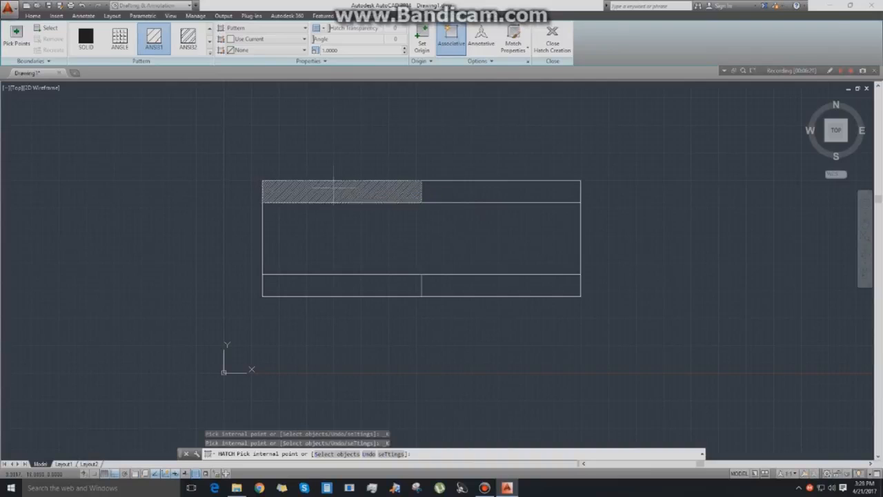
left_click(468, 187)
left_click(476, 283)
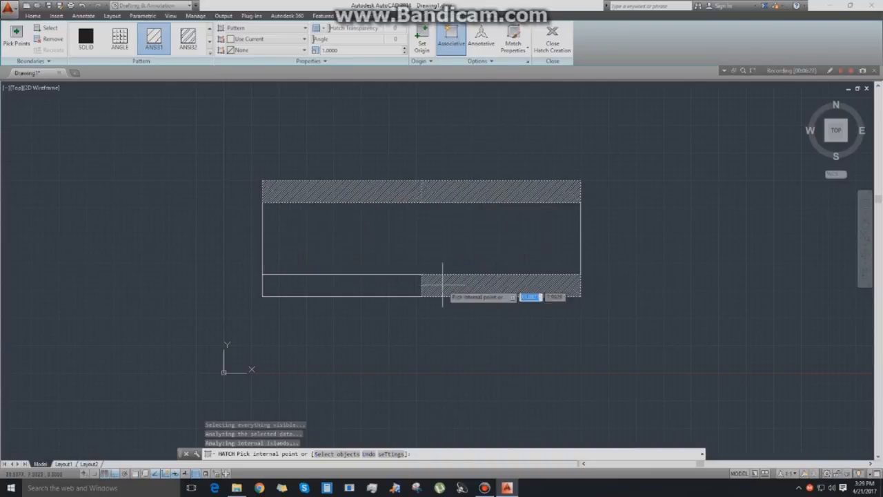
left_click(400, 288)
key("Return")
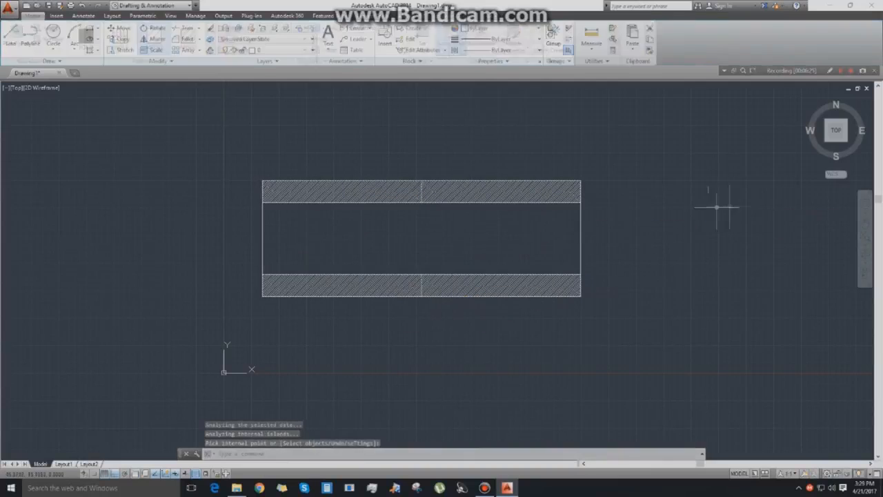
Examine the hatch lines in the upper and lower strips up close.
scroll(473, 321, "up", 10)
scroll(443, 166, "down", 5)
middle_click_drag(424, 214, 374, 371)
scroll(459, 166, "up", 7)
scroll(463, 157, "down", 8)
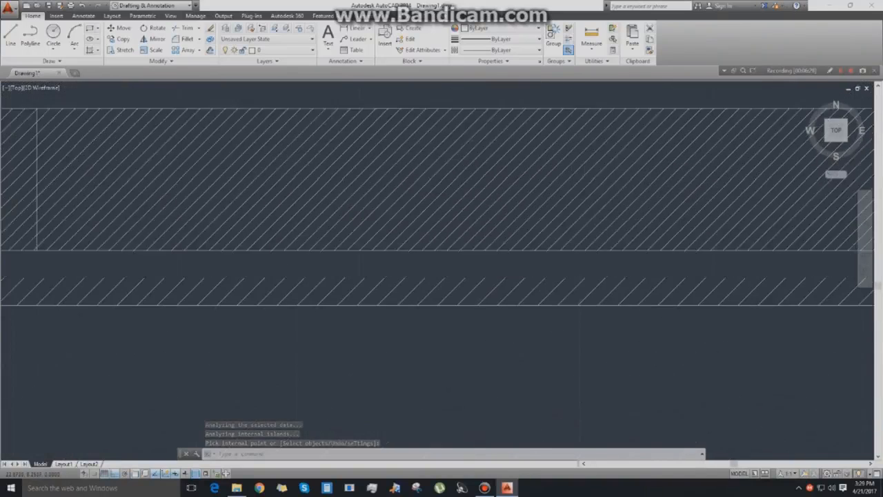
mouse_move(460, 168)
middle_mouse_down()
mouse_move(433, 349)
mouse_move(470, 259)
middle_mouse_up()
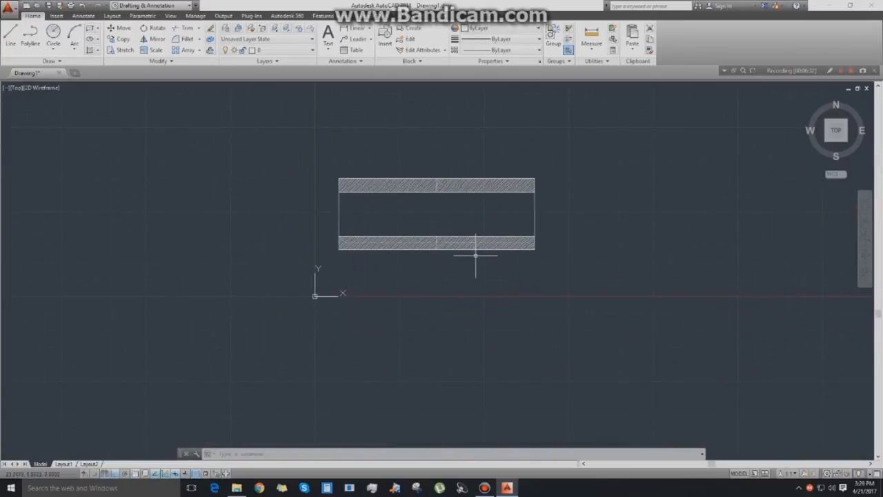
scroll(477, 254, "up", 10)
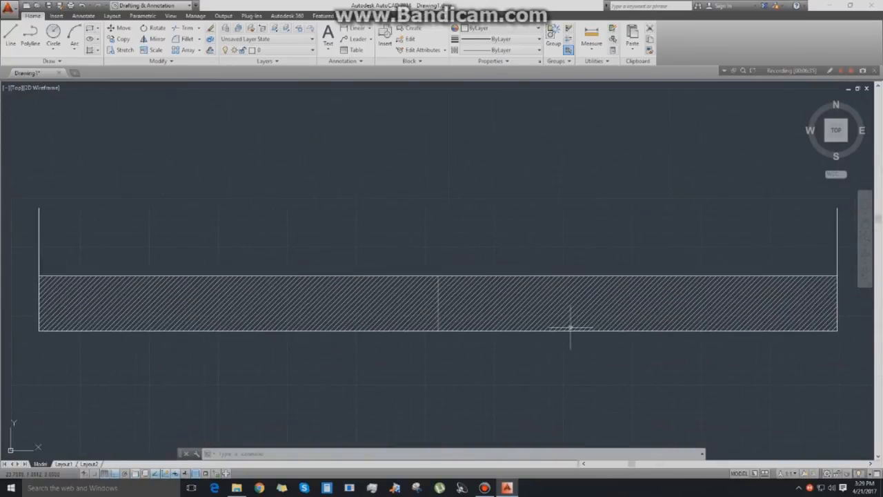
Shift the hatch slightly upward off its strip boundaries, and undo the shift.
left_click(410, 261)
left_click(414, 277)
left_click(423, 279)
left_click(423, 280)
left_click(423, 280)
left_click(392, 284)
left_click_drag(347, 230, 344, 213)
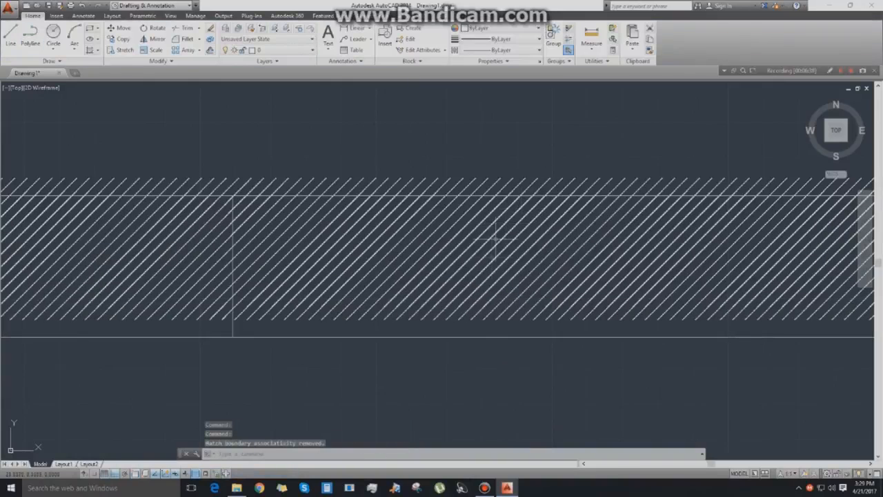
key("Escape")
key("Escape")
scroll(455, 290, "down", 9)
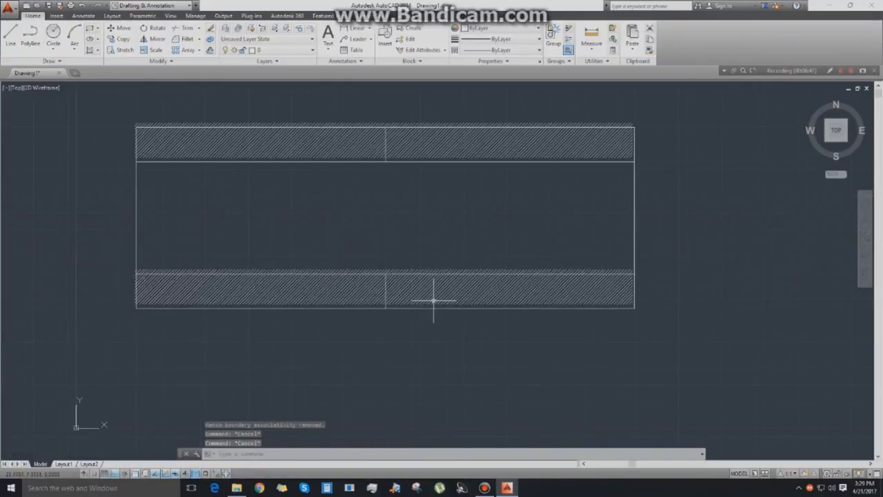
key("ctrl+z")
key("ctrl+z")
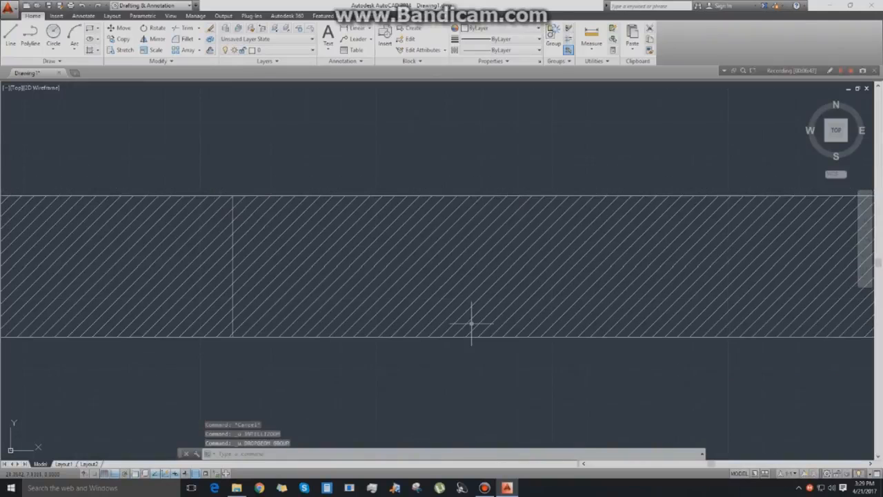
Erase the ANSI31 hatch from the upper and lower strips.
left_click(406, 248)
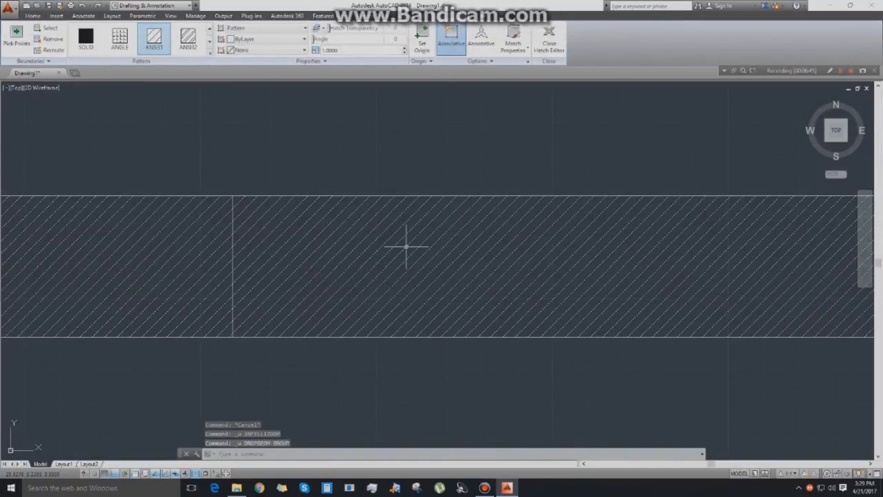
key("Delete")
scroll(407, 247, "down", 3)
middle_click_drag(408, 286, 440, 270)
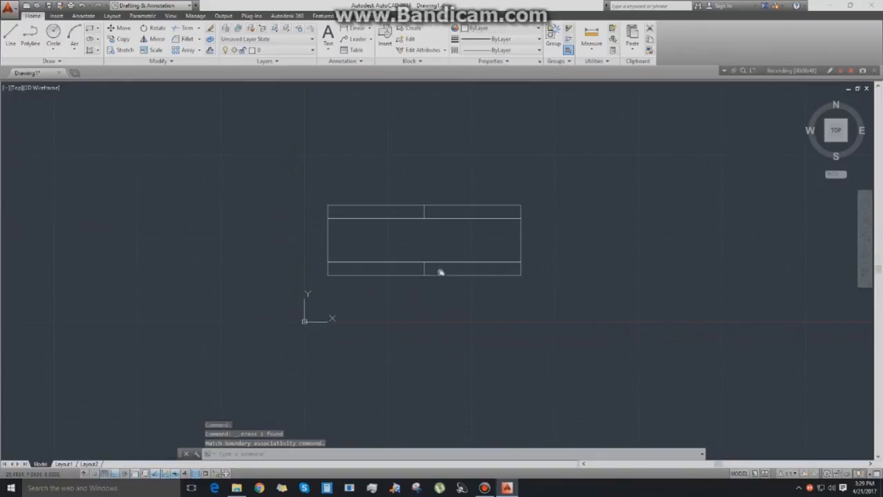
Hatch the left half of the upper strip with the ANSI31 pattern at a scale of 5.
left_click(89, 51)
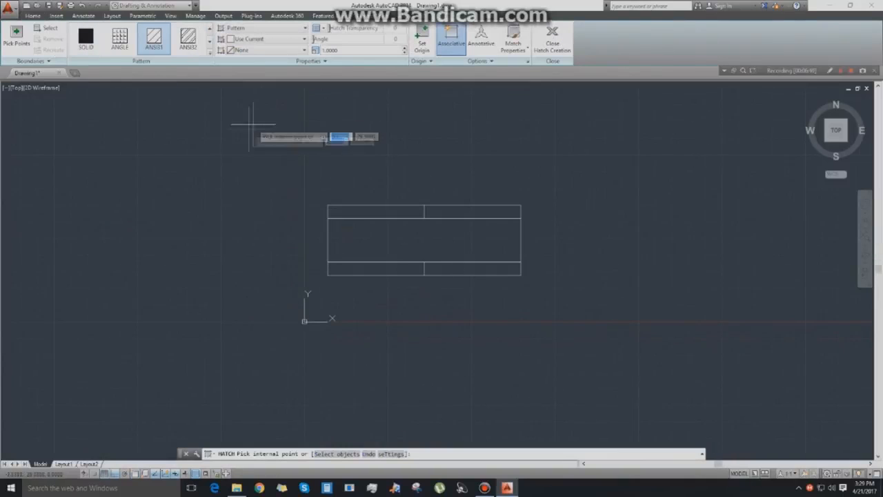
left_click_drag(356, 50, 336, 53)
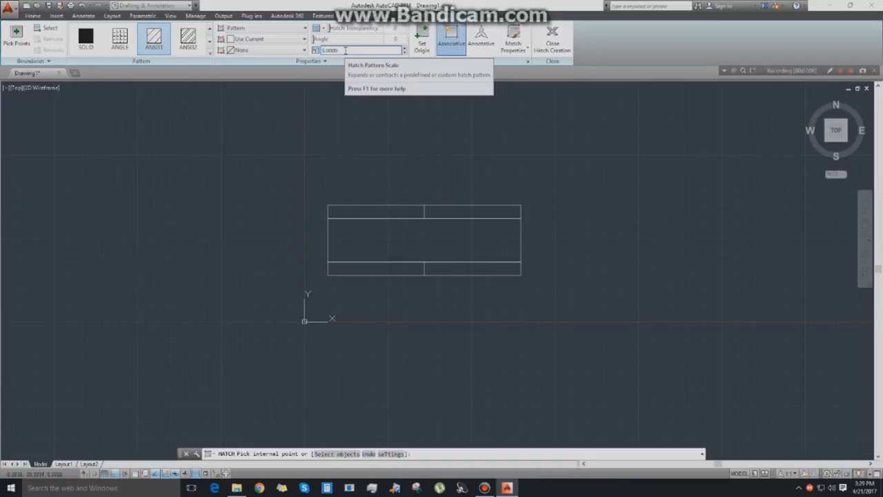
type("5")
key("Return")
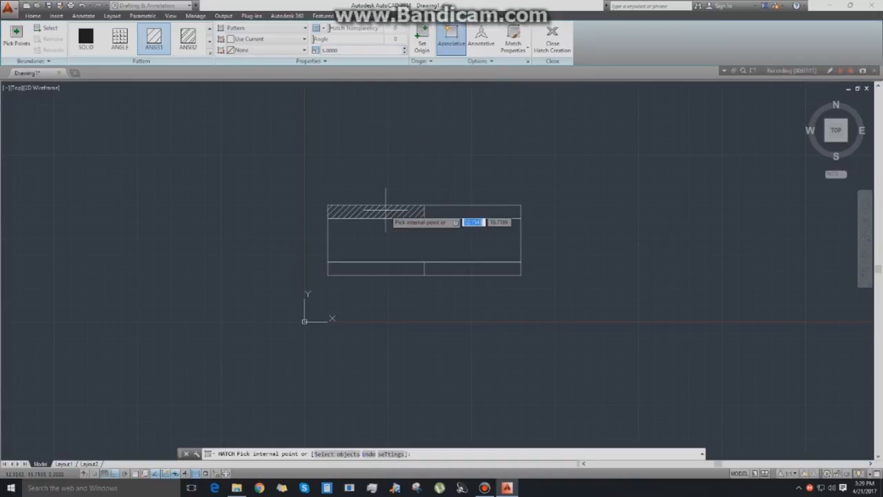
left_click(385, 209)
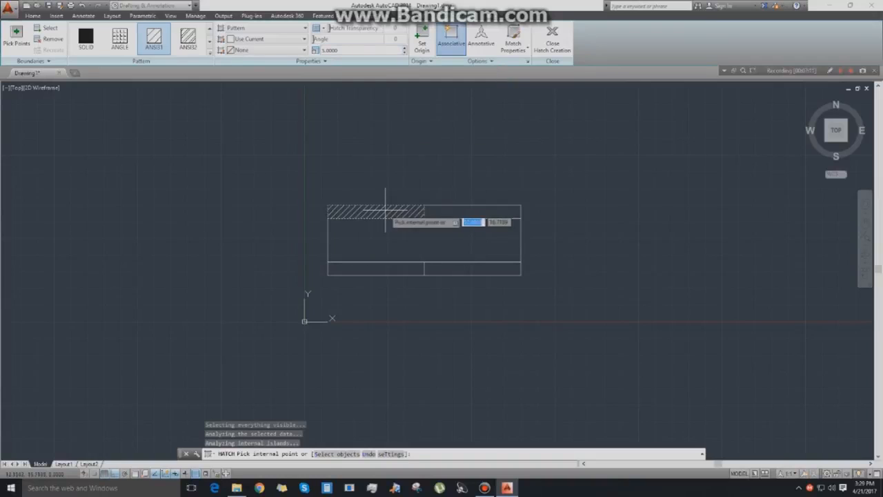
left_click(372, 87)
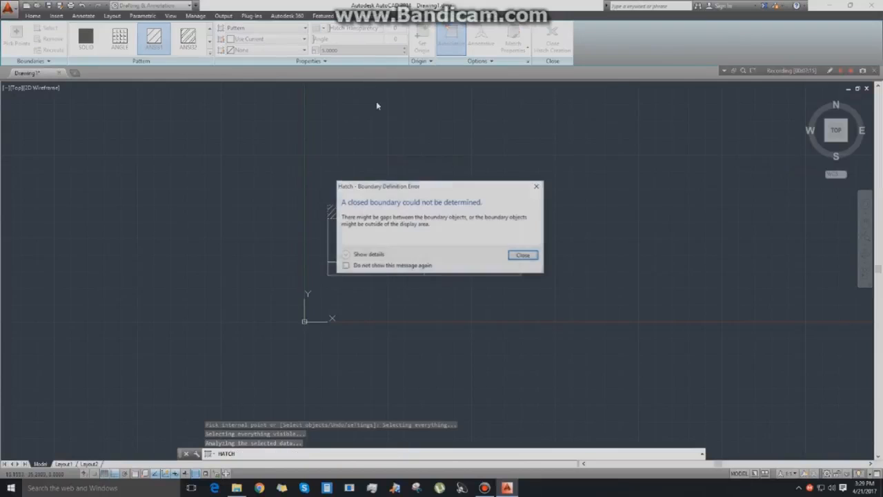
left_click(537, 187)
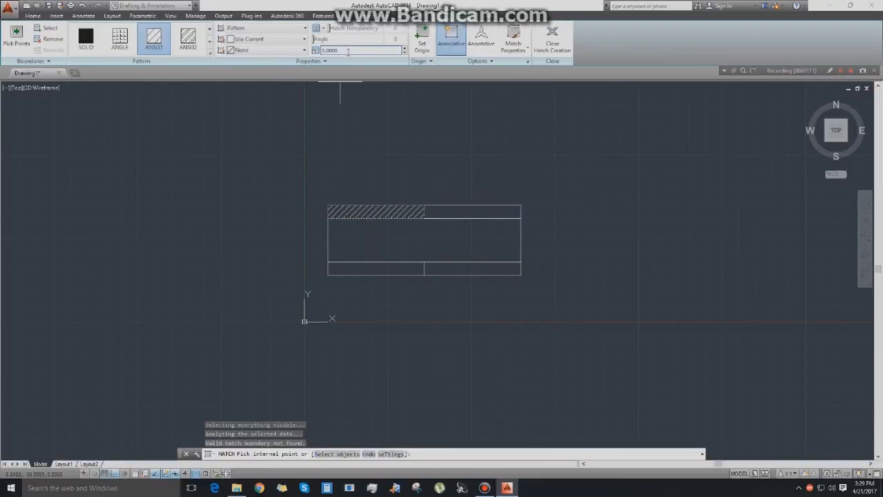
key("Escape")
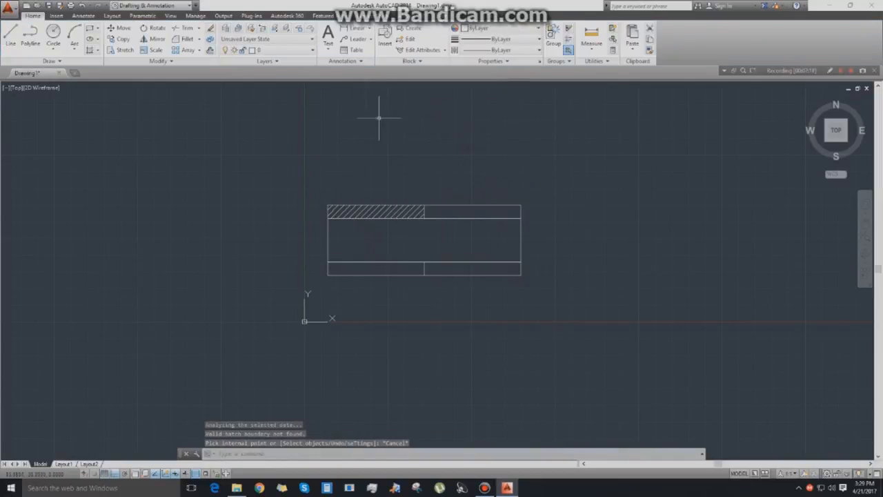
Hatch the left half of the lower strip with the ANSI31 pattern at a scale of 1 and inspect its settings.
left_click(93, 49)
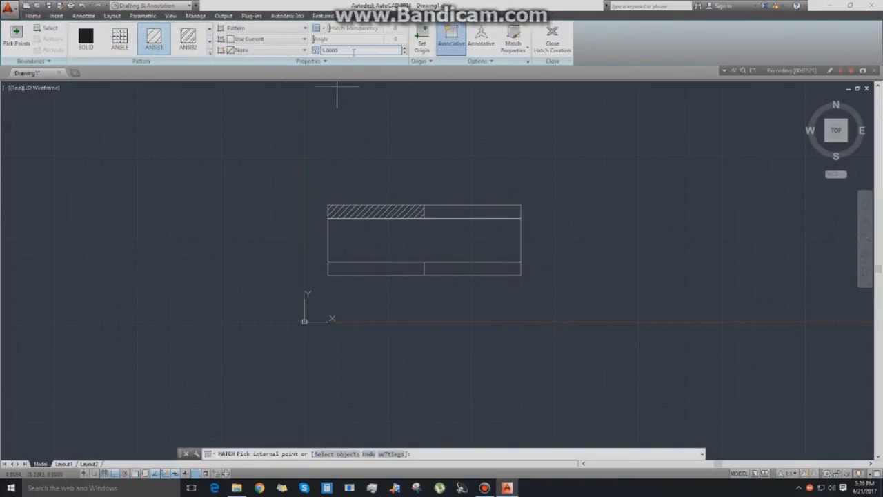
left_click(376, 268)
key("Return")
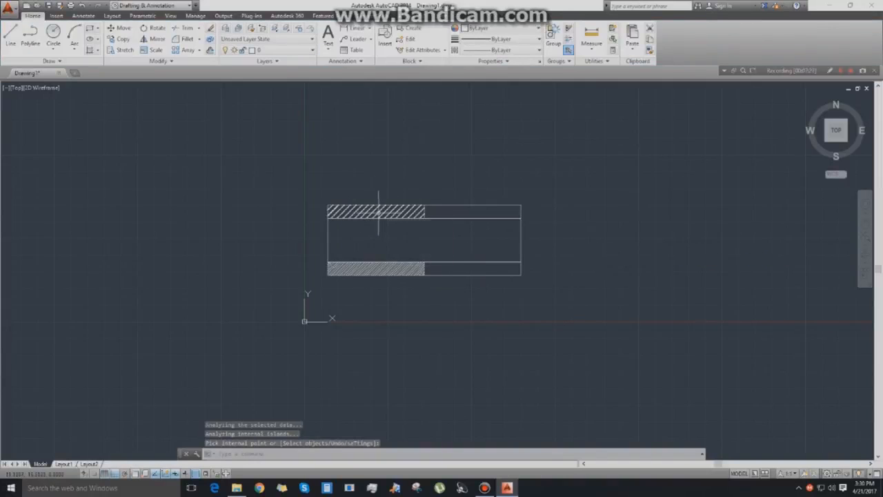
left_click(376, 269)
left_click(459, 337)
key("Escape")
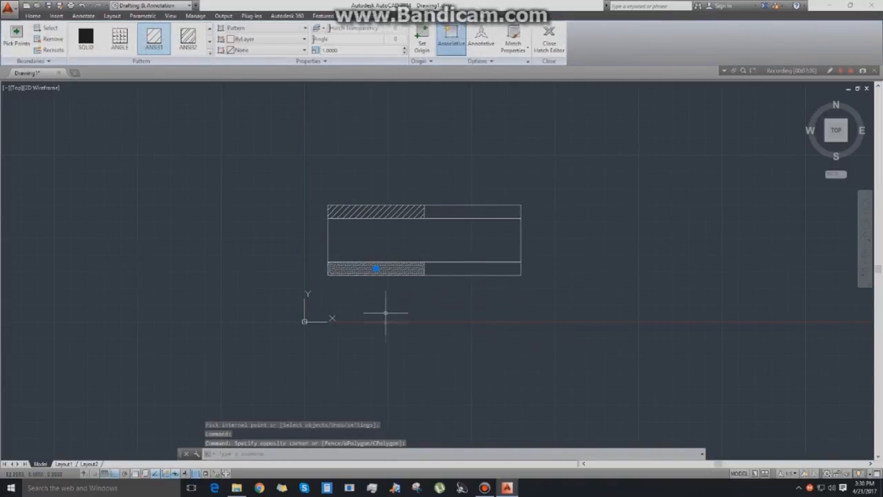
key("Escape")
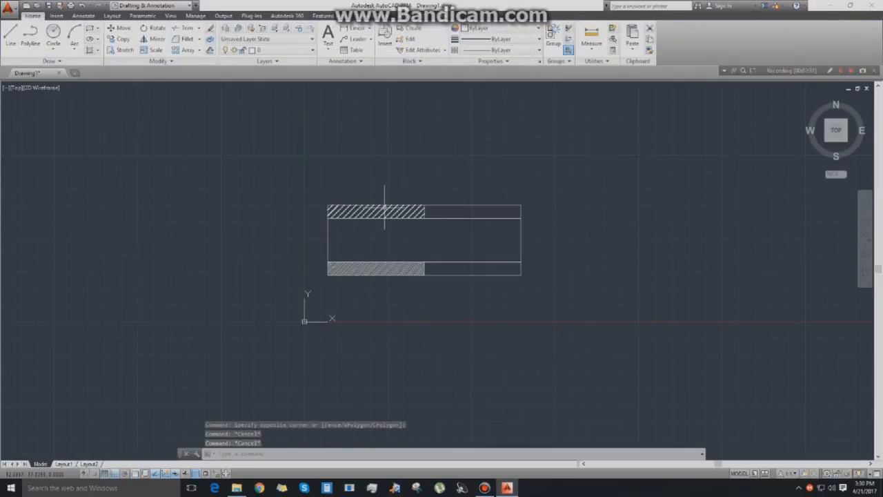
Erase the two hatches from the left halves of the lower and upper strips.
left_click(373, 268)
key("Delete")
left_click(404, 212)
key("Delete")
left_click(262, 173)
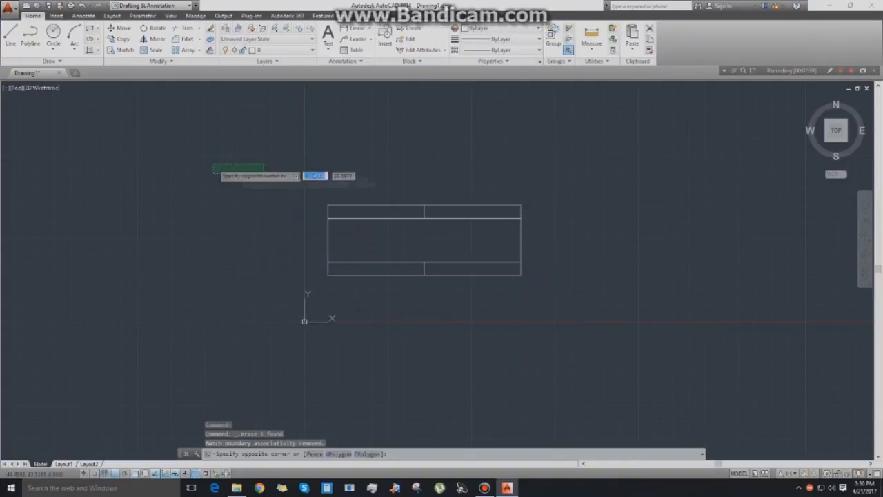
left_click(209, 164)
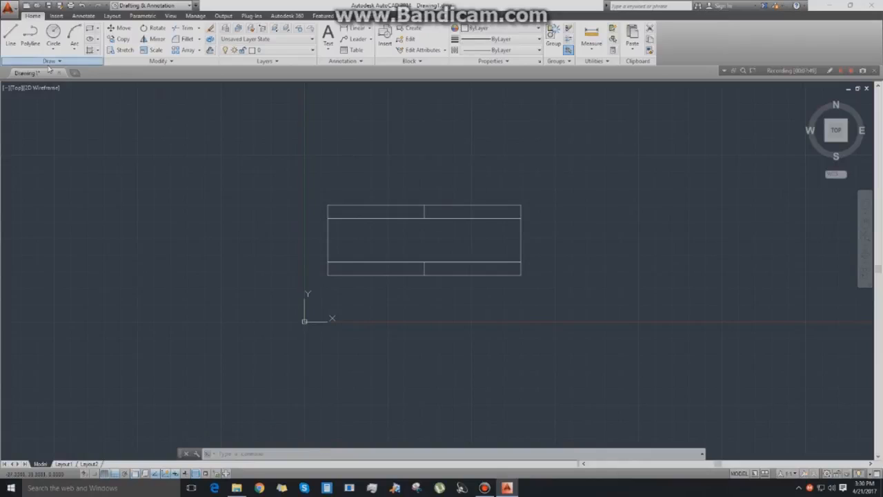
Draw a freehand horizontal rectangle below the divided rectangle, offset to its right.
left_click(49, 61)
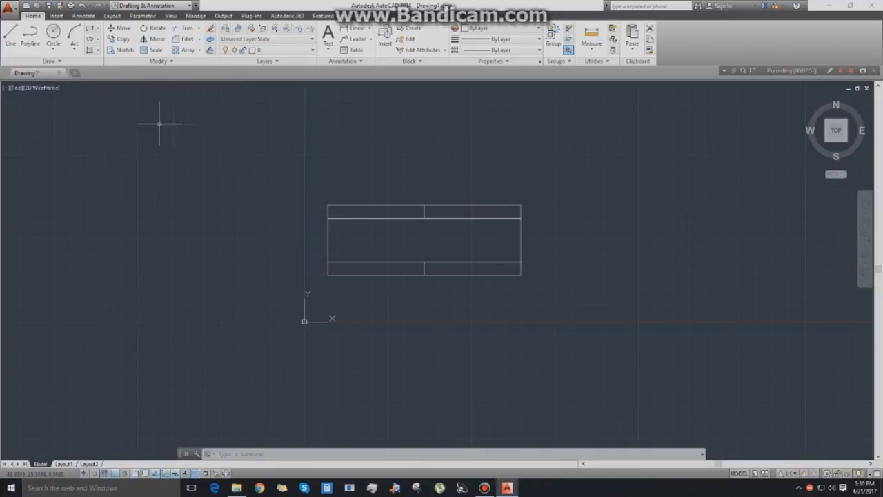
left_click(97, 29)
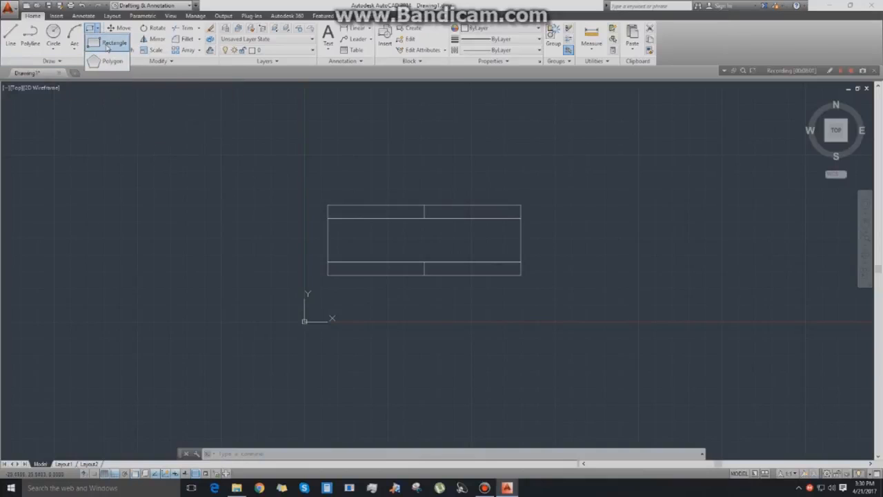
left_click(103, 44)
middle_click_drag(645, 199, 626, 181)
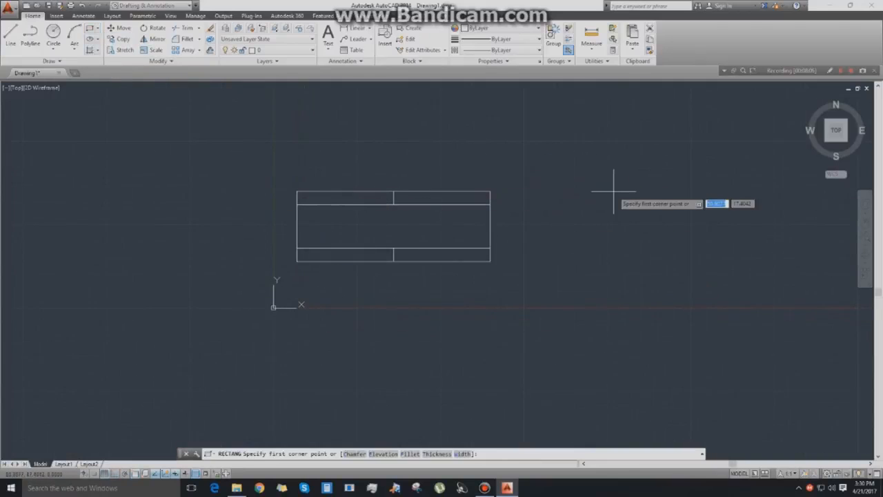
left_click(360, 304)
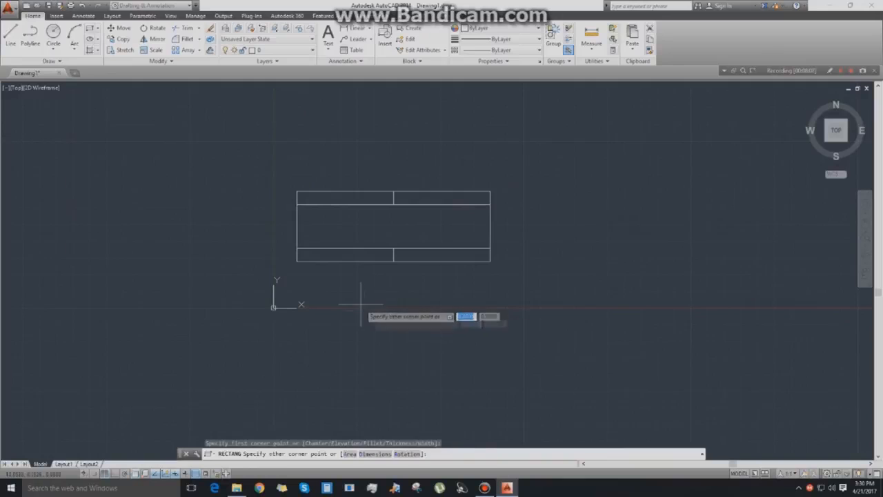
left_click(626, 383)
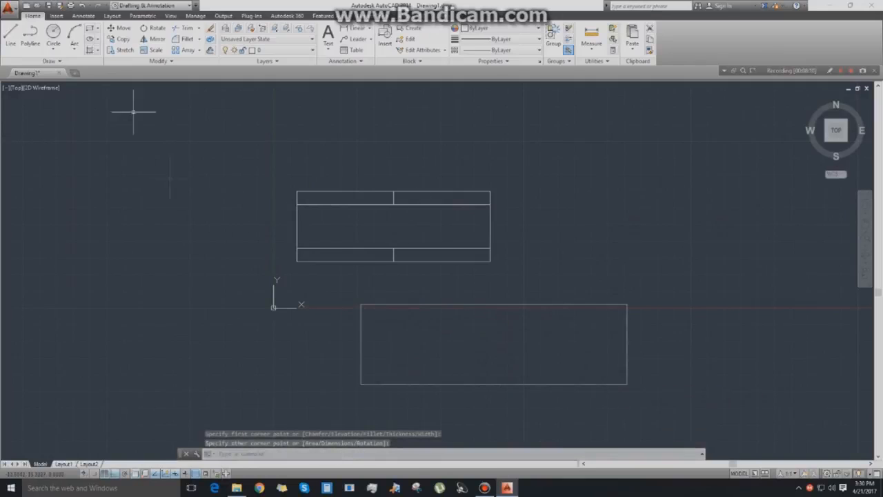
Draw a six-sided polygon inscribed in a circle, placed to the left of the divided rectangle.
left_click(98, 28)
left_click(109, 61)
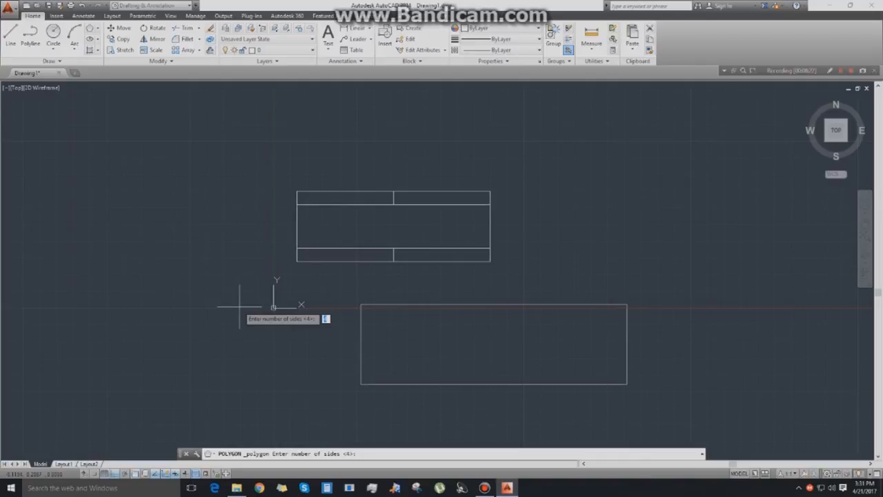
key("Return")
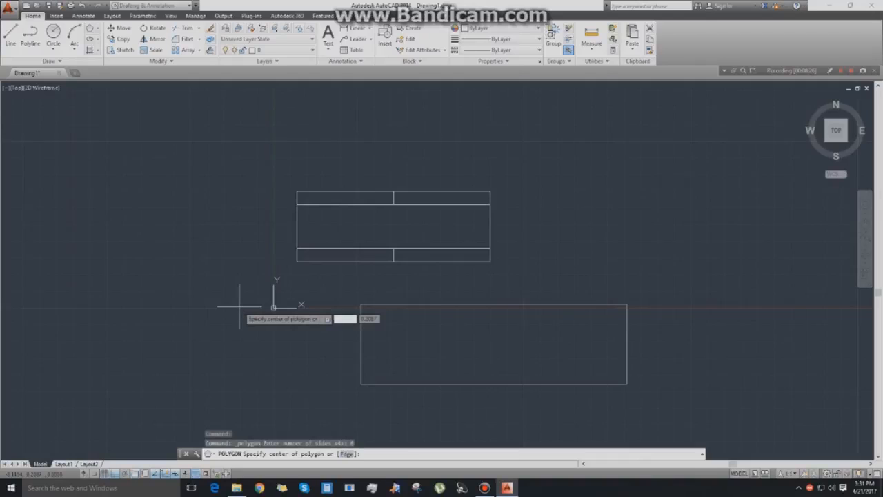
left_click(104, 206)
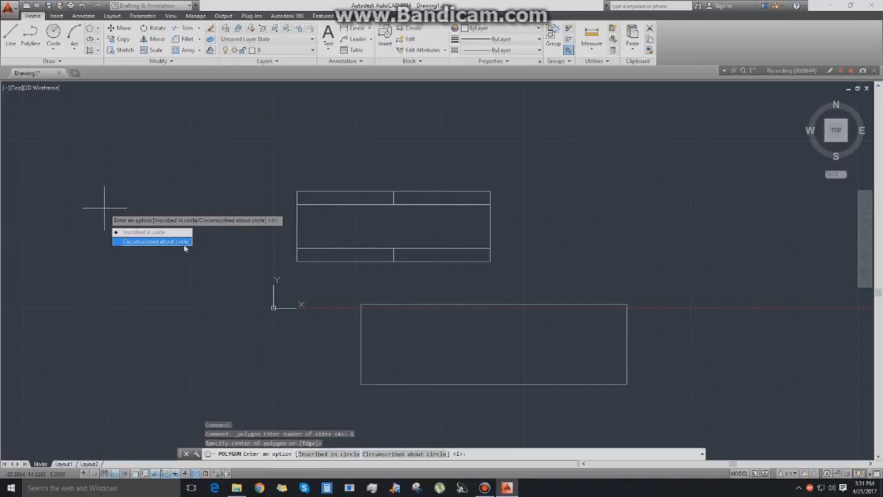
left_click(185, 242)
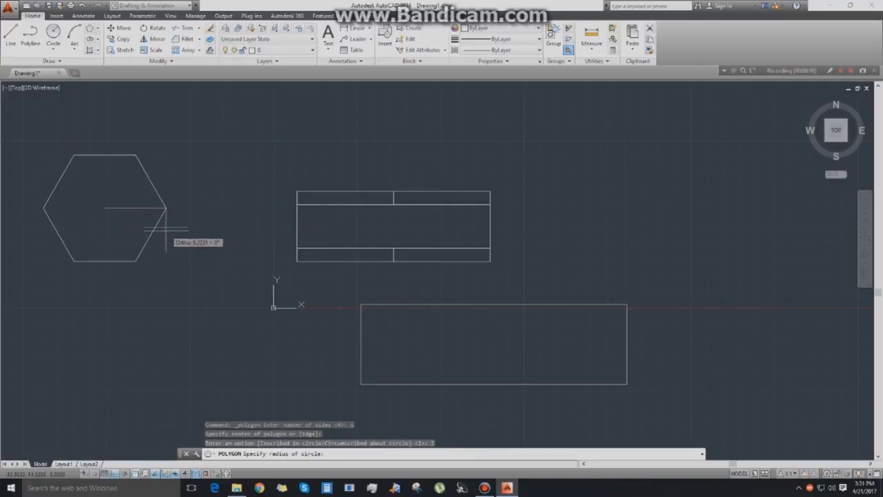
left_click(159, 209)
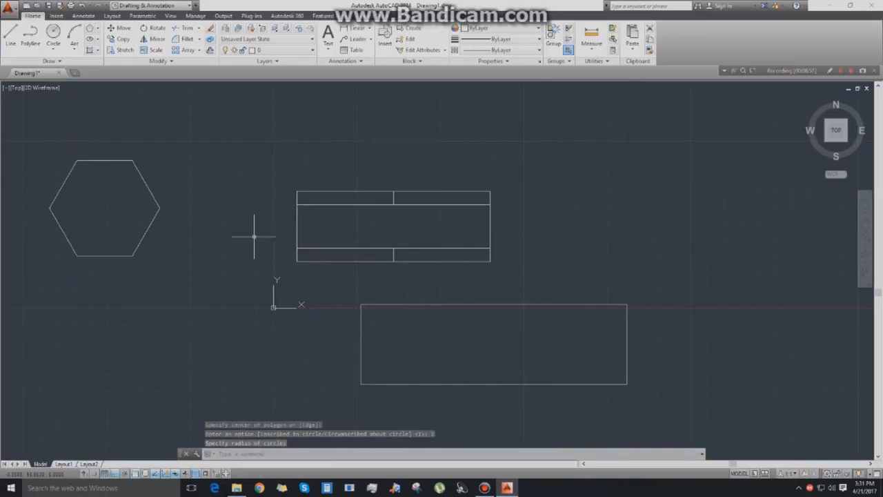
Draw a second, smaller six-sided polygon between the first hexagon and the origin.
right_click(201, 251)
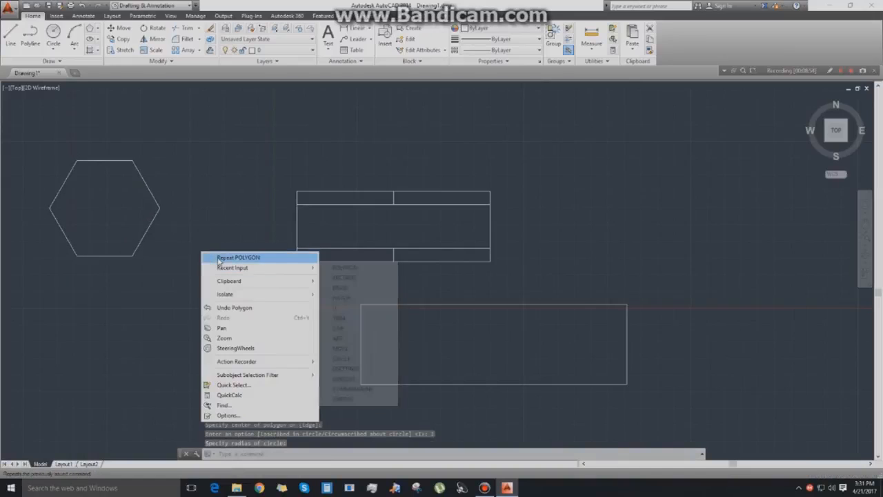
left_click(210, 257)
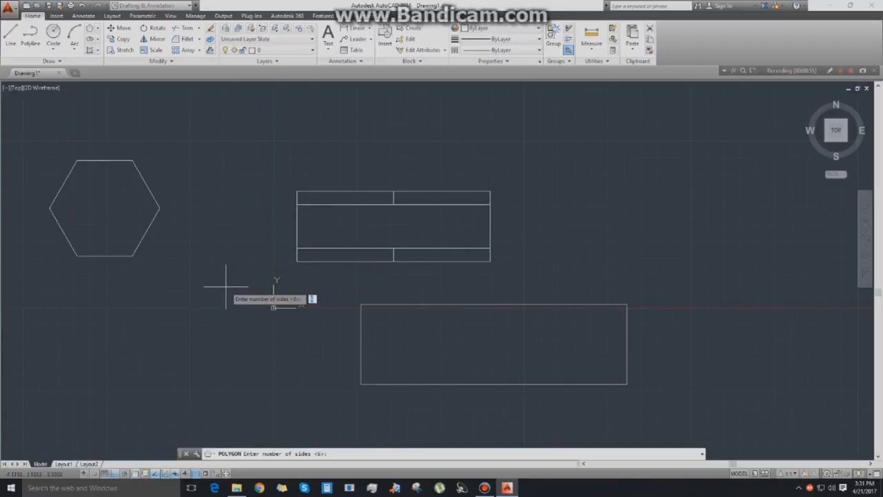
key("Return")
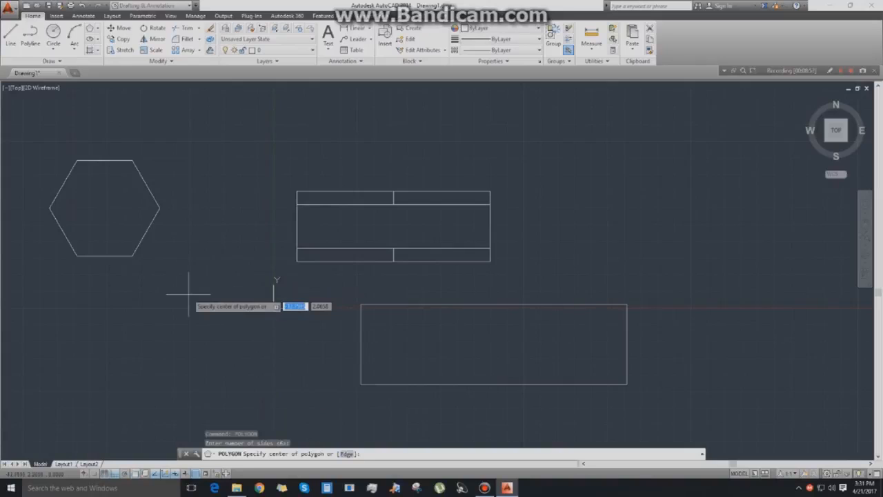
left_click(205, 302)
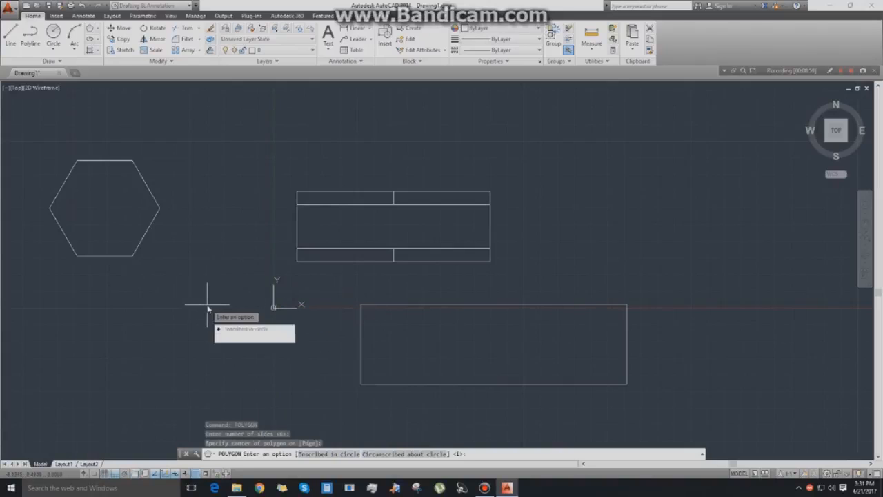
key("Return")
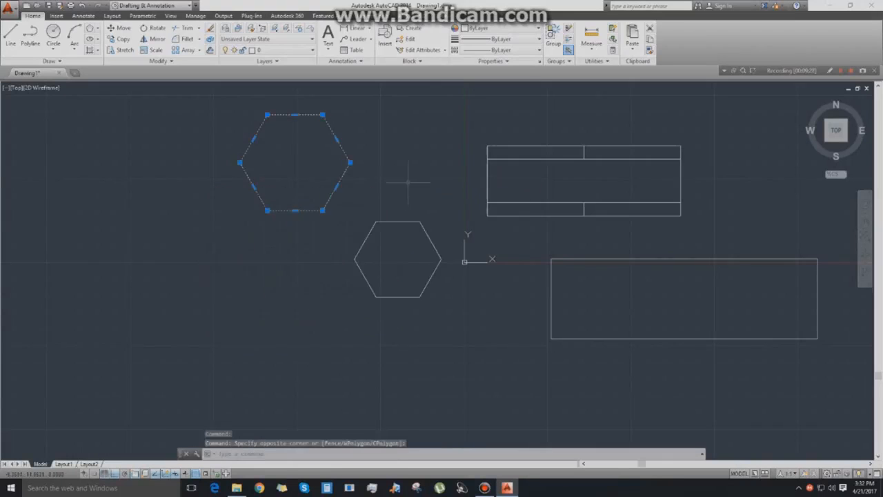
key("Escape")
key("Escape")
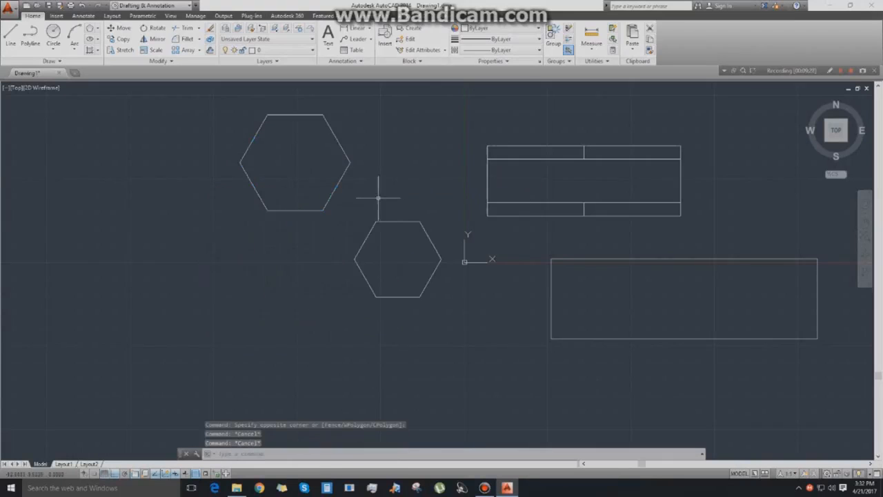
Erase the plain rectangle below the divided rectangle.
middle_click_drag(441, 207, 272, 232)
left_click(348, 270)
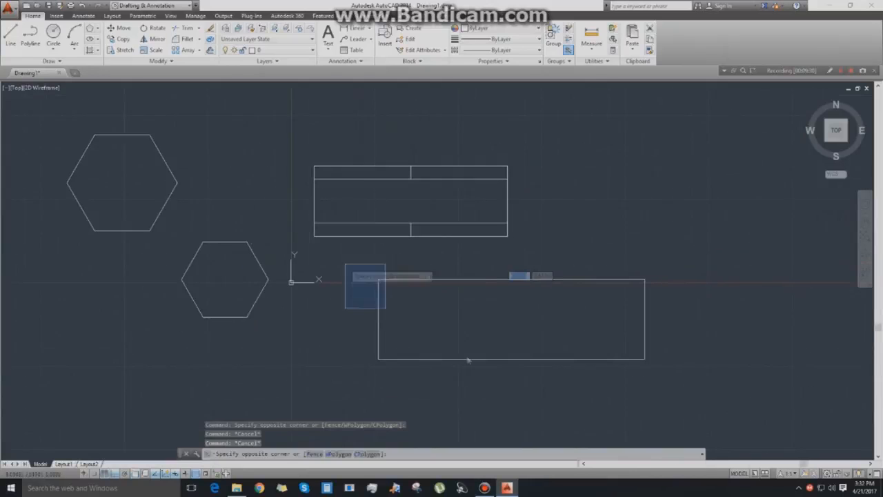
left_click(704, 404)
key("Delete")
middle_click_drag(683, 361, 713, 383)
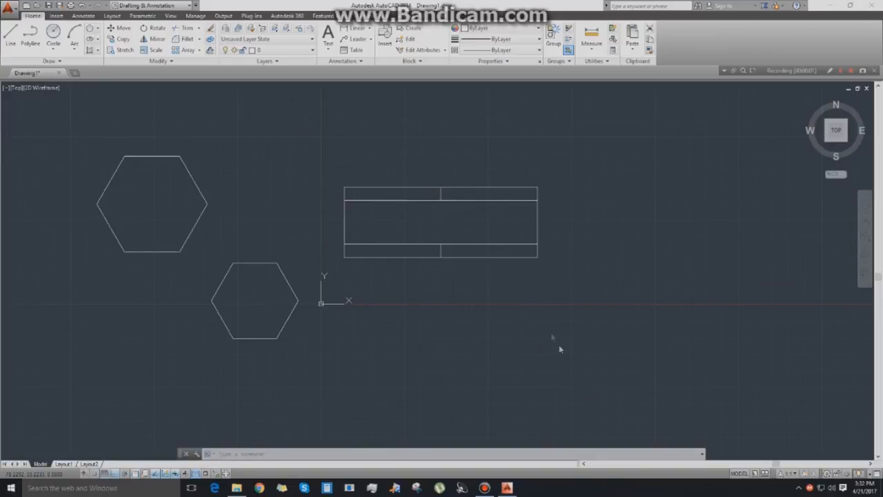
Move the larger hexagon by the midpoint of its top edge onto the divided rectangle's left edge.
left_click(172, 62)
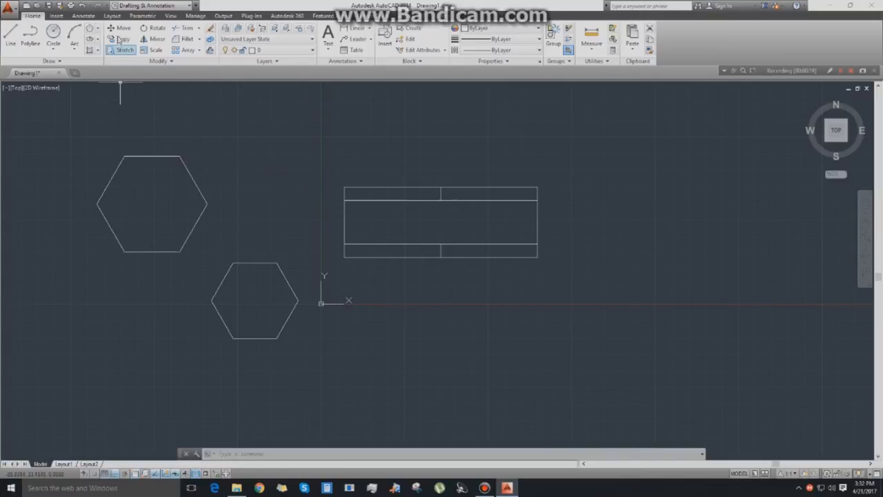
left_click(119, 29)
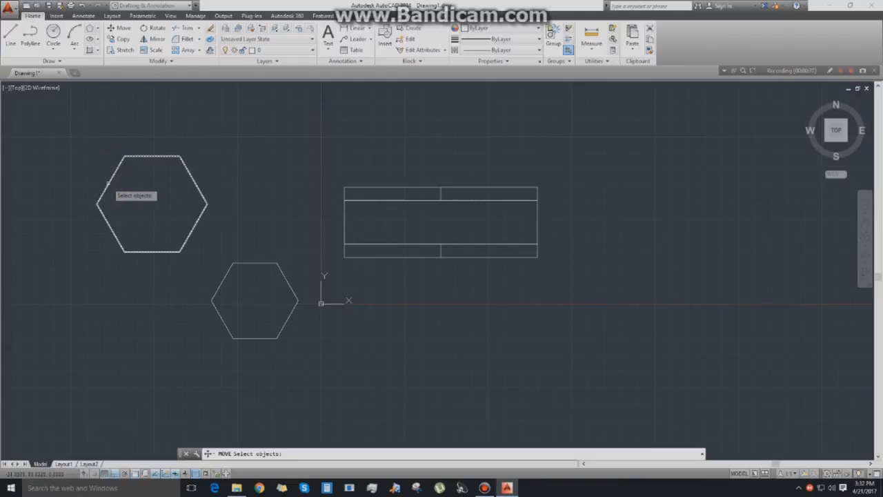
left_click(108, 183)
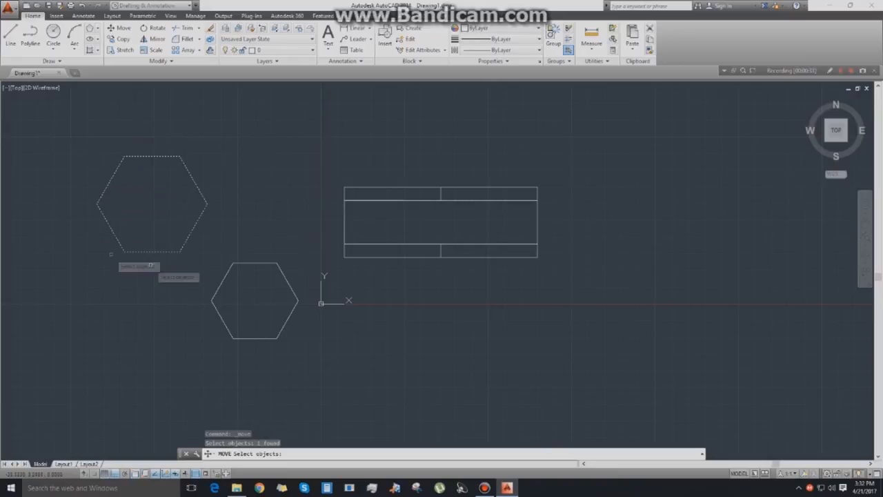
key("Return")
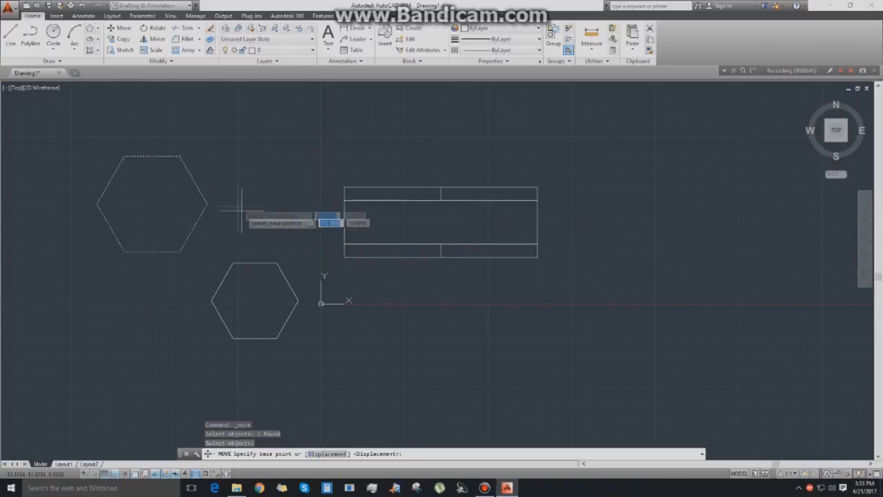
left_click(153, 156)
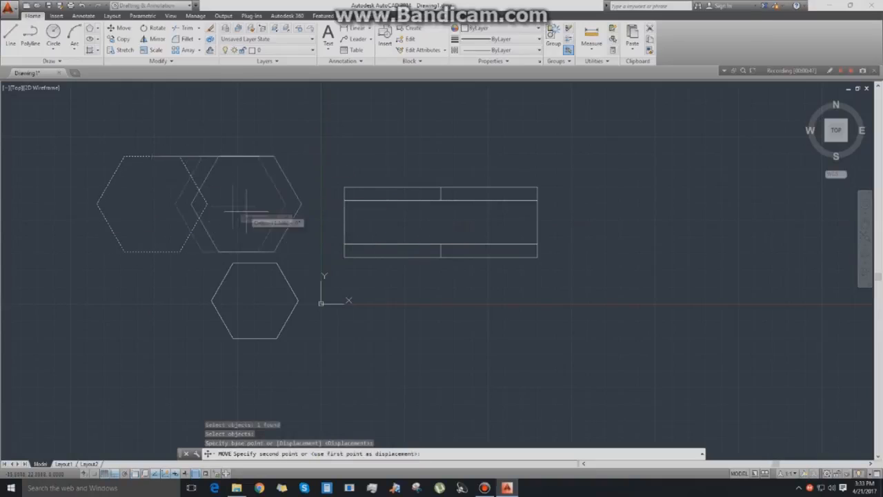
left_click(343, 223)
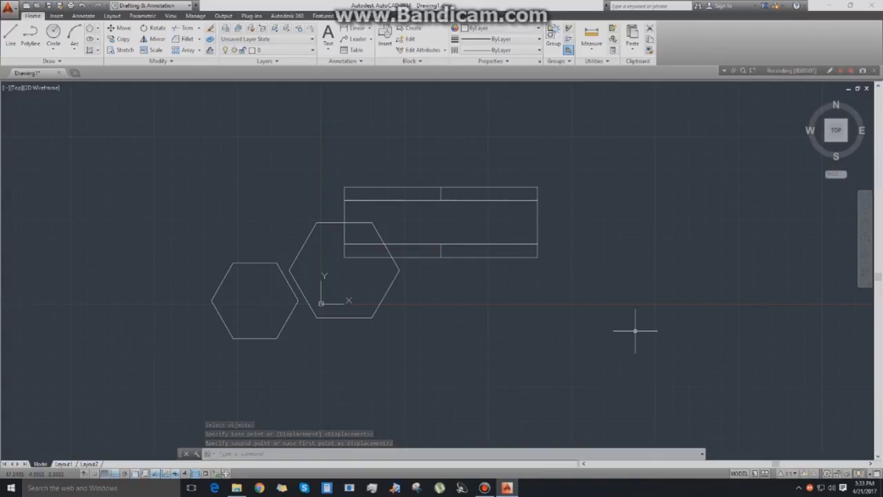
Turn Ortho off and move the smaller hexagon by its top-edge midpoint onto the divided rectangle's right edge.
key("F8")
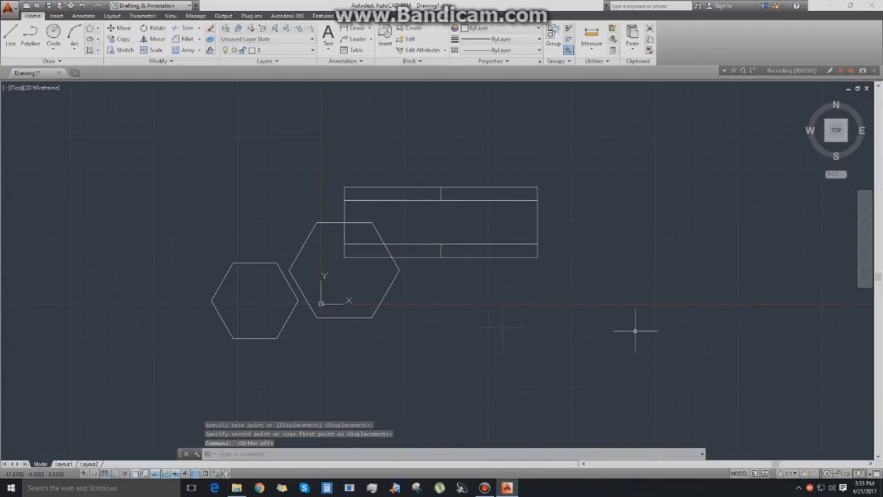
left_click(165, 238)
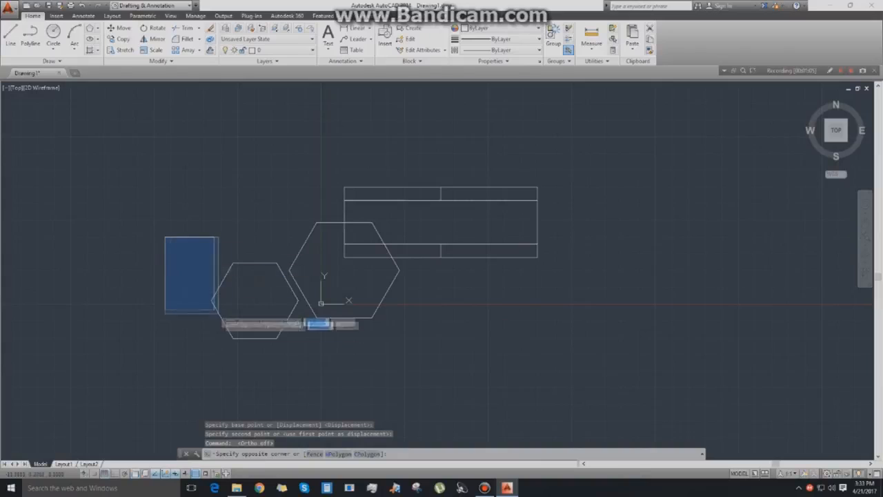
left_click(120, 28)
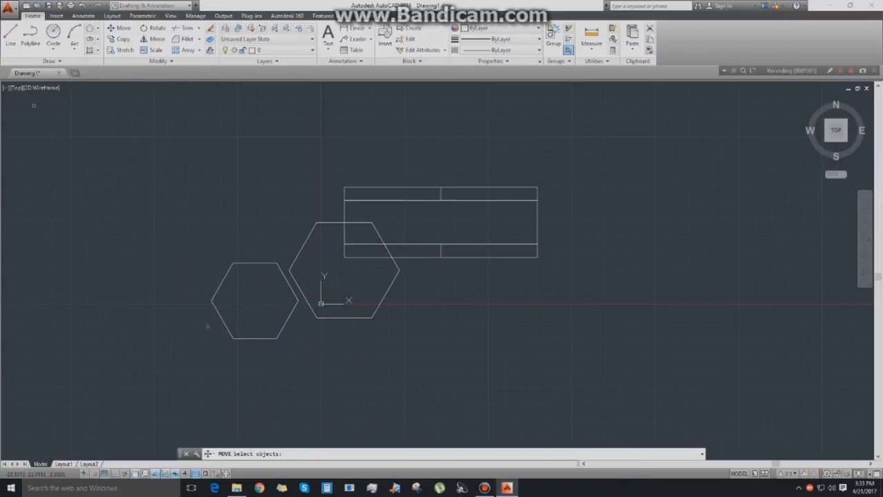
left_click(257, 337)
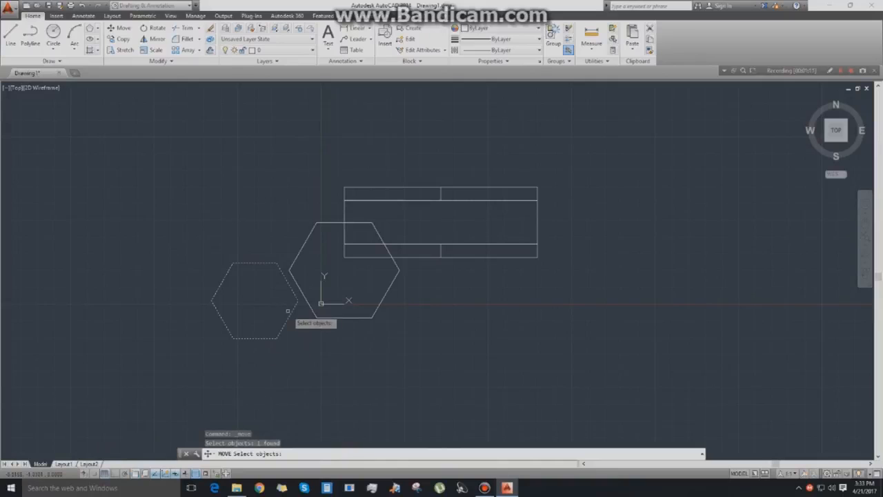
key("Return")
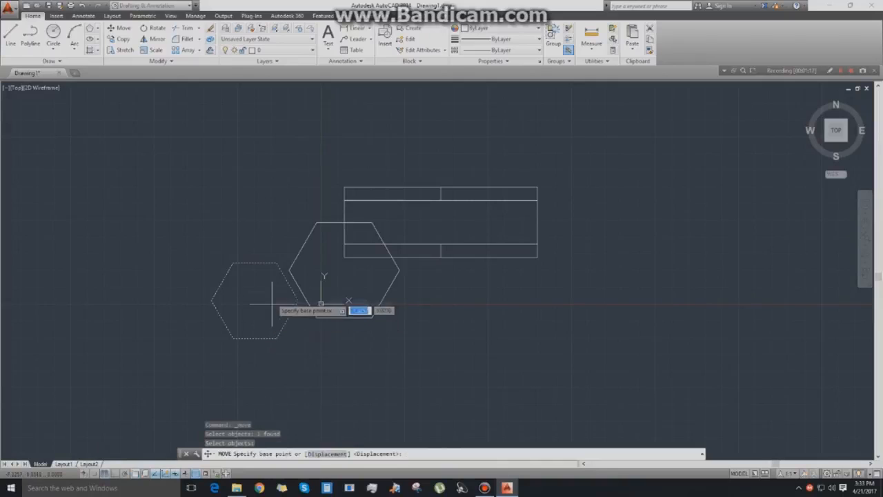
left_click(256, 263)
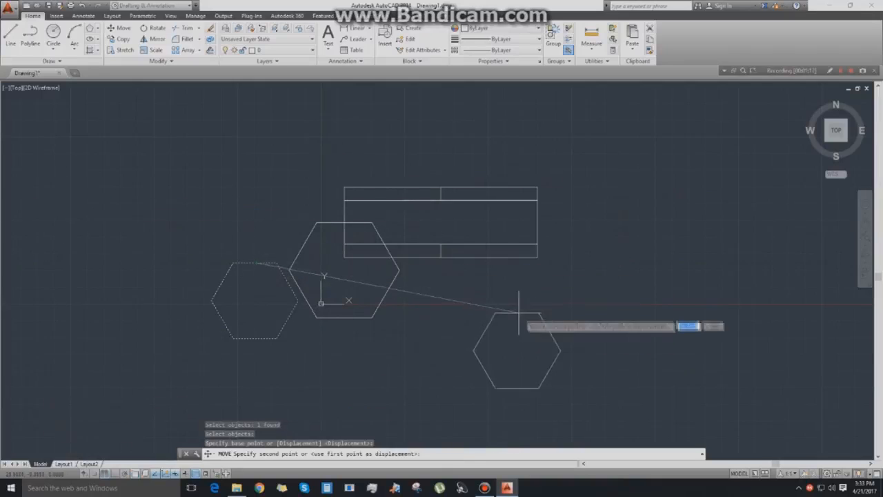
left_click(540, 226)
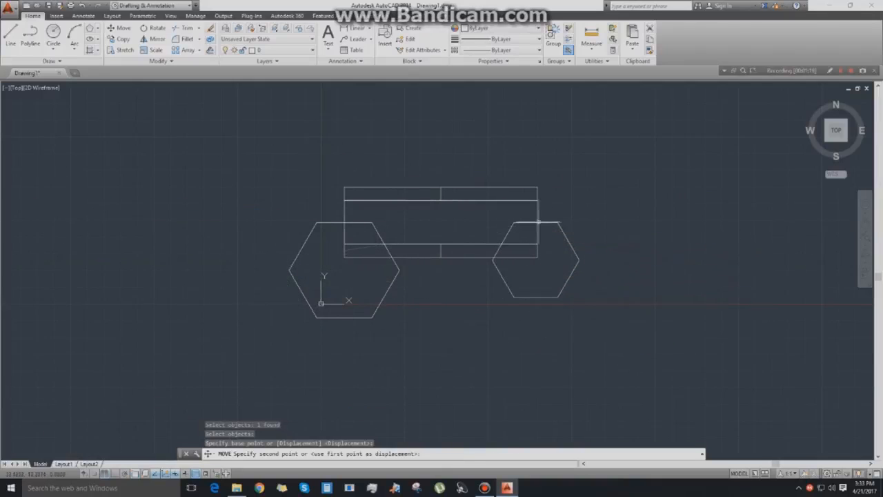
Rotate the rectangle and both hexagons together by 180° about the rectangle's upper-right corner, with Ortho on.
middle_click_drag(714, 296, 493, 264)
middle_click_drag(372, 301, 436, 320)
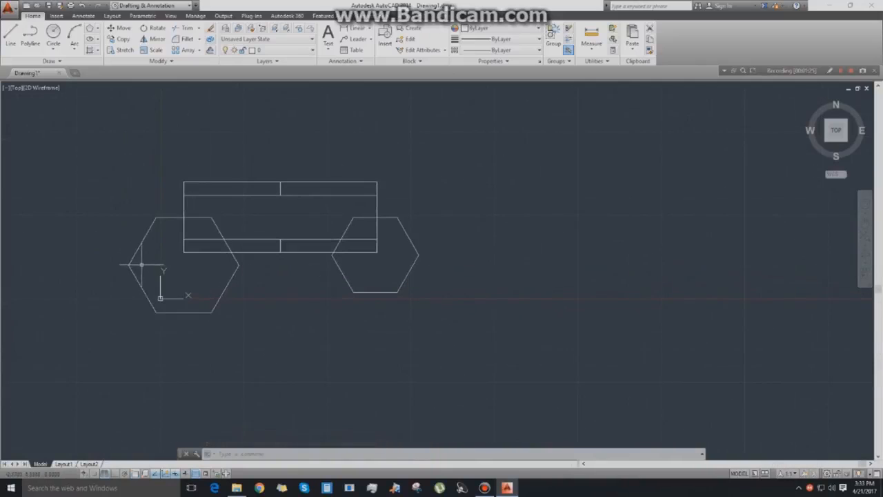
left_click(153, 27)
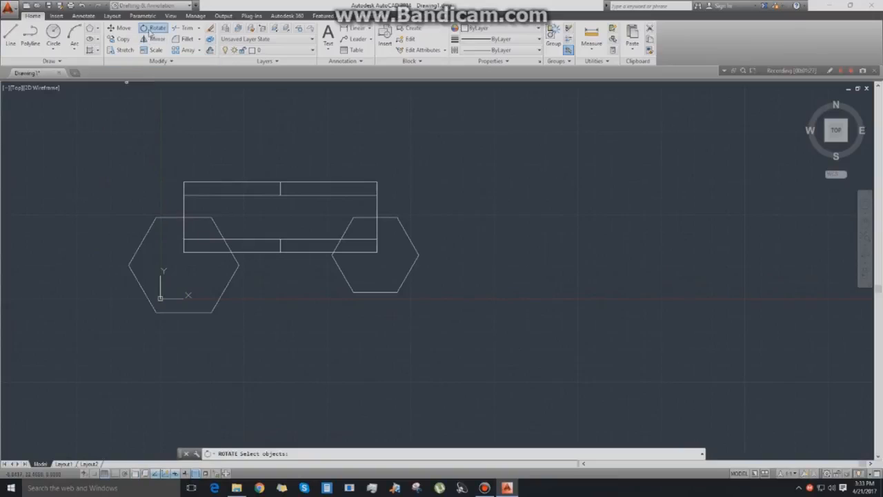
left_click(94, 134)
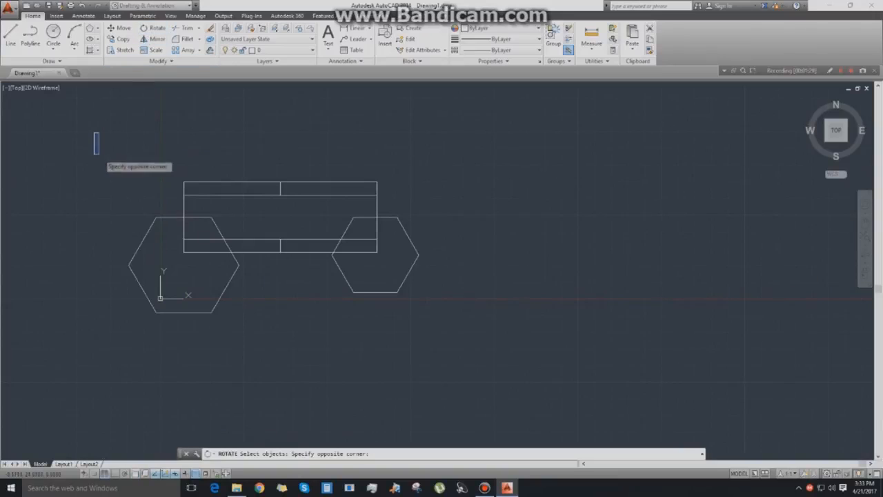
left_click(90, 238)
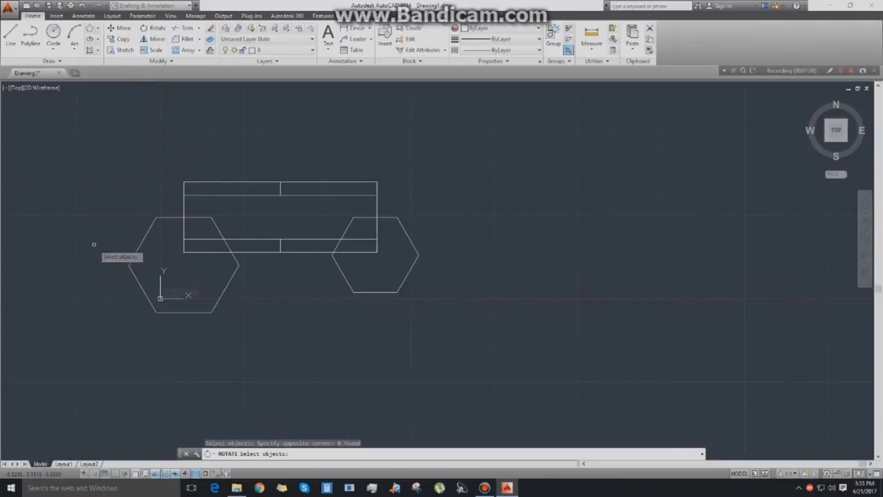
left_click(499, 363)
left_click(69, 123)
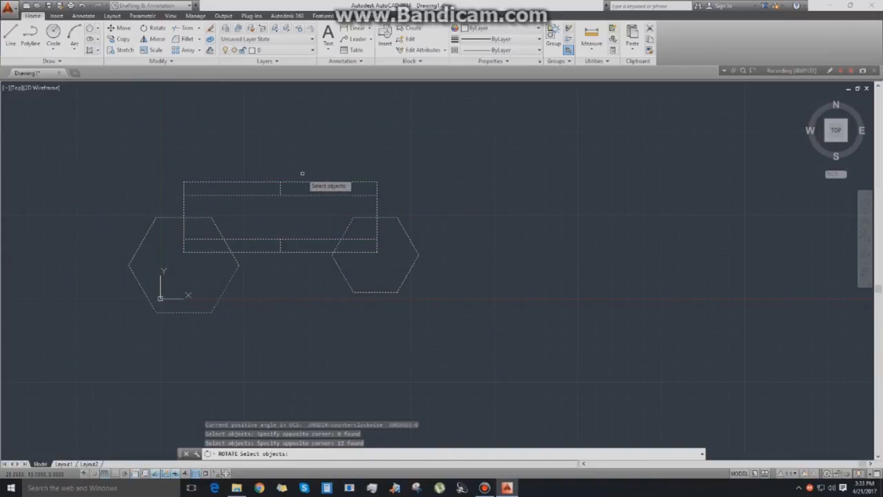
key("Return")
left_click(376, 182)
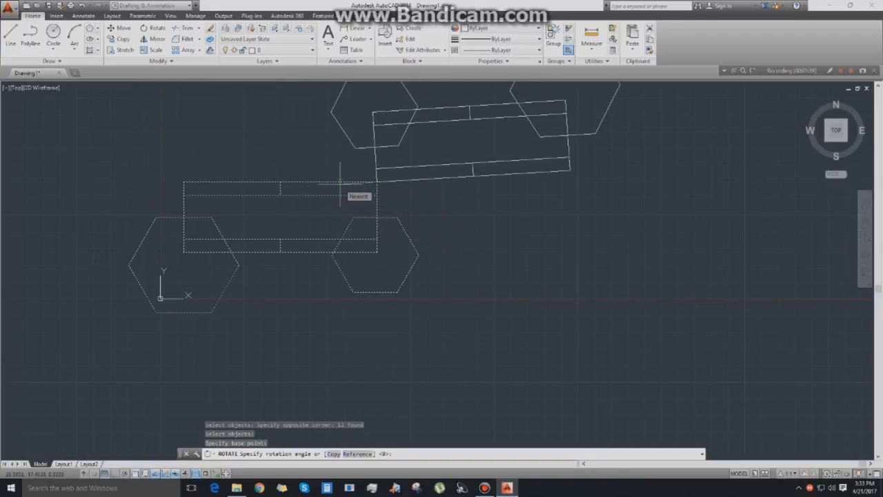
key("F8")
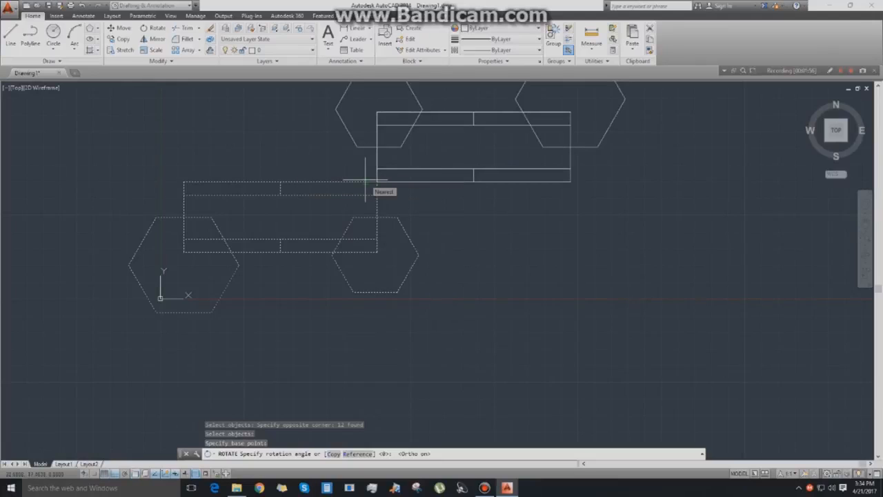
key("Return")
Erase the bottom line of the divided rectangle and undo the erasure.
middle_click_drag(433, 227, 395, 304)
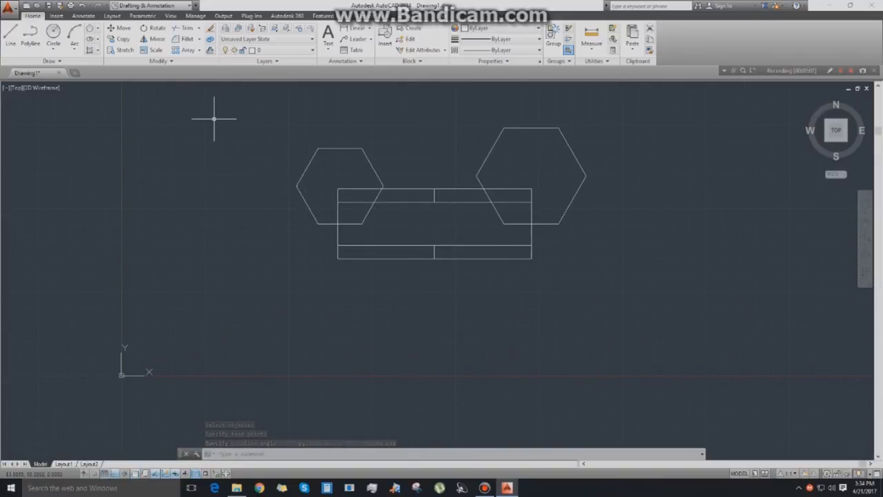
mouse_move(211, 122)
middle_mouse_down()
mouse_move(130, 134)
mouse_move(97, 128)
middle_mouse_up()
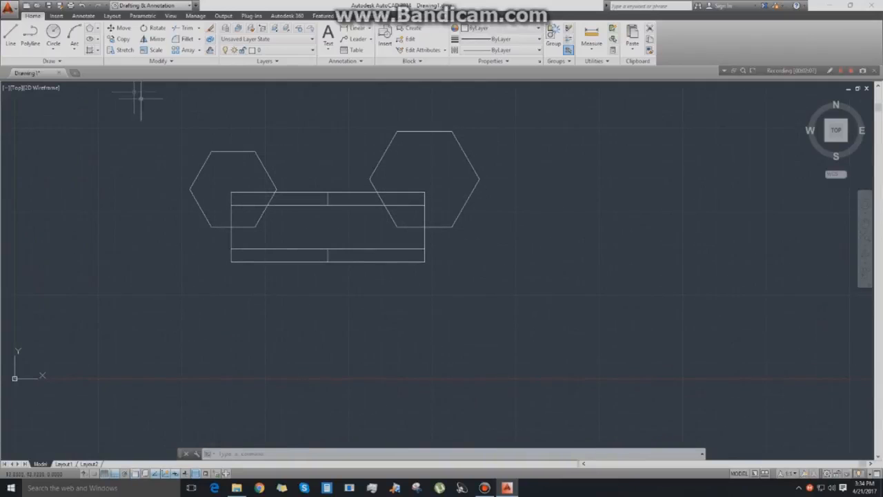
mouse_move(388, 245)
middle_mouse_down()
mouse_move(379, 189)
mouse_move(336, 191)
middle_mouse_up()
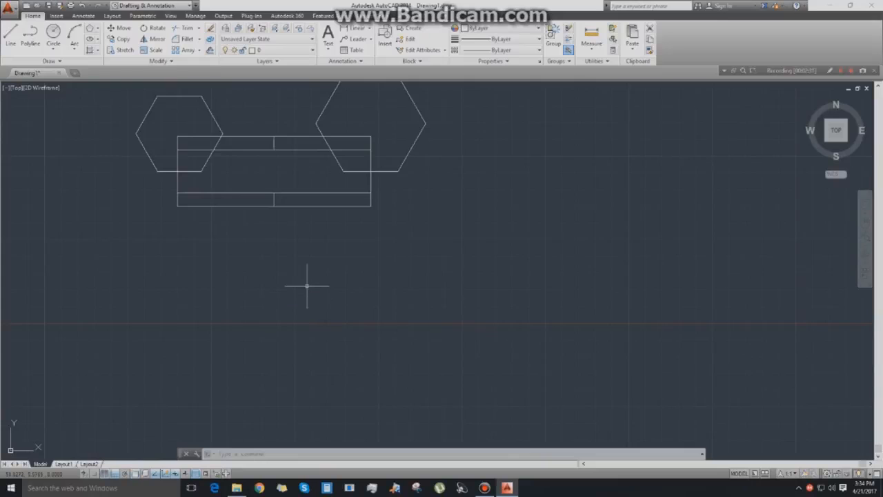
left_click(309, 205)
right_click(310, 206)
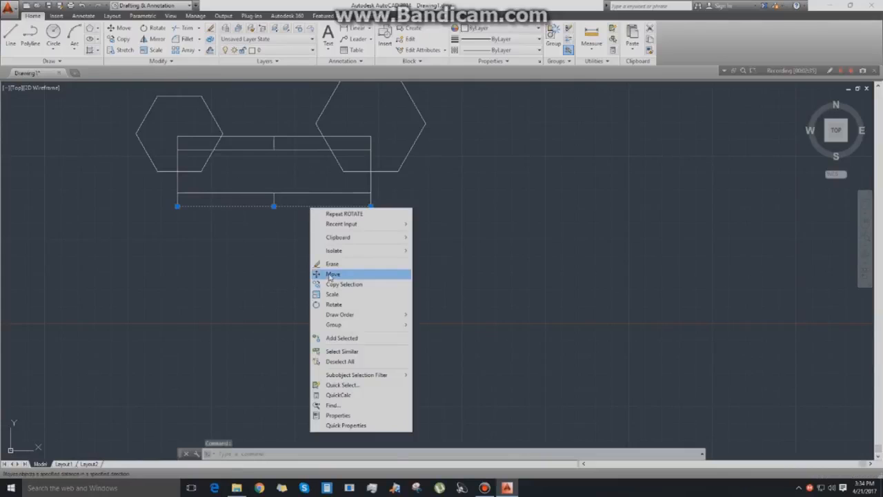
left_click(329, 264)
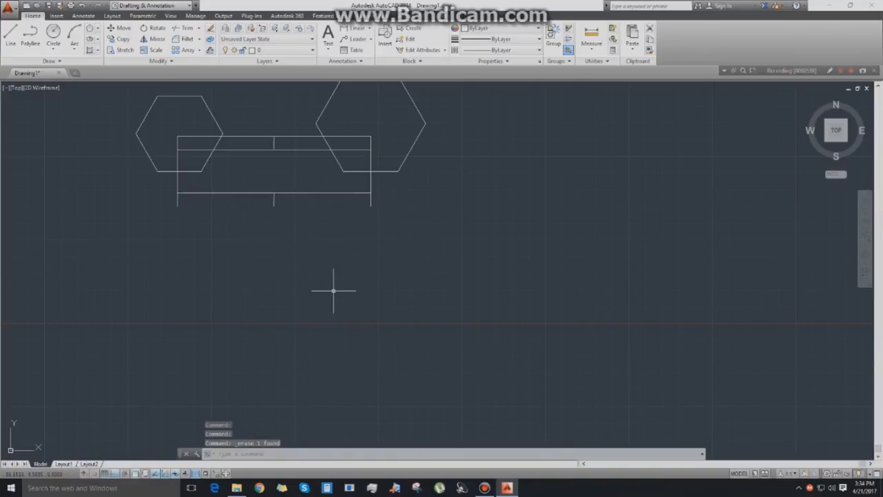
key("ctrl+z")
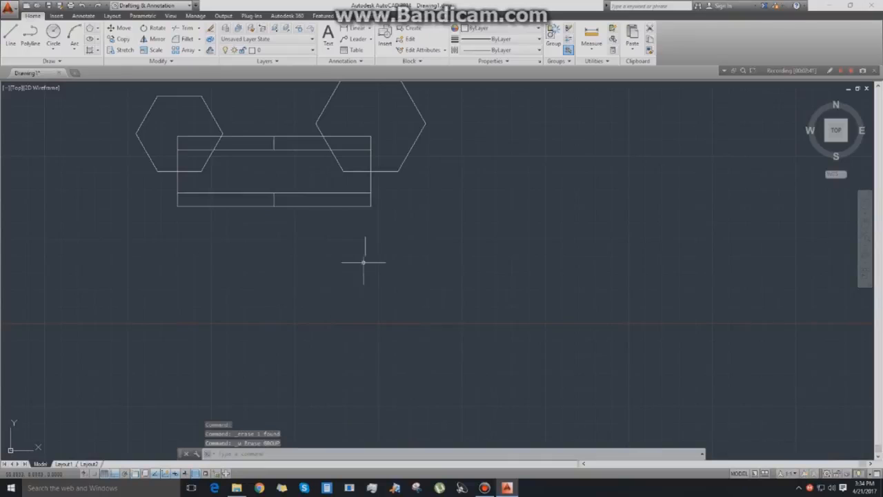
Trim the left halves of the divided rectangle's bottom line and lower inner line, using all objects as cutting edges.
scroll(370, 279, "up", 2)
mouse_move(361, 271)
middle_mouse_down()
mouse_move(502, 343)
mouse_move(647, 388)
middle_mouse_up()
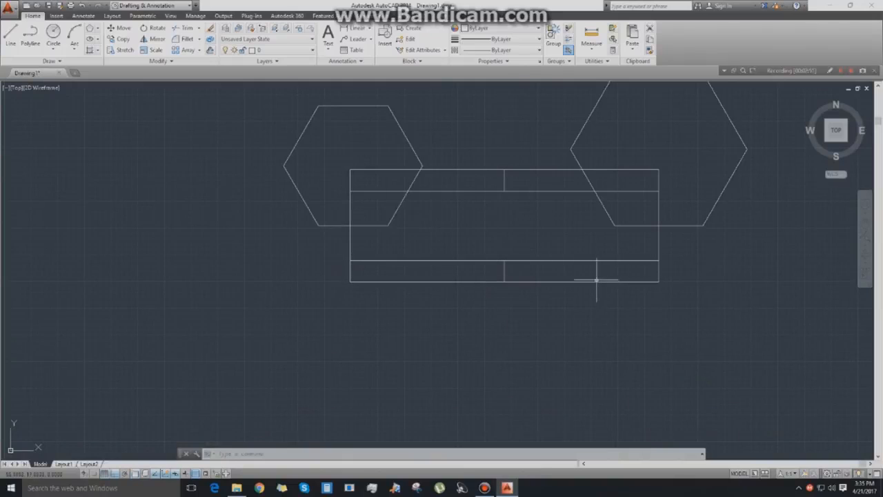
left_click(184, 28)
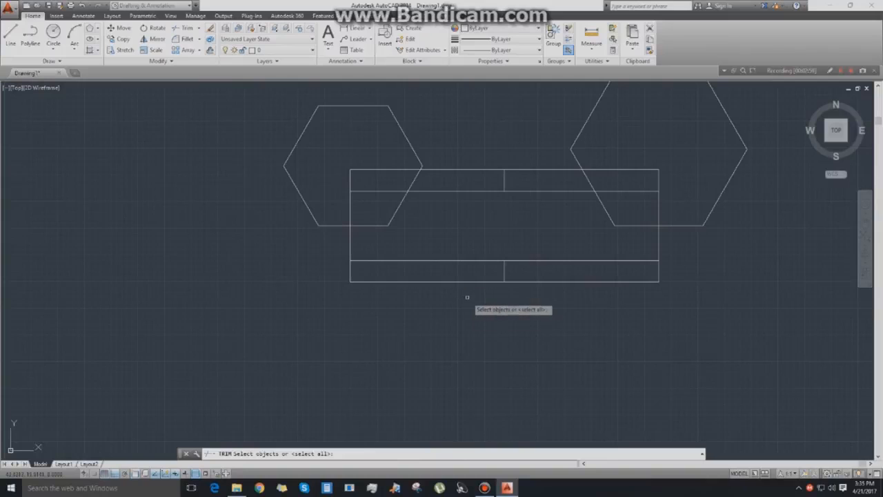
key("Return")
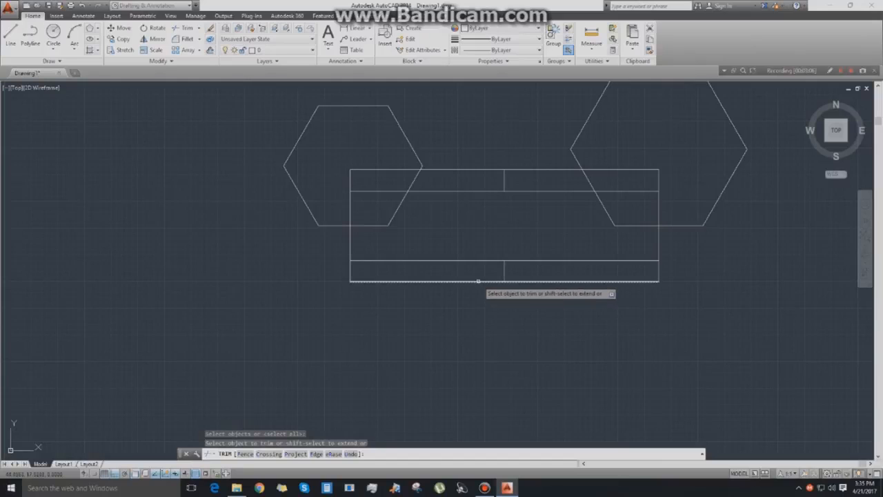
left_click(469, 281)
left_click(469, 281)
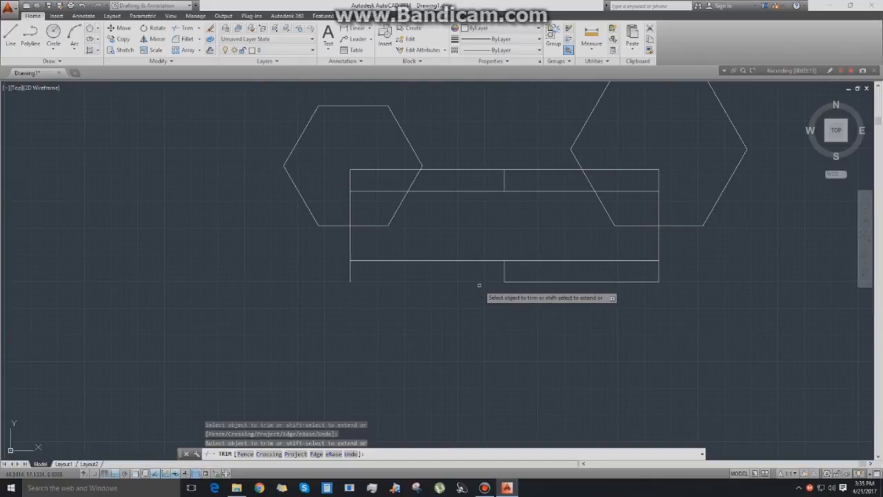
left_click(474, 261)
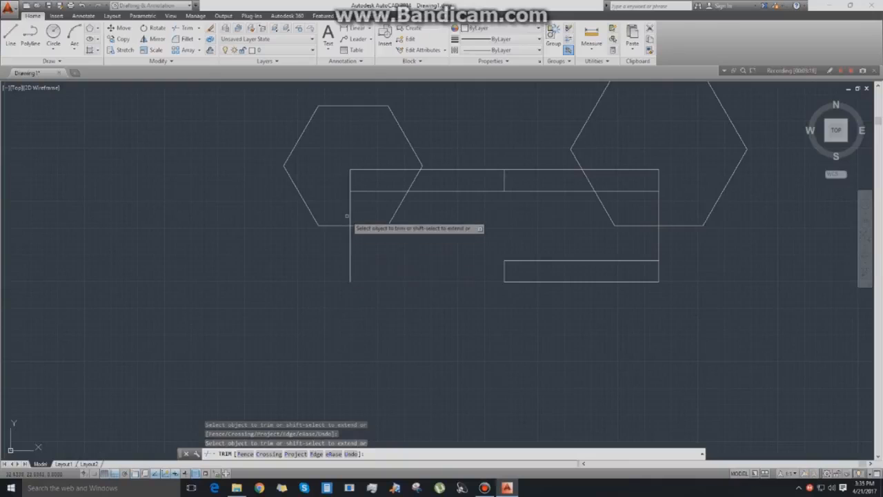
left_click(380, 191)
left_click(469, 169)
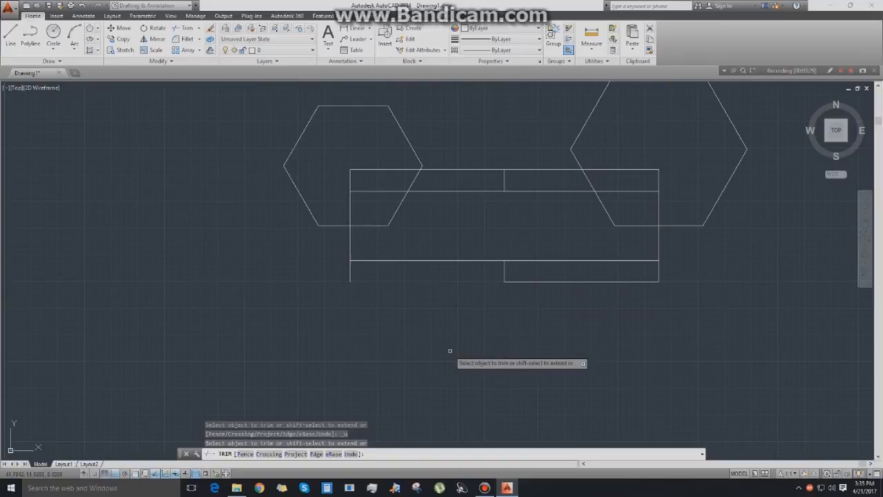
Undo the trims made on the divided rectangle and end the Trim command.
type("u")
key("Return")
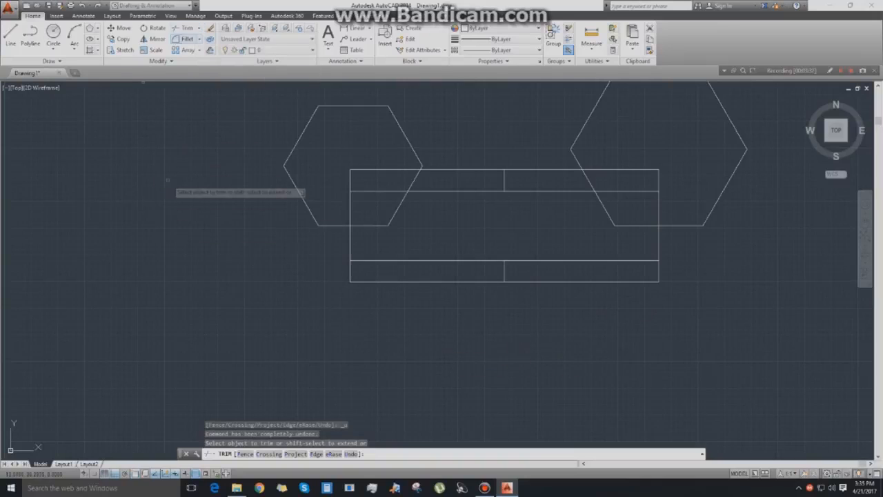
key("Escape")
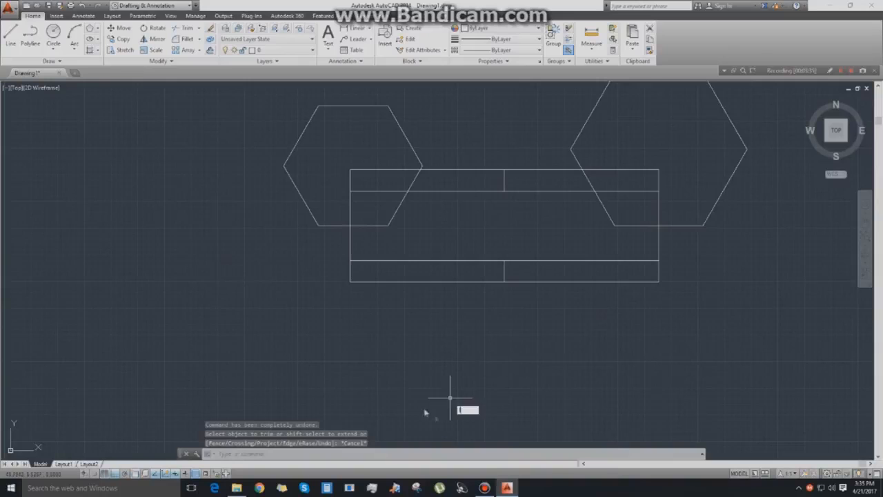
Draw a single horizontal line below the divided rectangle, starting left of it and ending just short of its right edge.
type("l")
key("Return")
left_click(296, 359)
left_click(632, 359)
key("Escape")
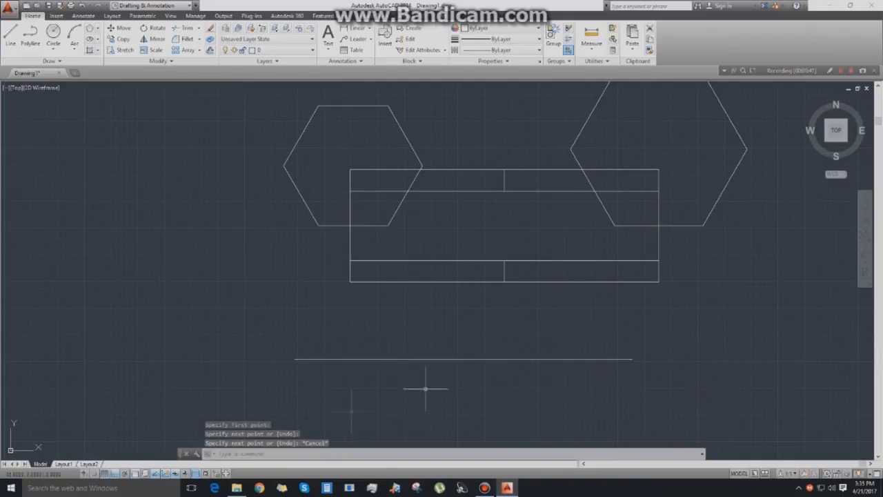
type("l")
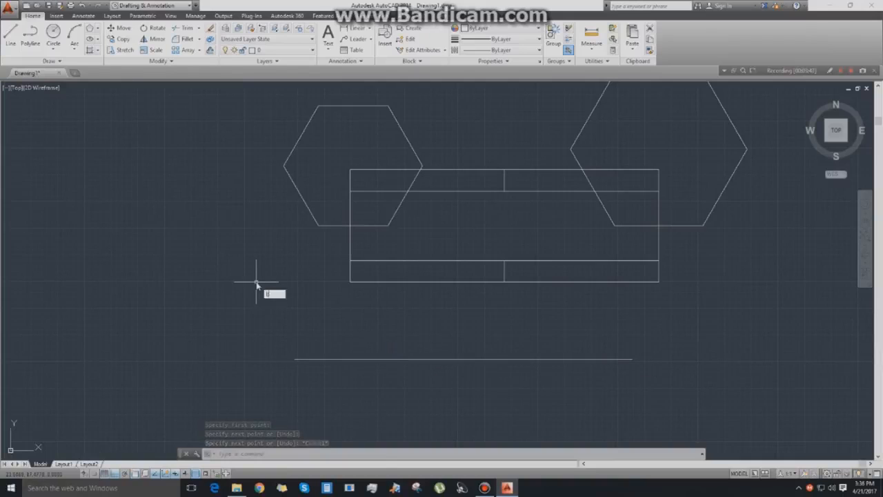
type(";")
key("Return")
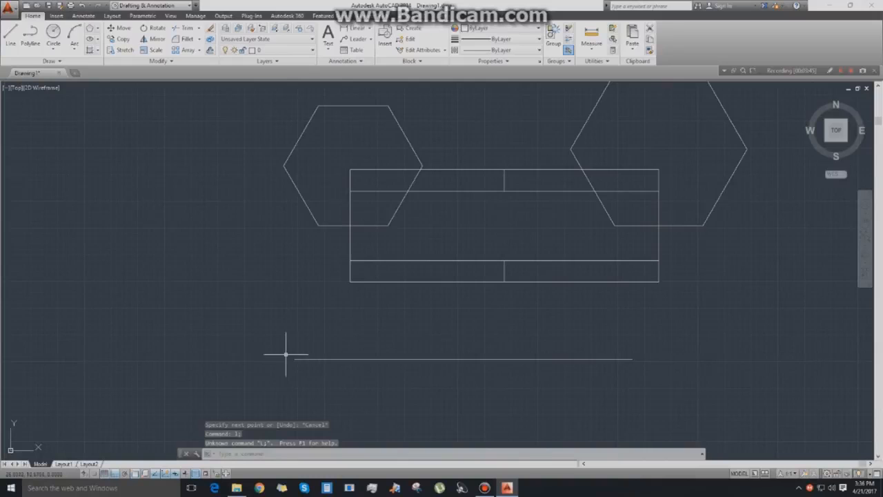
type("l")
key("Return")
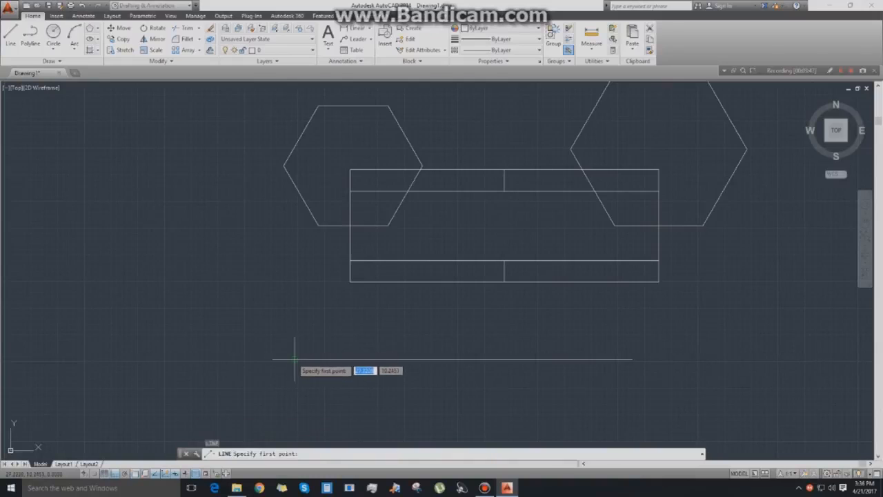
left_click(297, 359)
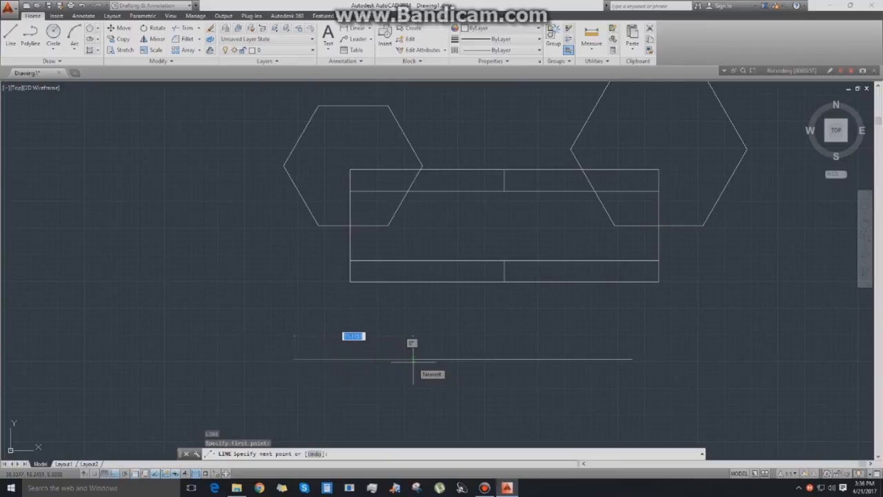
key("Escape")
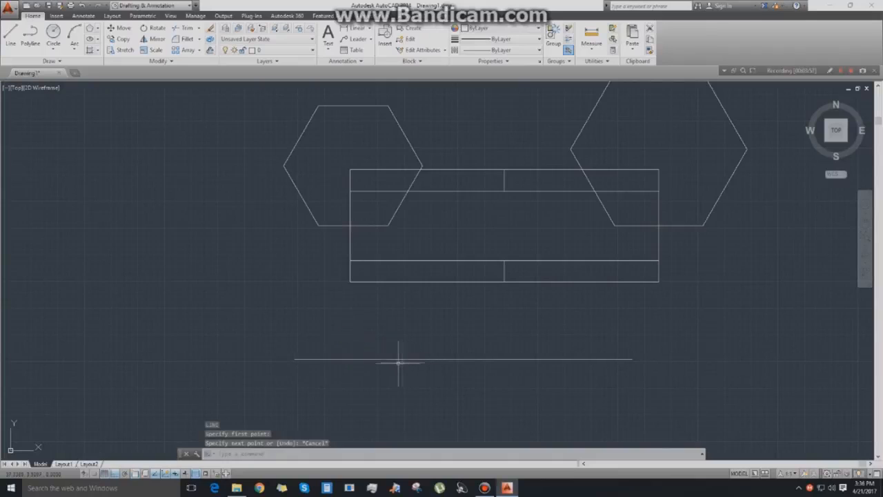
Draw a single vertical line crossing the left part of the horizontal line below the divided rectangle.
key("Return")
left_click(389, 307)
right_click(373, 323)
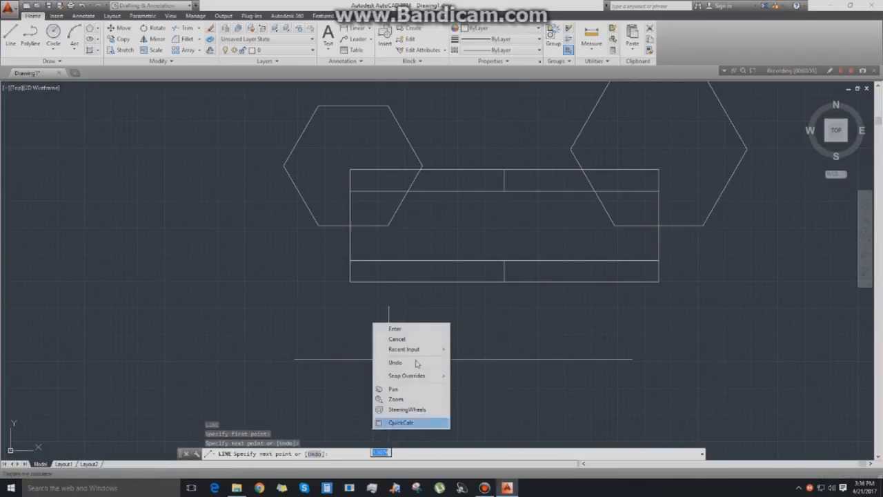
left_click(422, 330)
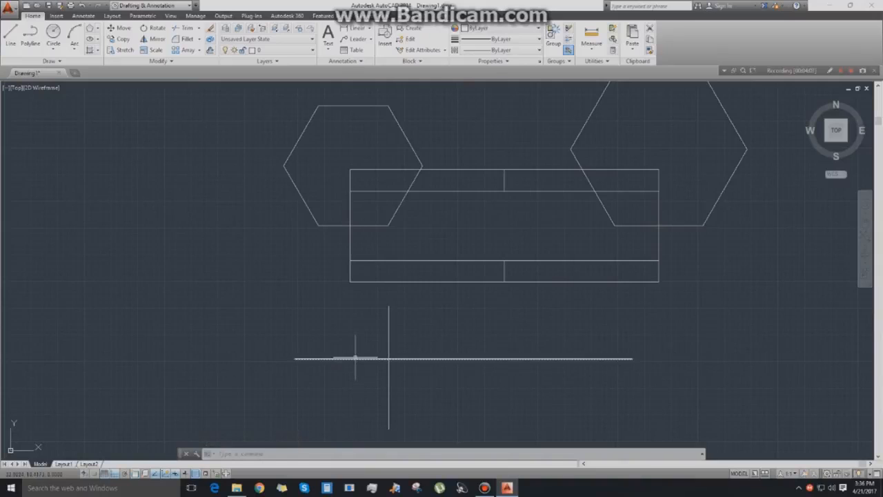
Trim the horizontal line left of the crossing and the vertical line above it, using all objects as cutting edges.
left_click(185, 29)
key("Return")
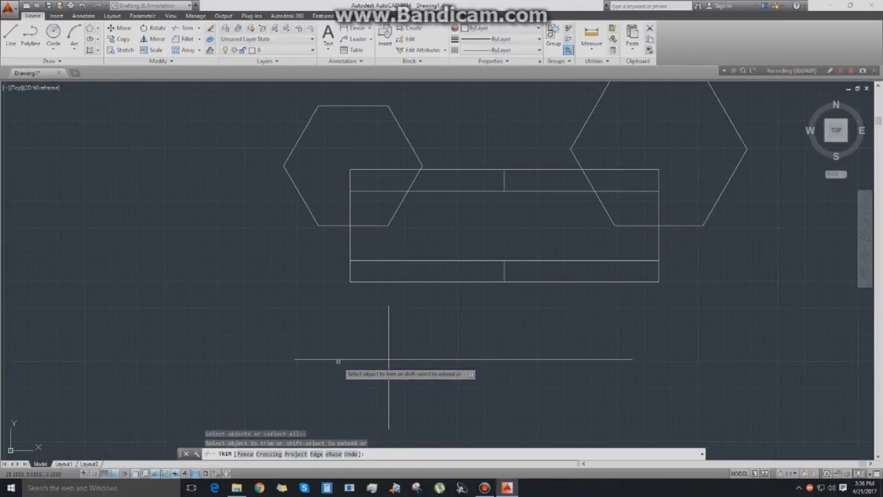
left_click(336, 358)
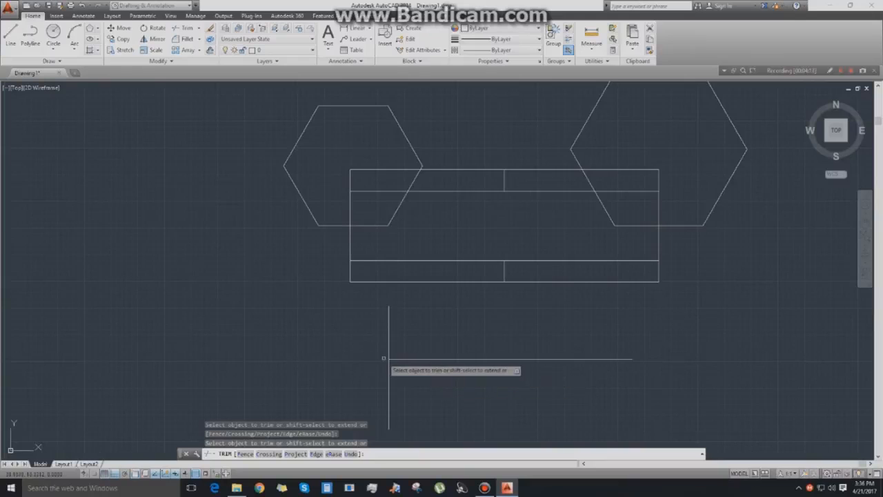
left_click(389, 336)
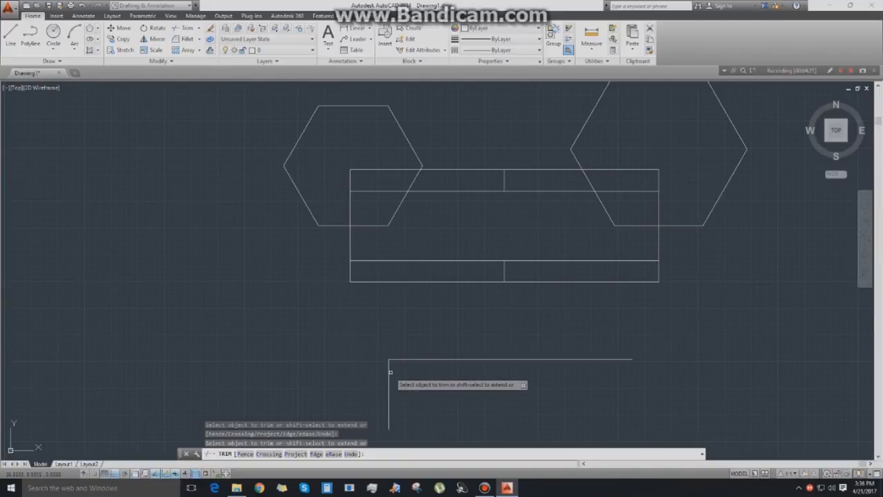
scroll(390, 359, "up", 6)
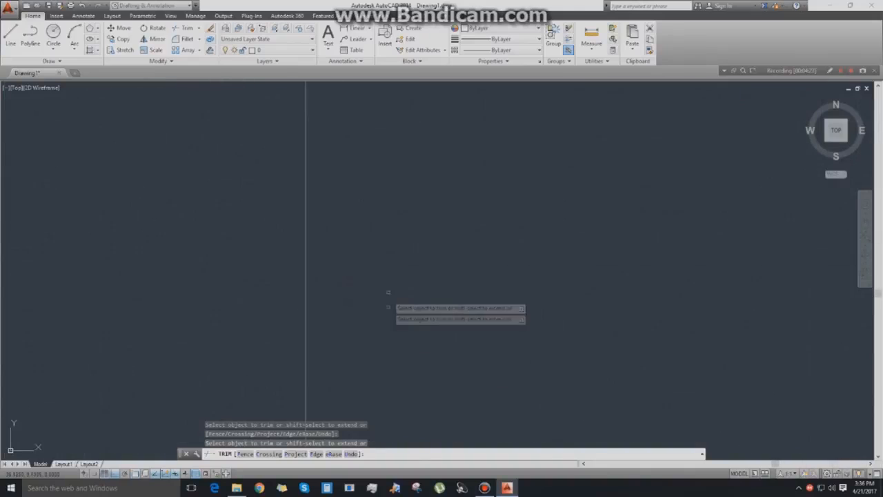
mouse_move(344, 256)
middle_mouse_down()
mouse_move(348, 395)
mouse_move(365, 367)
middle_mouse_up()
scroll(407, 359, "down", 5)
middle_click_drag(410, 353, 423, 296)
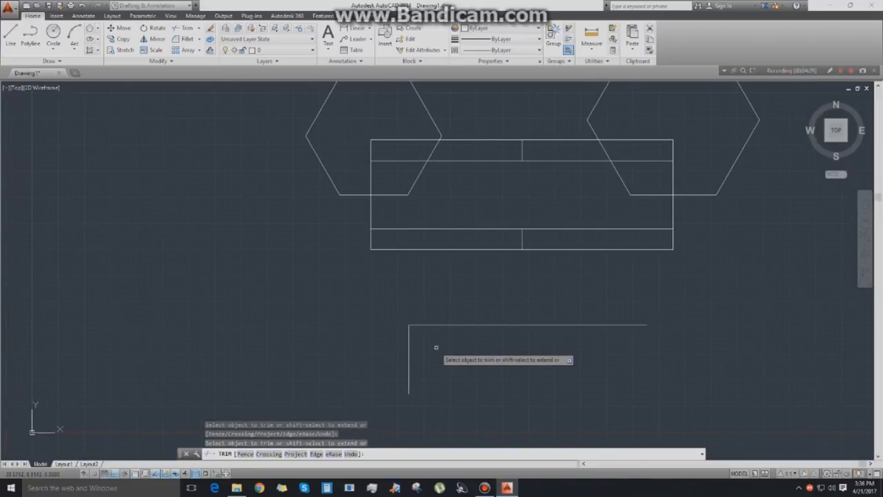
key("Escape")
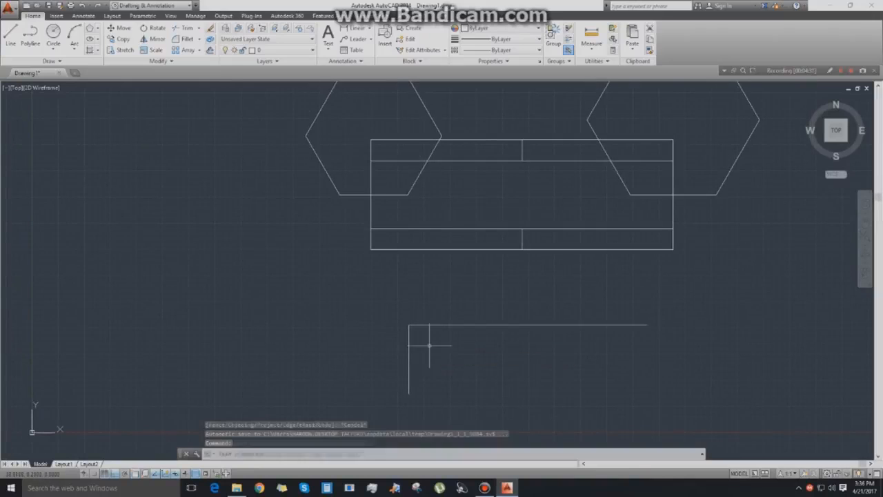
Undo the trims and remove the two crossing lines below the divided rectangle.
key("ctrl+z")
key("ctrl+z")
key("ctrl+z")
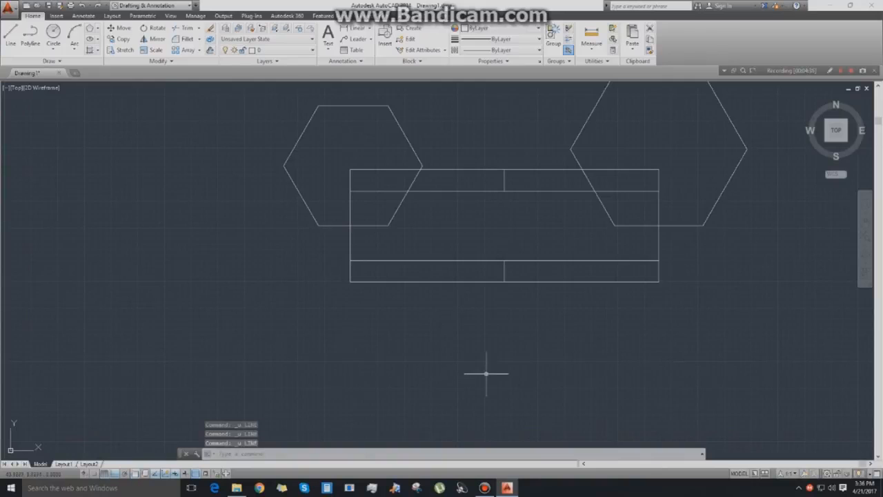
Copy both hexagons and the divided rectangle straight to the right, using a point on the rectangle's right edge as base point.
scroll(230, 232, "down", 3)
middle_click_drag(232, 247, 122, 241)
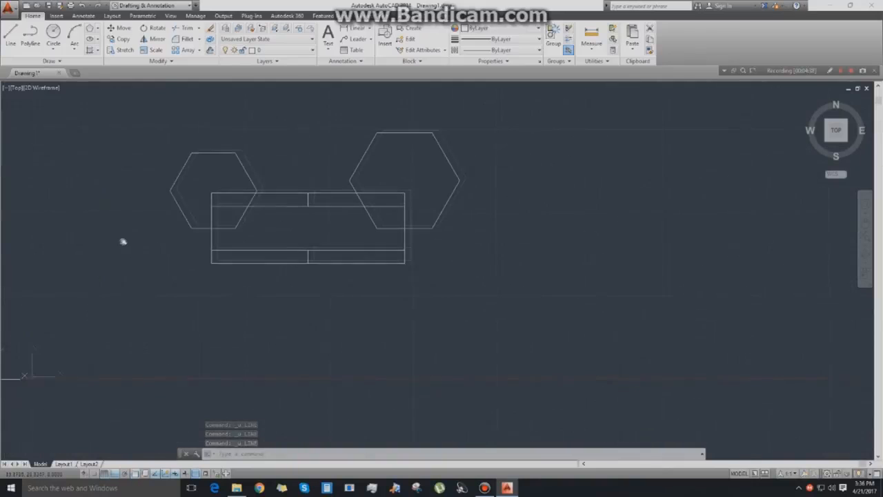
left_click(119, 38)
left_click(132, 104)
left_click(491, 305)
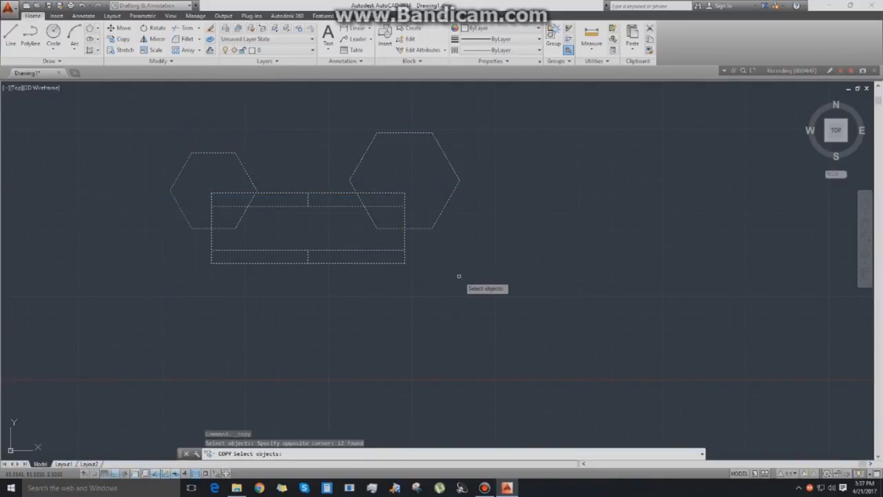
key("Return")
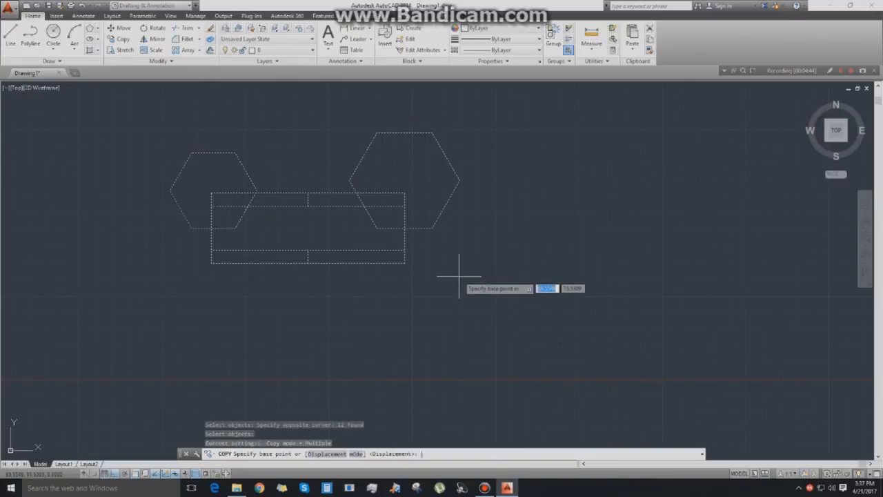
left_click(405, 228)
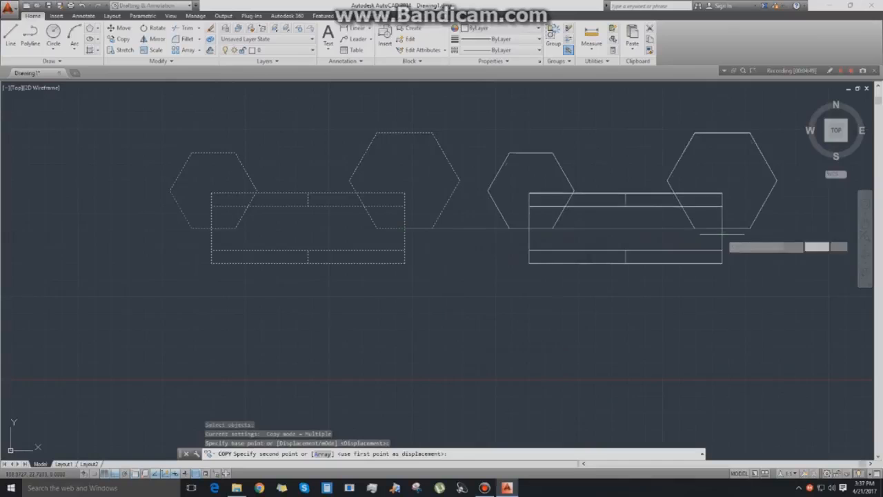
left_click(723, 228)
Place three more copies, one directly below the original and, with Ortho off, one diagonally lower right and one further down, ending the Copy command.
left_click(438, 382)
scroll(436, 379, "down", 1)
middle_click_drag(406, 340, 316, 229)
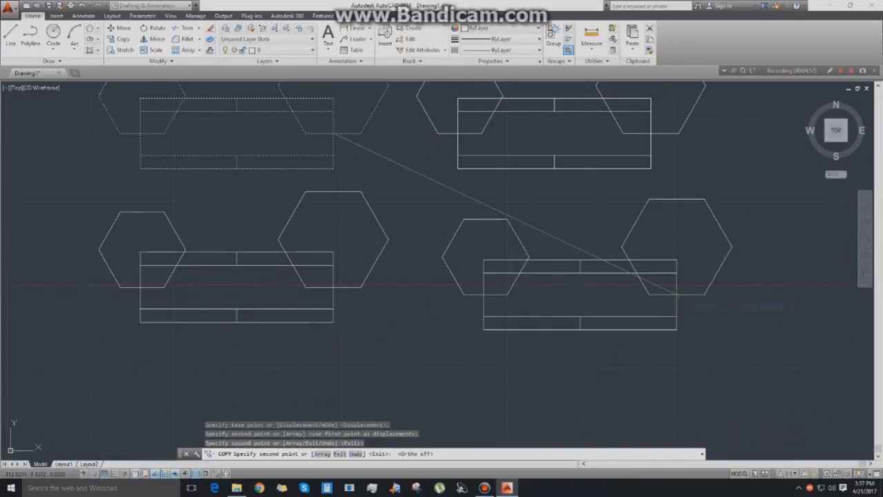
left_click(676, 295)
key("F8")
left_click(308, 417)
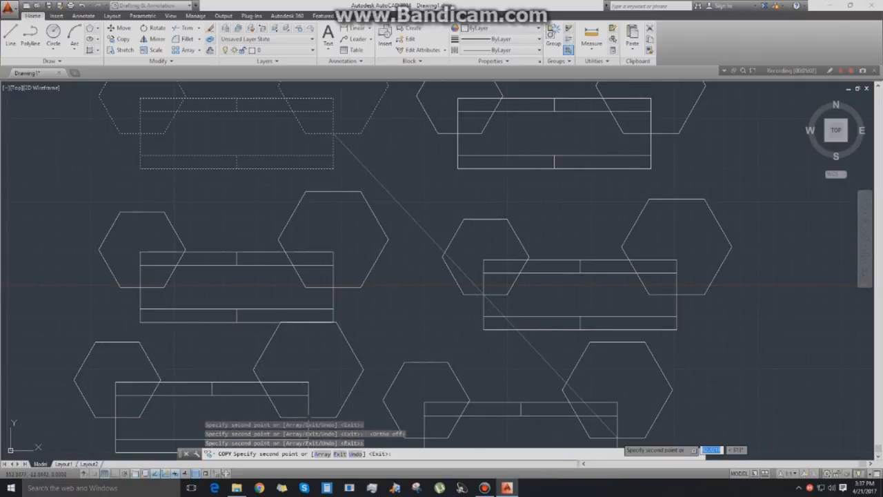
key("Return")
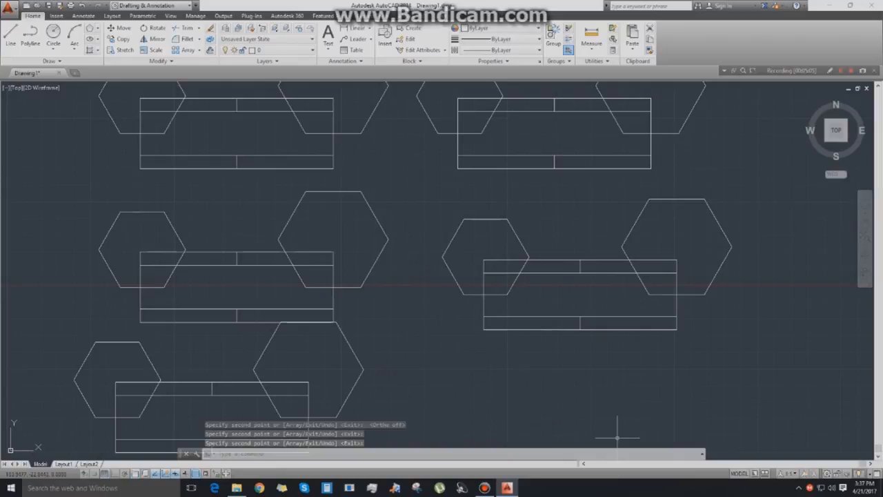
Zoom to show all objects and bring an empty area below the copied figures into view.
scroll(734, 321, "down", 1)
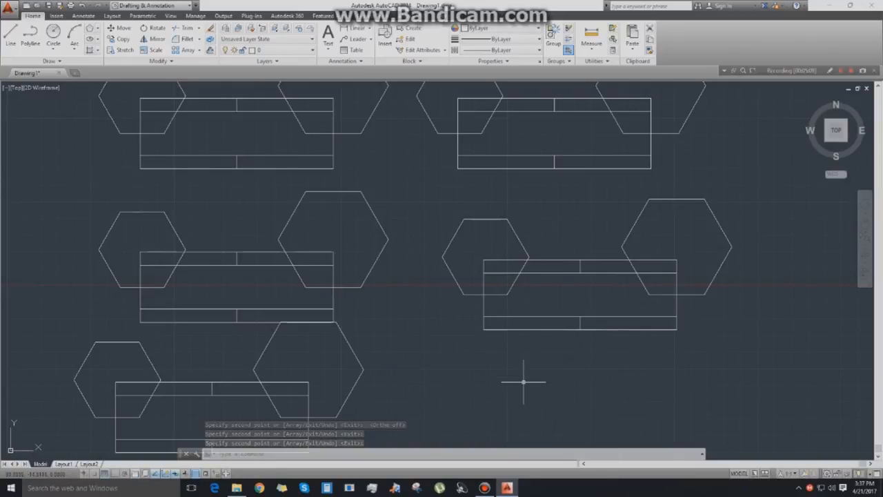
type("z")
key("Return")
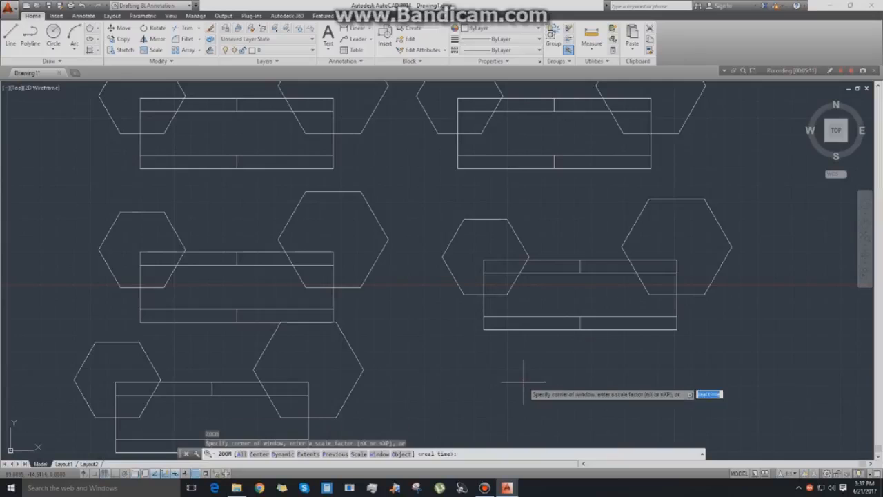
type("a")
key("Return")
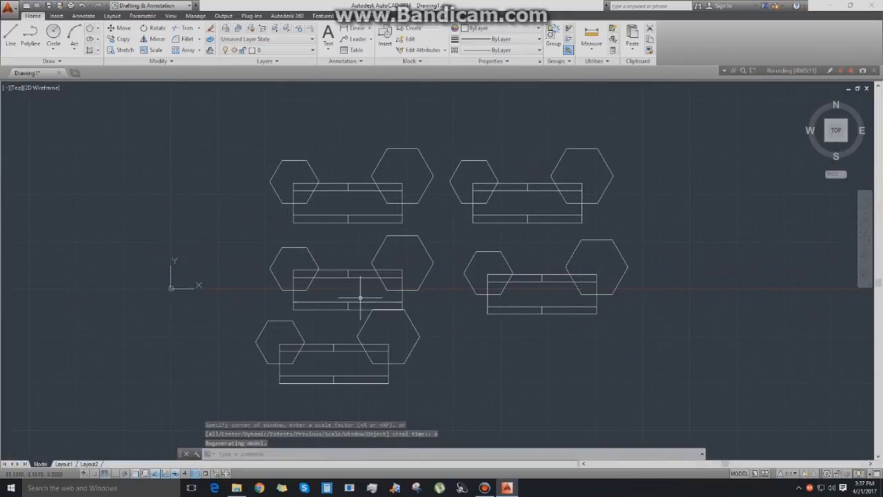
scroll(222, 159, "down", 2)
middle_click_drag(222, 159, 200, 147)
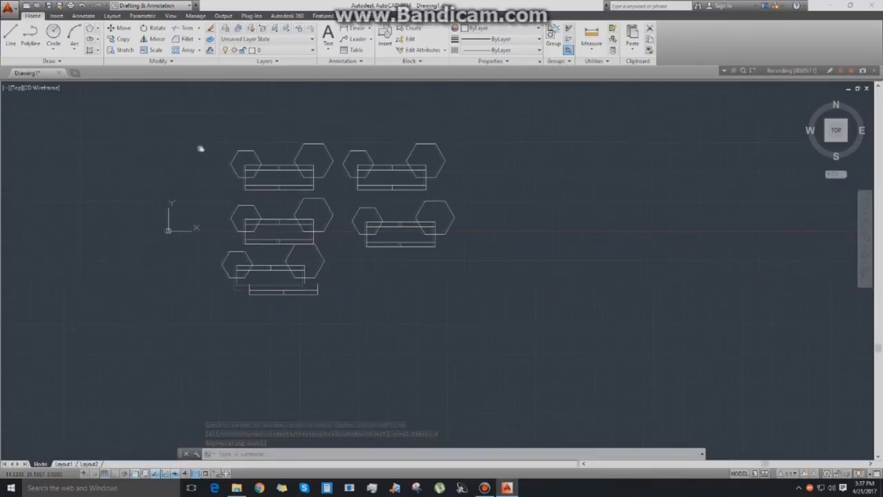
middle_click_drag(526, 412, 508, 382)
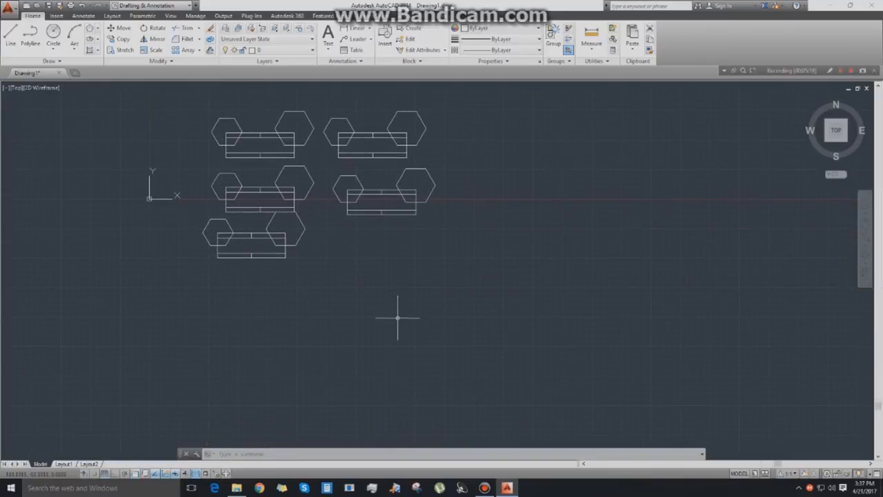
Turn Ortho mode on while starting a line in the empty area, and cancel the line.
key("Return")
left_click(427, 299)
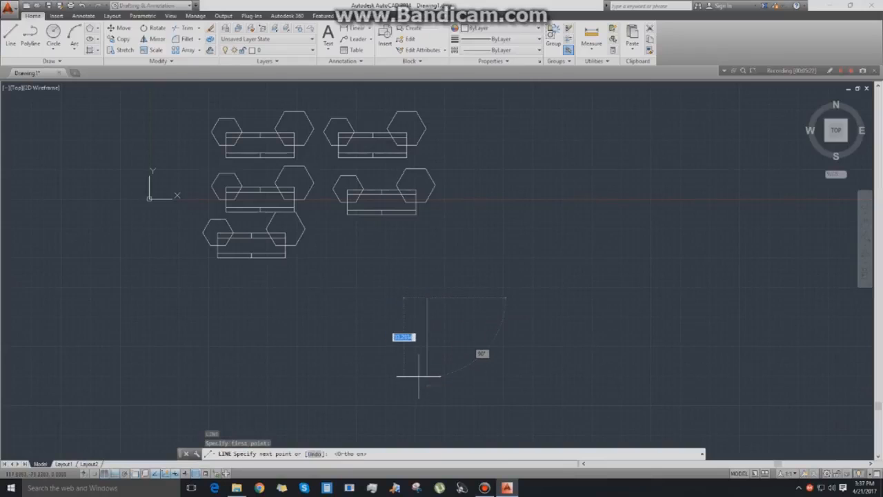
key("F8")
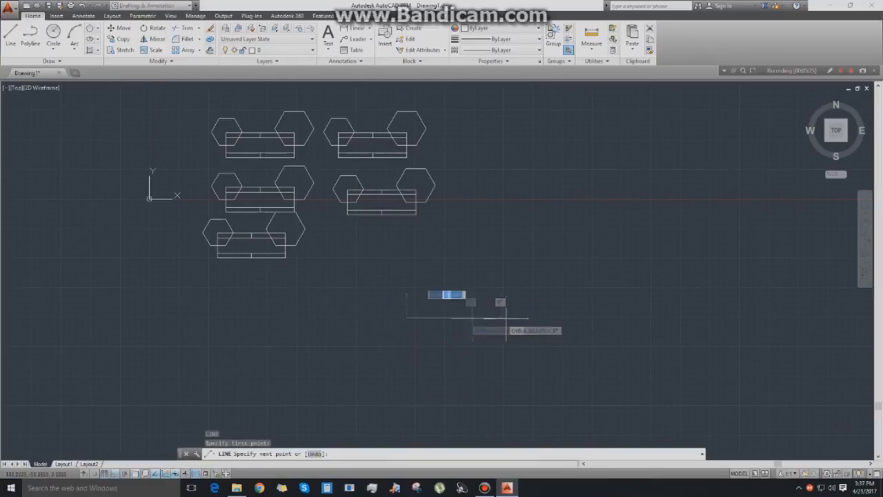
key("Escape")
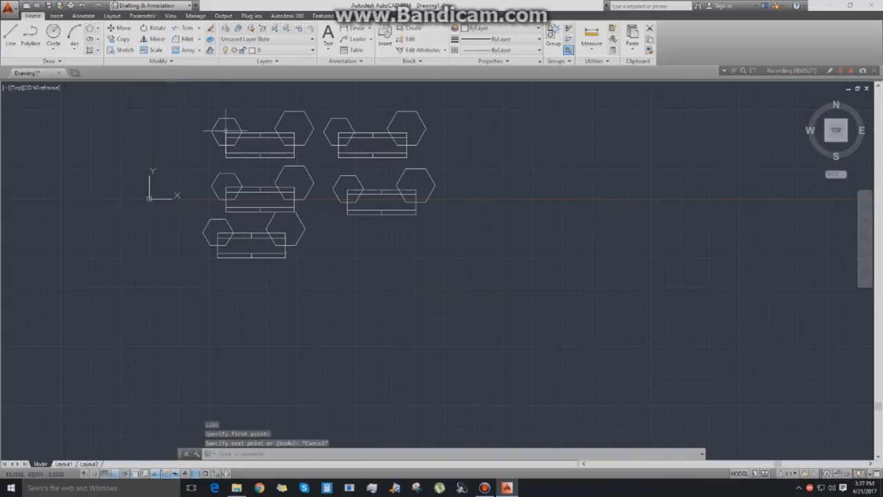
Draw an upright rectangle in the empty area below the copied figures.
left_click(91, 29)
left_click(388, 299)
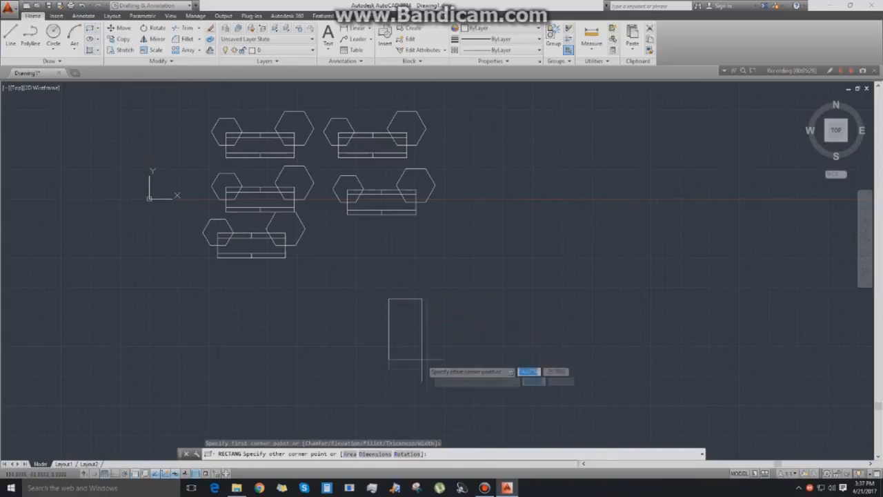
left_click(430, 372)
key("Escape")
Draw a single vertical line to the right of the new rectangle, extending beyond its top and bottom edges.
type("l")
key("Return")
left_click(460, 276)
left_click(460, 394)
key("Escape")
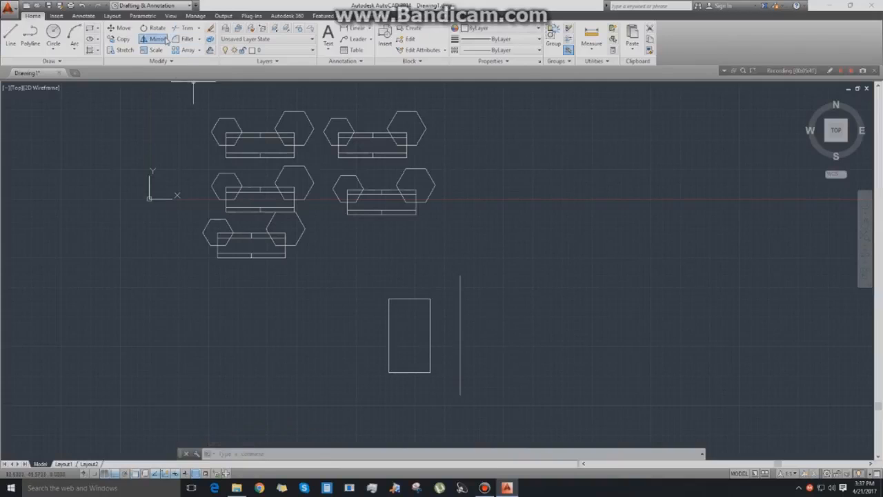
Mirror the upright rectangle across the vertical line, keeping the source rectangle.
left_click(162, 39)
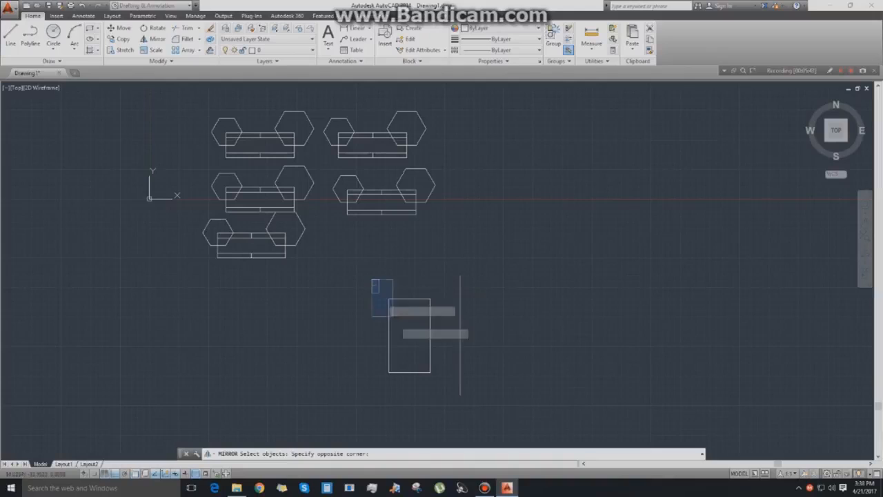
left_click(372, 279)
left_click(443, 390)
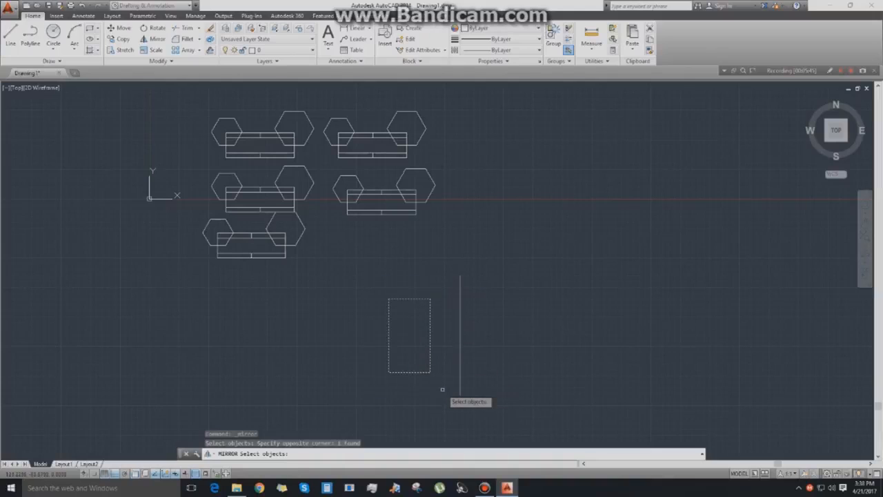
key("Return")
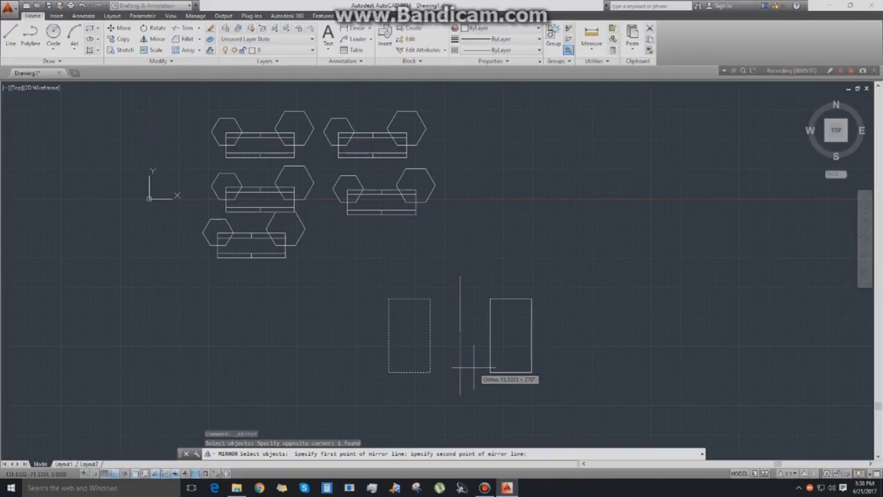
left_click(474, 368)
key("Return")
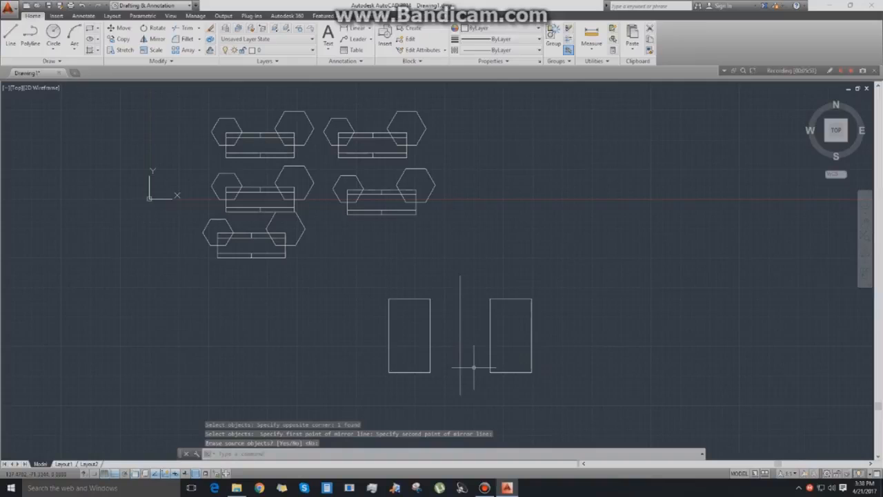
Draw a wide horizontal rectangle in the empty area to the right of the two upright rectangles.
mouse_move(484, 378)
middle_mouse_down()
mouse_move(474, 328)
mouse_move(458, 361)
middle_mouse_up()
scroll(475, 329, "down", 1)
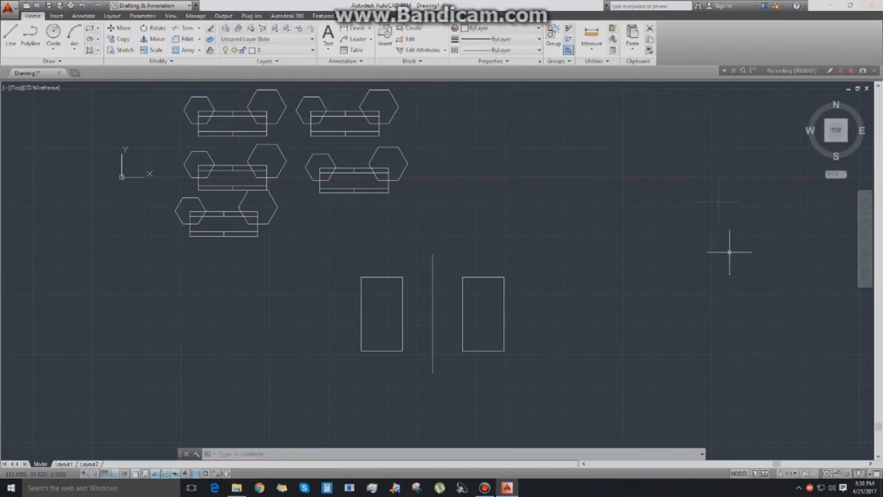
mouse_move(437, 249)
middle_mouse_down()
mouse_move(329, 234)
mouse_move(321, 292)
middle_mouse_up()
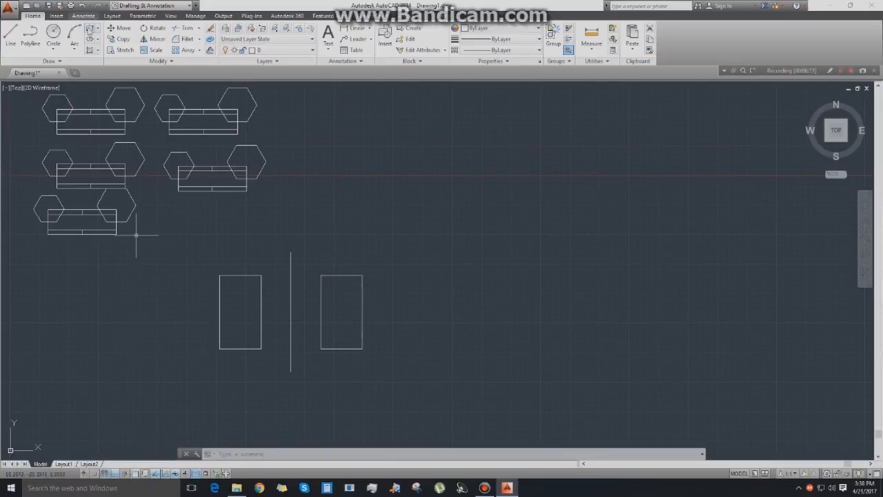
left_click(91, 29)
left_click(427, 314)
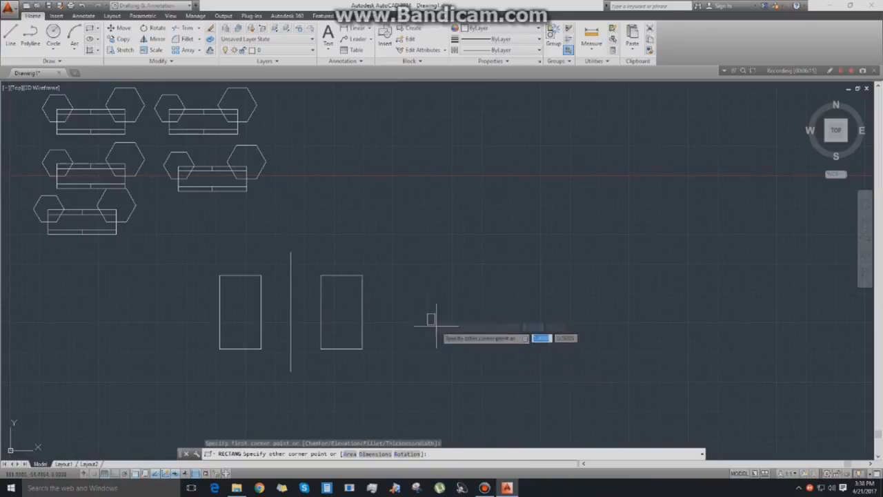
left_click(598, 364)
Draw a single horizontal line above the wide rectangle, extending beyond both of its ends.
type("l")
key("Return")
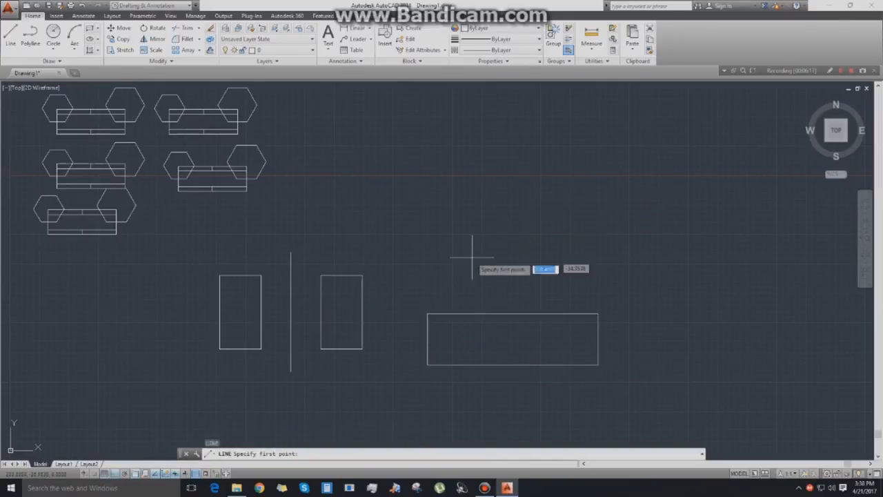
left_click(392, 267)
left_click(681, 268)
key("Return")
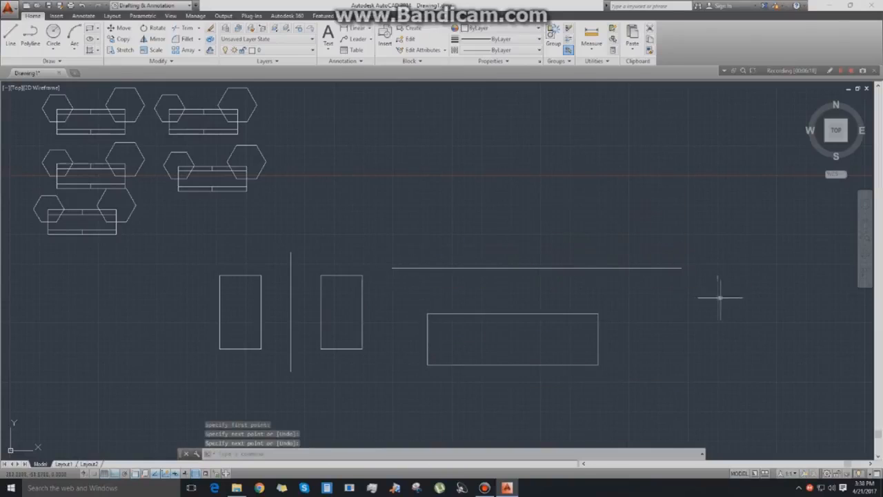
Mirror the wide rectangle across the horizontal line above it, keeping the source rectangle.
left_click(154, 39)
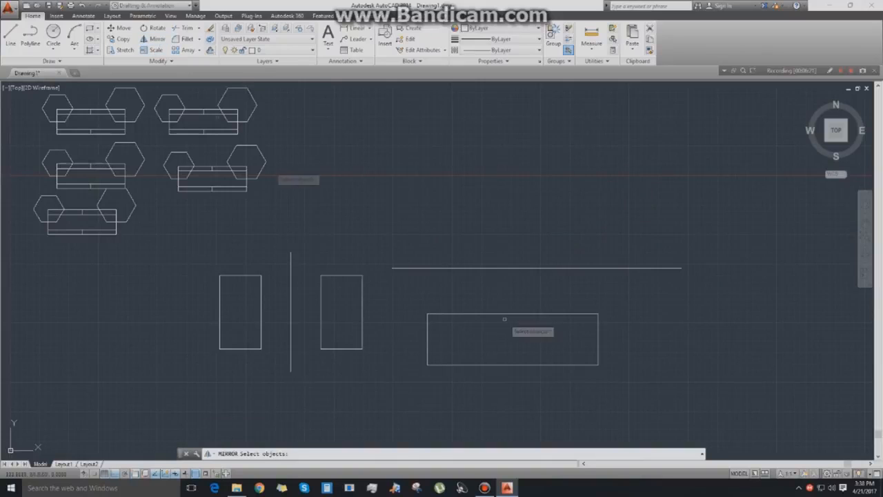
left_click(419, 298)
left_click(661, 409)
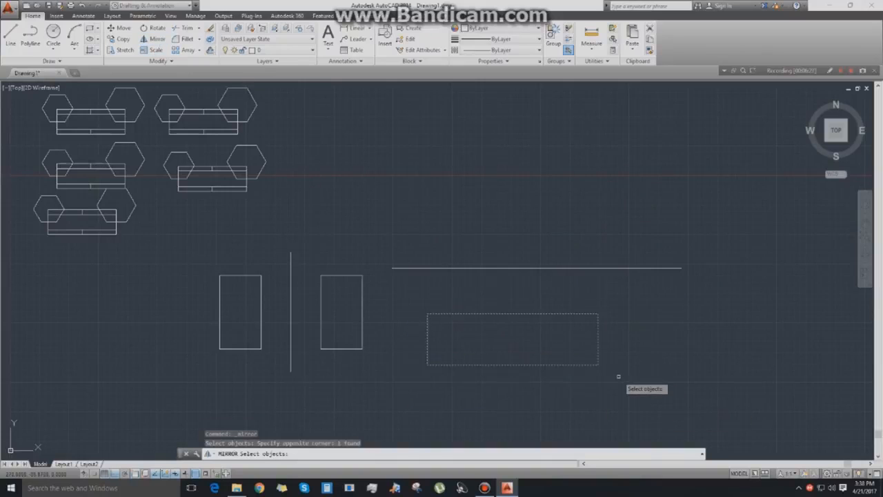
key("Return")
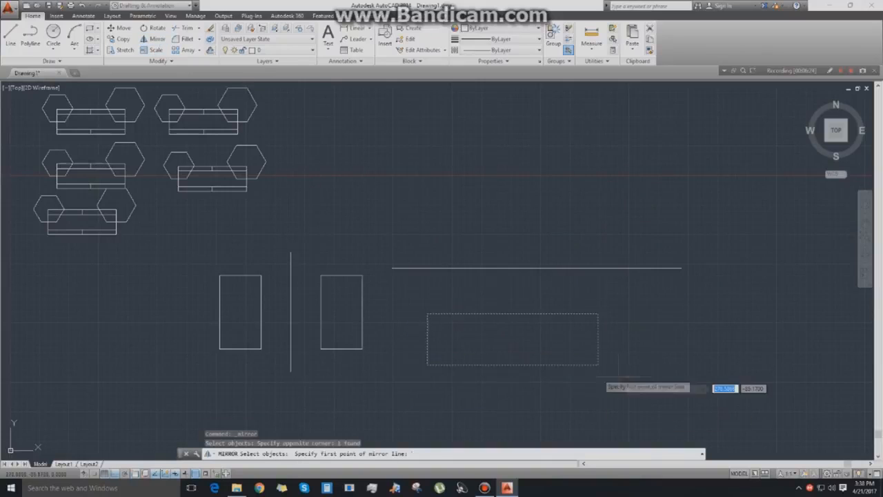
left_click(536, 268)
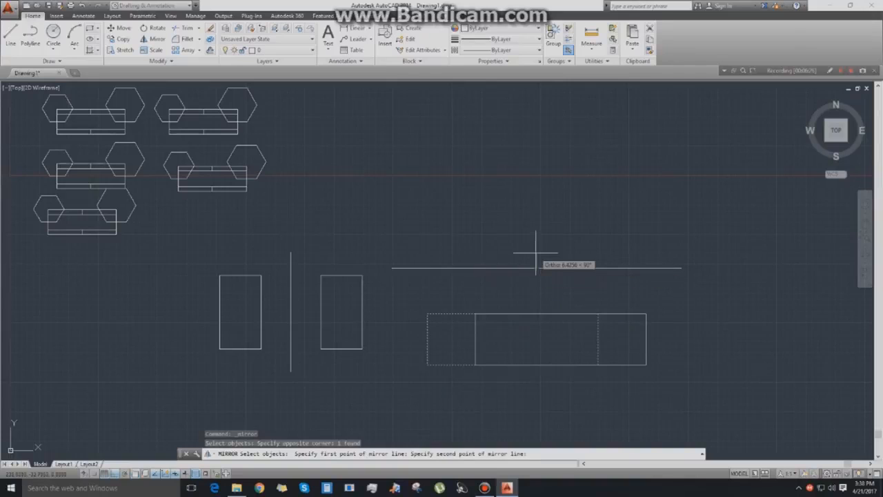
left_click(560, 281)
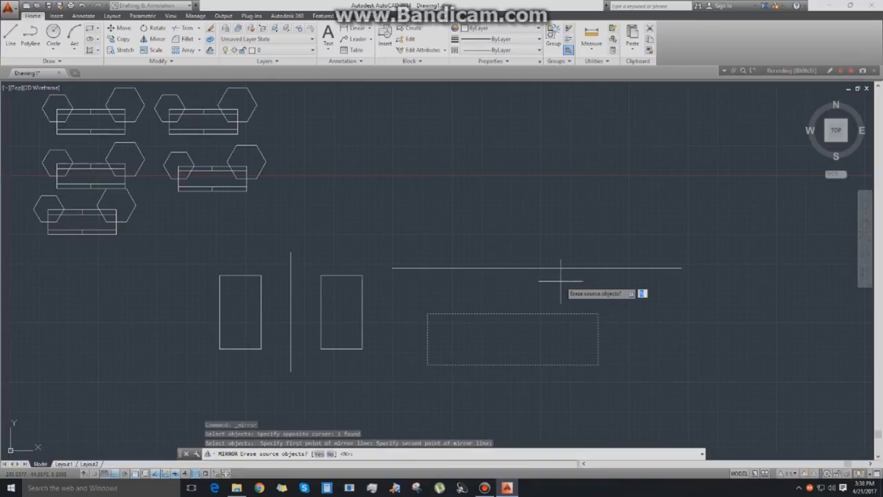
key("Return")
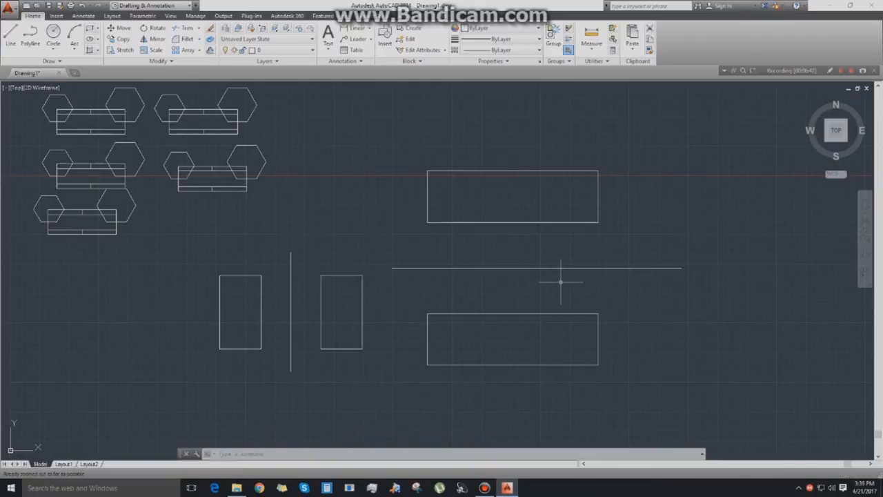
Zoom in on the top edge and upper corners of the mirrored upright rectangle.
mouse_move(553, 283)
middle_mouse_down()
mouse_move(539, 270)
mouse_move(593, 294)
middle_mouse_up()
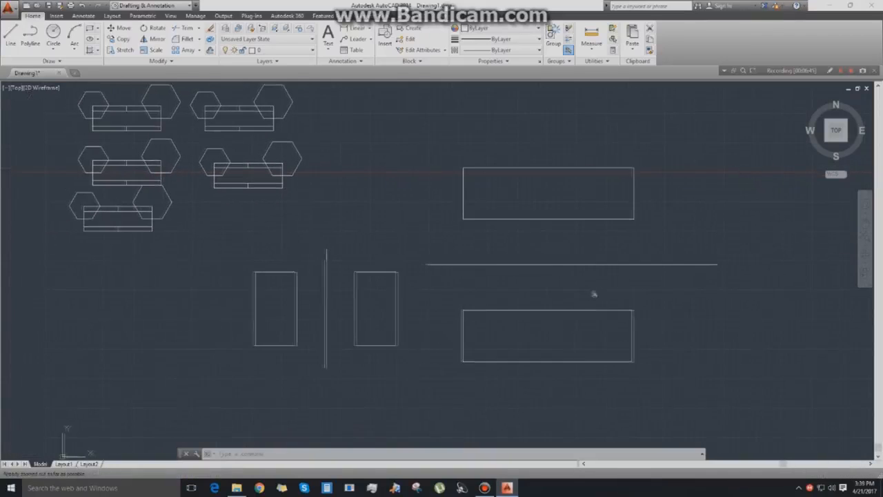
mouse_move(558, 270)
middle_mouse_down()
mouse_move(518, 264)
mouse_move(457, 232)
middle_mouse_up()
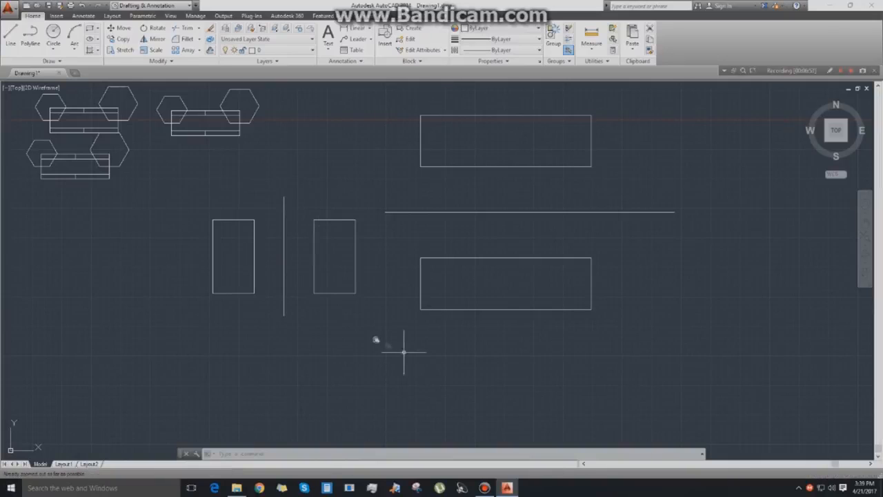
middle_click_drag(404, 351, 371, 339)
scroll(298, 202, "up", 5)
scroll(335, 248, "up", 2)
scroll(333, 246, "down", 2)
mouse_move(338, 249)
middle_mouse_down()
mouse_move(456, 263)
mouse_move(443, 233)
mouse_move(447, 207)
middle_mouse_up()
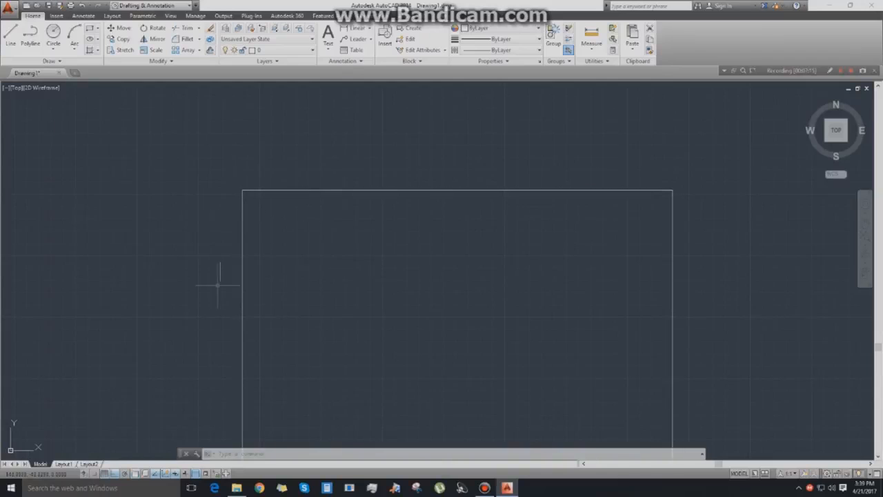
left_click(198, 39)
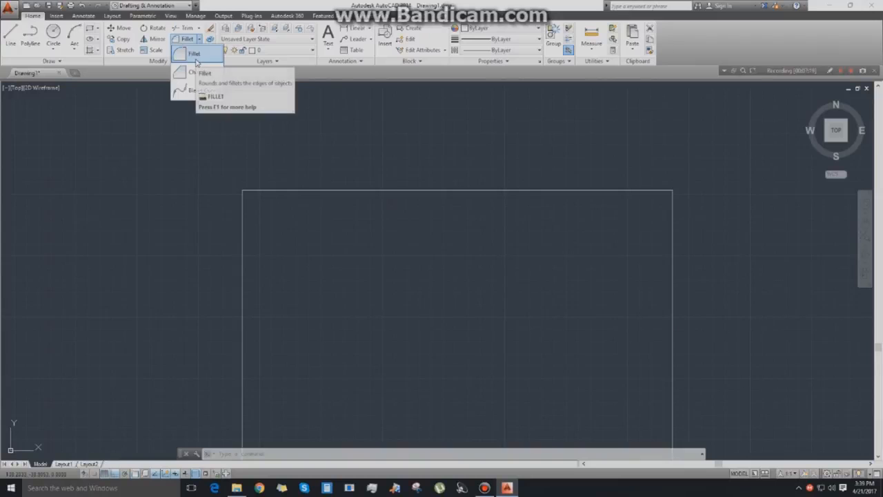
left_click(196, 57)
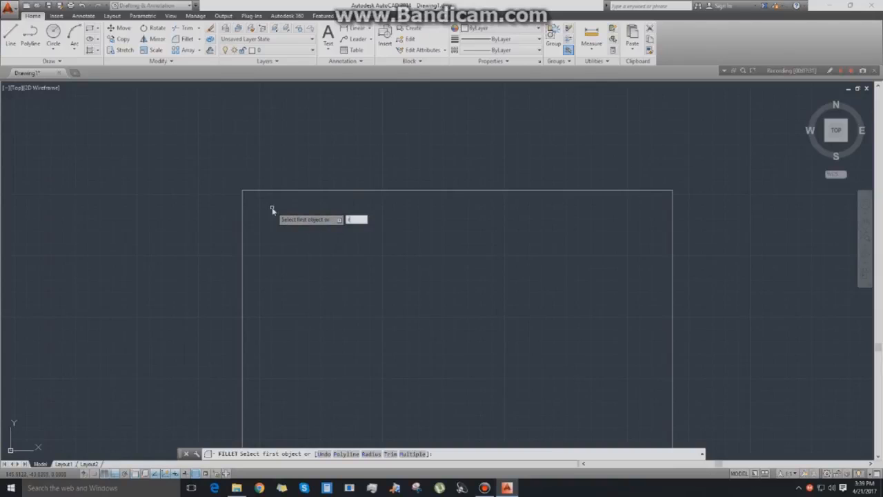
key("Return")
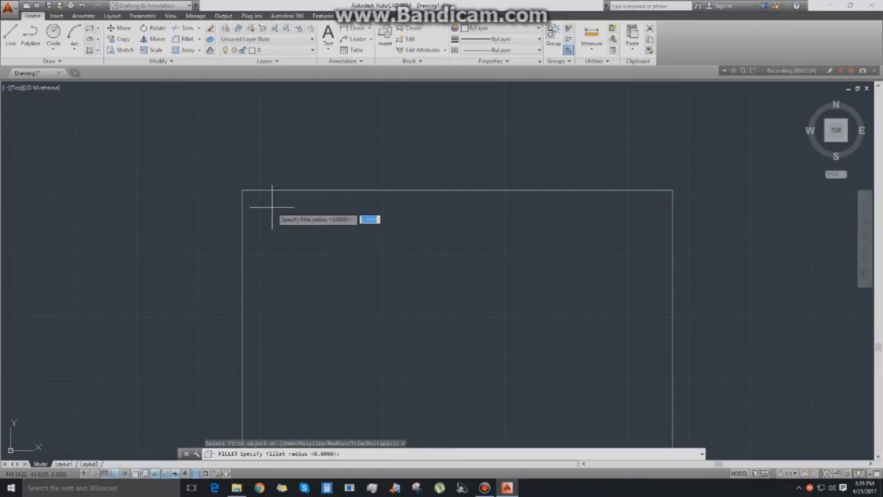
key("Escape")
right_click(272, 206)
key("Escape")
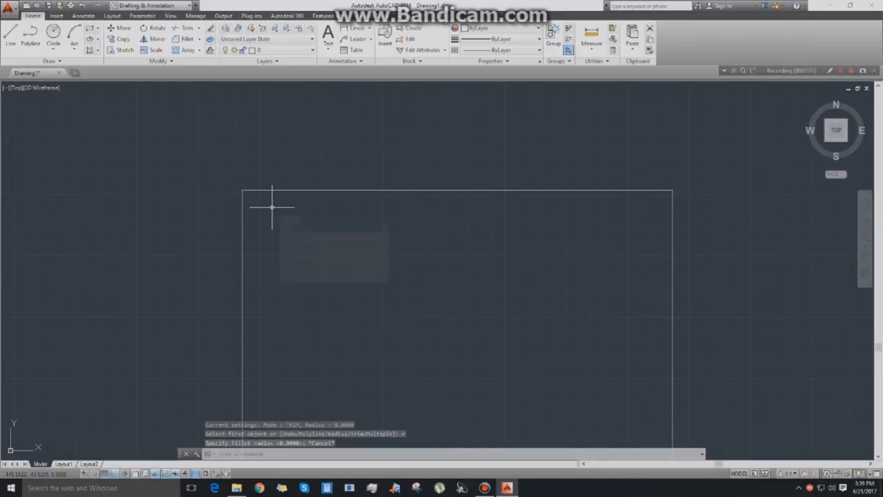
key("Escape")
type("f")
key("Return")
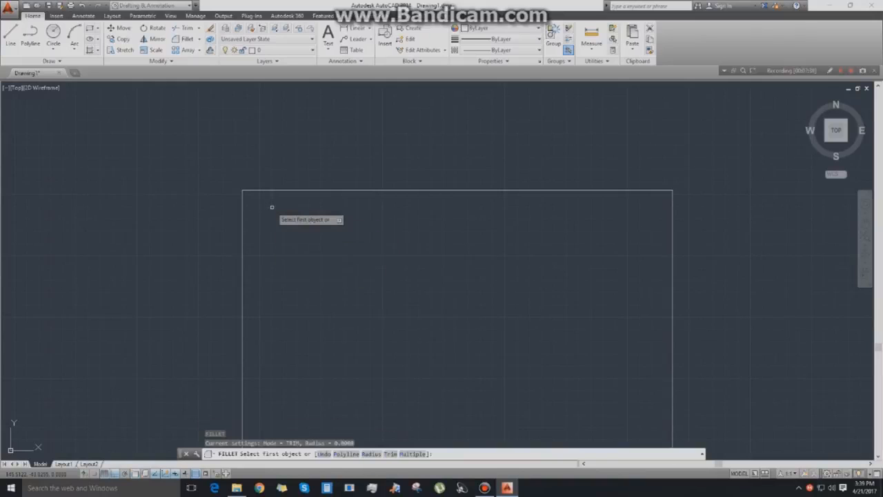
type("d")
key("Return")
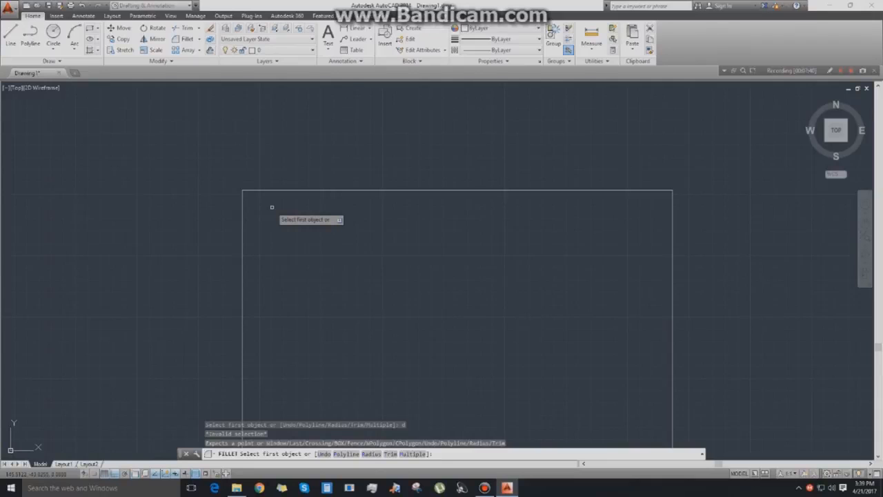
key("Escape")
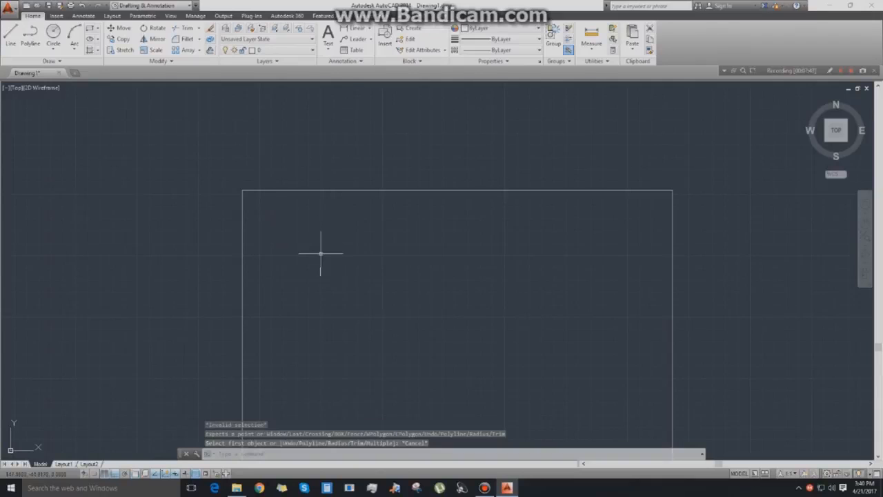
Fillet the upper-left corner of the mirrored upright rectangle with a radius of 2.
type("f")
key("Return")
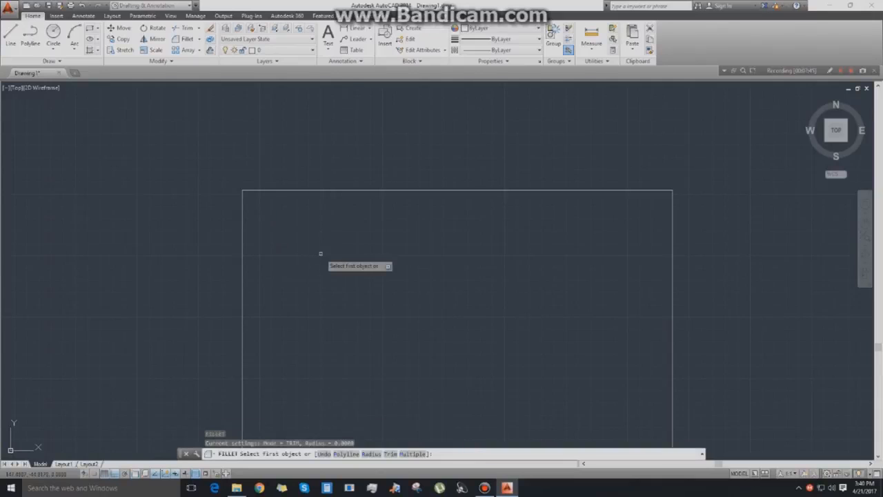
type("r")
key("Return")
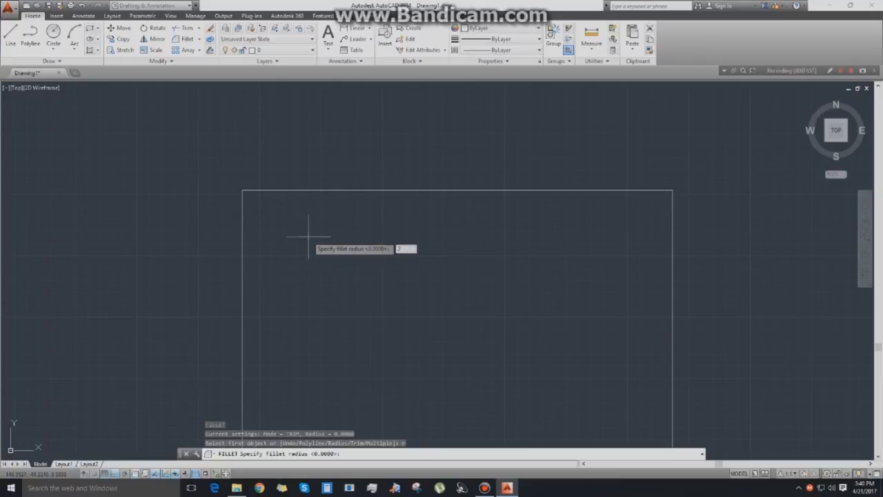
type("2")
key("Return")
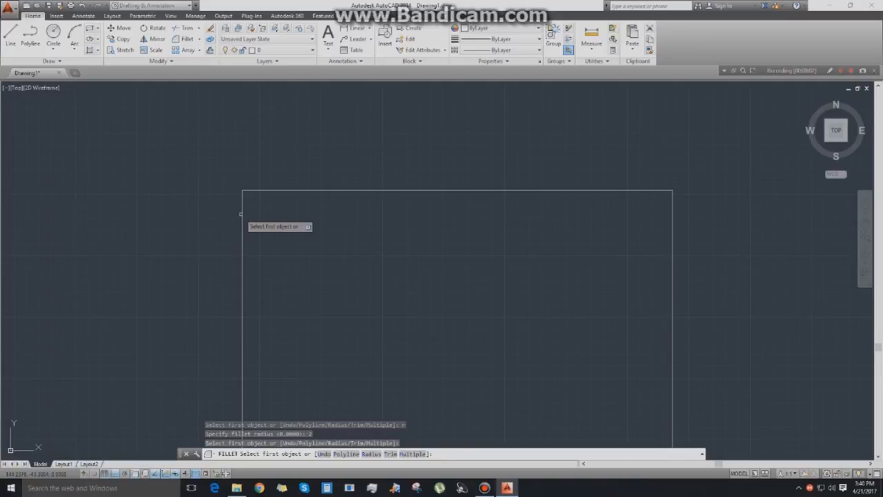
left_click(241, 214)
left_click(260, 191)
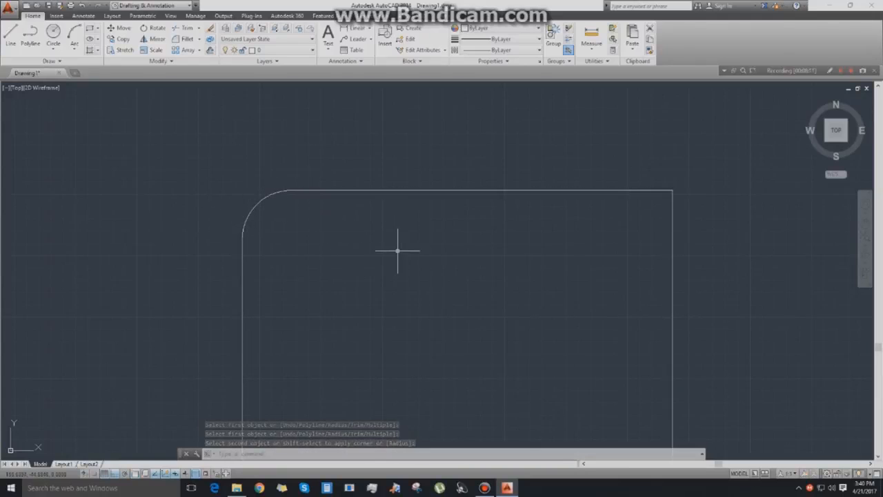
Fillet the upper-right corner of the same upright rectangle with the same radius of 2.
key("Return")
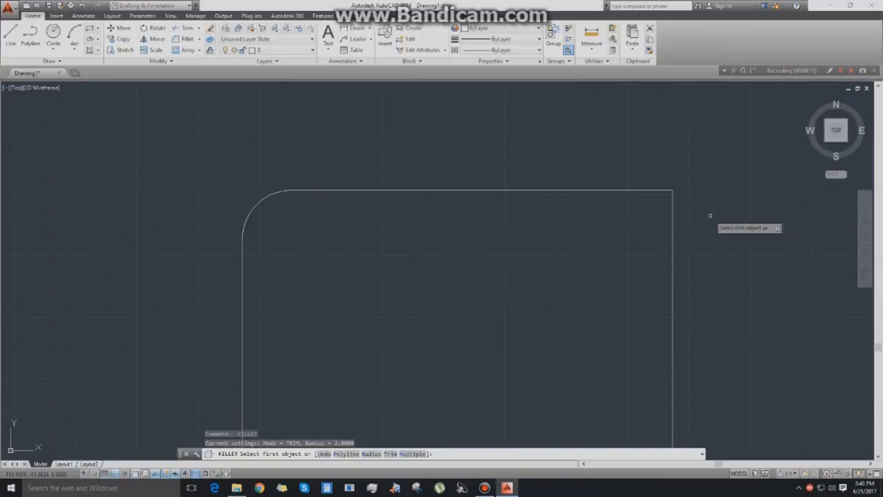
left_click(673, 236)
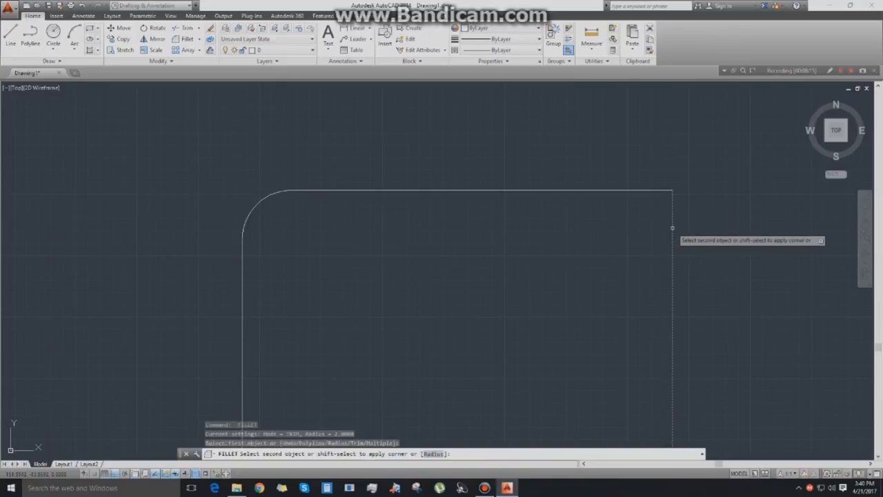
left_click(658, 188)
Fillet the lower-right and lower-left corners of the upright rectangle with the same radius of 2.
scroll(635, 213, "down", 4)
middle_click_drag(537, 138, 442, 15)
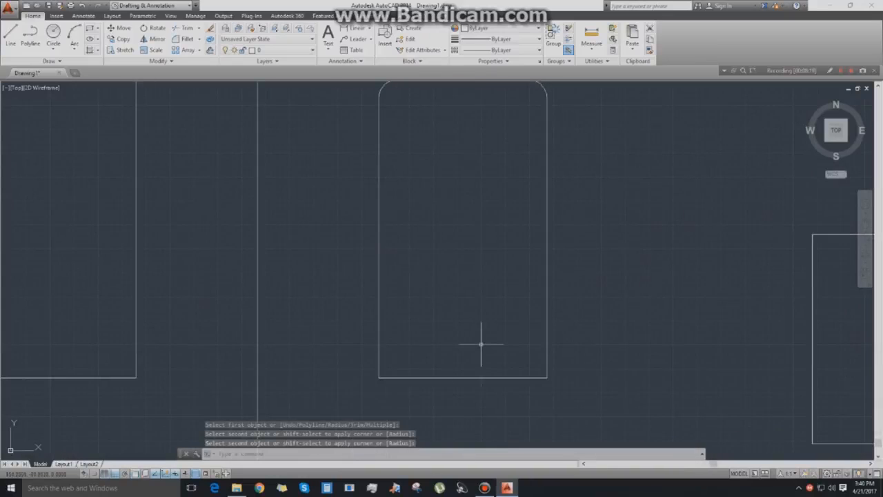
key("Return")
left_click(548, 354)
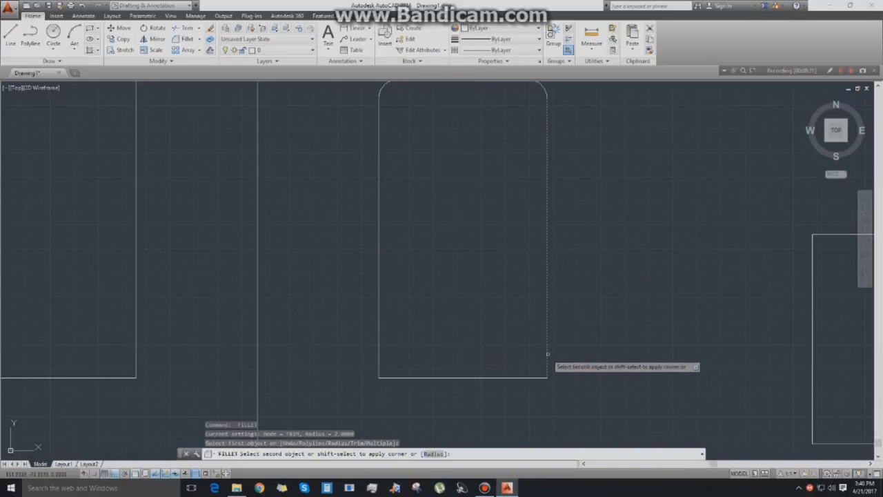
left_click(532, 377)
key("Return")
left_click(388, 376)
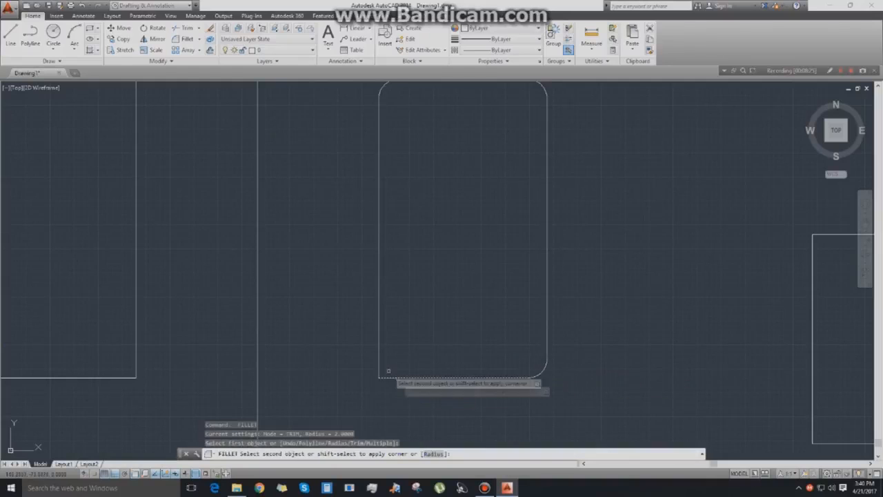
left_click(379, 359)
scroll(336, 253, "down", 5)
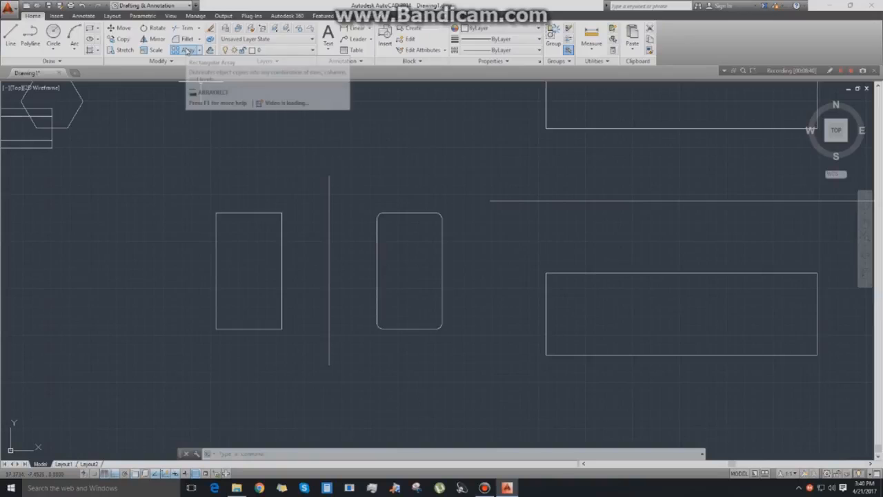
scroll(387, 156, "down", 2)
middle_click_drag(401, 156, 320, 223)
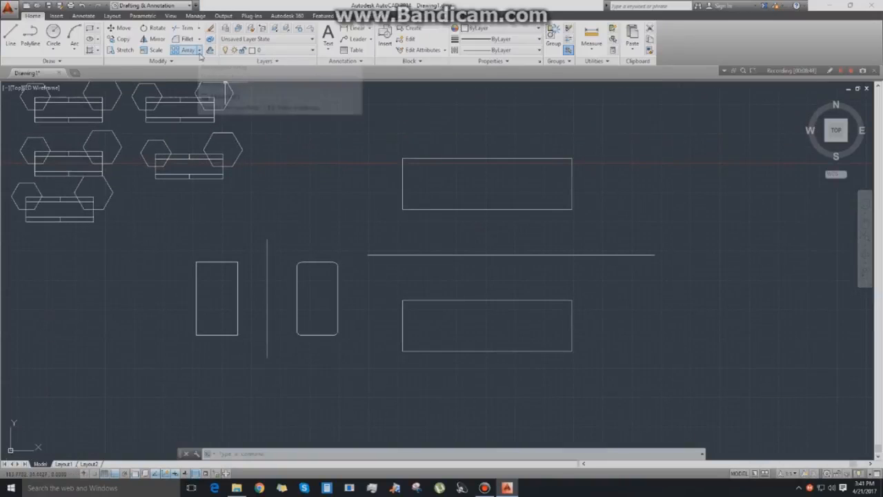
scroll(304, 265, "up", 4)
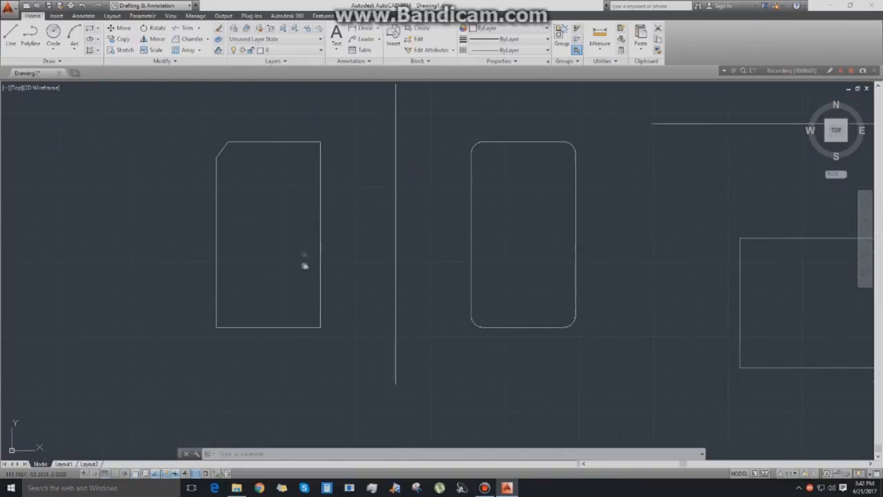
middle_click_drag(304, 266, 275, 337)
scroll(272, 315, "down", 5)
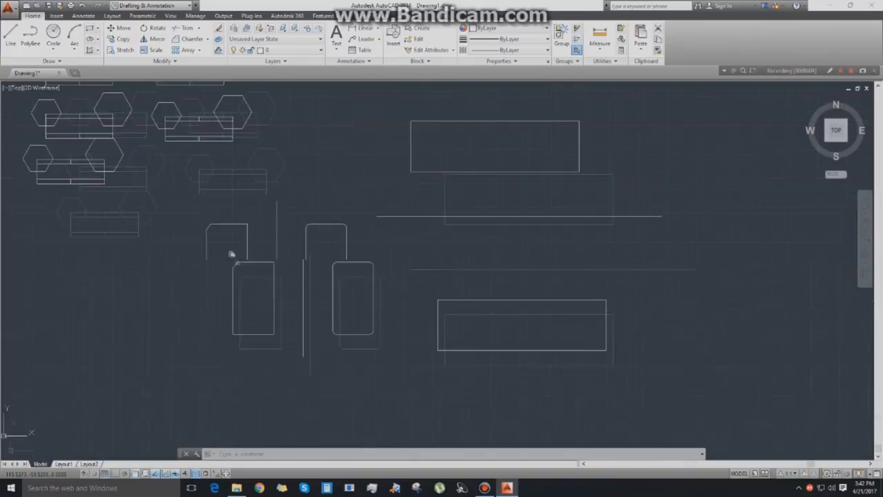
middle_click_drag(237, 262, 199, 235)
left_click(200, 51)
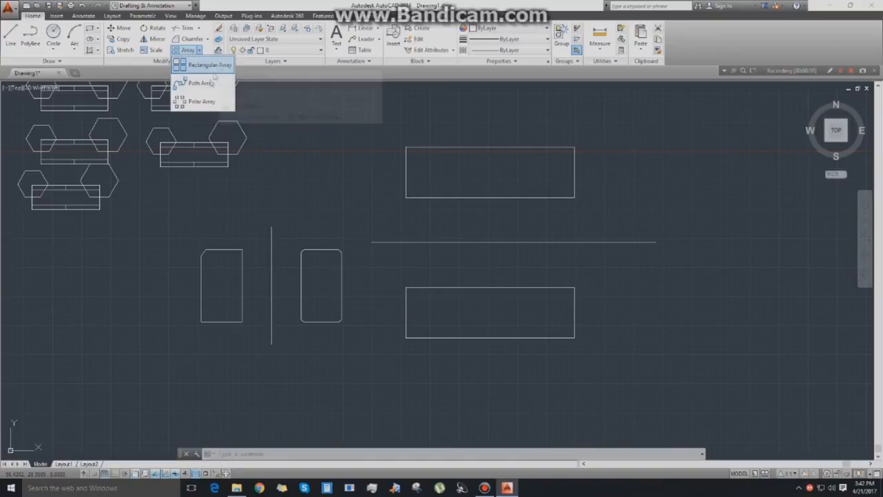
left_click(207, 83)
left_click(200, 51)
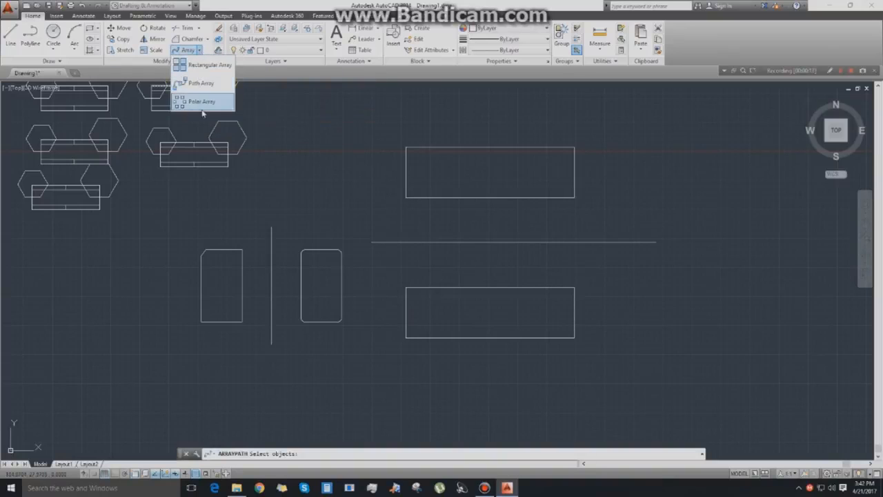
left_click(207, 100)
left_click(200, 51)
left_click(200, 67)
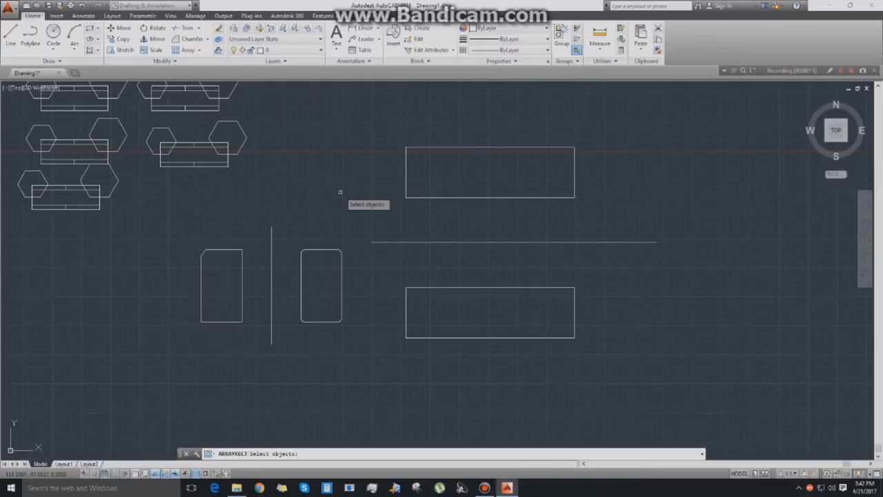
key("Escape")
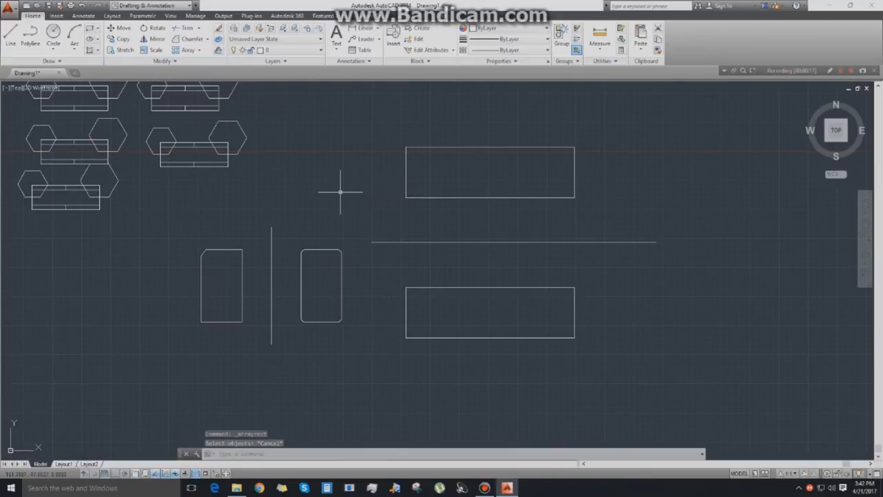
Delete all objects in the drawing.
middle_click_drag(351, 211, 294, 206)
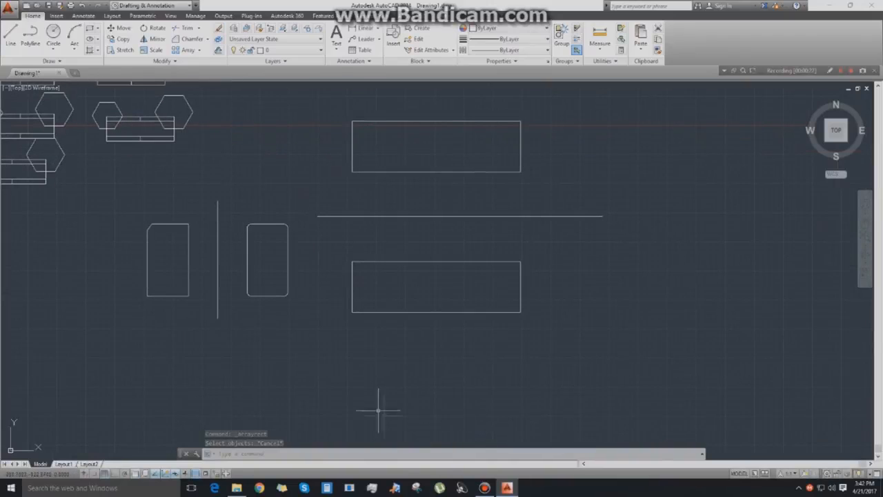
mouse_move(407, 373)
middle_mouse_down()
mouse_move(366, 387)
mouse_move(367, 376)
middle_mouse_up()
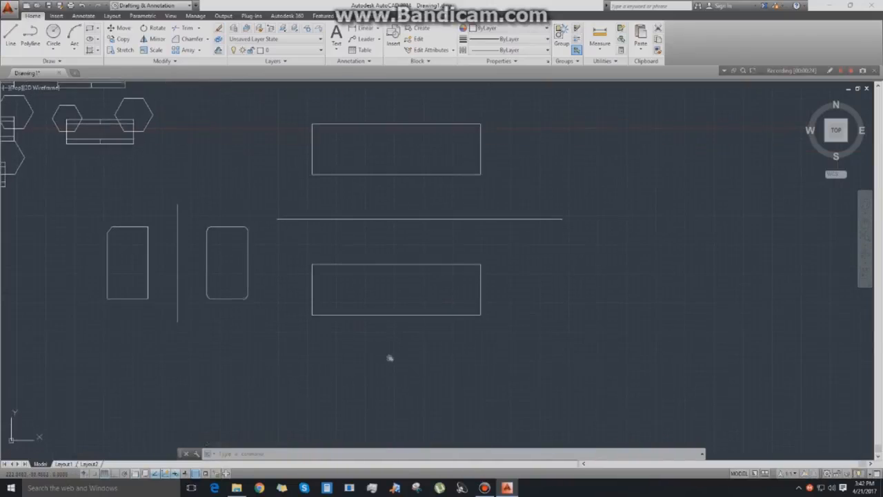
middle_click_drag(430, 349, 590, 402)
key("ctrl+a")
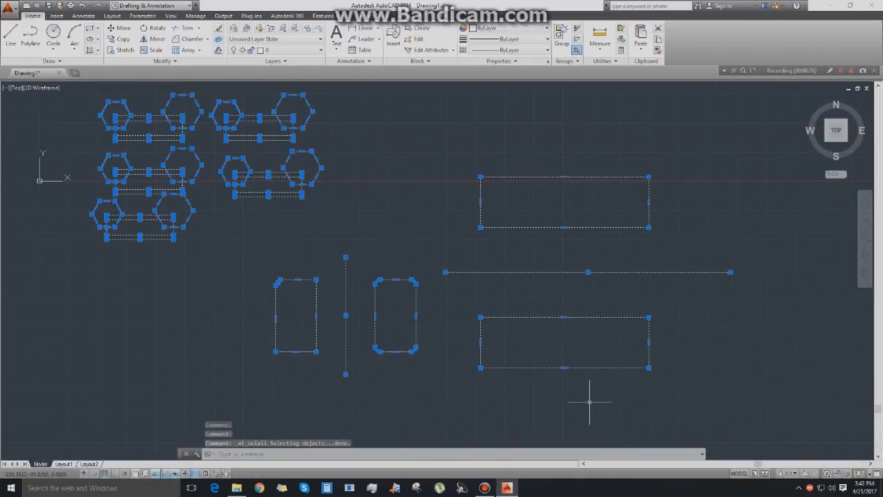
key("Delete")
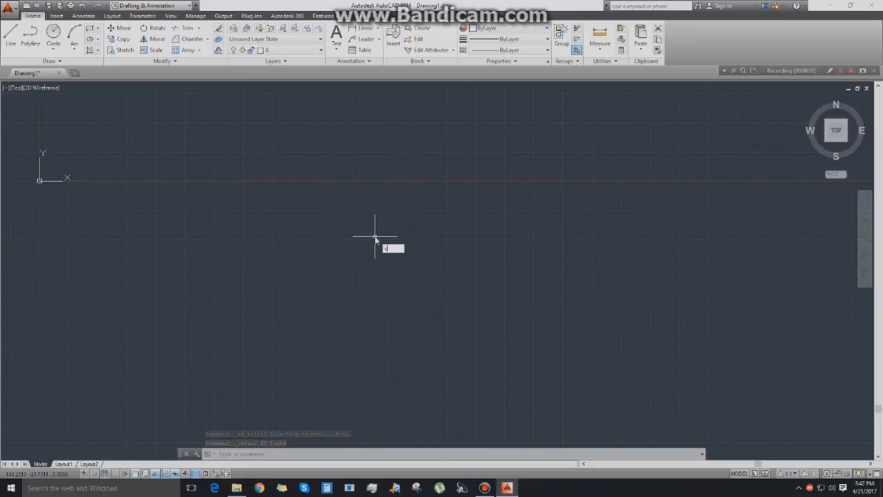
Draw a circle with a radius of 15 in the empty drawing area and turn Ortho mode on.
key("Return")
left_click(395, 272)
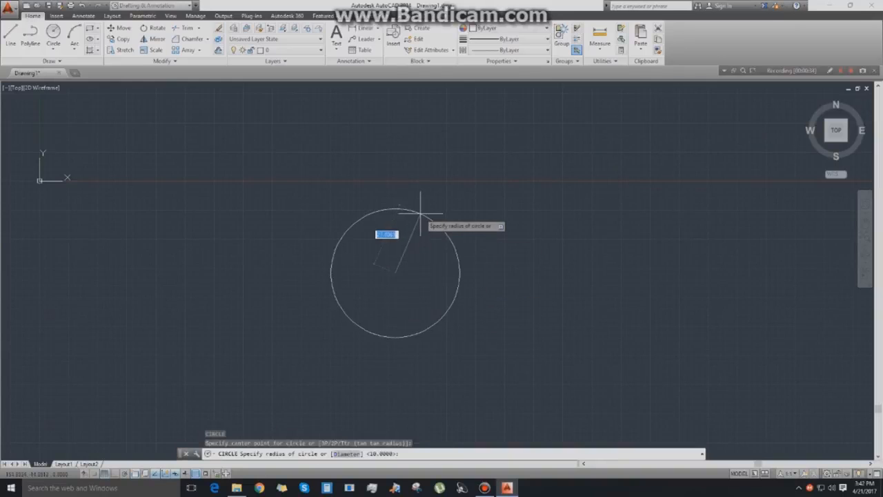
key("F8")
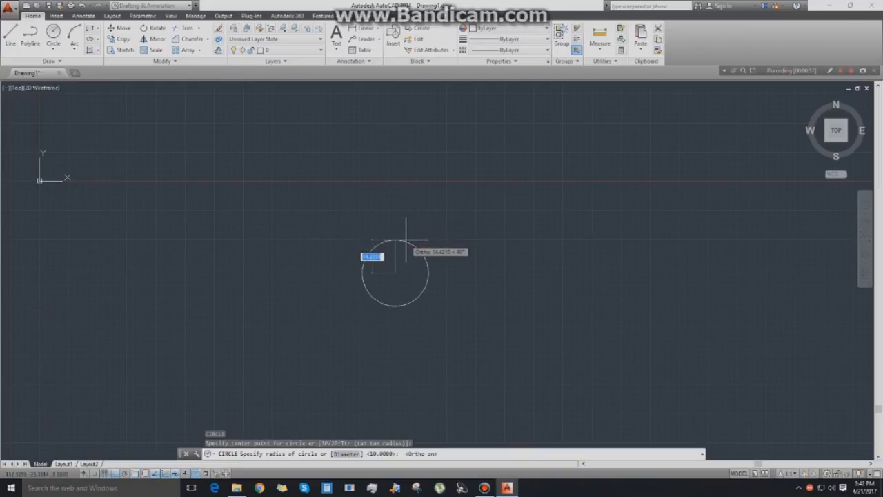
type("15")
key("Return")
Draw a vertical line 50 units long upward from the circle's centre.
middle_click_drag(434, 295, 447, 292)
type("l")
key("Return")
left_click(415, 275)
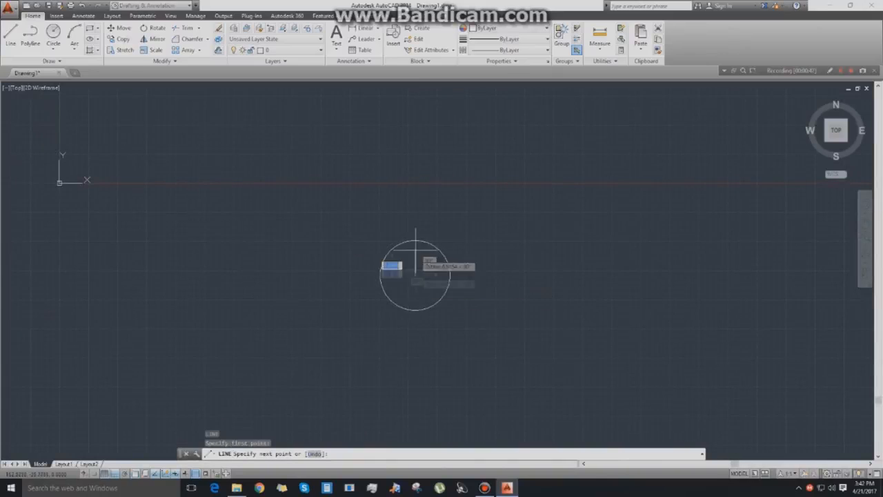
type("50")
key("Return")
key("Return")
Draw a horizontal line 10 units long to the right from the upper end of the vertical line.
middle_click_drag(416, 182, 517, 271)
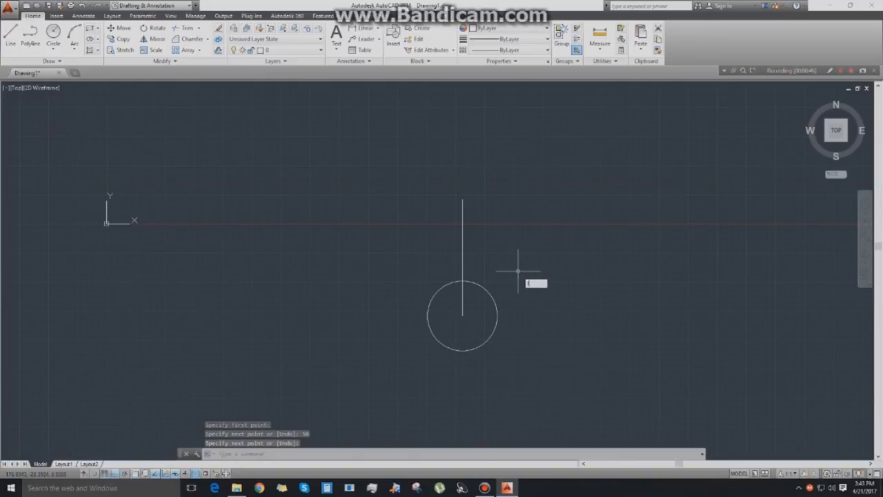
key("Return")
left_click(463, 200)
type("10")
key("Return")
key("Return")
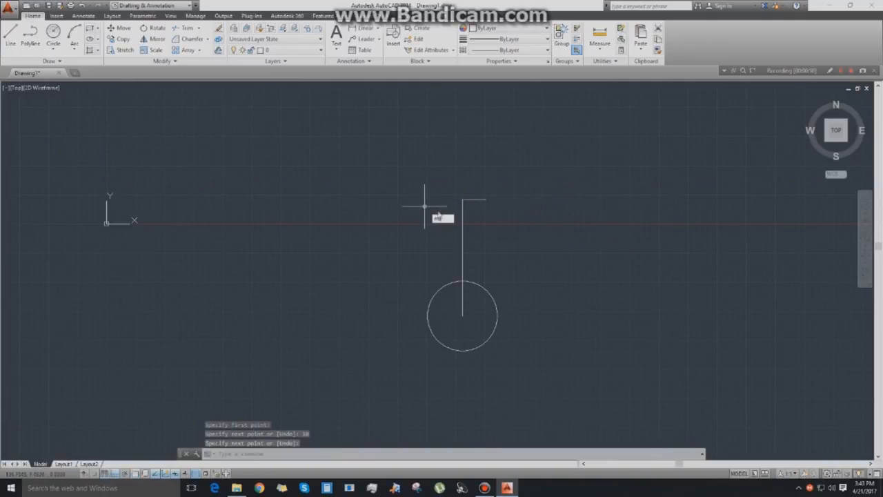
Mirror the short horizontal line about the vertical line, keeping the original.
type("mi")
key("Return")
left_click(474, 199)
key("Return")
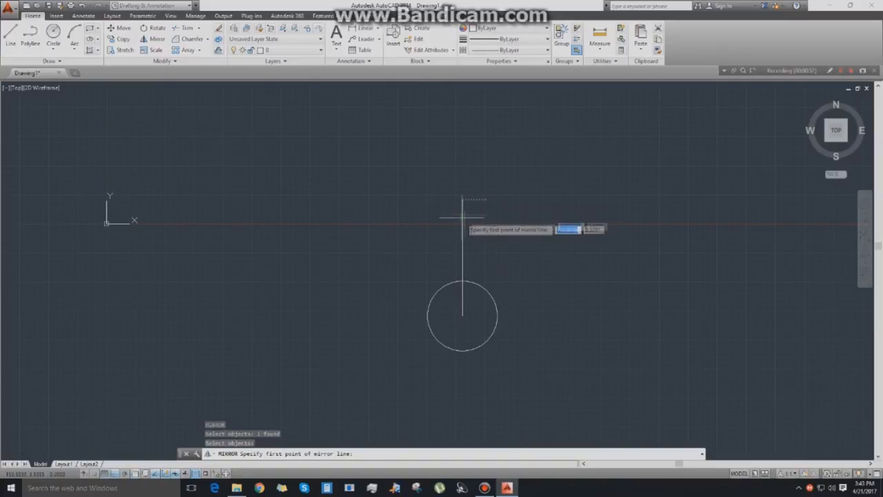
left_click(461, 204)
left_click(455, 235)
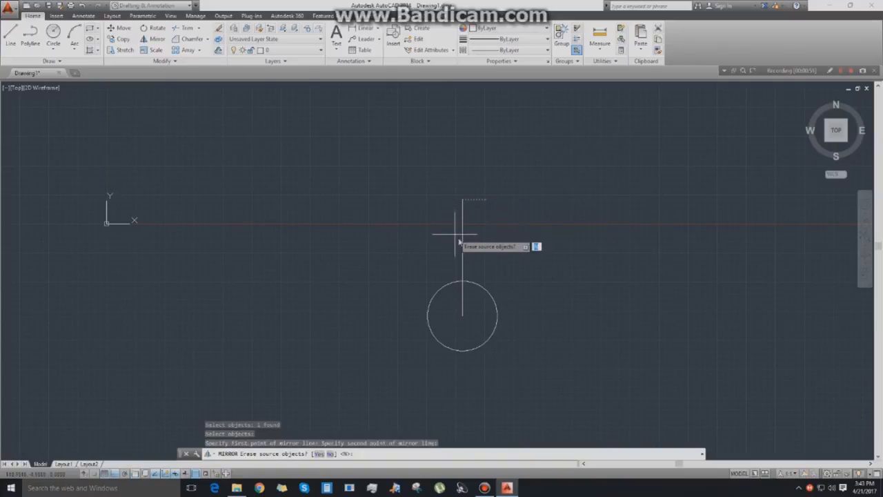
key("Return")
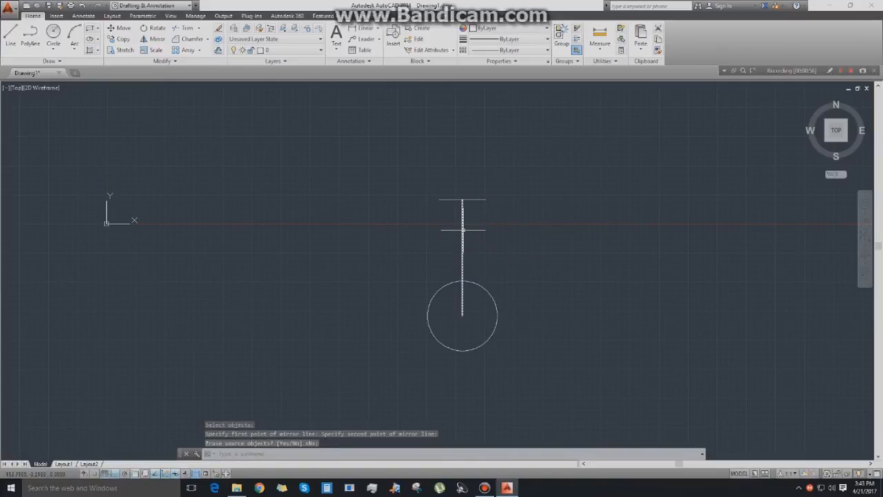
Delete both 10-unit horizontal lines at the upper end of the vertical line.
scroll(469, 206, "up", 6)
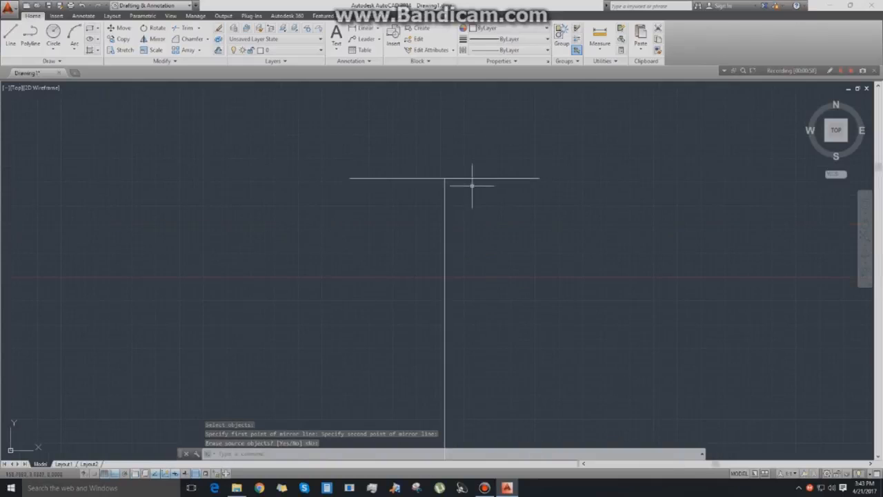
left_click(464, 178)
key("Delete")
left_click(423, 178)
key("Delete")
Draw 3-unit horizontal lines to the right and left from the upper end of the vertical line.
key("Return")
left_click(445, 178)
type("3")
key("Return")
key("Return")
key("Return")
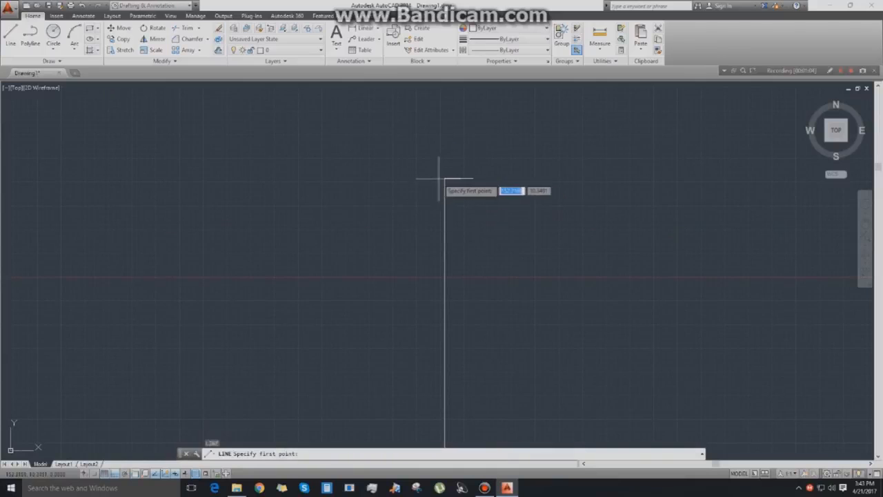
left_click(445, 178)
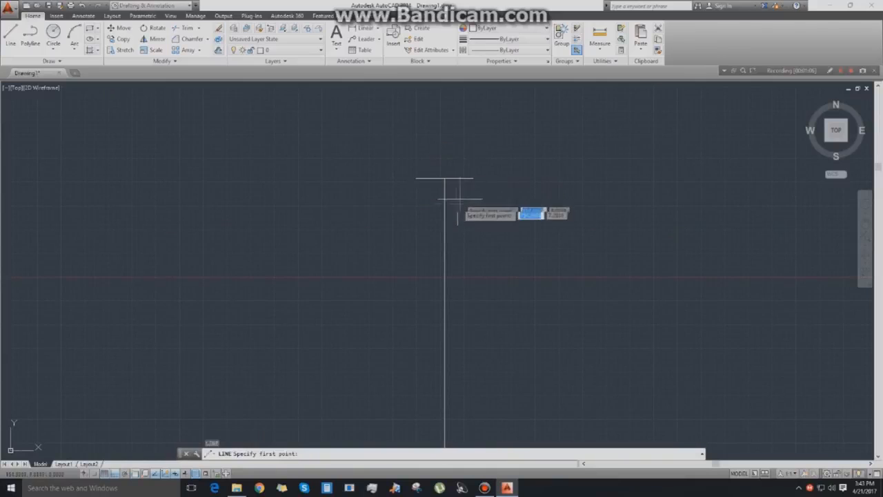
Draw 5-unit vertical lines downward from the right and left ends of the short horizontal lines.
left_click(473, 179)
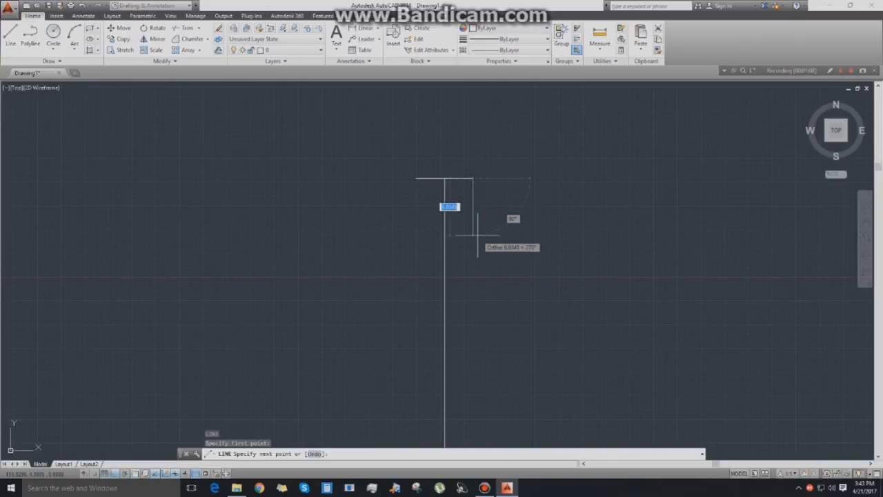
type("5")
key("Return")
key("Return")
key("Return")
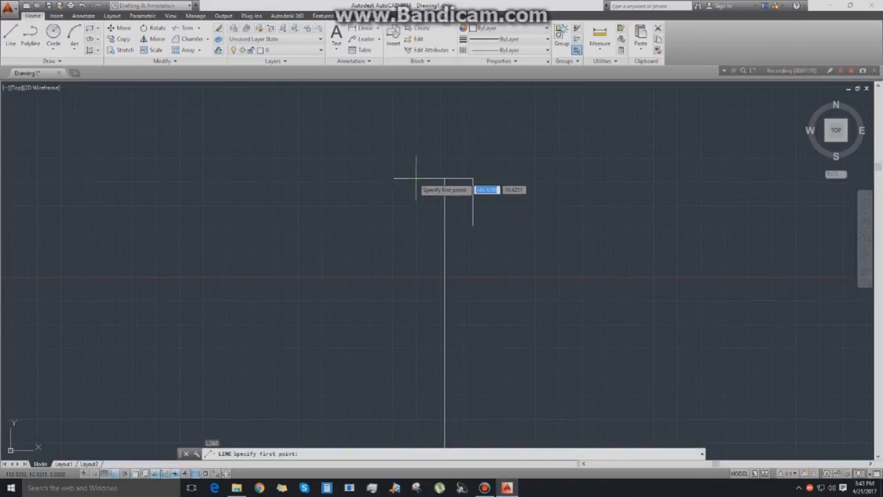
left_click(416, 178)
type("5")
key("Return")
Delete the long vertical line between the small bracket shape and the circle's centre.
scroll(447, 286, "down", 3)
middle_click_drag(445, 285, 453, 255)
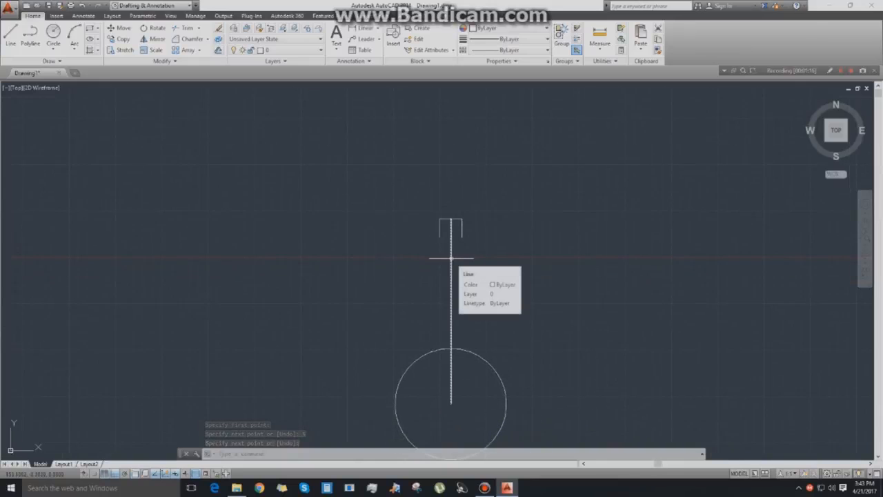
left_click(451, 258)
key("Delete")
scroll(450, 255, "down", 2)
middle_click_drag(450, 252, 463, 203)
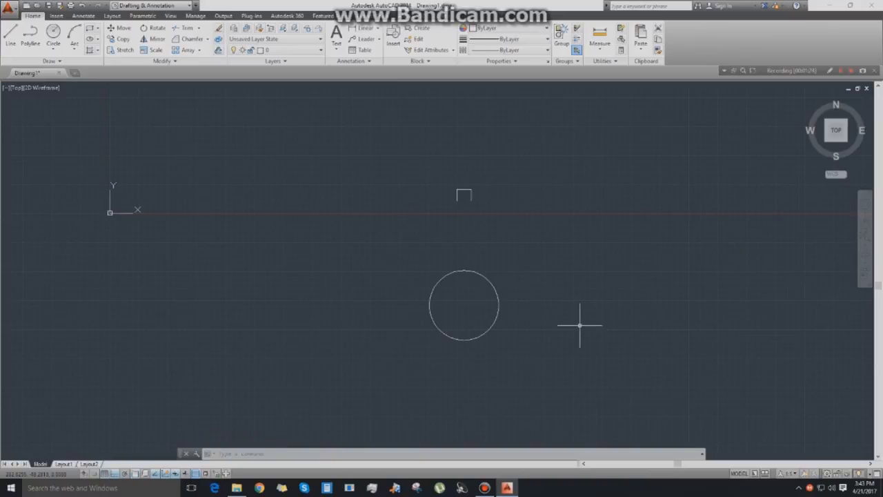
Create a polar array of the small bracket shape around the circle's centre.
left_click(185, 51)
key("ctrl+z")
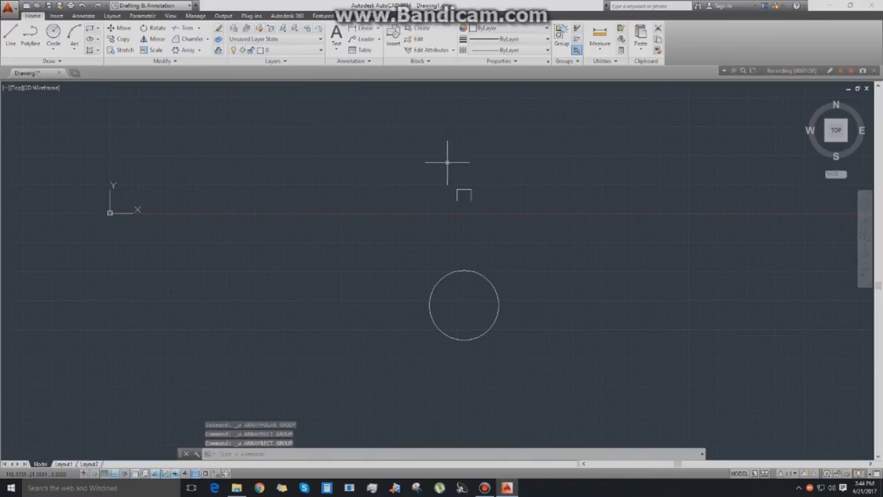
left_click(199, 51)
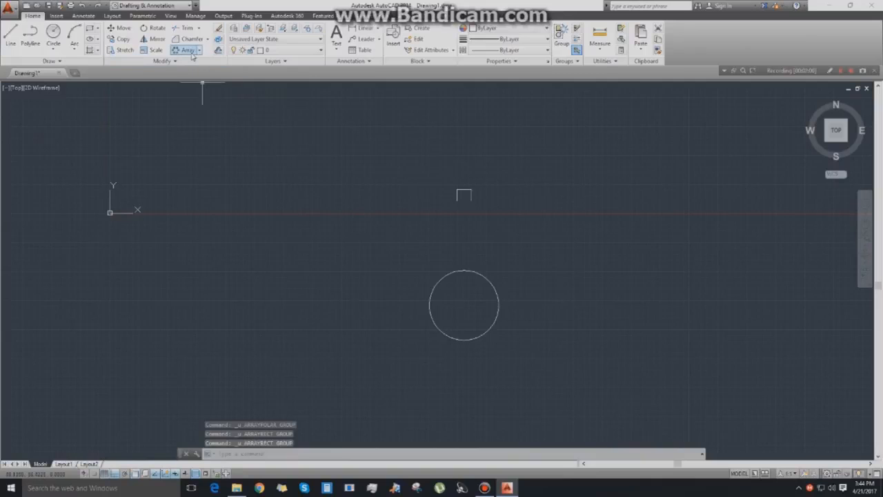
left_click(185, 100)
left_click(448, 176)
left_click(458, 202)
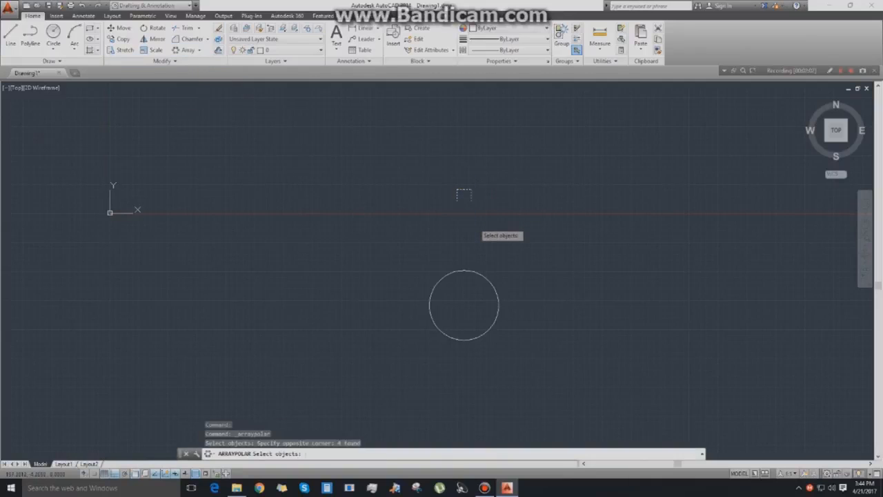
key("Return")
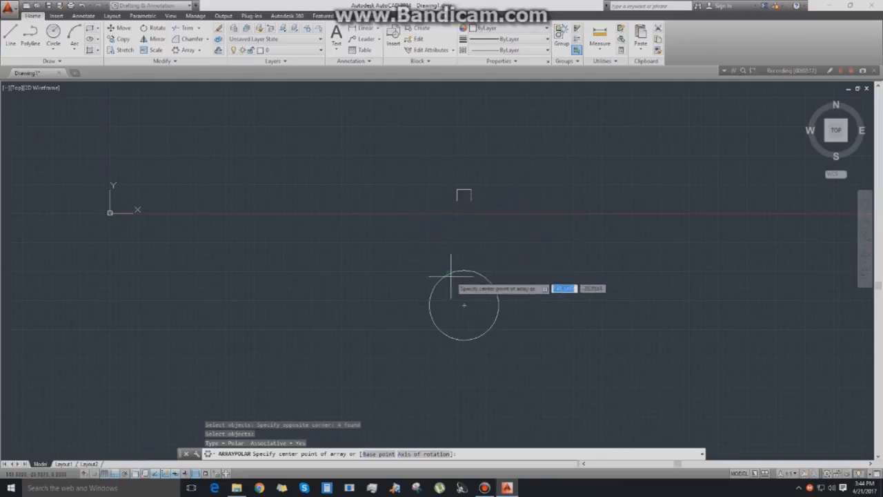
left_click(464, 305)
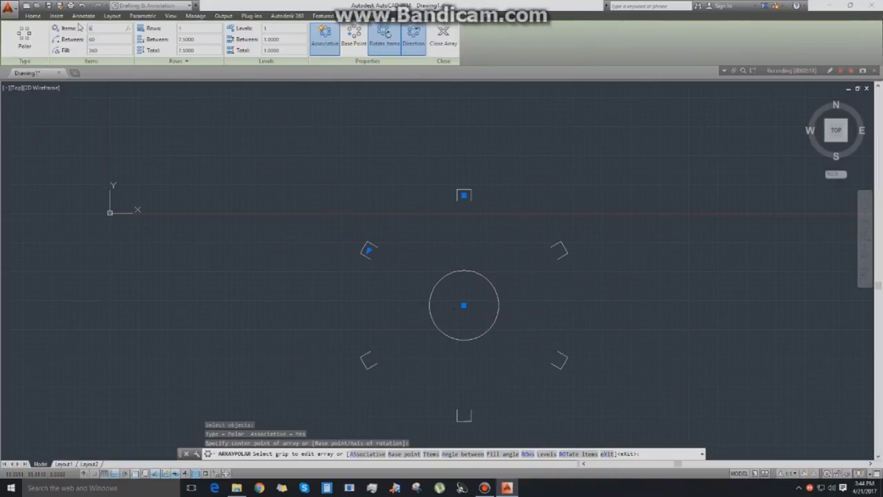
Set the polar array of tooth outlines around the circle to 20 items and finish the array.
type("10")
key("Return")
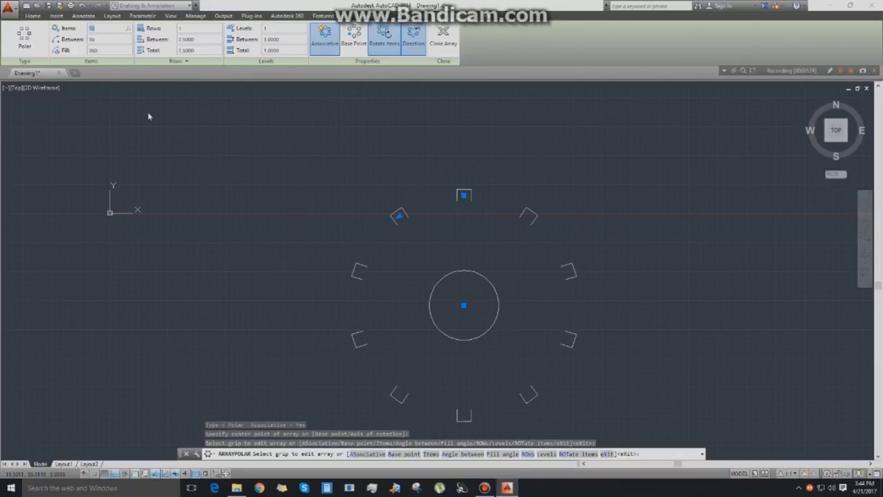
type("20")
key("Return")
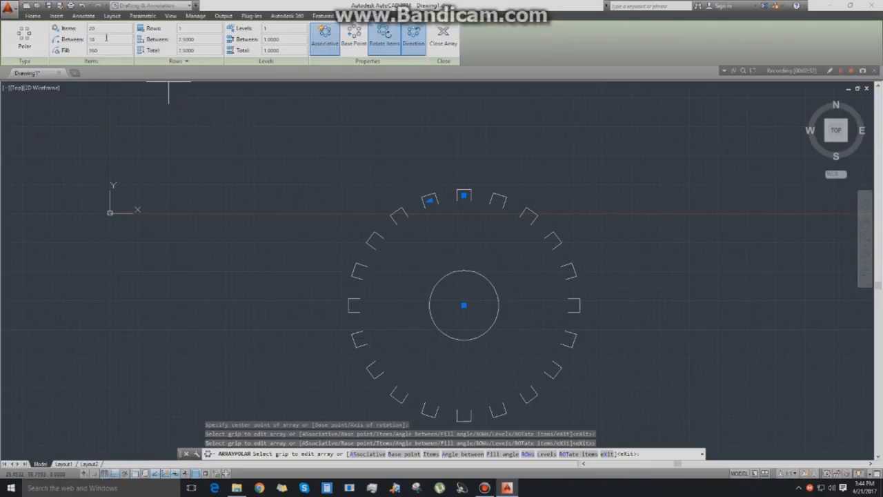
left_click(106, 39)
key("Return")
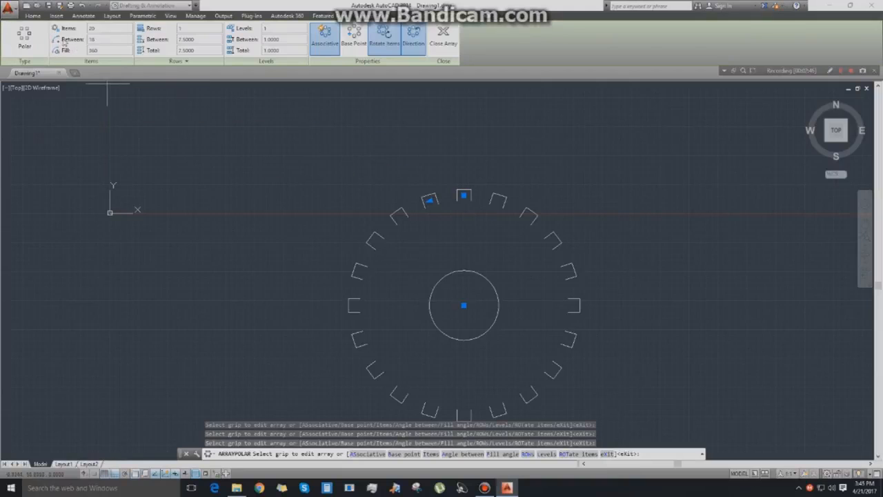
middle_click_drag(491, 227, 496, 174)
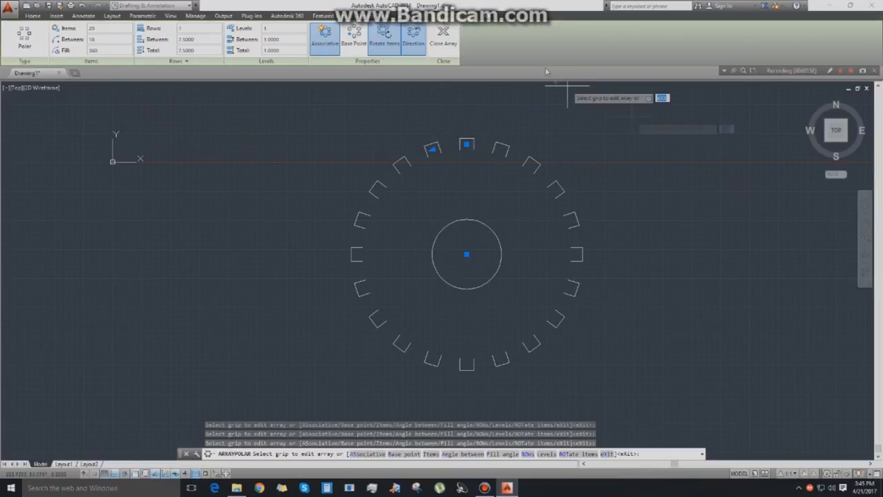
key("Return")
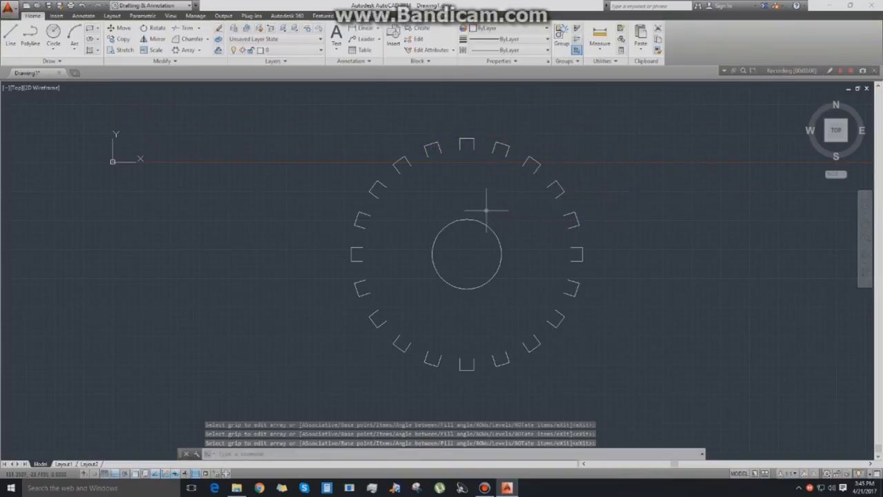
Draw a three-point arc dipping inward between the topmost tooth's lower right end and the nearest end of the adjacent tooth on its right.
scroll(486, 210, "up", 2)
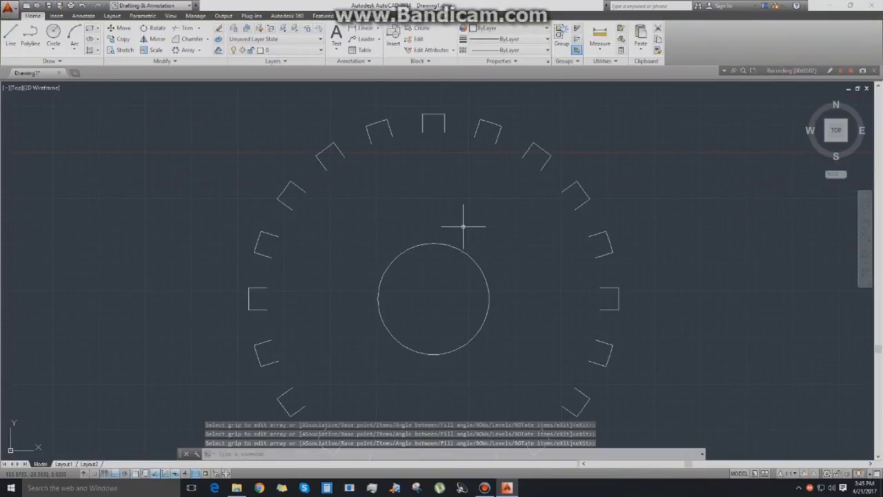
middle_click_drag(452, 229, 469, 313)
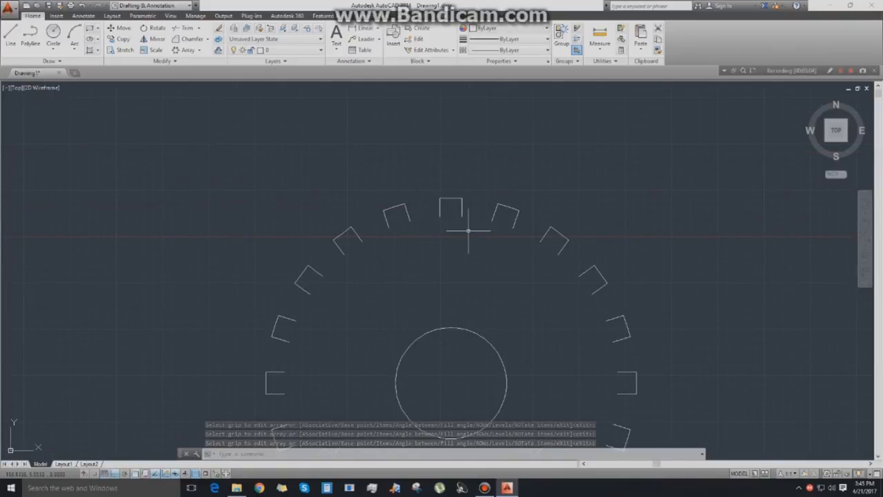
left_click(74, 34)
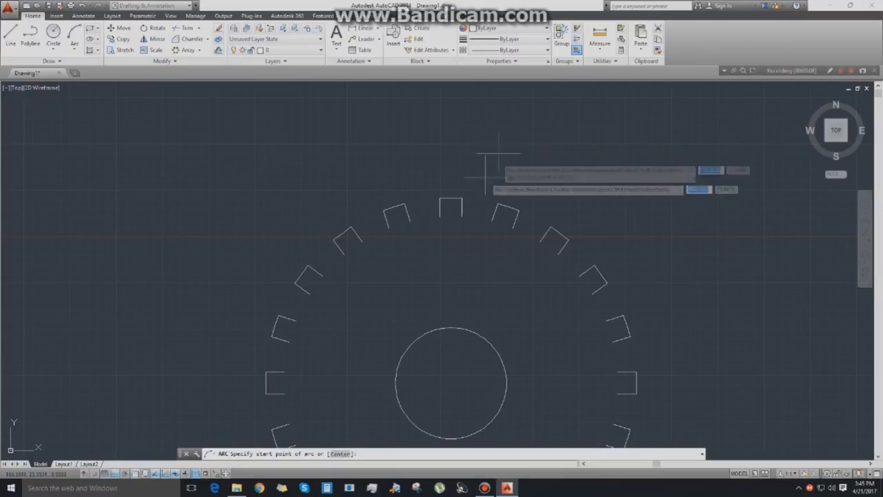
scroll(468, 220, "up", 3)
left_click(452, 214)
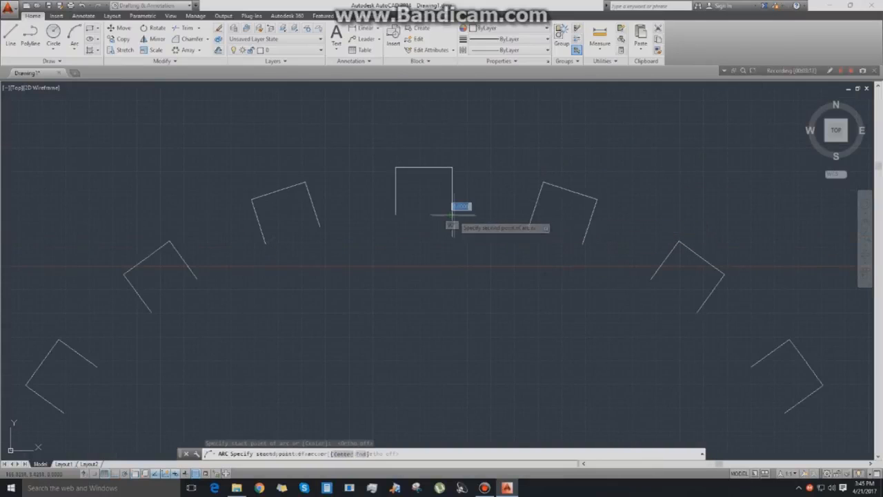
left_click(493, 232)
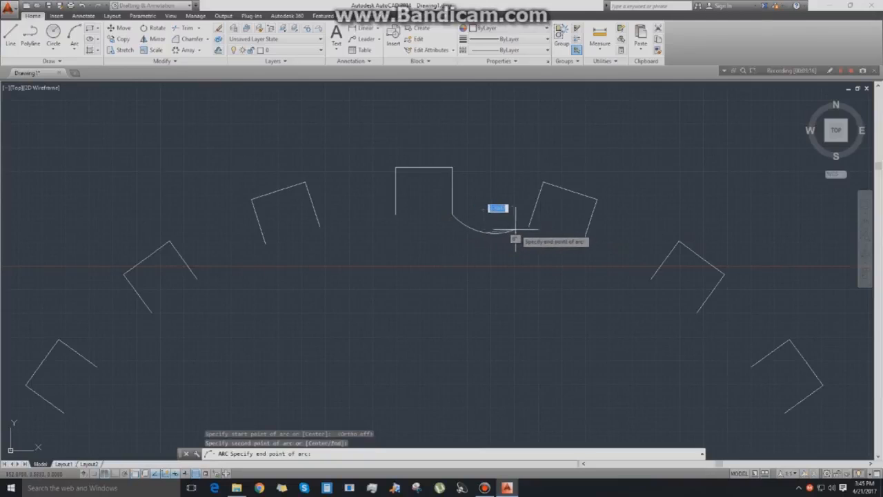
left_click(529, 227)
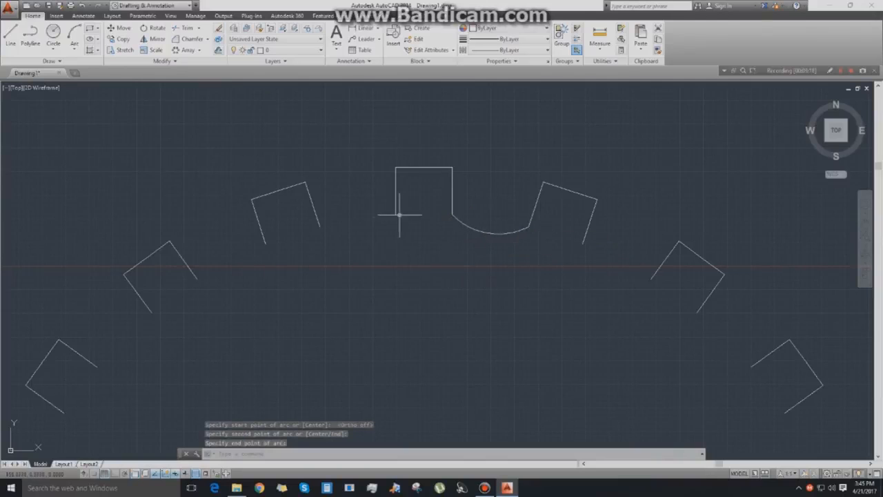
key("l")
key("Return")
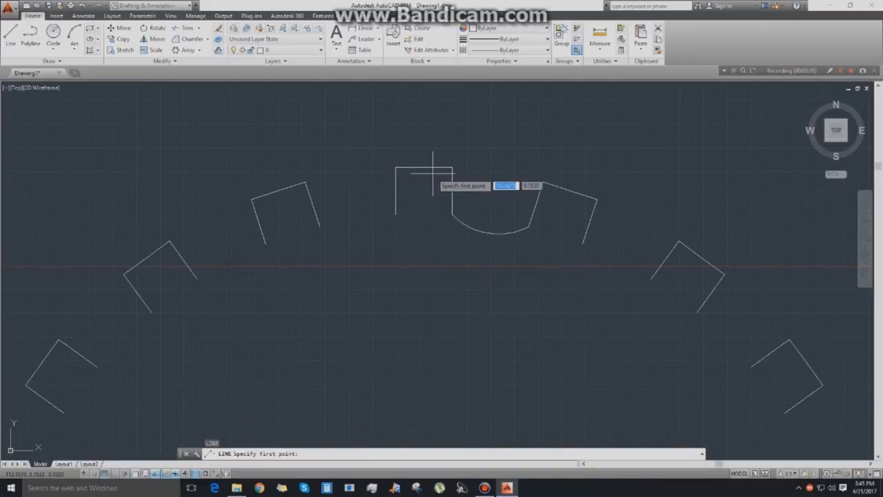
left_click(424, 168)
right_click(418, 215)
key("Escape")
key("Escape")
left_click(430, 213)
left_click(418, 189)
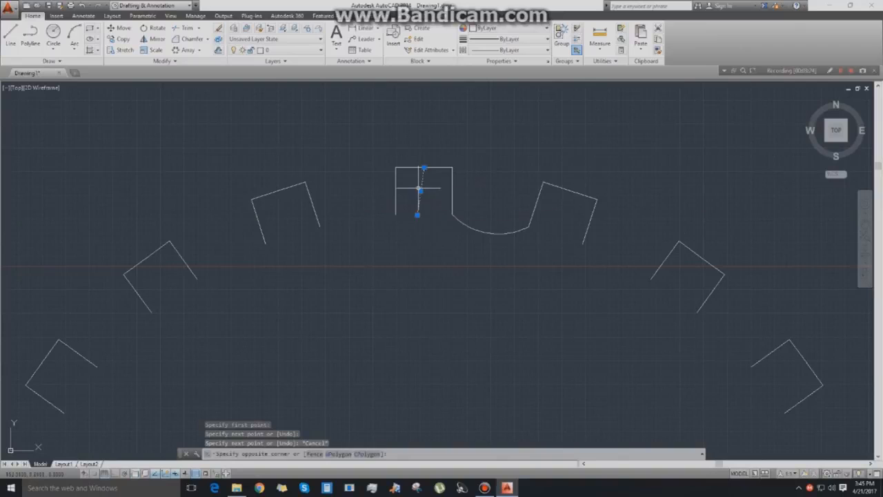
key("Delete")
Draw a vertical helper line from the midpoint of the topmost tooth's upper edge down to its open end.
key("l")
key("Return")
left_click(424, 168)
left_click(425, 216)
right_click(423, 217)
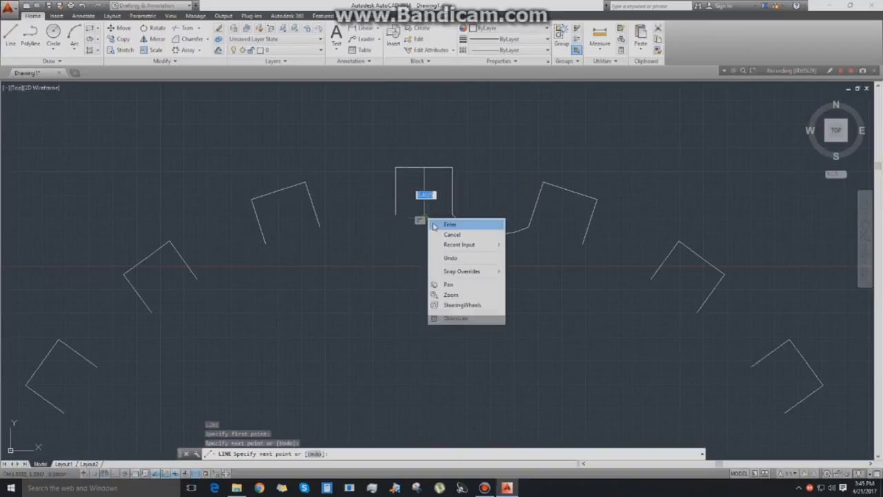
left_click(432, 222)
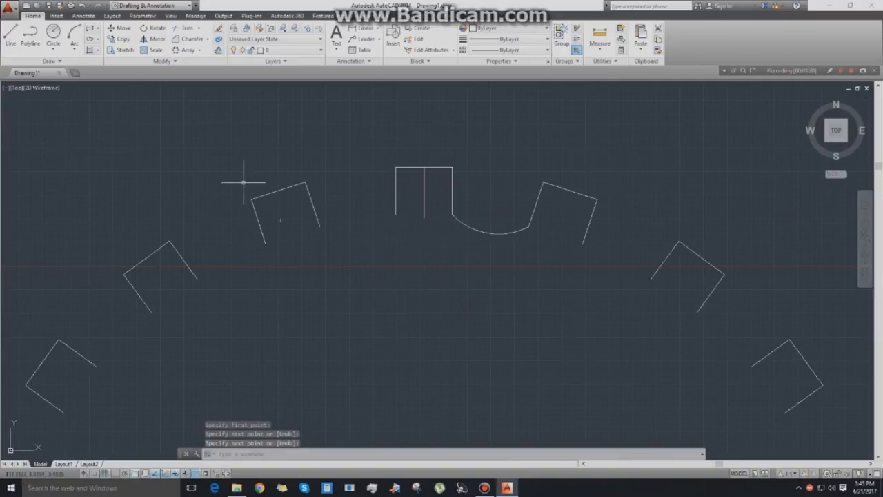
left_click(206, 38)
left_click(190, 52)
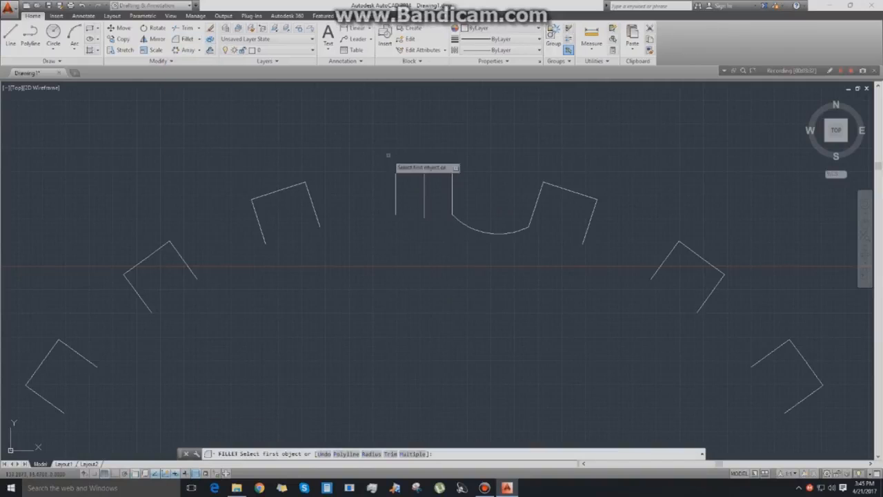
key("Escape")
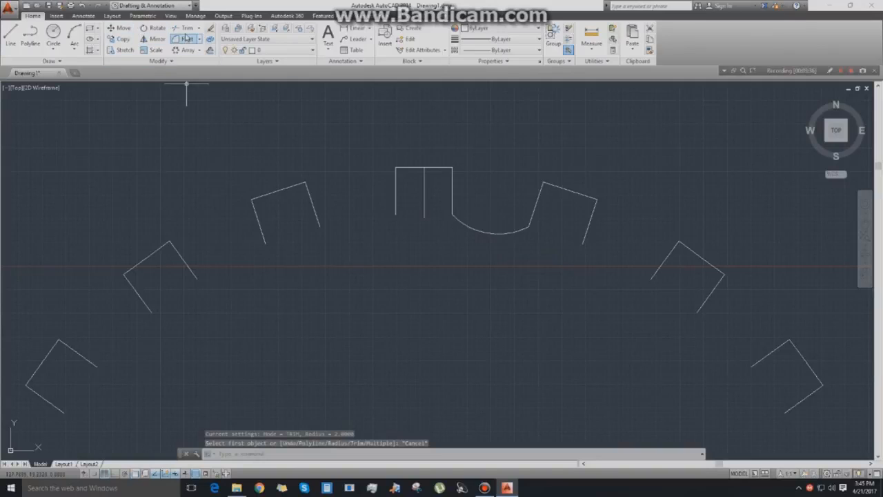
Mirror the root arc about the topmost tooth's vertical centre line with Ortho on, keeping the source arc.
left_click(161, 43)
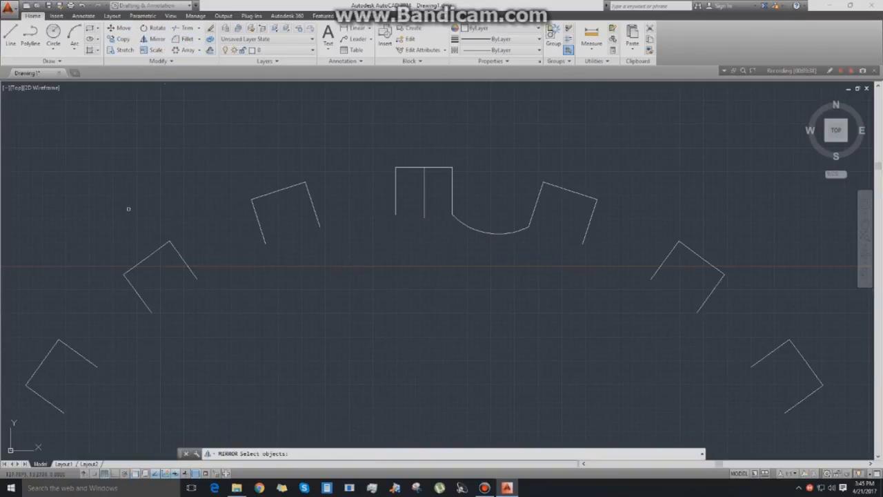
left_click(489, 234)
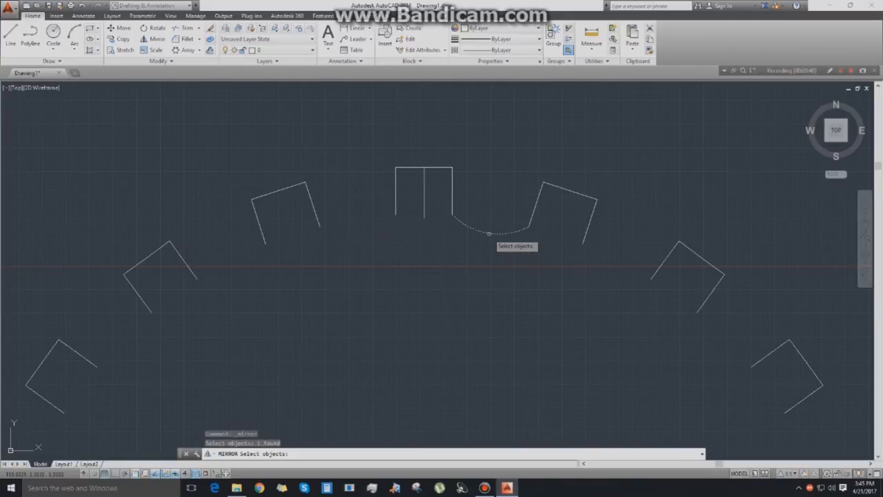
key("Return")
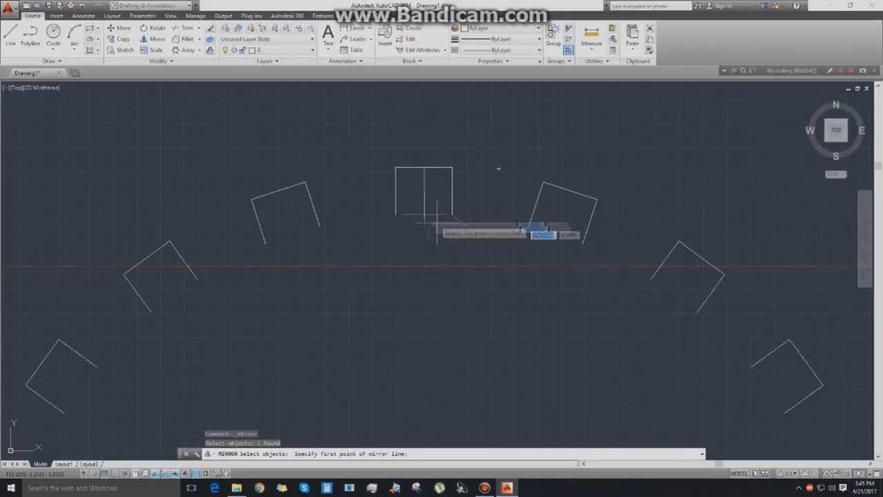
left_click(424, 193)
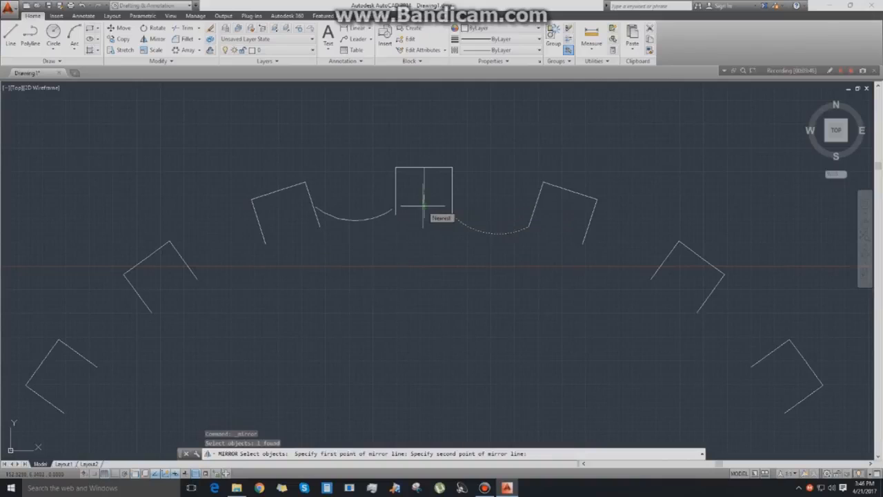
key("F8")
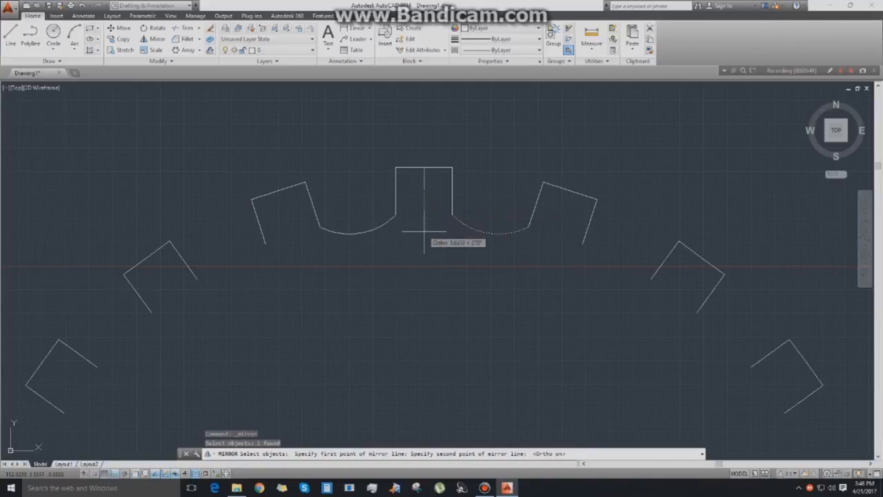
left_click(425, 251)
right_click(426, 251)
left_click(436, 256)
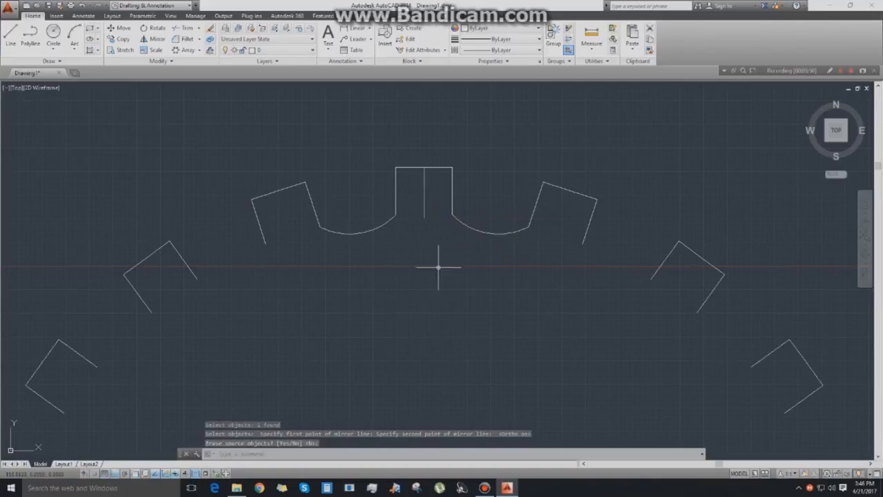
Delete the vertical helper line inside the topmost tooth.
left_click(431, 239)
left_click(418, 202)
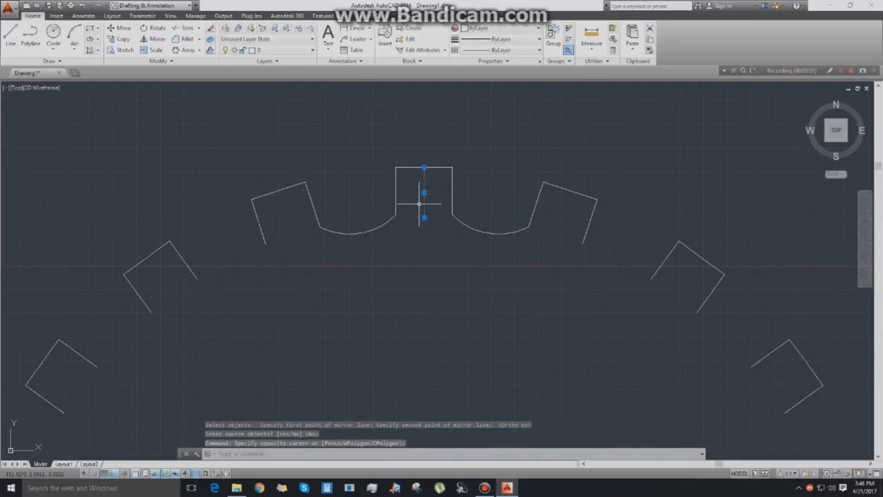
key("Delete")
scroll(423, 210, "down", 5)
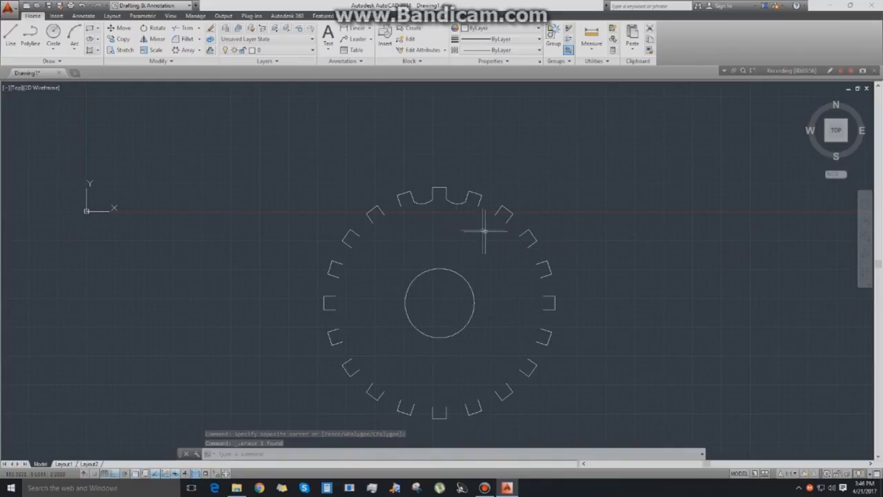
Delete the mirrored arc on the left side of the topmost tooth.
scroll(366, 276, "up", 5)
left_click(393, 242)
left_click(369, 185)
key("Delete")
scroll(369, 184, "down", 2)
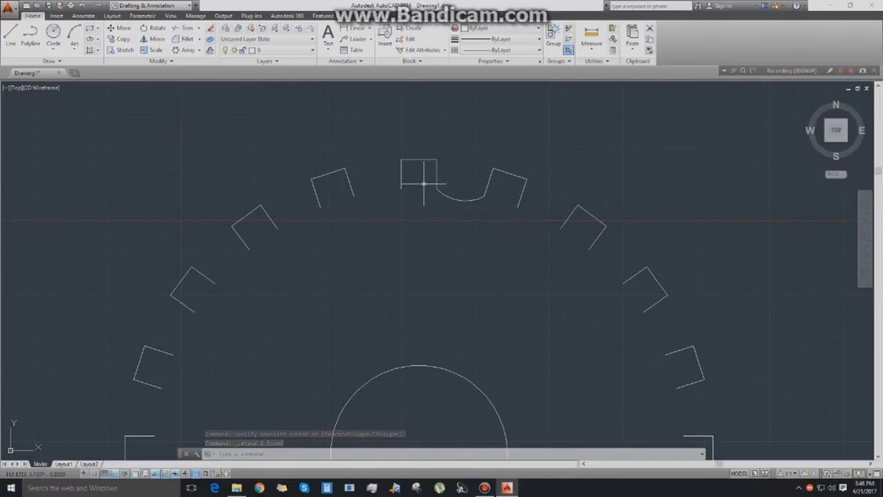
Create a polar array of the root arc around the circle's centre with 20 items to close the gear outline.
left_click(187, 50)
left_click(463, 200)
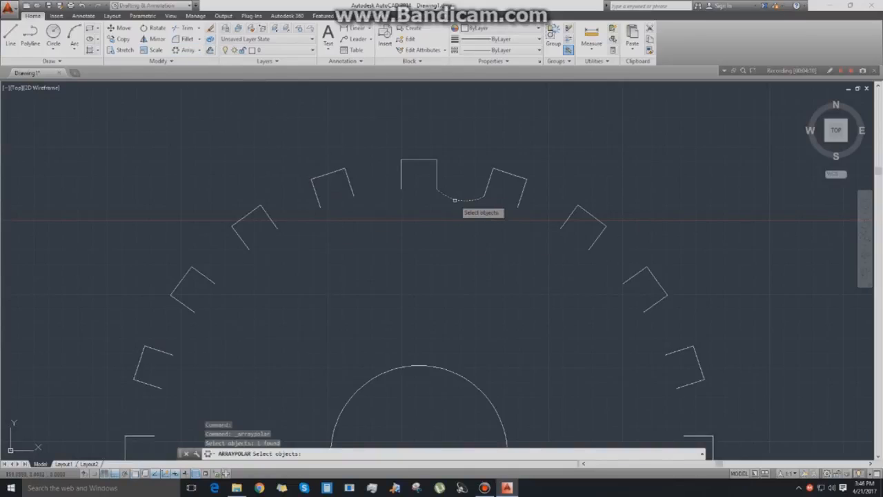
scroll(425, 337, "down", 3)
scroll(456, 256, "up", 1)
key("Return")
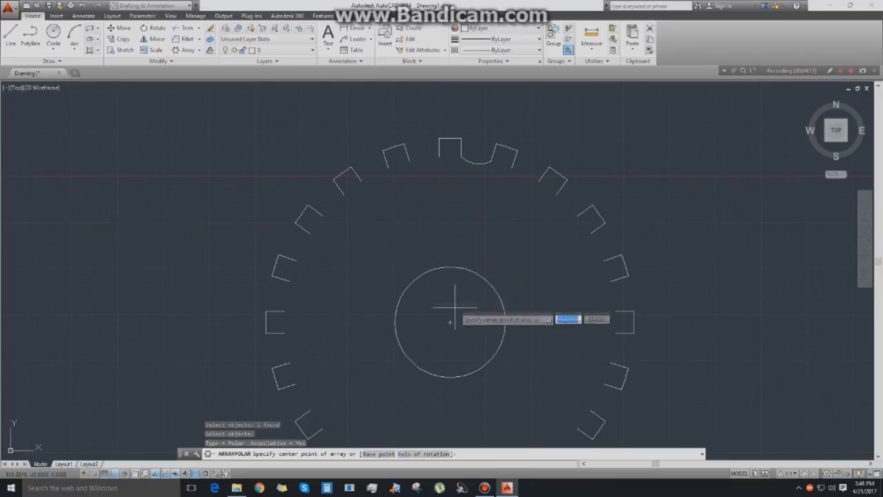
left_click(450, 321)
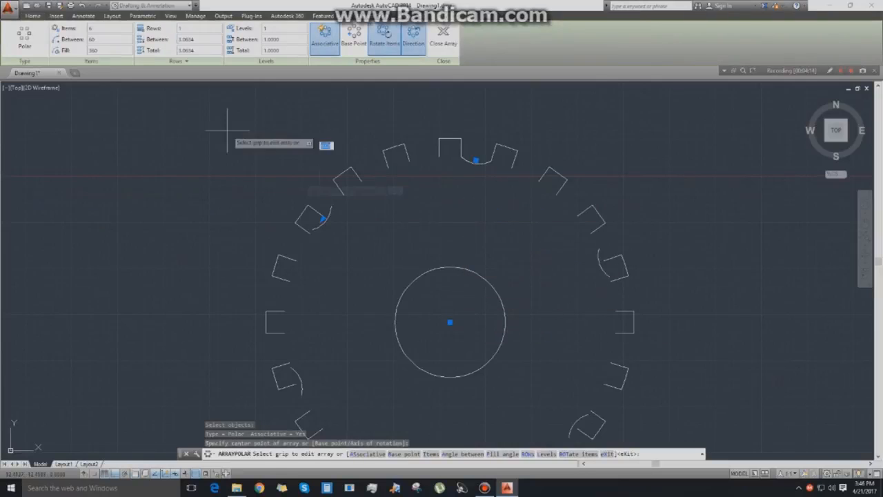
type("20")
key("Return")
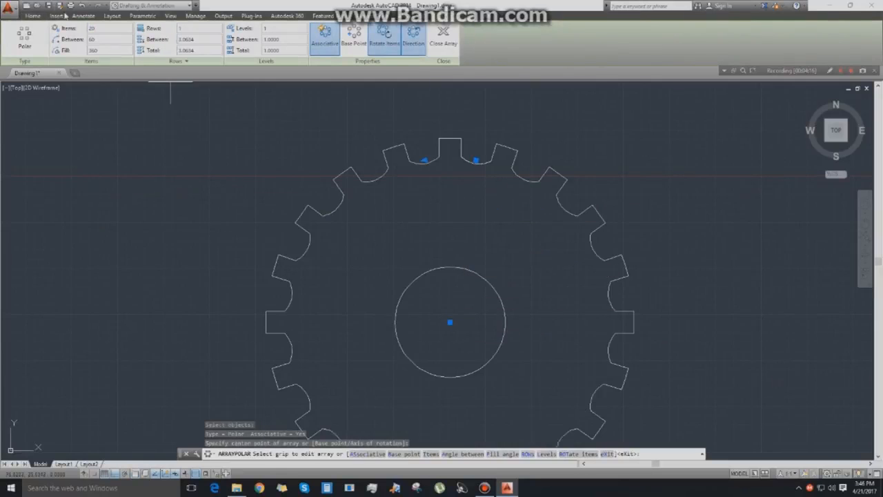
scroll(489, 292, "down", 2)
key("Return")
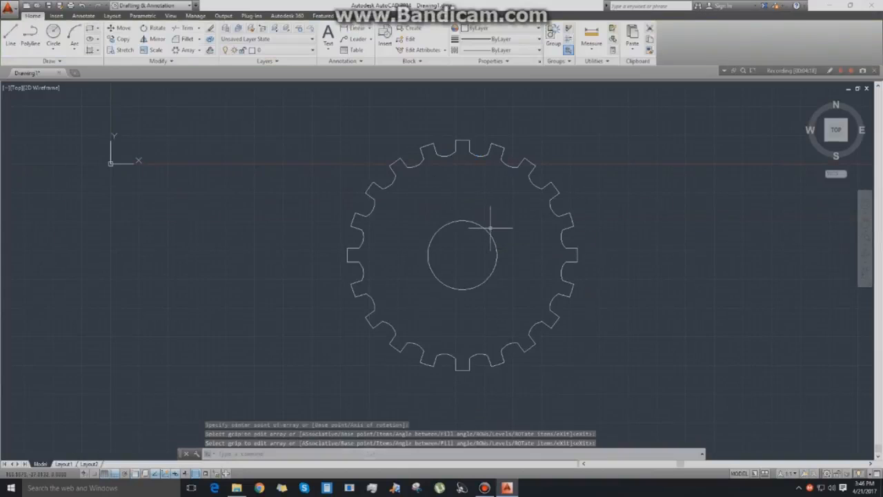
mouse_move(542, 272)
middle_mouse_down()
mouse_move(572, 252)
mouse_move(579, 262)
middle_mouse_up()
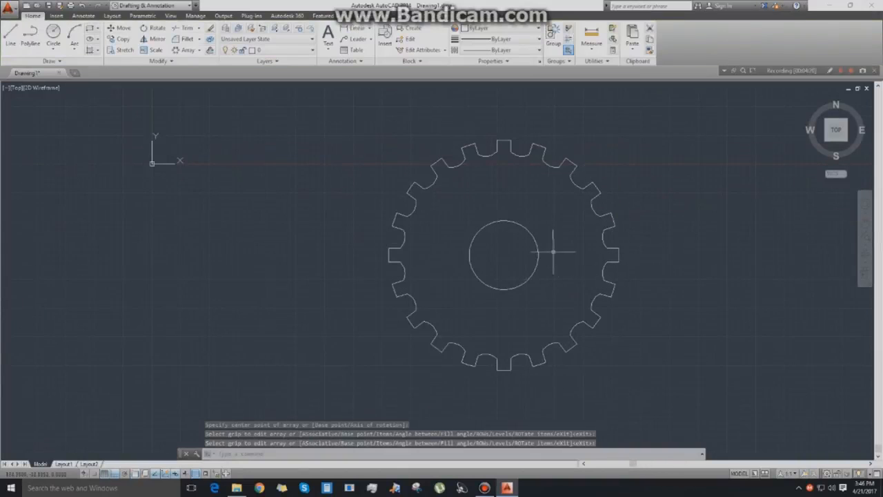
mouse_move(532, 276)
middle_mouse_down()
mouse_move(467, 241)
mouse_move(395, 304)
middle_mouse_up()
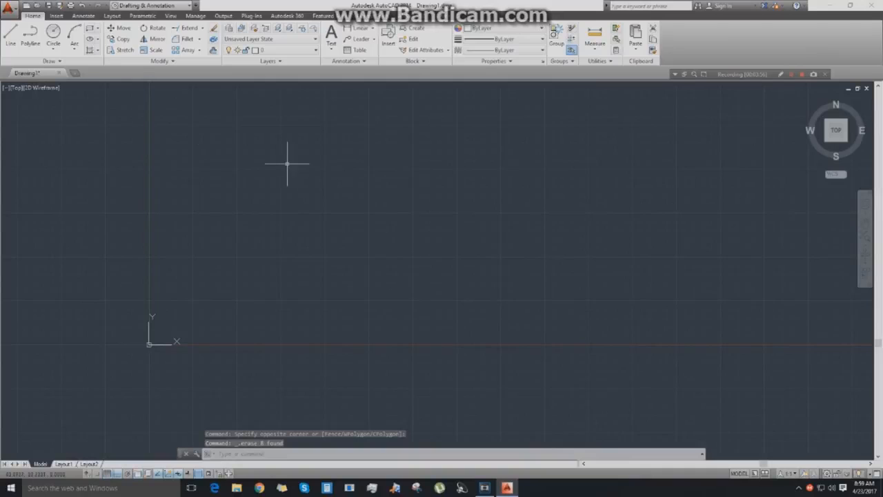
left_click(199, 52)
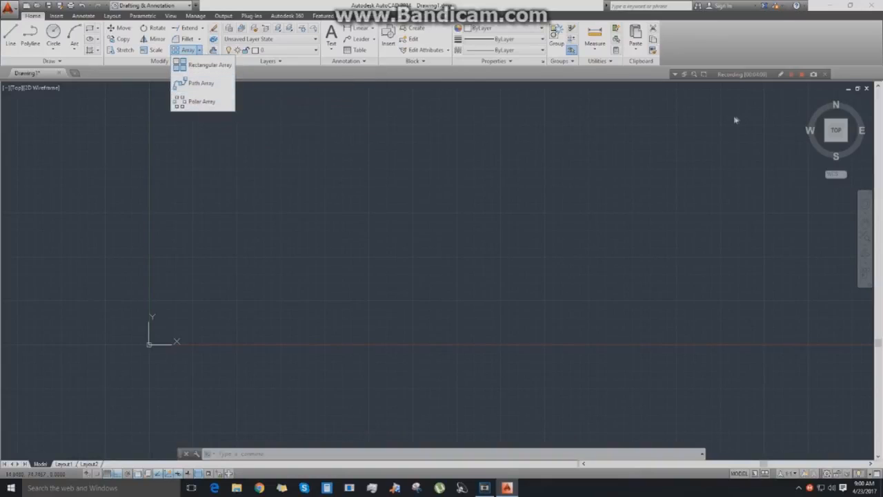
left_click(220, 69)
key("Escape")
key("Escape")
key("Escape")
key("Return")
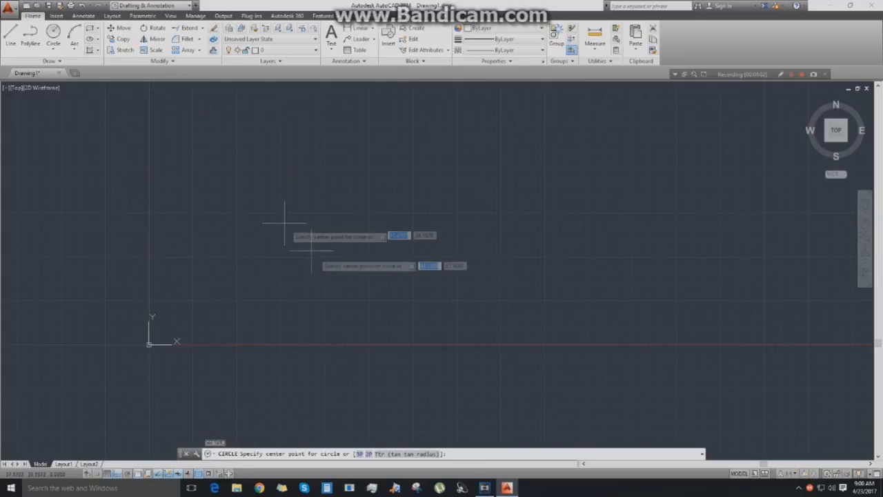
left_click(334, 277)
scroll(376, 261, "down", 2)
left_click(417, 344)
left_click(213, 203)
key("Delete")
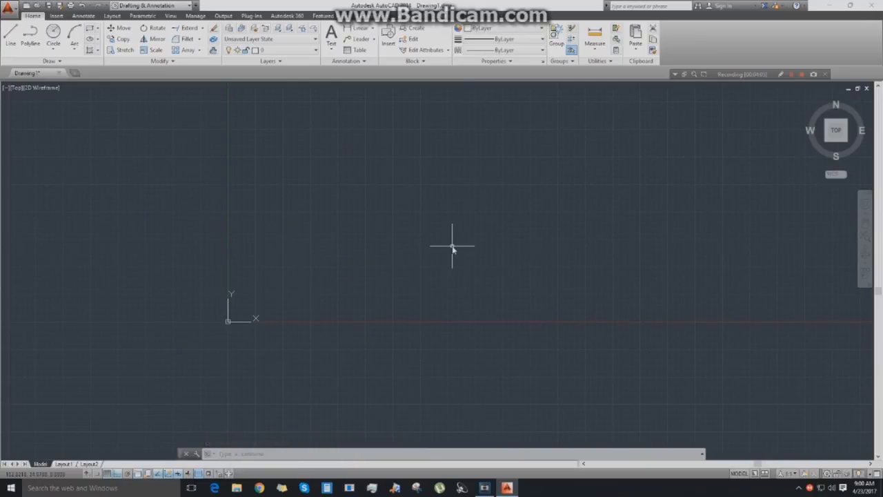
Draw a tall upright rectangle to the right of the origin as the outer frame.
key("Return")
left_click(371, 163)
left_click(545, 391)
key("Escape")
middle_click_drag(581, 345, 617, 311)
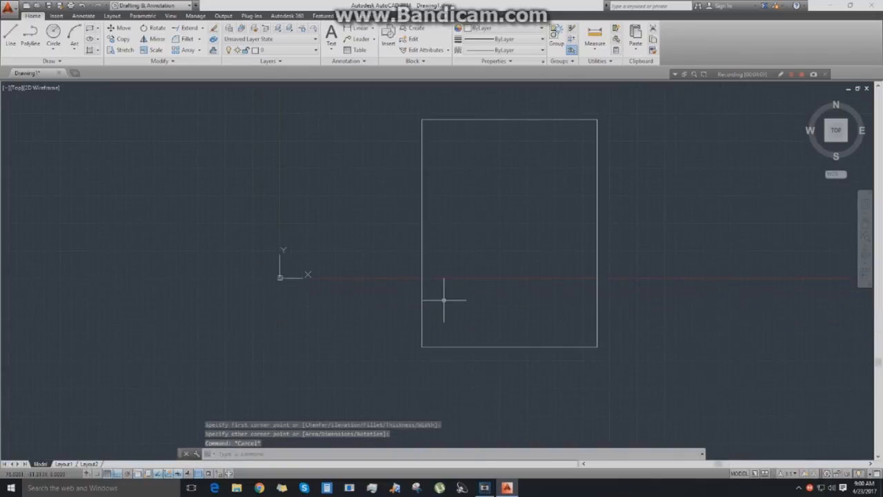
Draw a small rectangle just inside the upper-left corner of the large rectangle.
key("Return")
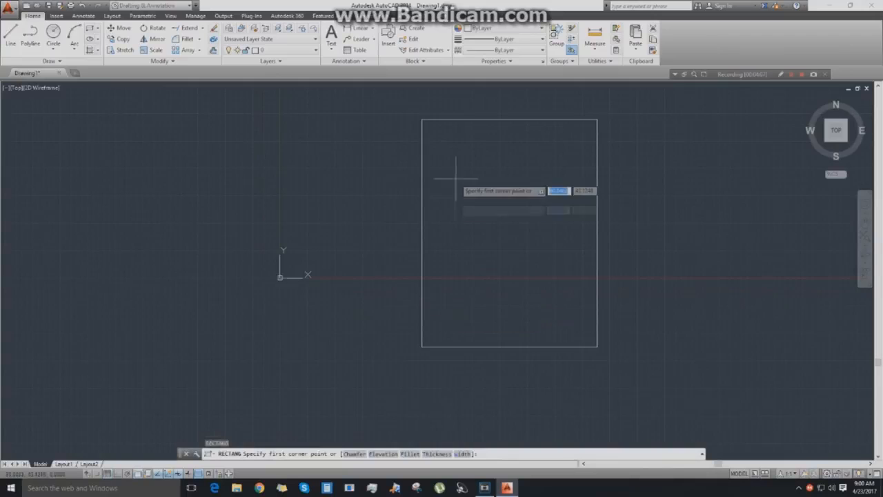
left_click(434, 131)
left_click(459, 145)
middle_click_drag(495, 203, 523, 229)
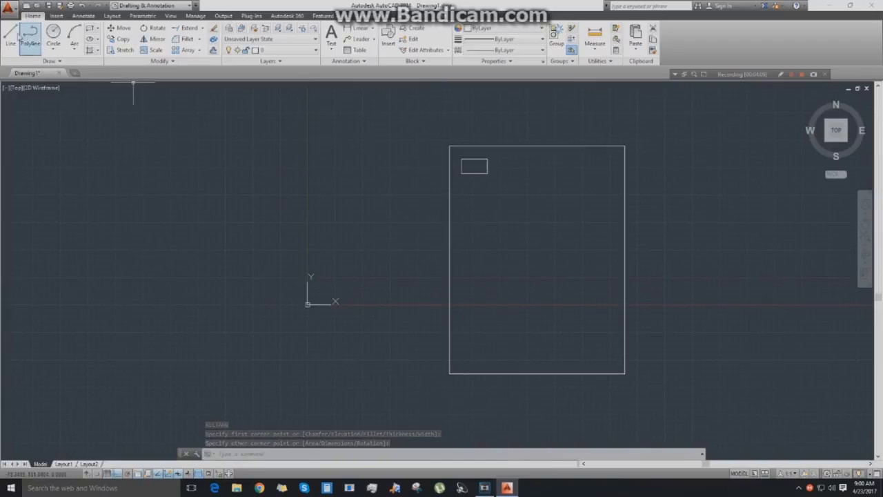
Draw a horizontal line across the lower part of the large rectangle, from its left edge to just past its right edge.
left_click(11, 34)
left_click(450, 323)
left_click(625, 323)
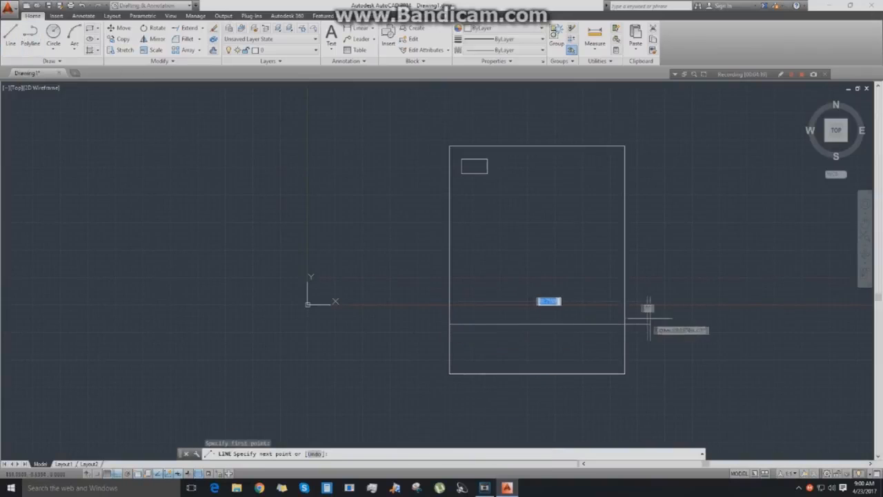
right_click(649, 324)
left_click(655, 327)
Trim the end of the horizontal line that sticks out past the large rectangle's right edge.
type("tr")
key("Return")
key("Return")
left_click(661, 339)
left_click(629, 294)
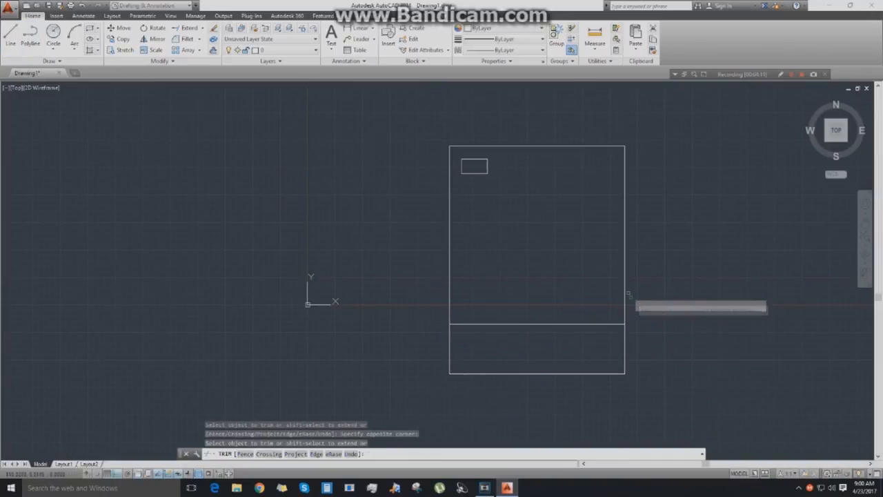
key("Escape")
middle_click_drag(660, 324, 654, 343)
Create a rectangular array of the small rectangle with 4 columns and 7 rows running down above the horizontal line.
left_click(184, 50)
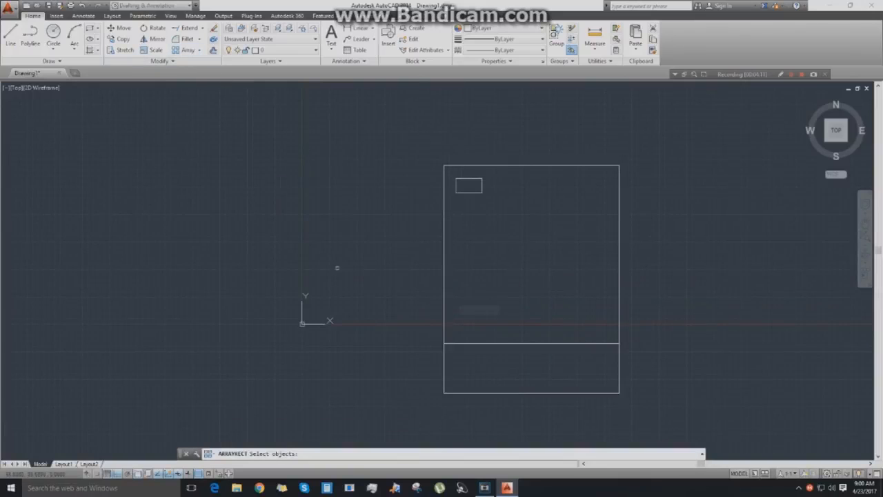
left_click(469, 194)
key("Return")
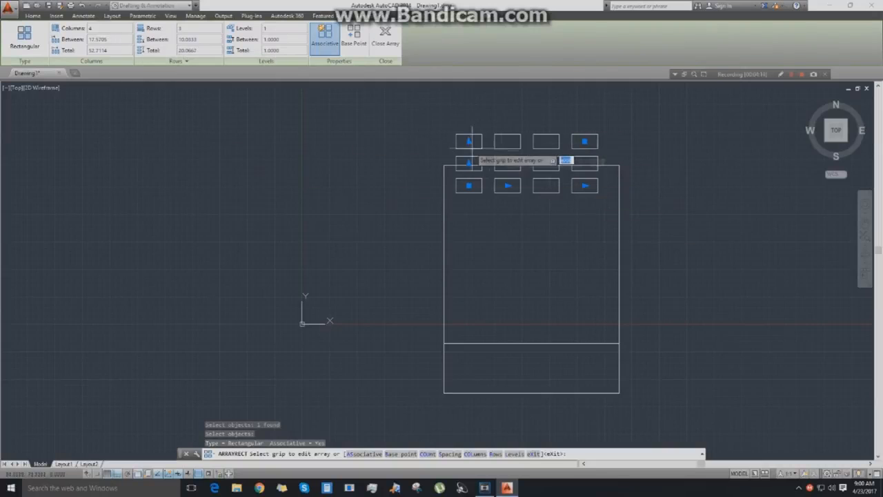
left_click(469, 141)
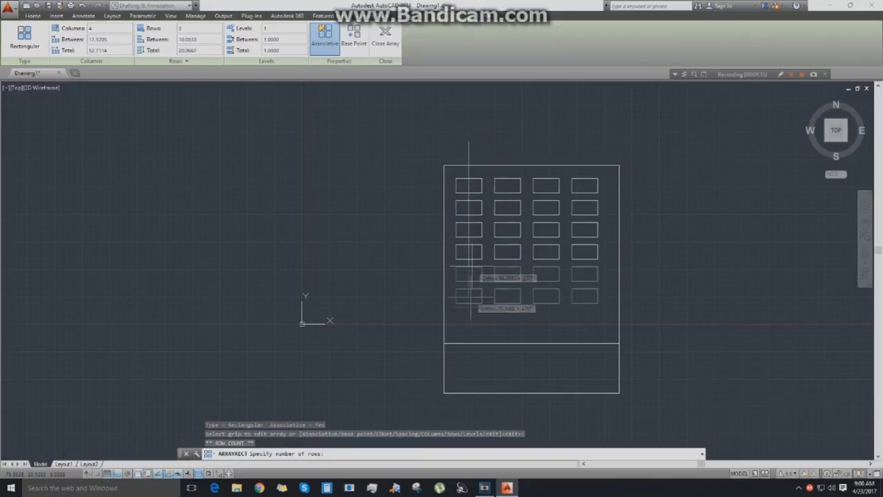
left_click(472, 329)
key("Escape")
middle_click_drag(641, 316, 584, 301)
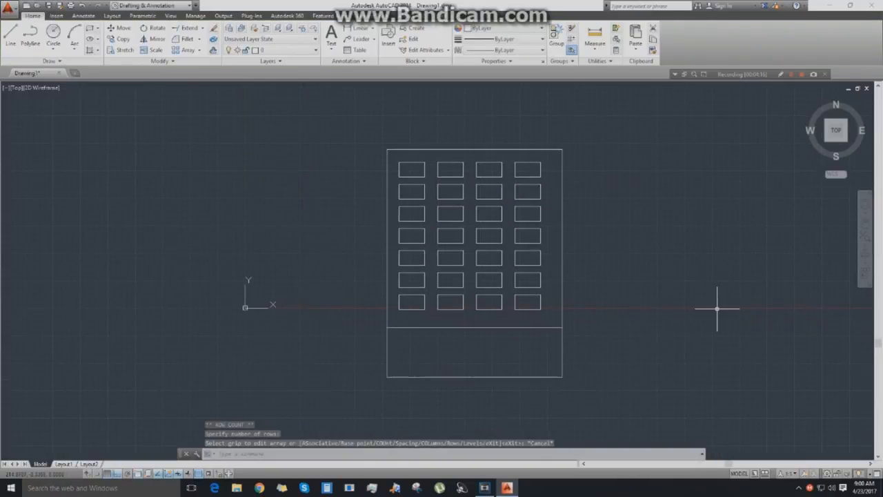
middle_click_drag(635, 256, 595, 249)
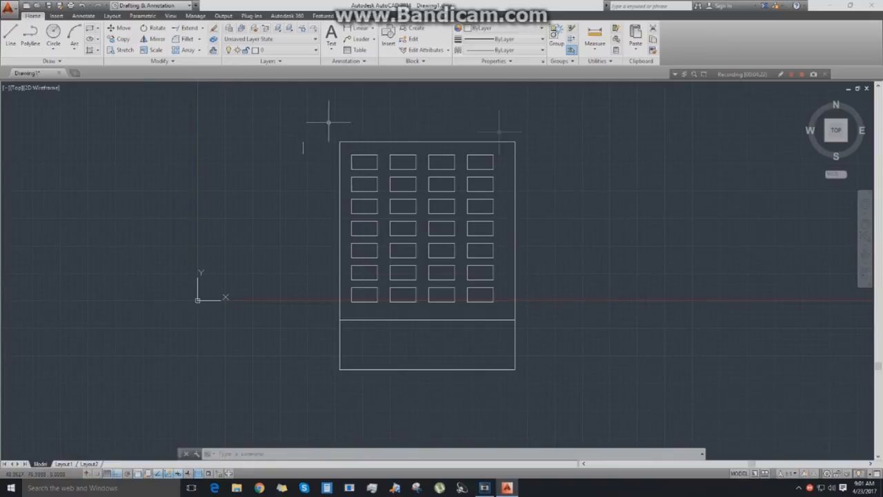
Delete the rectangular array of small rectangles from inside the large rectangle.
left_click(198, 50)
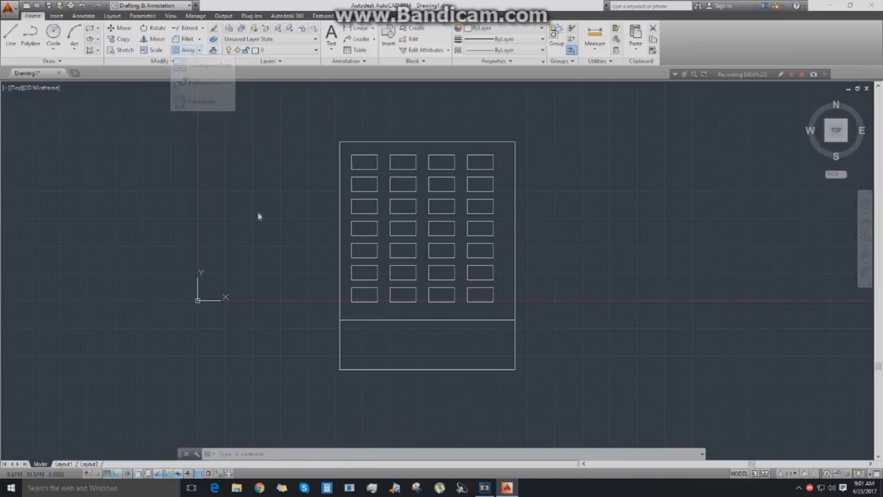
key("Escape")
key("Escape")
left_click(503, 307)
left_click(349, 153)
key("Delete")
Draw a short horizontal line inward from the large rectangle's left edge, just below its upper-left corner.
type("l")
key("Return")
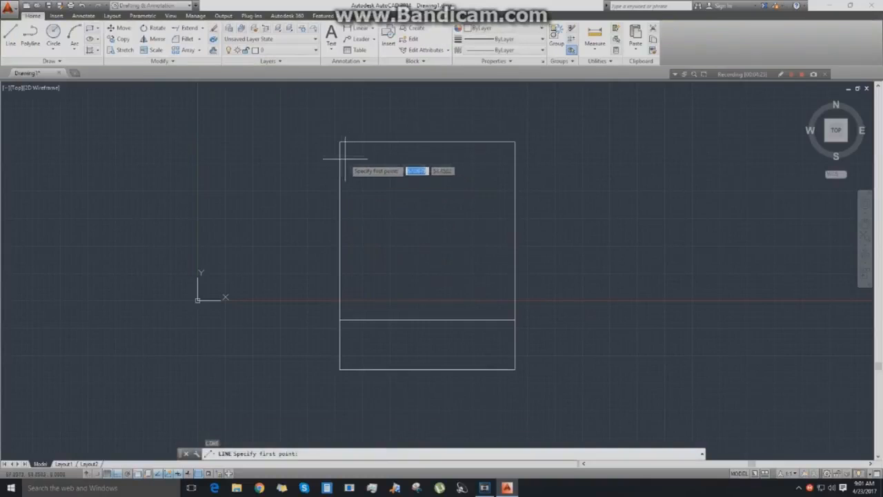
left_click(341, 156)
right_click(387, 158)
left_click(407, 164)
middle_click_drag(449, 192, 467, 201)
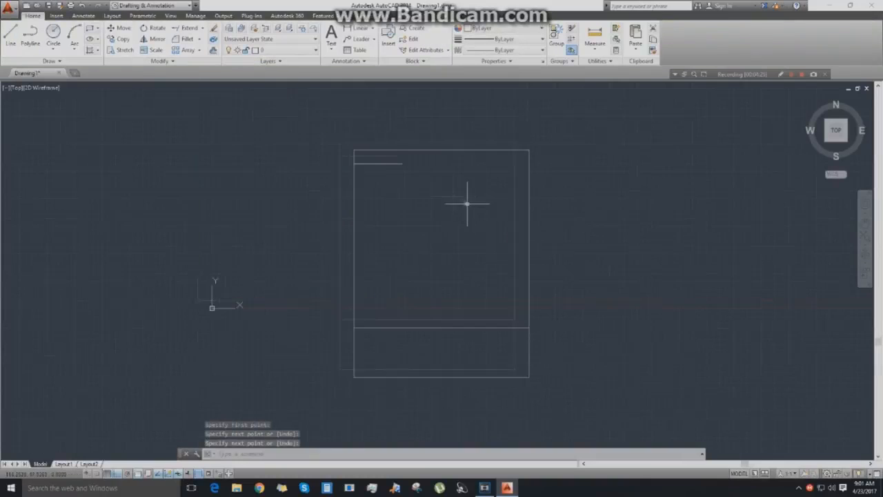
Create a path array of the short horizontal line using the large rectangle as the path curve.
left_click(198, 51)
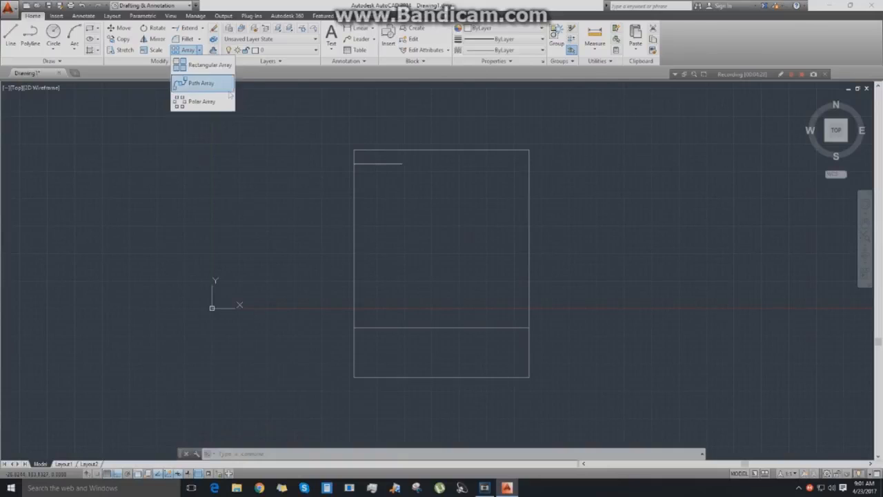
left_click(201, 83)
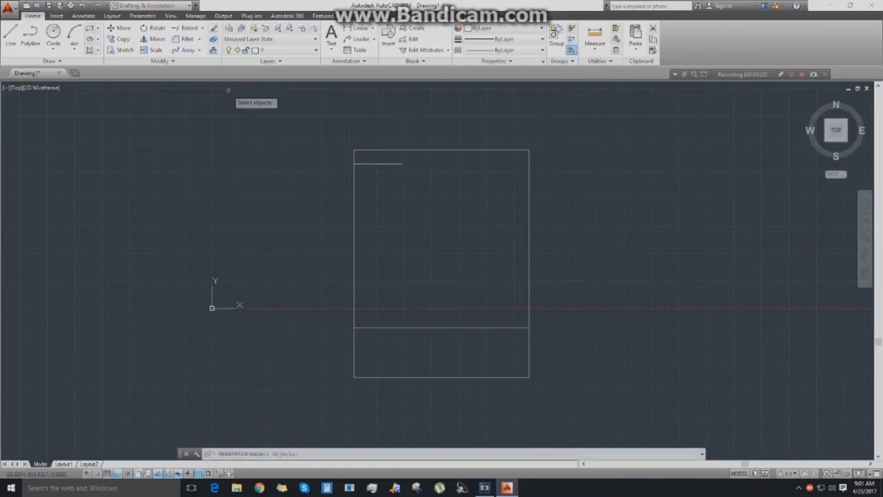
left_click(370, 164)
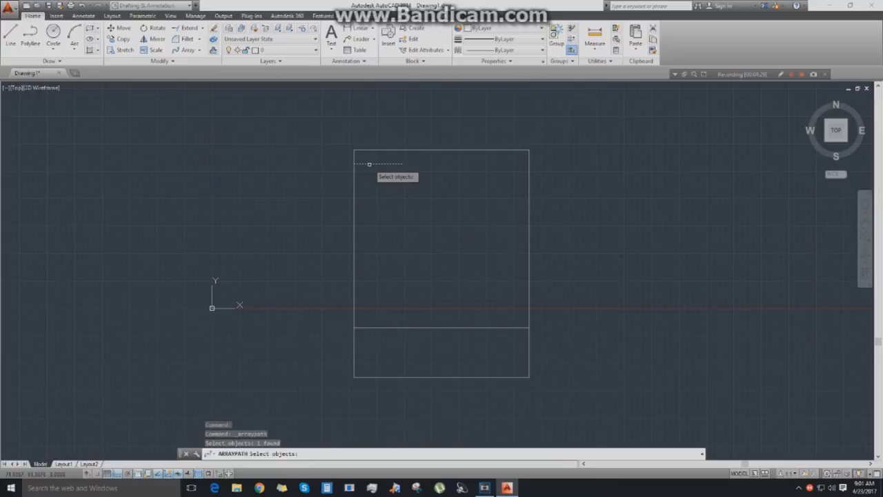
key("Return")
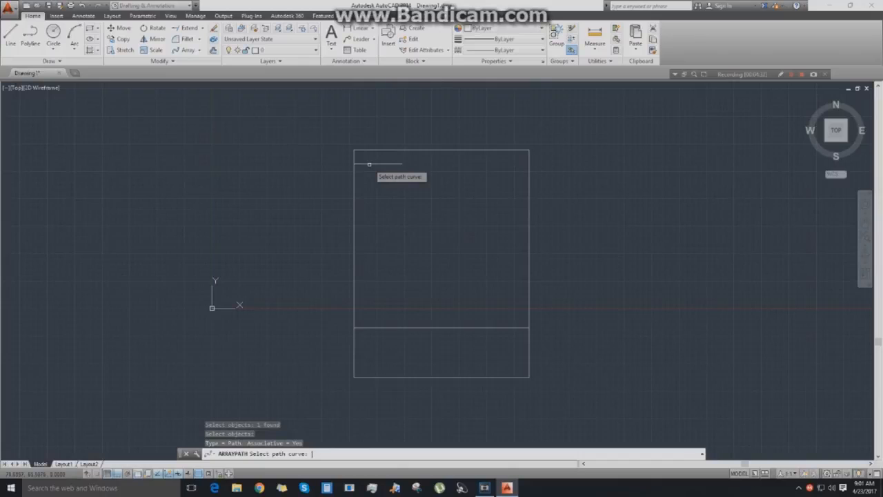
left_click(354, 185)
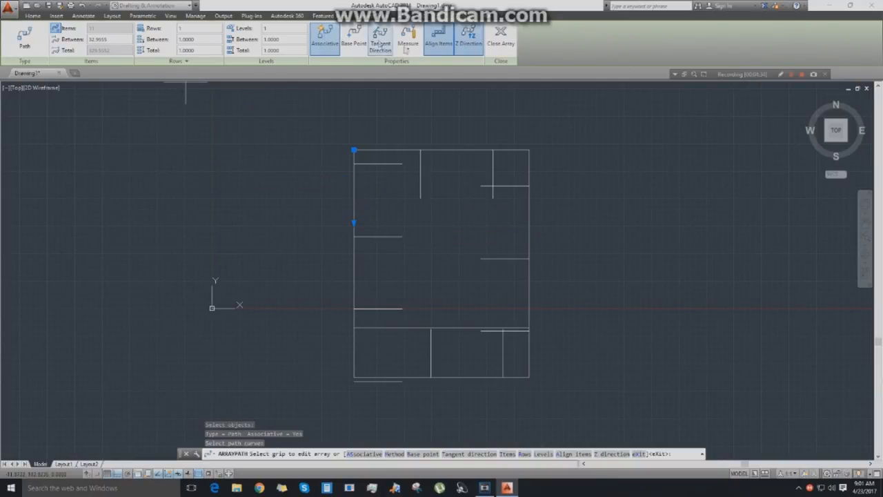
Turn off Z Direction for the path array, and switch Align Items off and back on to compare orientations.
left_click(473, 47)
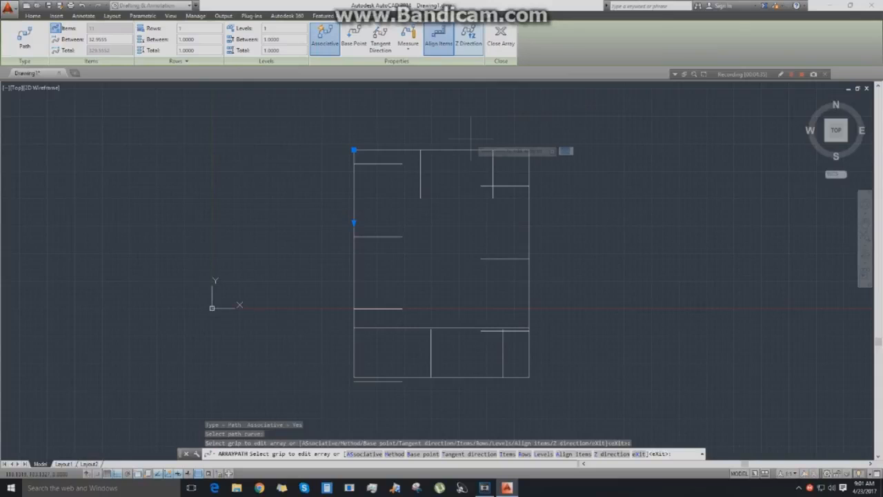
left_click(442, 48)
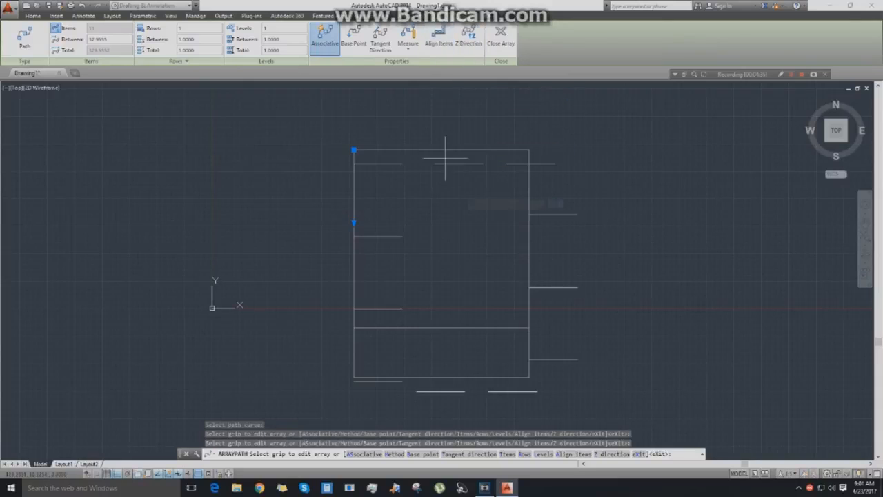
left_click(438, 43)
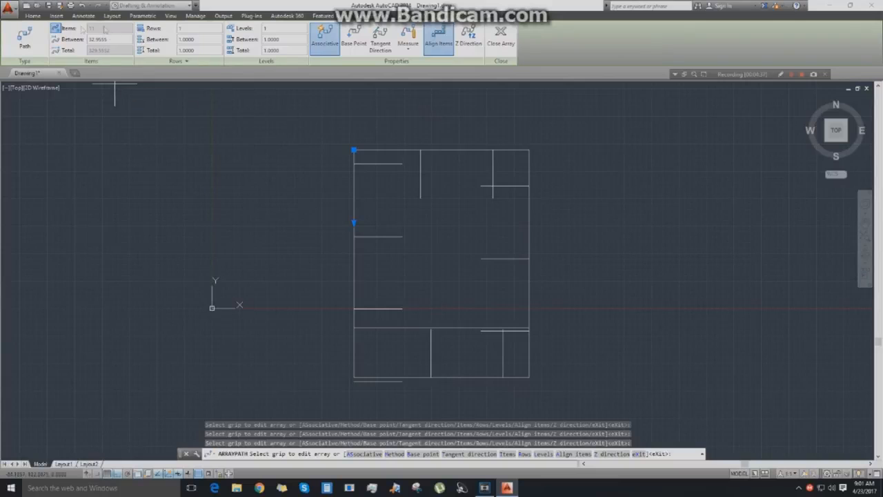
Set the path array to 2 items with a spacing of 2 between them.
type("2")
key("Return")
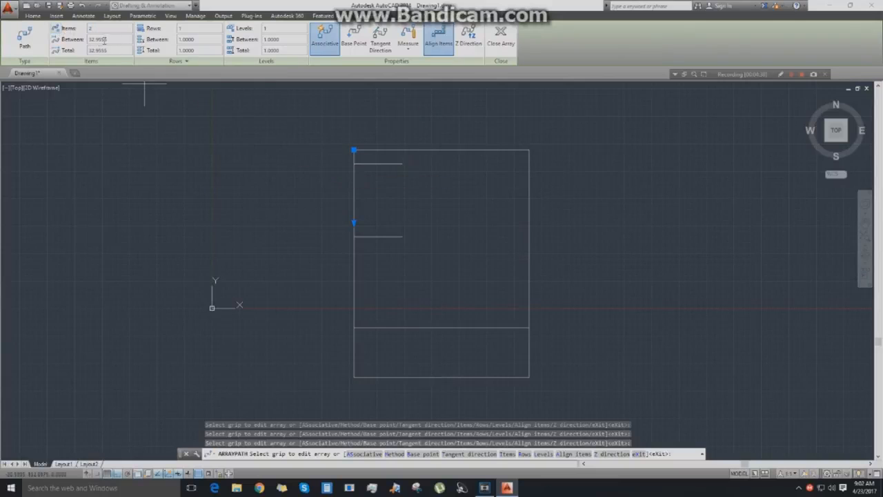
scroll(420, 355, "down", 2)
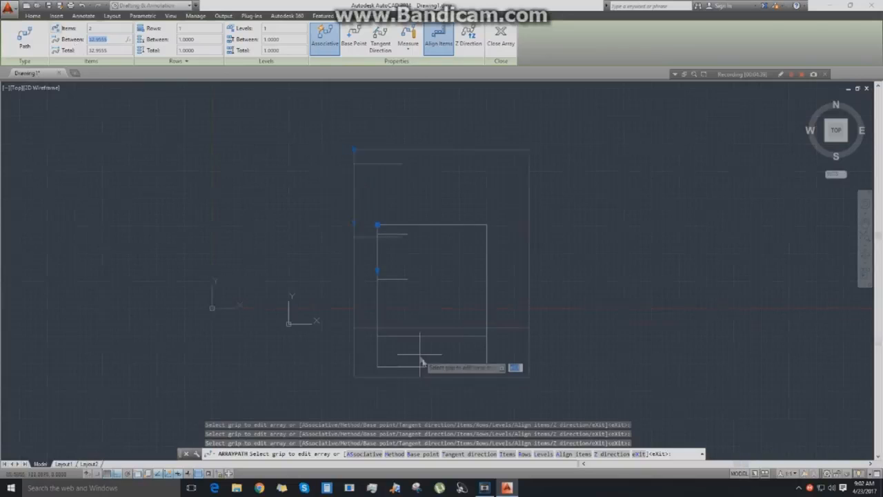
scroll(518, 371, "up", 2)
scroll(291, 336, "down", 2)
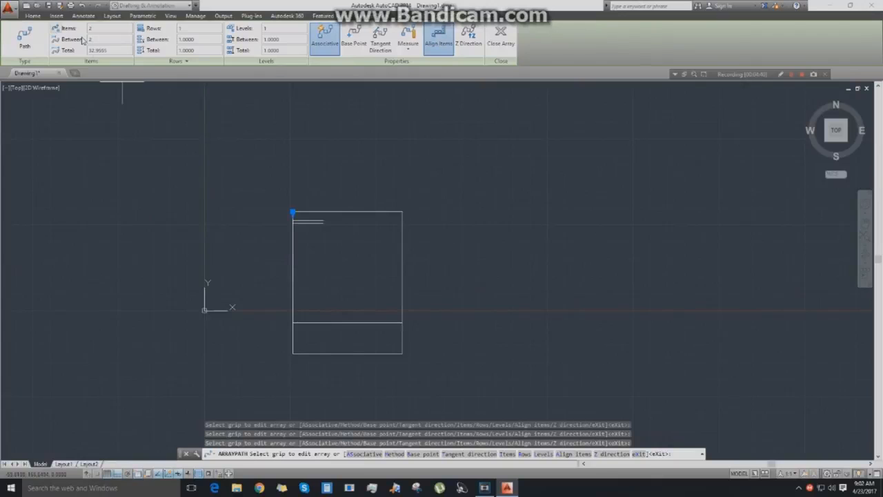
middle_click_drag(354, 257, 436, 236)
scroll(373, 260, "up", 3)
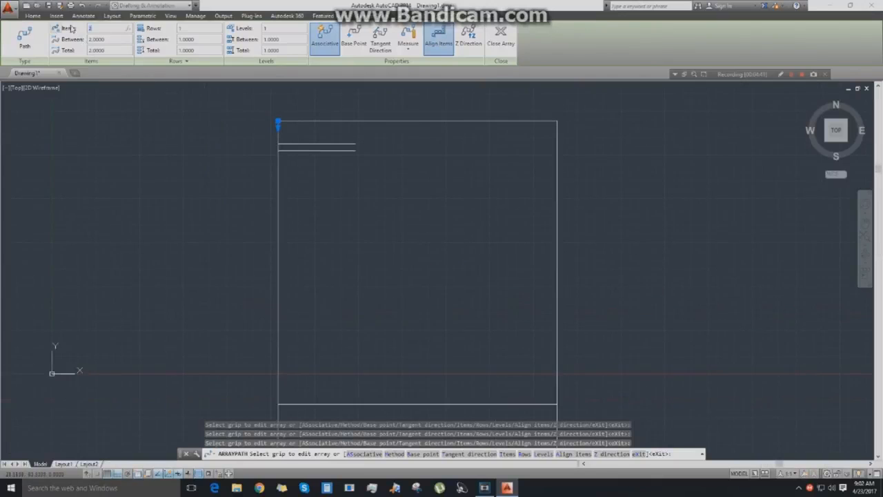
Increase the path array to 20 items and finish the array.
key("Return")
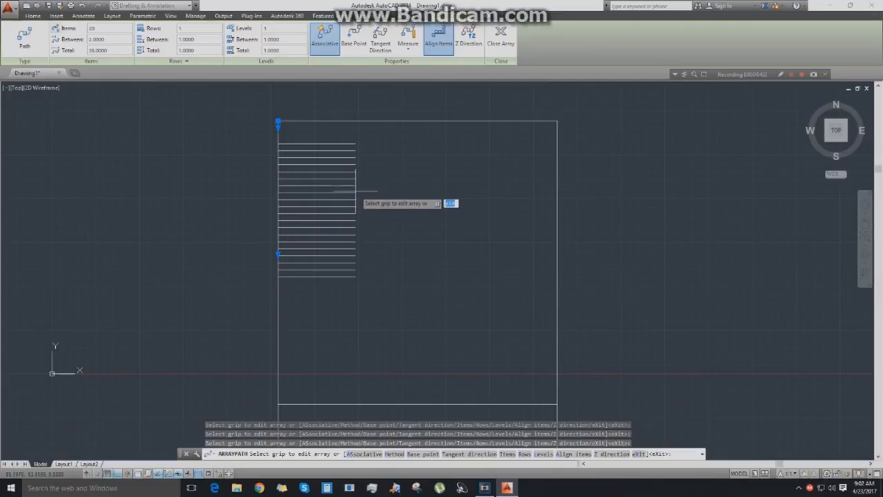
key("Return")
middle_click_drag(356, 194, 365, 187)
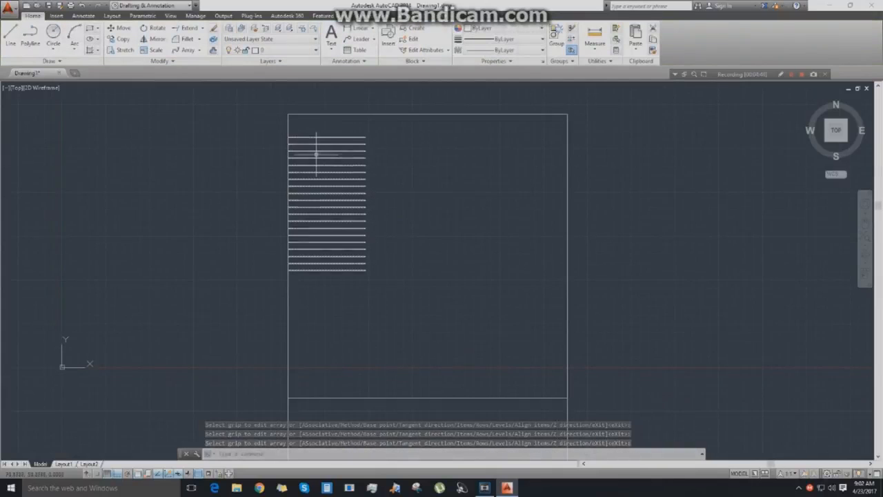
Draw a vertical line down along the right ends of the arrayed lines, extending past the lowest one.
key("Return")
left_click(367, 148)
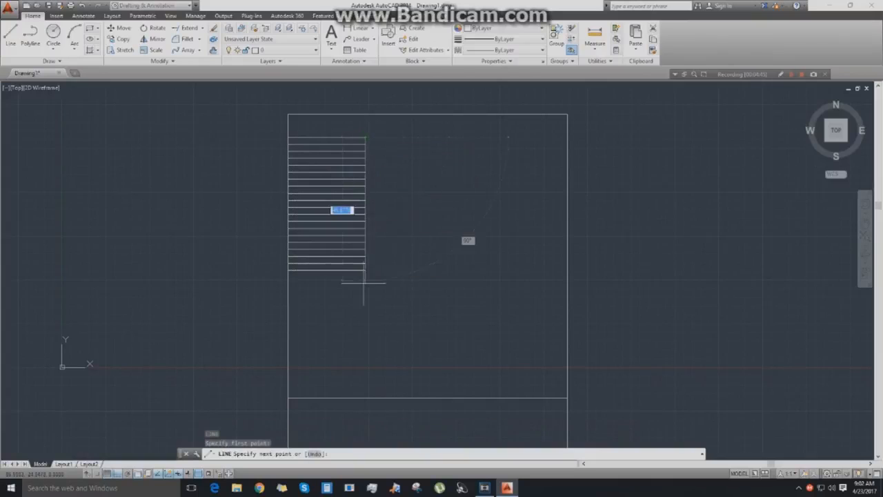
right_click(365, 298)
left_click(366, 300)
Trim the part of the vertical line that extends below the lowest arrayed line.
type("tr")
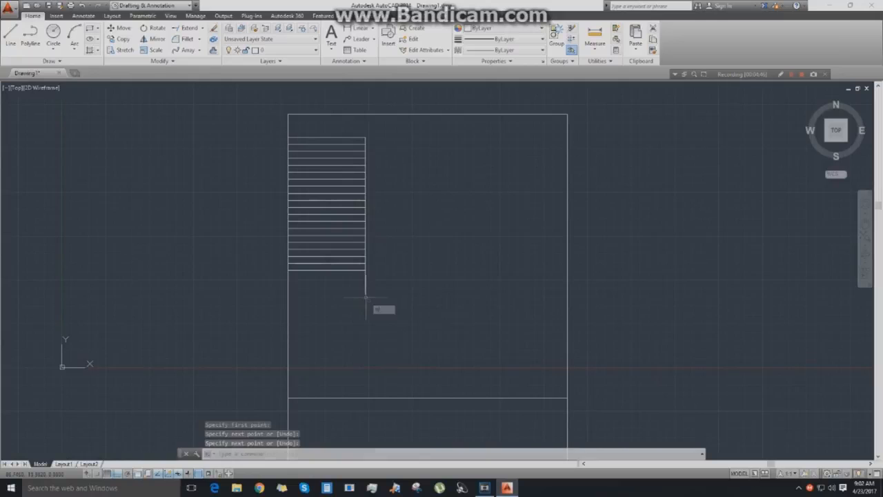
key("Return")
key("Return")
left_click(370, 298)
left_click(355, 287)
key("Escape")
middle_click_drag(370, 299, 390, 281)
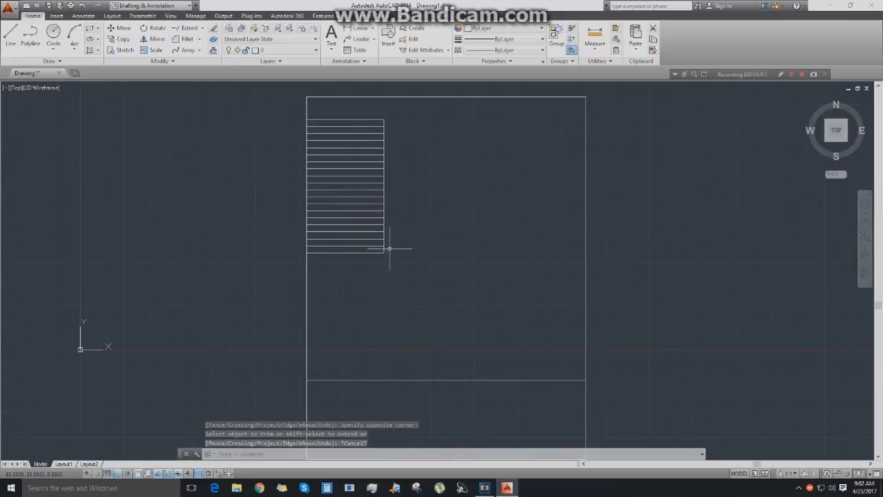
Delete the vertical line along the right ends of the arrayed lines.
left_click(383, 250)
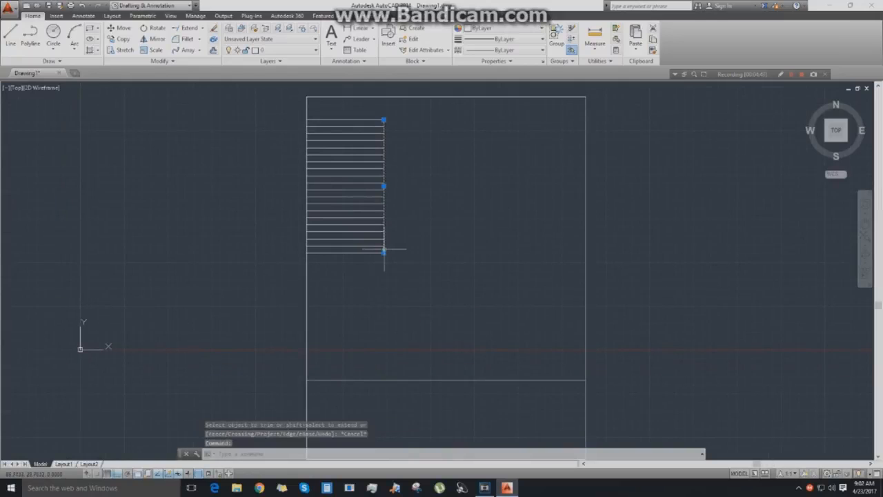
key("Delete")
middle_click_drag(418, 244, 455, 240)
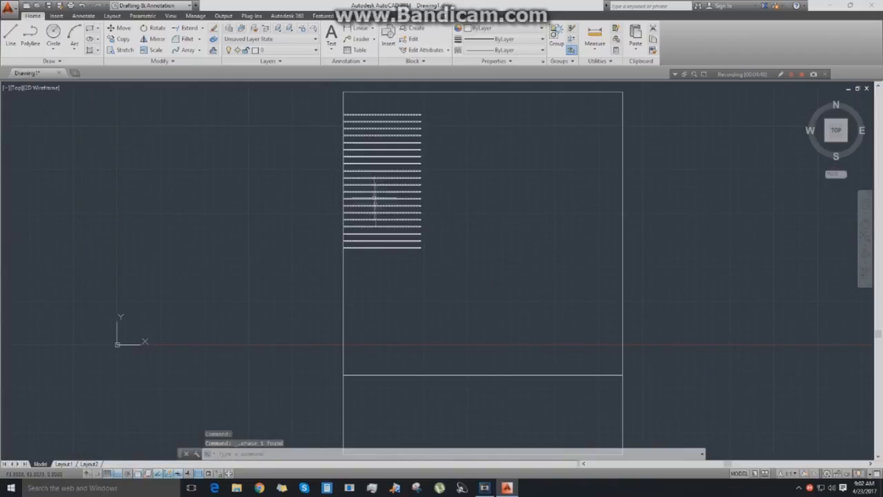
left_click(388, 246)
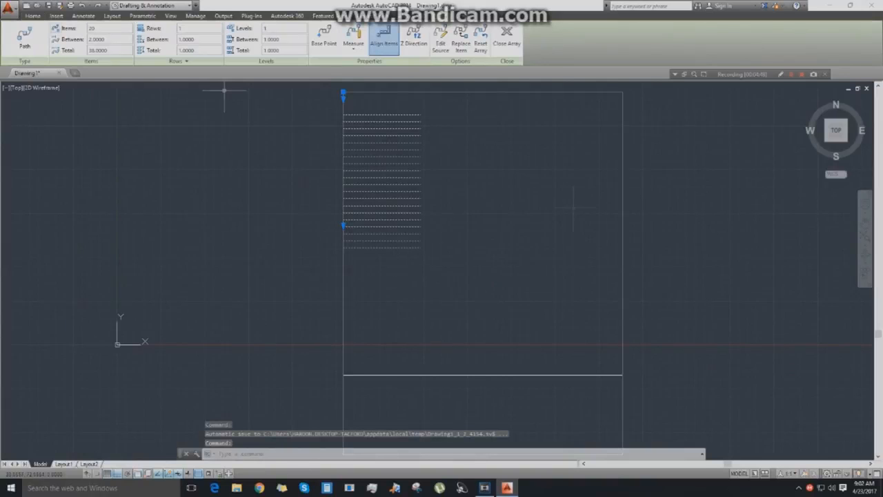
key("Escape")
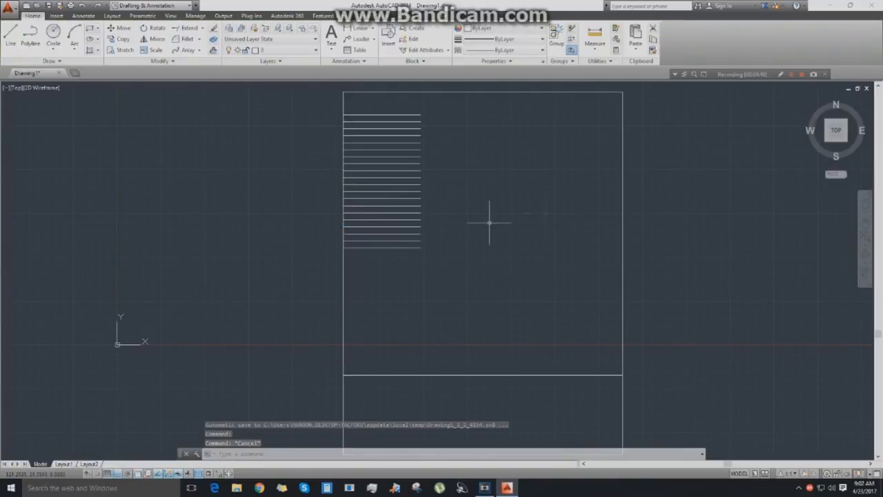
middle_click_drag(489, 223, 500, 226)
left_click(421, 243)
key("Escape")
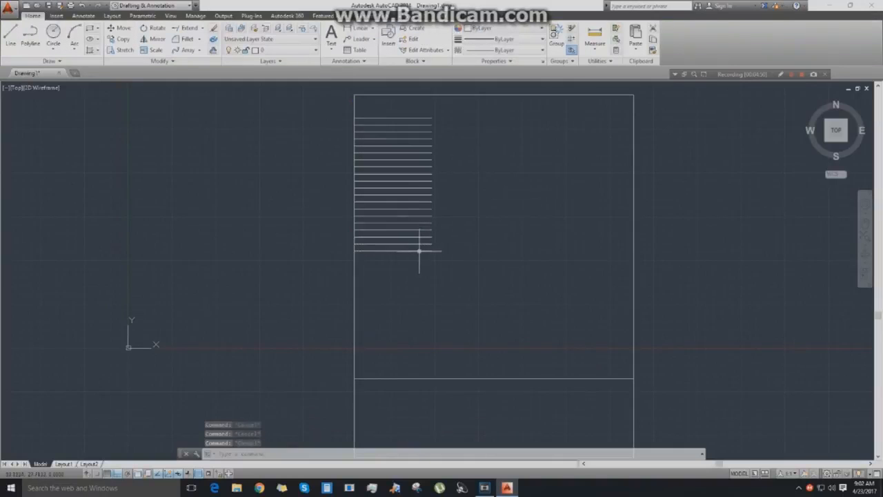
left_click(200, 61)
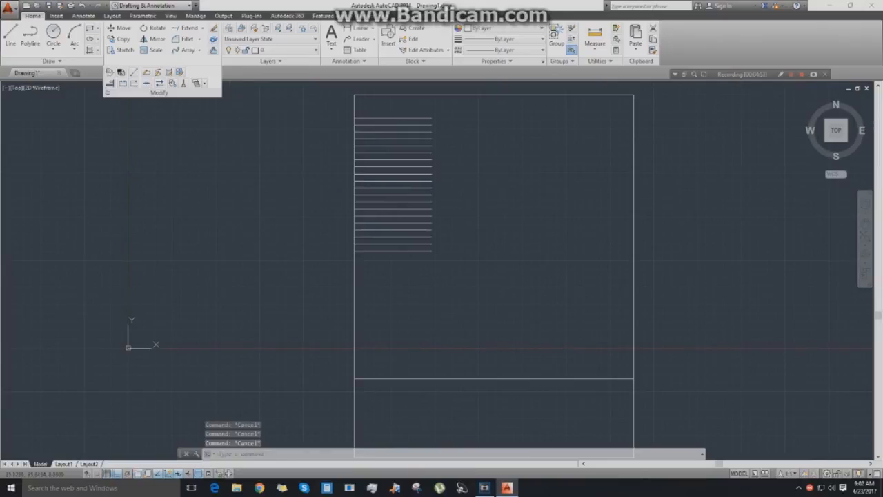
left_click(238, 130)
key("Escape")
middle_click_drag(458, 231, 371, 237)
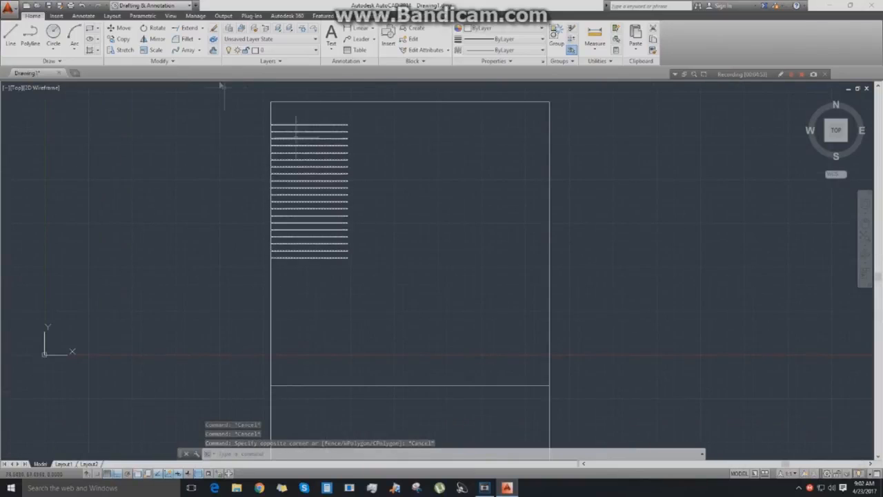
left_click(199, 39)
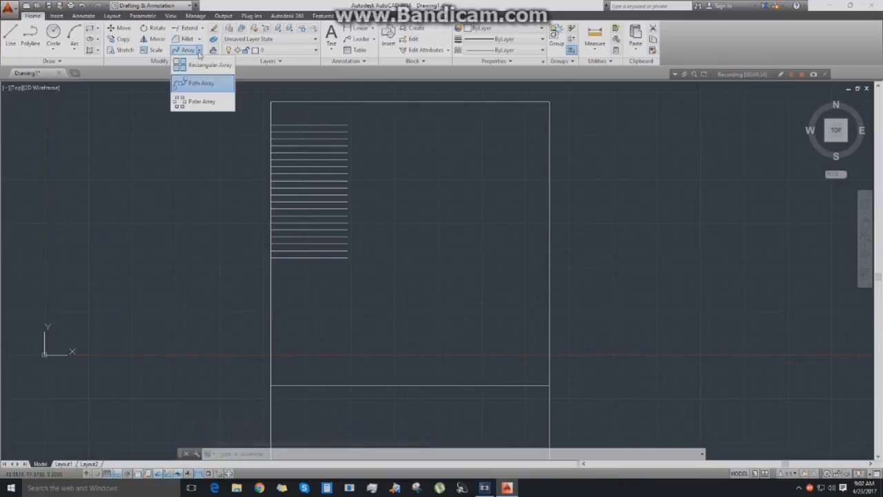
key("Escape")
Delete all the geometry in the drawing, including the arrayed lines and the surrounding rectangle.
scroll(174, 149, "down", 4)
middle_click_drag(174, 149, 142, 143)
left_click(304, 232)
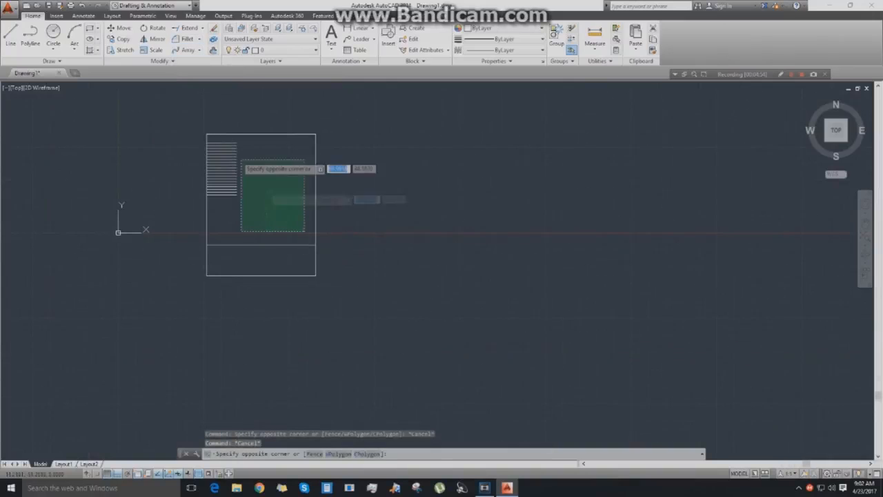
left_click(223, 143)
key("Escape")
left_click(421, 336)
left_click(181, 100)
key("Delete")
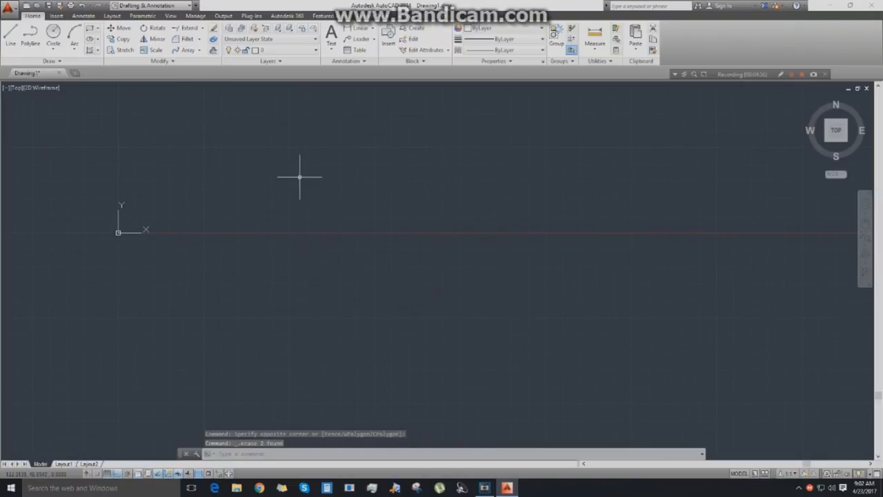
left_click(791, 77)
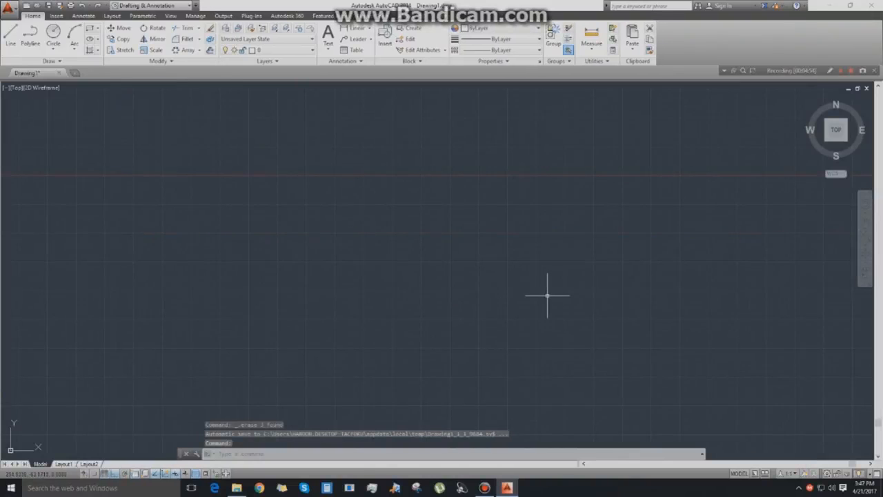
Draw a rectangle about 74 units wide and 46 units high below the X axis.
key("Return")
left_click(342, 201)
left_click(513, 307)
key("Escape")
middle_click_drag(566, 290, 555, 280)
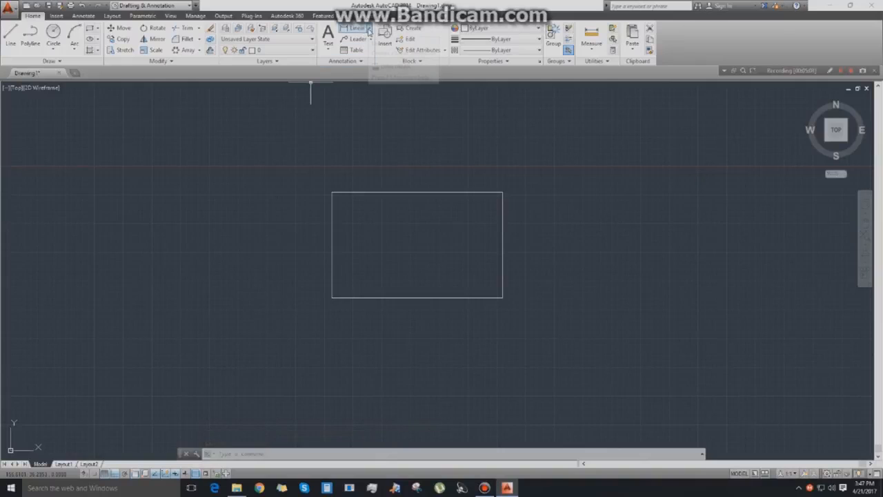
Add a linear dimension for the rectangle's width, placed above its top edge.
left_click(369, 30)
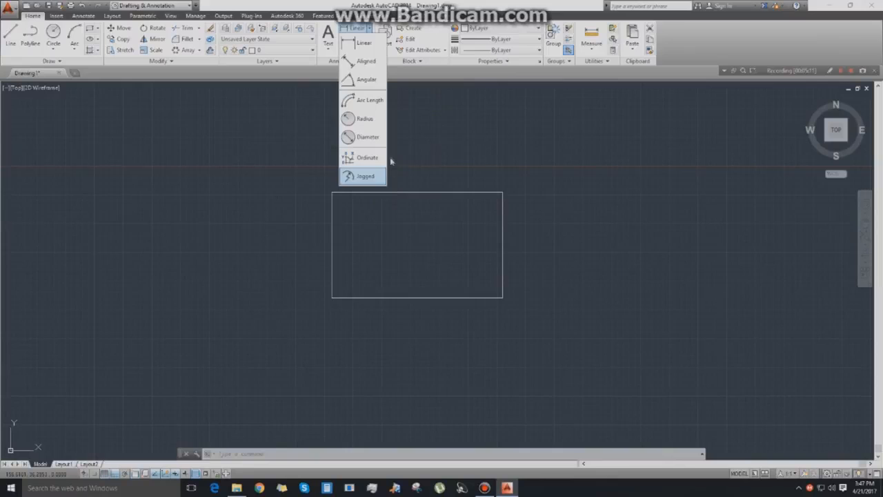
left_click(359, 44)
left_click(332, 193)
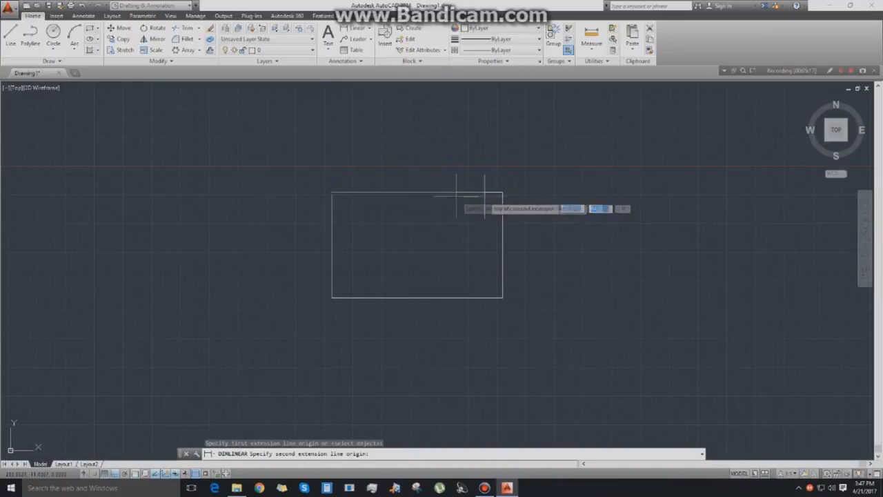
left_click(502, 193)
left_click(454, 148)
scroll(414, 132, "up", 8)
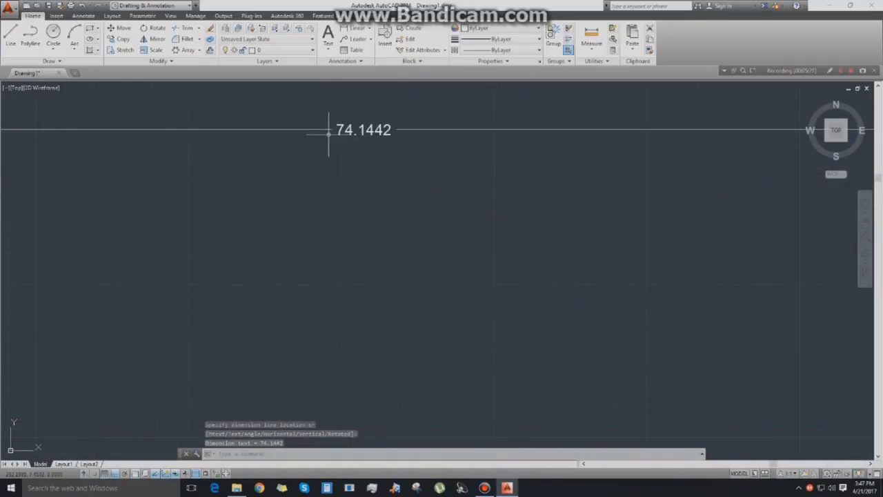
scroll(465, 219, "down", 5)
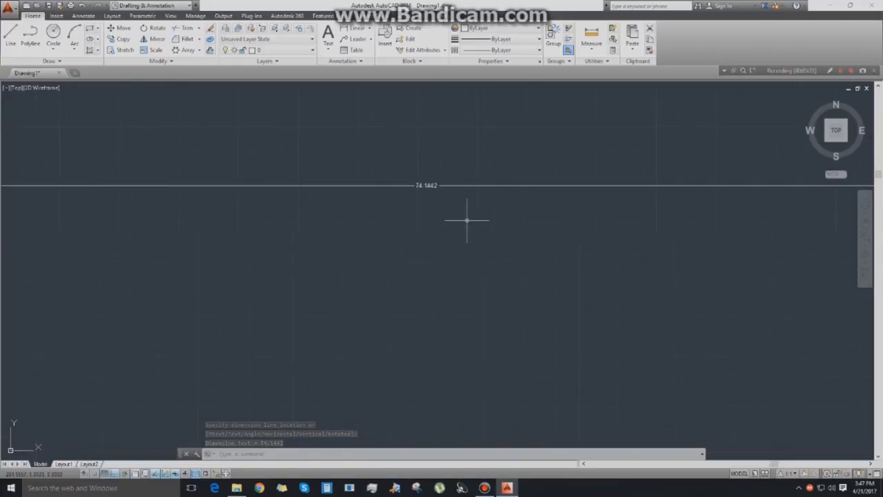
scroll(484, 224, "up", 3)
scroll(592, 366, "down", 4)
scroll(439, 193, "down", 2)
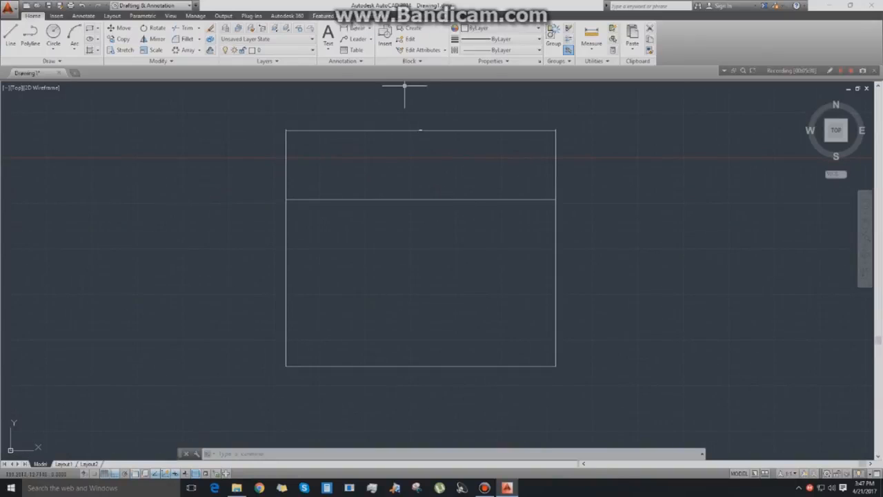
Add a linear dimension for the rectangle's height, placed outside its right edge.
left_click(355, 28)
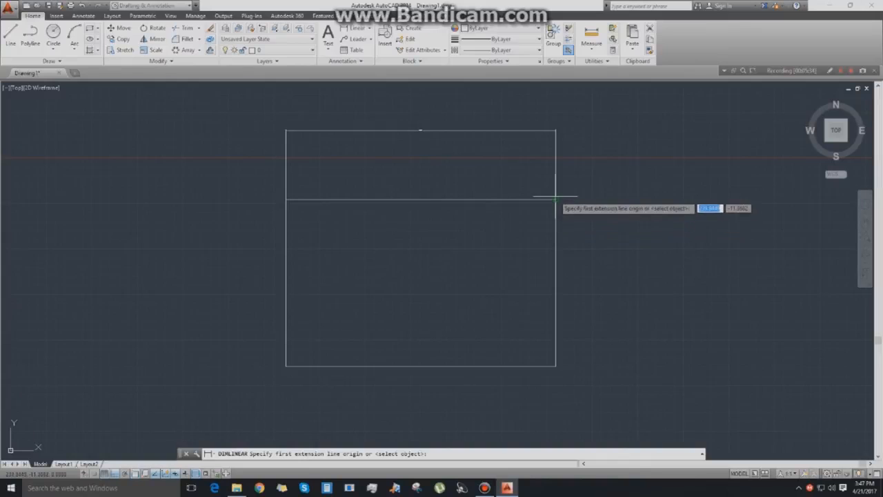
left_click(556, 199)
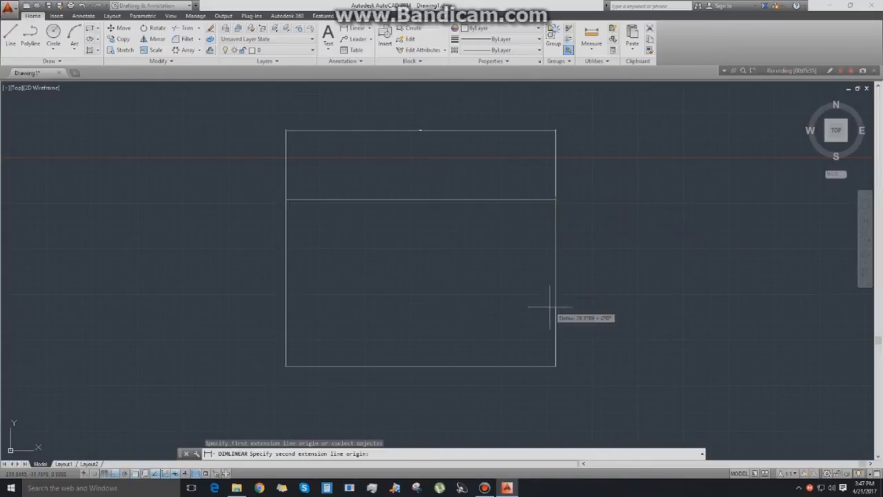
left_click(556, 366)
left_click(601, 311)
scroll(596, 311, "up", 10)
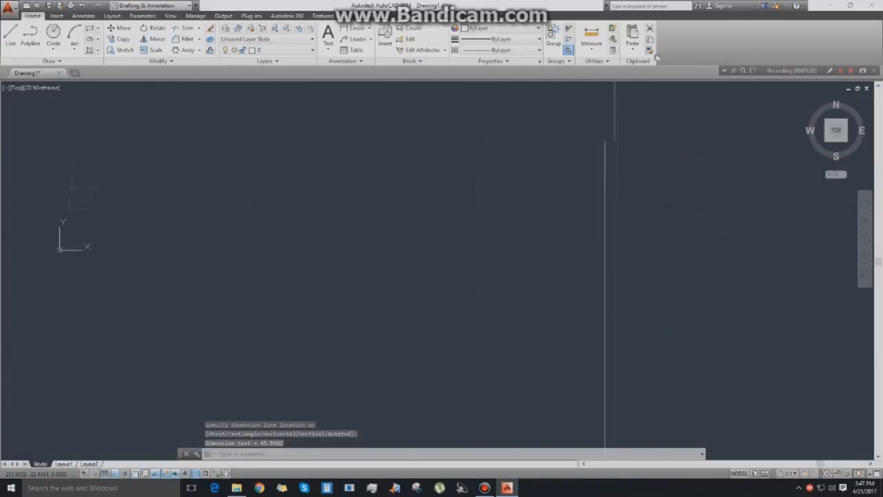
scroll(624, 248, "down", 6)
scroll(627, 337, "up", 6)
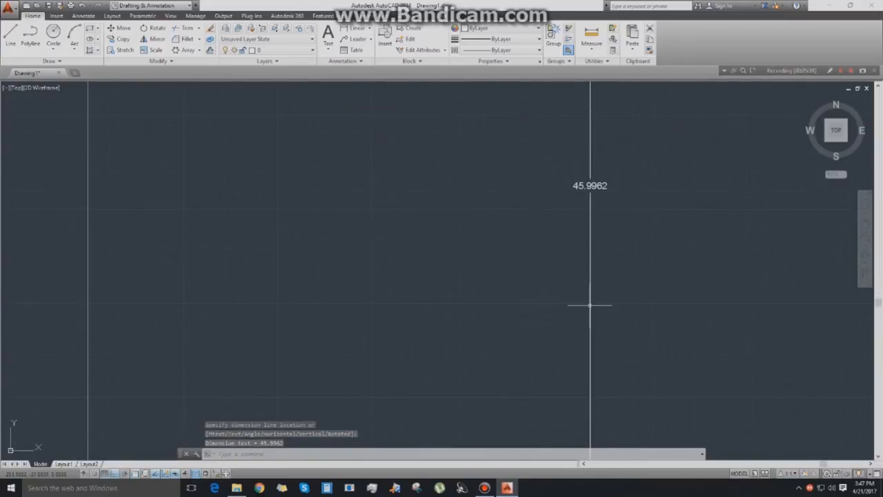
scroll(552, 258, "down", 6)
Draw a diagonal line from the rectangle's upper-right corner to its lower-left corner.
middle_click_drag(532, 266, 704, 310)
middle_click_drag(773, 297, 713, 280)
type("l")
key("Return")
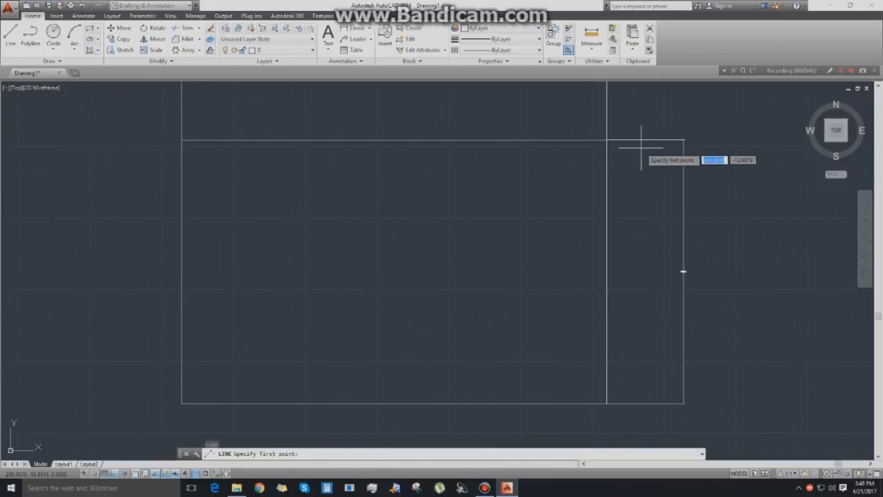
left_click(606, 140)
left_click(182, 403)
right_click(181, 403)
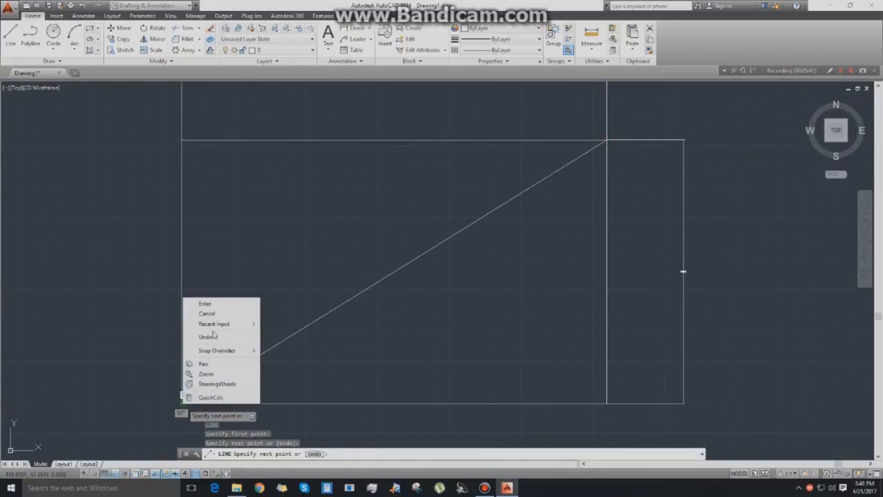
left_click(215, 307)
Try a linear dimension between the two ends of the diagonal, placed horizontally inside the rectangle.
left_click(352, 28)
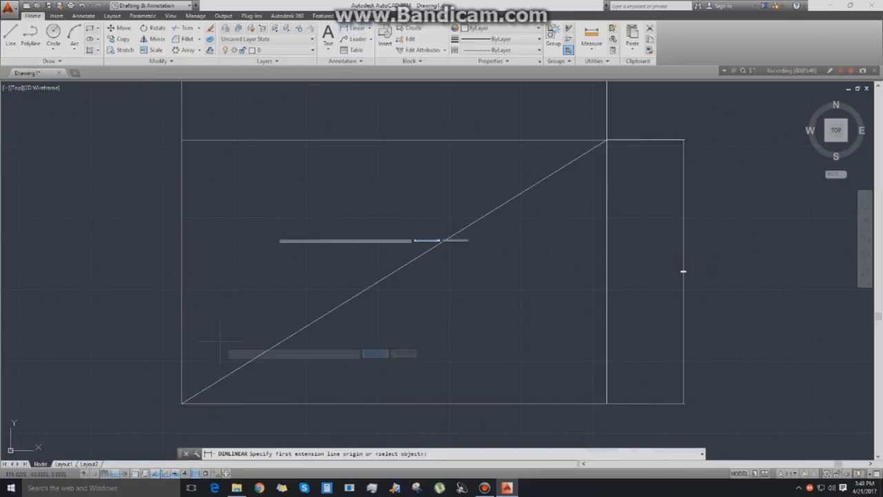
left_click(182, 403)
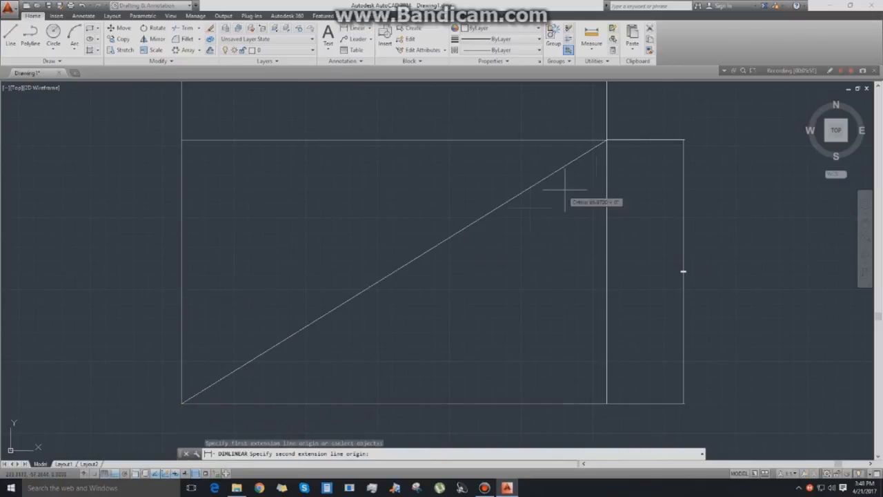
left_click(606, 140)
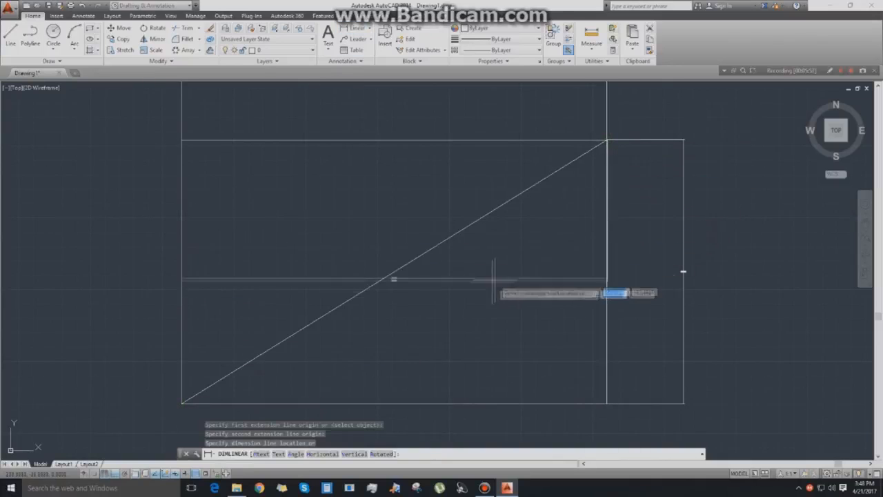
left_click(445, 320)
scroll(389, 323, "up", 5)
scroll(434, 292, "up", 2)
scroll(438, 292, "down", 5)
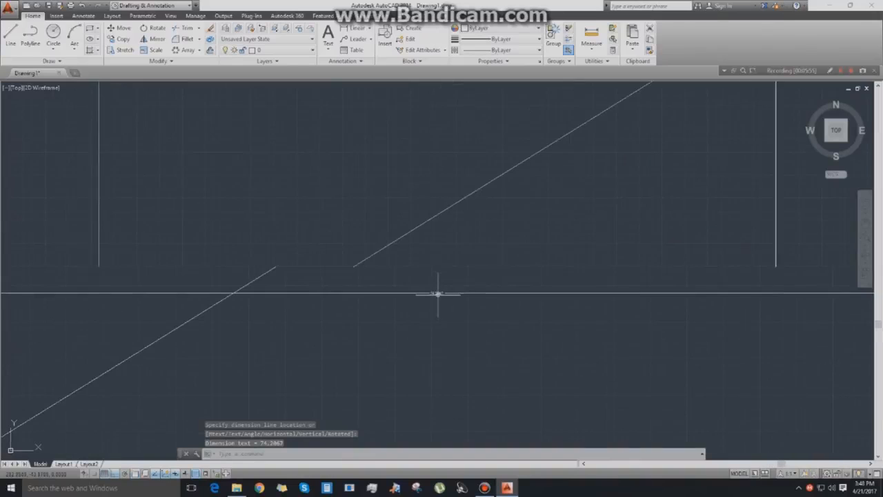
scroll(415, 284, "up", 5)
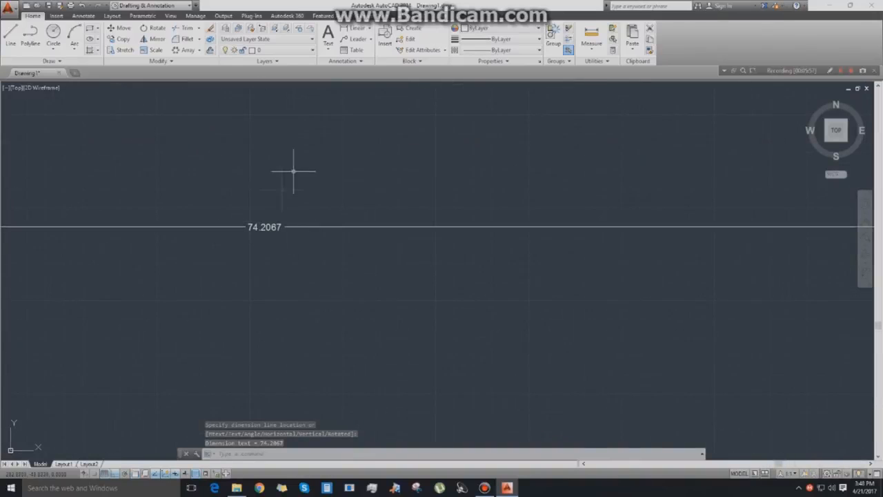
Add an aligned dimension from the diagonal's lower-left end to its upper-right end, placed just below the line.
left_click(370, 29)
left_click(364, 65)
scroll(317, 289, "down", 3)
middle_click_drag(291, 316, 395, 272)
left_click(266, 297)
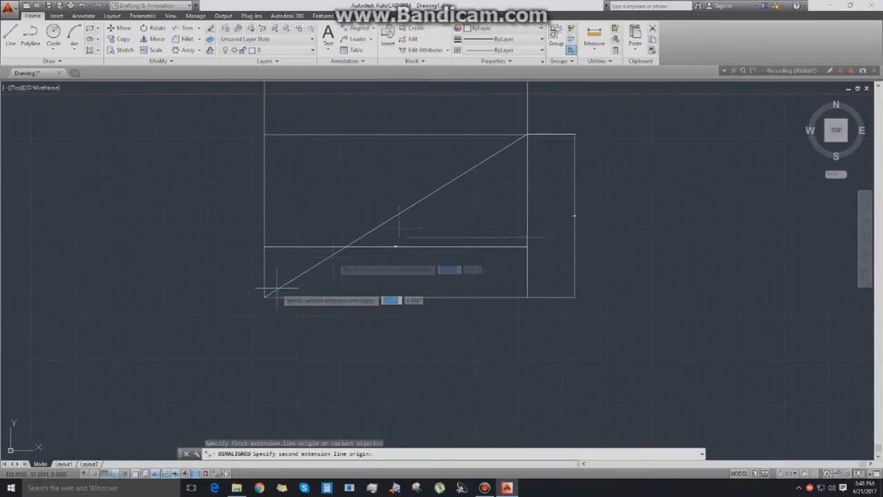
left_click(526, 134)
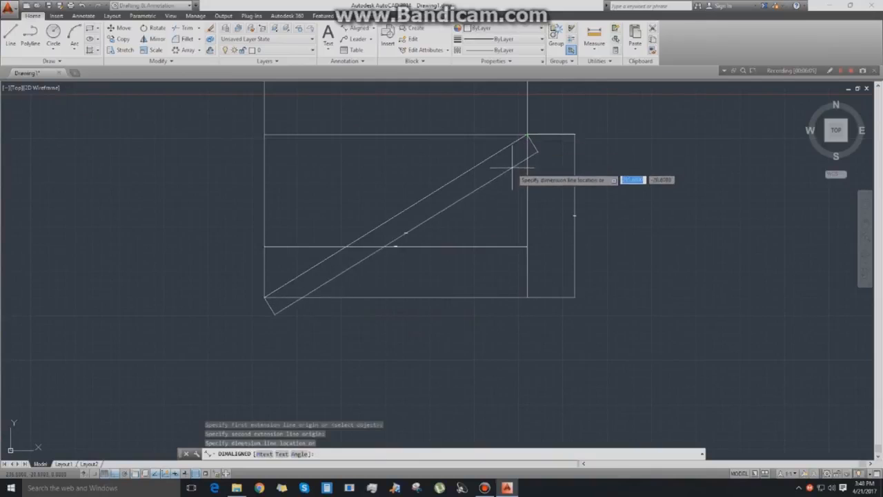
left_click(511, 173)
scroll(414, 237, "up", 4)
scroll(341, 271, "up", 2)
middle_click_drag(308, 288, 401, 248)
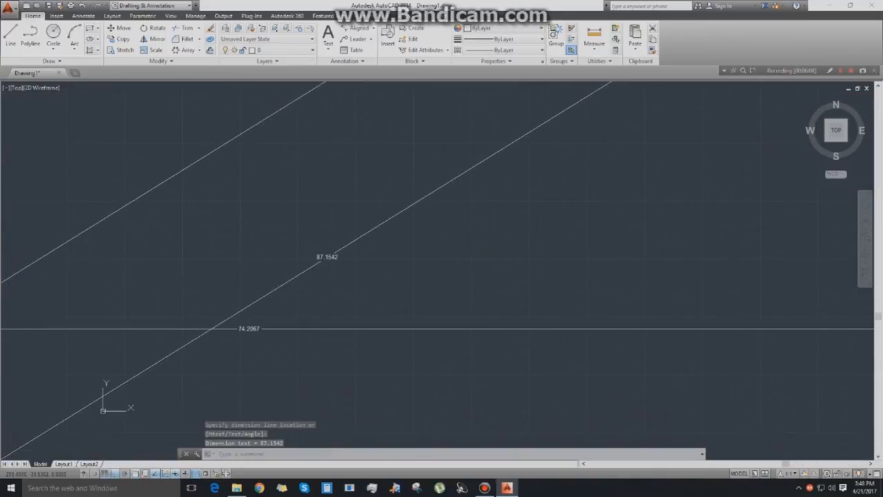
scroll(337, 284, "down", 2)
middle_click_drag(339, 284, 445, 256)
scroll(406, 278, "up", 2)
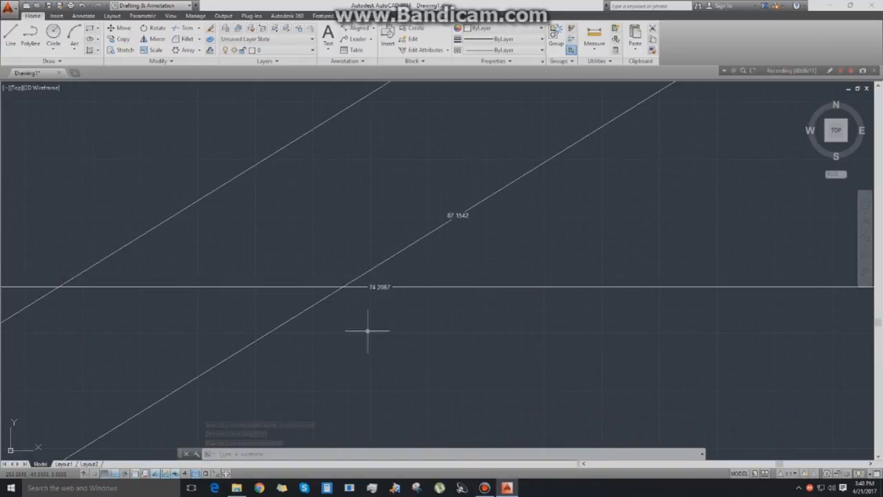
Delete the horizontal linear dimension inside the rectangle and the aligned dimension beside the diagonal.
left_click(384, 288)
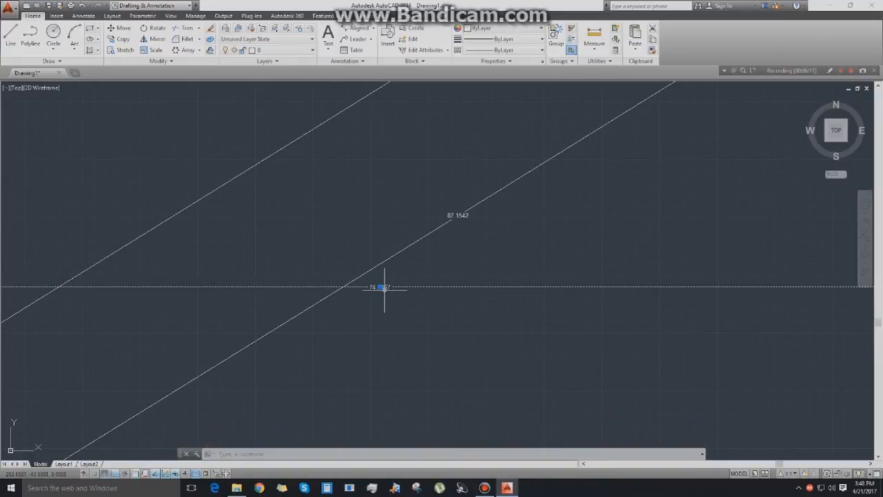
key("Delete")
scroll(385, 290, "down", 6)
mouse_move(397, 308)
middle_mouse_down()
mouse_move(495, 260)
mouse_move(499, 285)
middle_mouse_up()
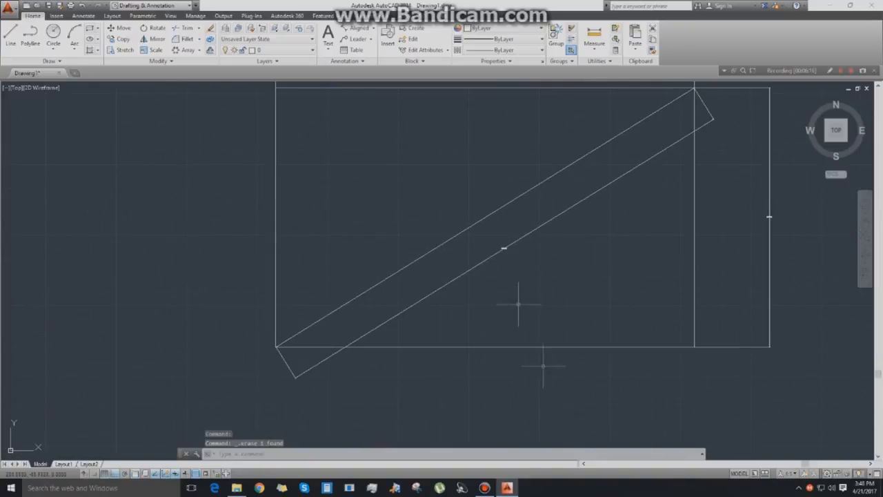
left_click(550, 227)
left_click(548, 219)
key("Delete")
scroll(375, 252, "down", 2)
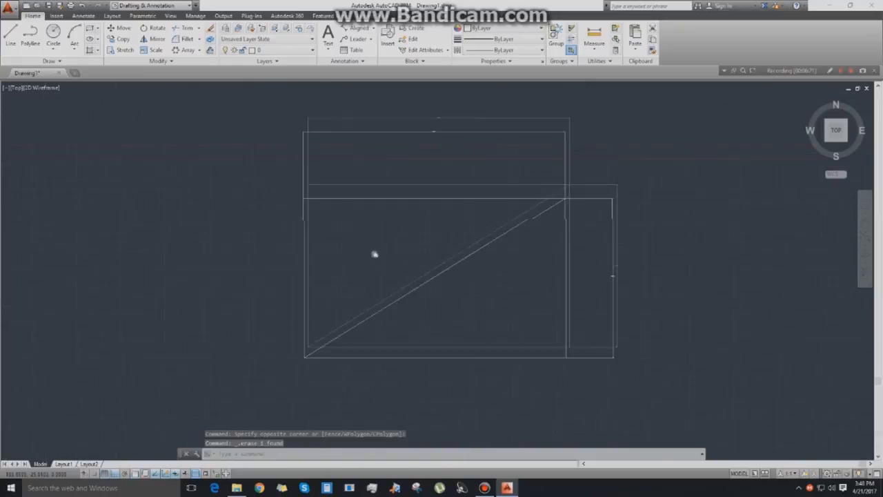
Dimension the diagonal's full length with an aligned dimension between opposite rectangle corners, placed parallel to the line.
left_click(374, 29)
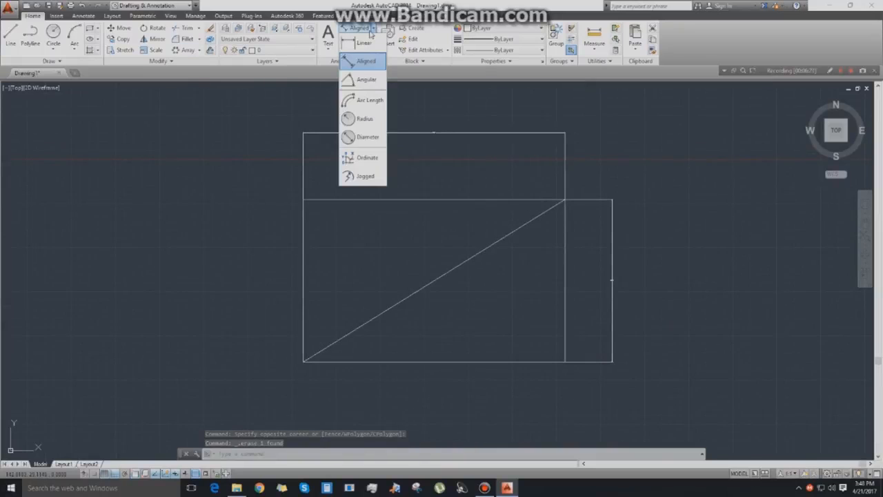
left_click(366, 62)
scroll(549, 228, "up", 3)
left_click(632, 150)
scroll(273, 369, "down", 2)
mouse_move(273, 369)
middle_mouse_down()
mouse_move(533, 184)
mouse_move(702, 113)
middle_mouse_up()
left_click(521, 218)
scroll(671, 216, "down", 2)
middle_click_drag(670, 216, 185, 349)
scroll(185, 349, "up", 2)
left_click(214, 311)
scroll(276, 298, "up", 4)
scroll(276, 262, "down", 5)
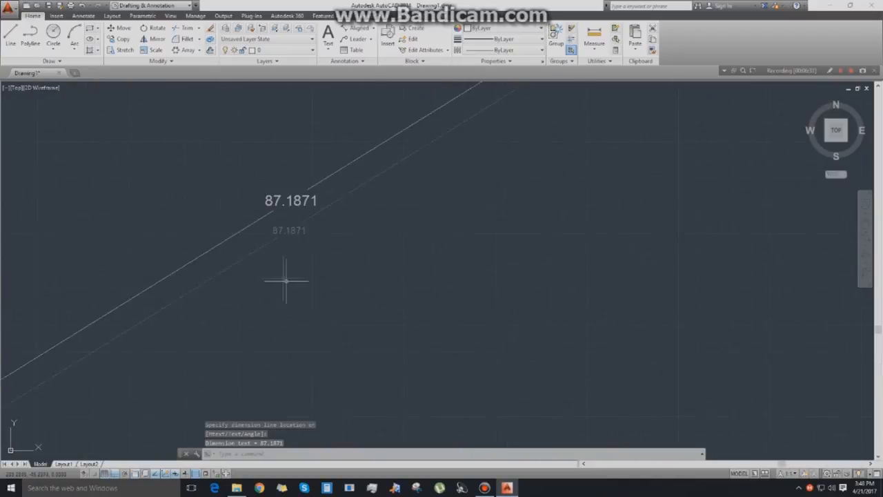
Delete the aligned dimension running below the diagonal.
left_click(446, 332)
left_click(395, 253)
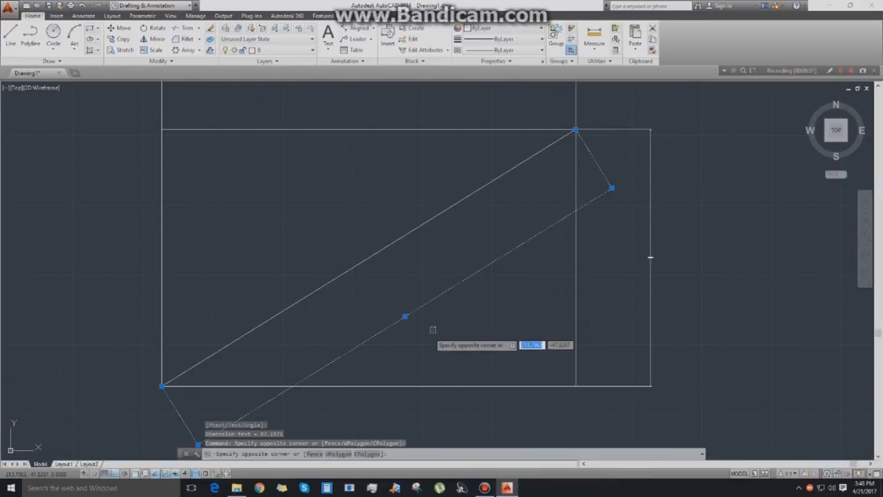
key("Delete")
Delete the horizontal linear dimension above the rectangle.
middle_click_drag(411, 295, 416, 281)
scroll(356, 200, "down", 2)
middle_click_drag(355, 203, 422, 301)
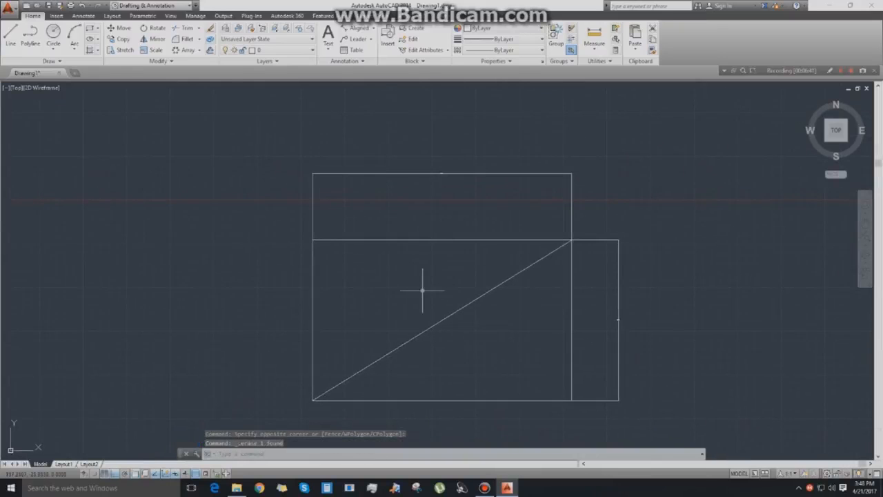
scroll(357, 266, "up", 2)
mouse_move(357, 266)
middle_mouse_down()
mouse_move(398, 241)
mouse_move(304, 269)
middle_mouse_up()
scroll(283, 233, "down", 2)
left_click(213, 147)
left_click(564, 205)
left_click(585, 200)
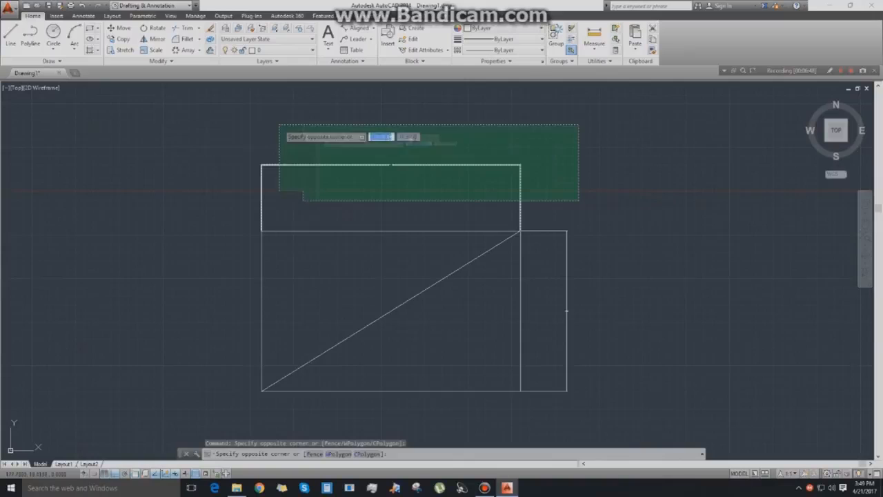
left_click(197, 122)
key("Delete")
Delete the vertical dimension beside the rectangle and the diagonal line, keeping only the rectangle.
left_click(636, 433)
left_click(530, 215)
key("Delete")
left_click(437, 319)
left_click(399, 283)
key("Delete")
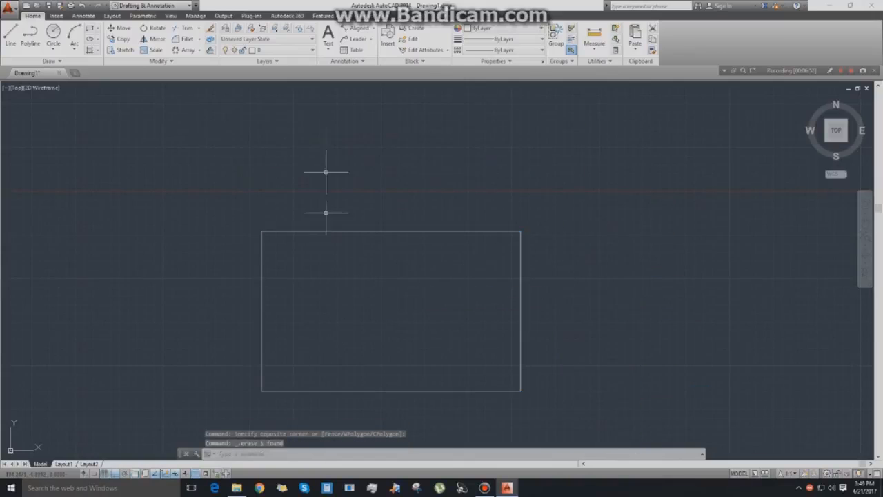
Start a multiline text above the rectangle reading RECTANGLE and set its text height to 20.
left_click(328, 34)
left_click(214, 126)
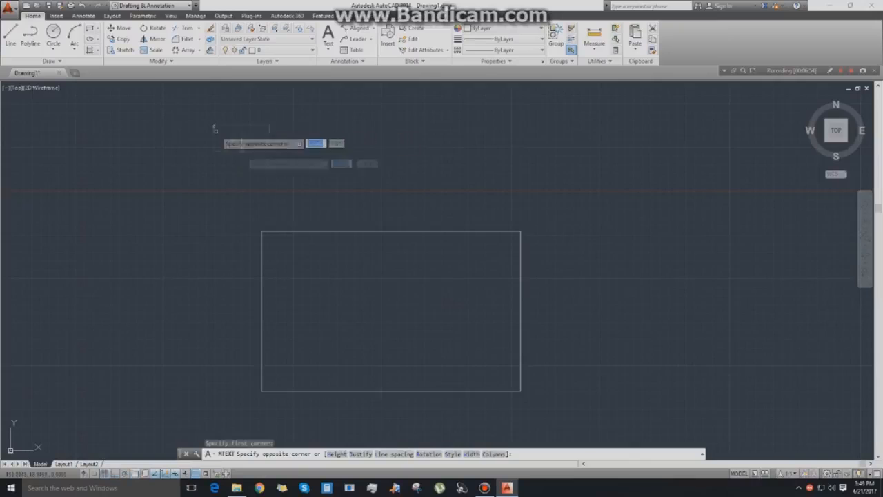
left_click(509, 232)
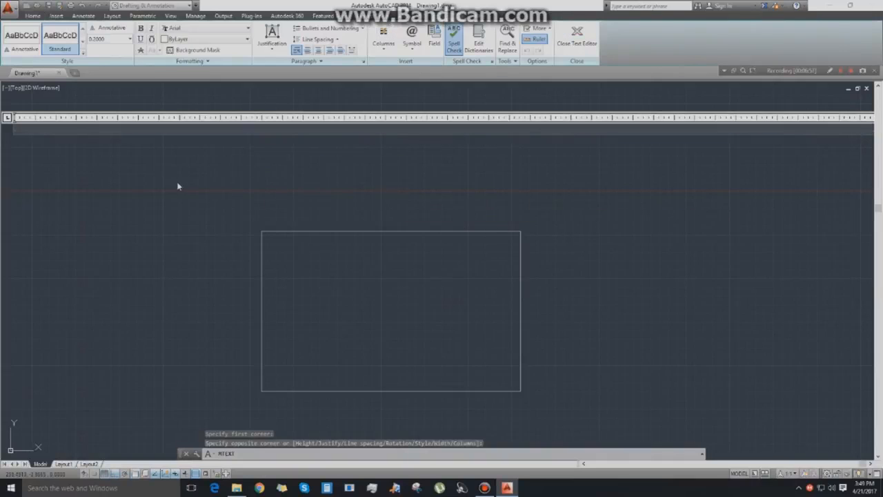
type("RECTANGLE")
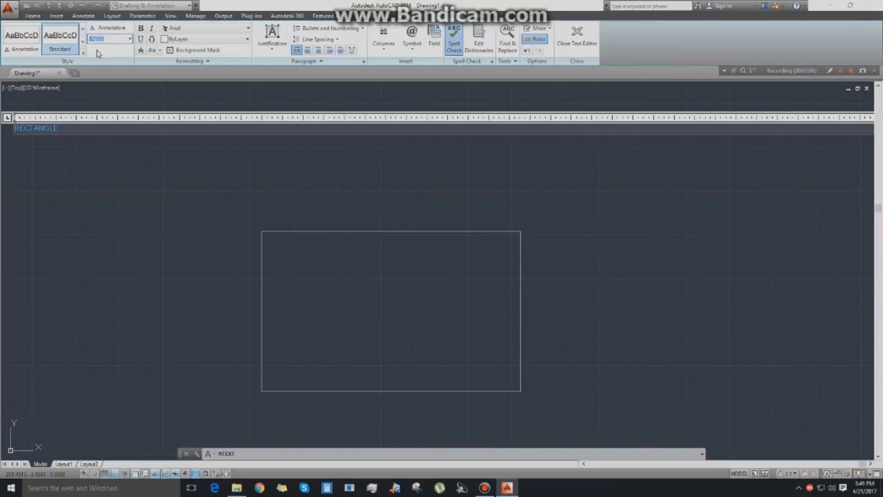
type("20")
key("Return")
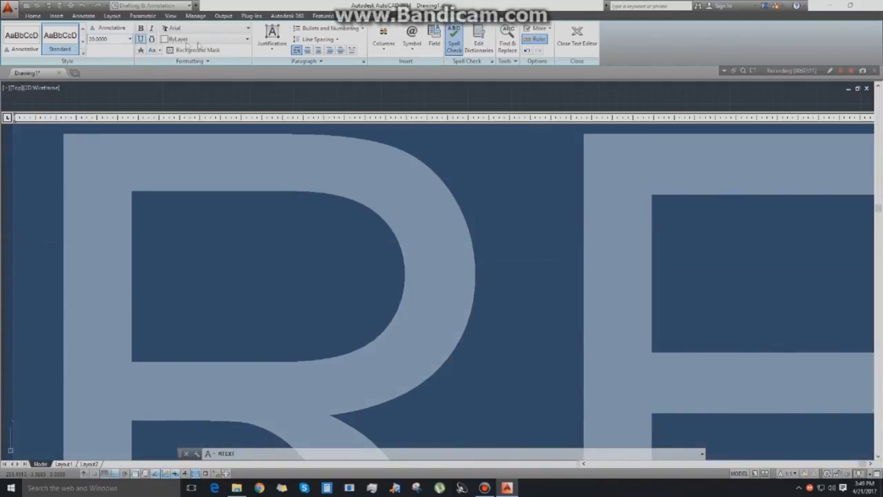
Browse the font previews, set the RECTANGLE text's font to Times New Roman, and leave the text editor saving the changes.
left_click(207, 28)
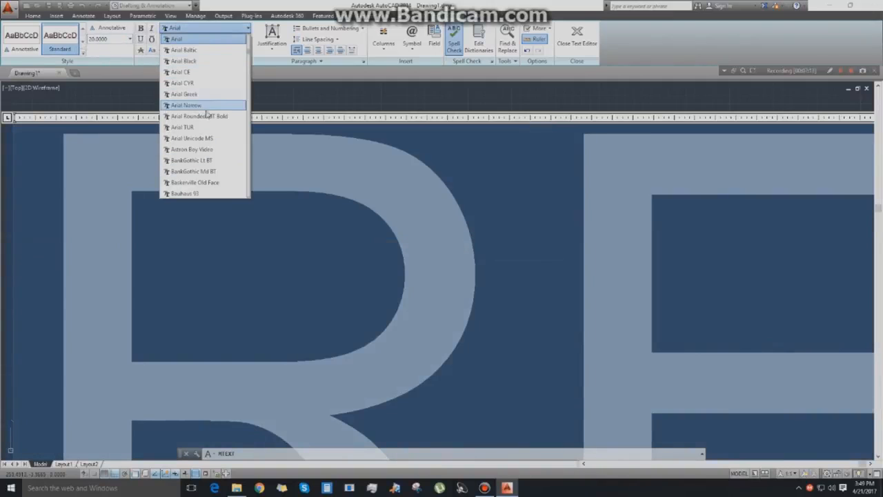
scroll(208, 115, "down", 15)
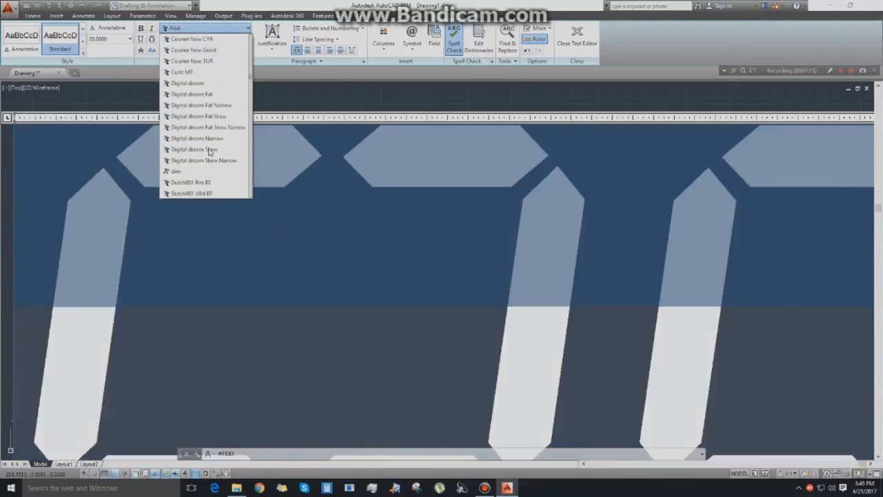
scroll(211, 150, "down", 15)
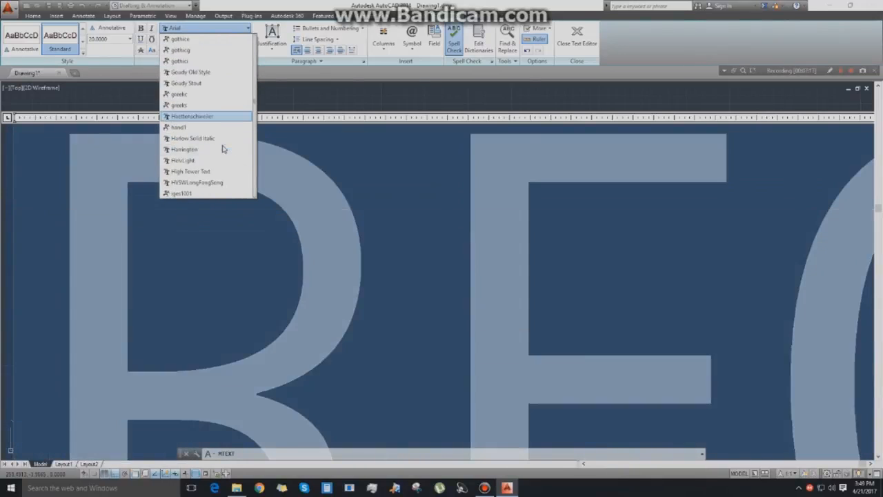
scroll(222, 149, "down", 5)
scroll(218, 154, "down", 15)
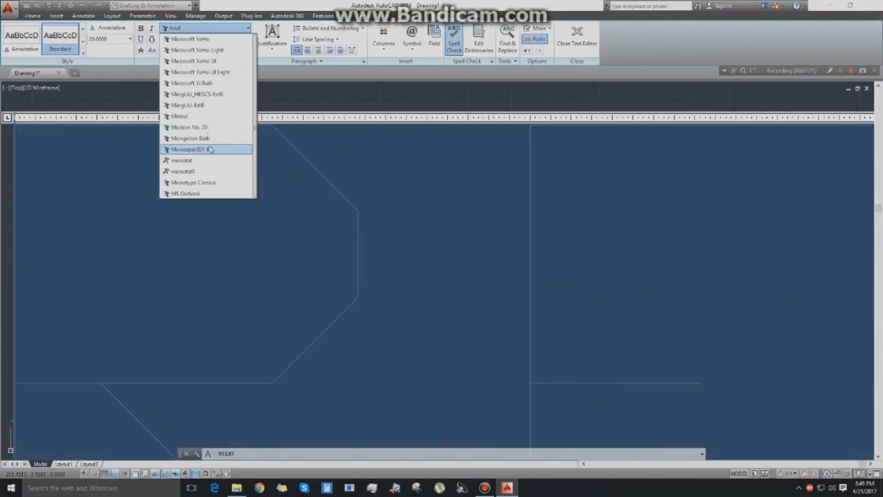
scroll(207, 139, "up", 20)
scroll(204, 114, "up", 20)
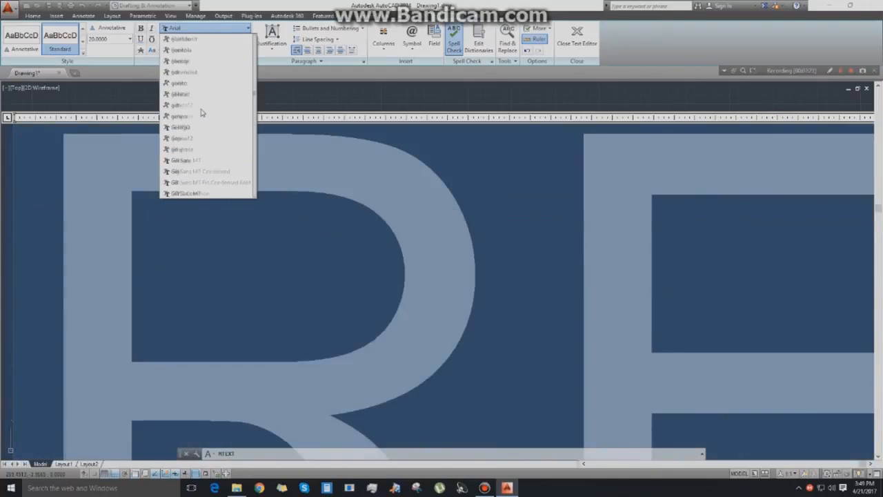
scroll(207, 115, "up", 15)
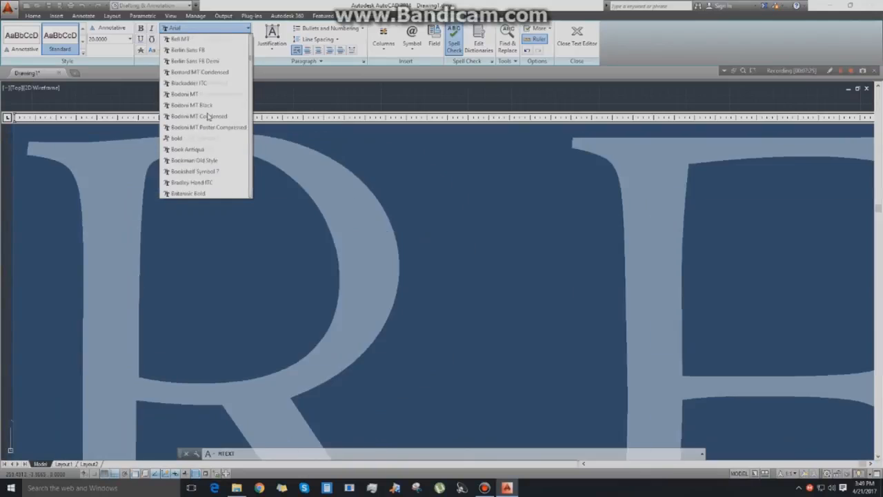
left_click(204, 31)
scroll(195, 62, "down", 15)
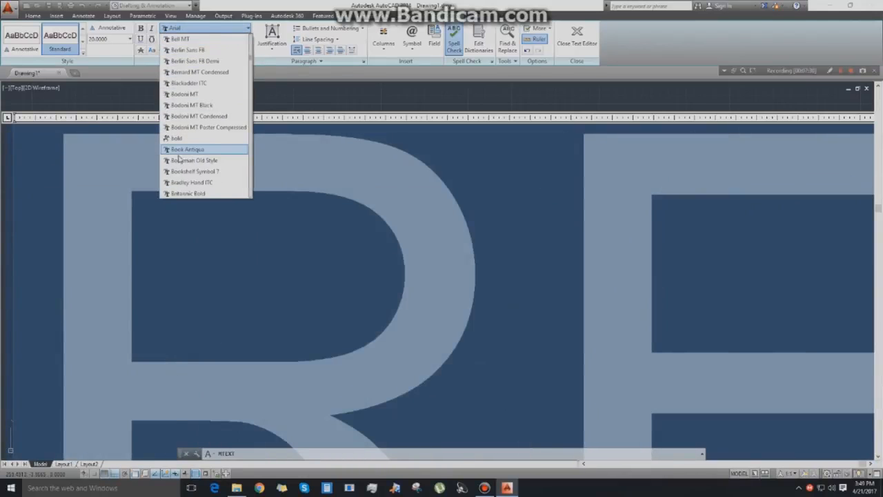
scroll(180, 169, "down", 20)
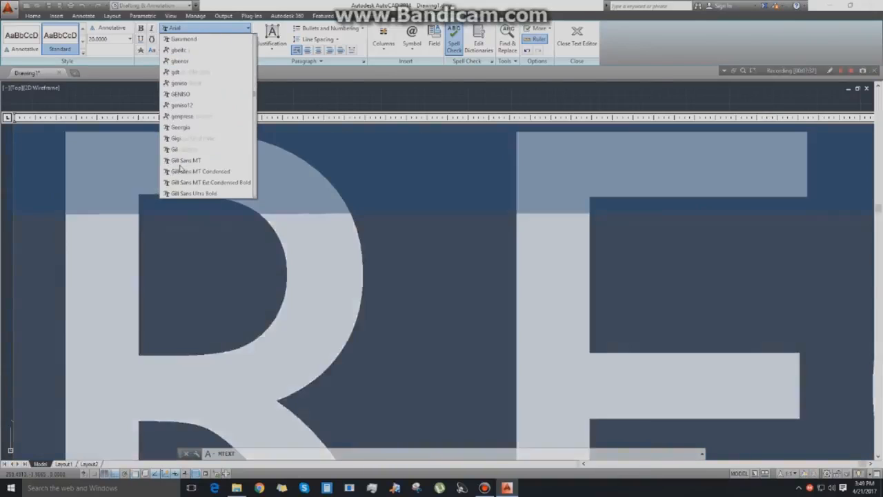
scroll(180, 169, "down", 15)
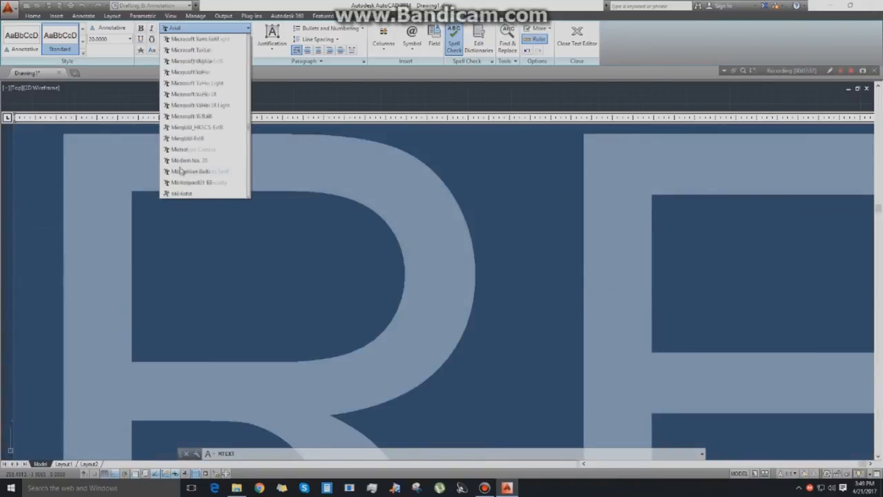
scroll(187, 172, "down", 15)
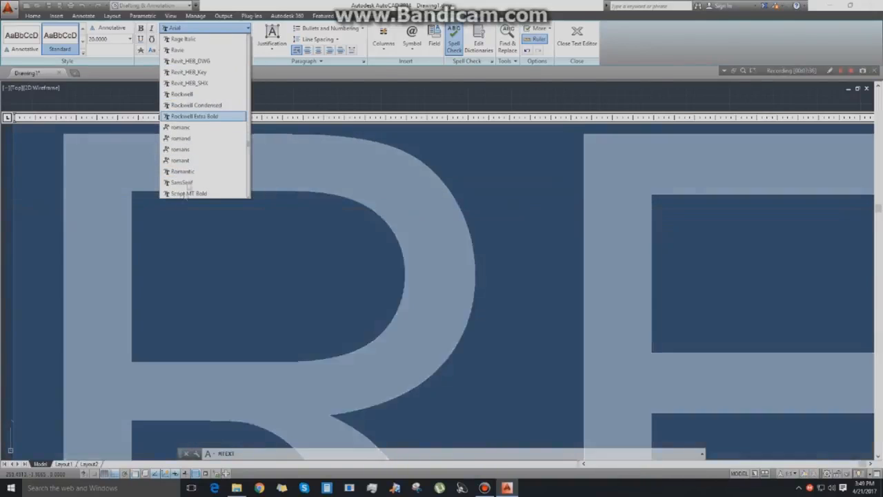
scroll(212, 159, "down", 2)
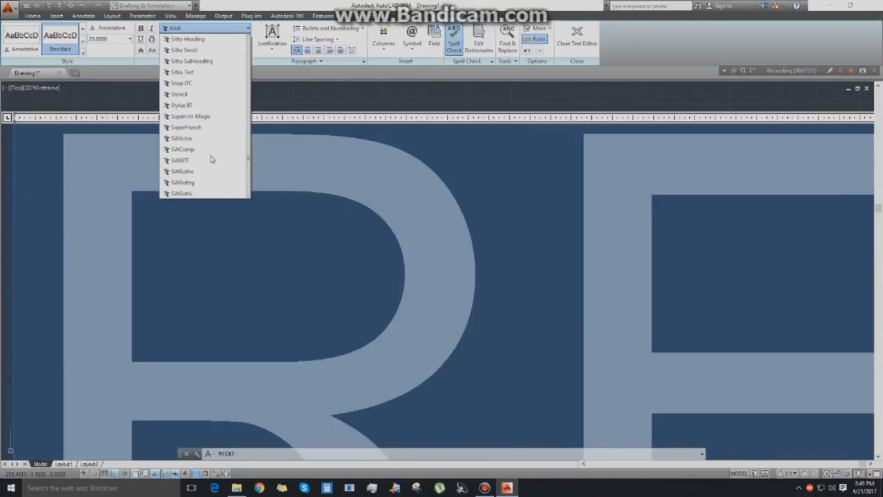
scroll(213, 167, "down", 7)
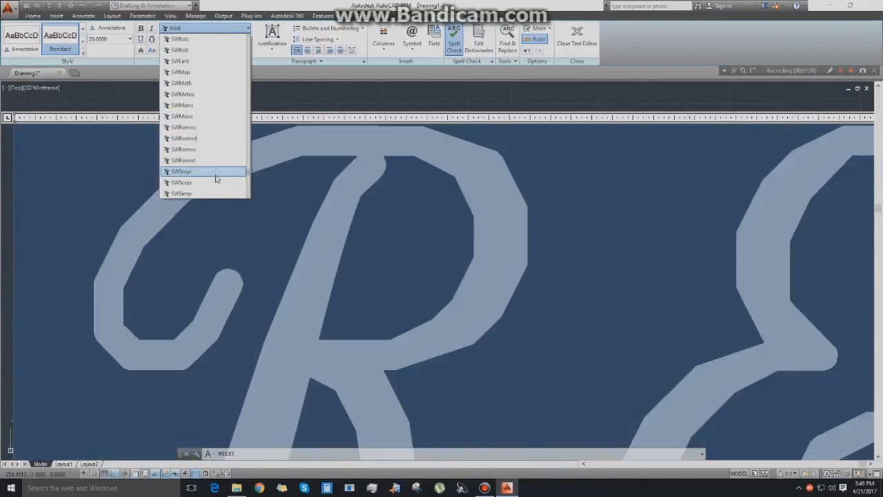
scroll(207, 176, "down", 4)
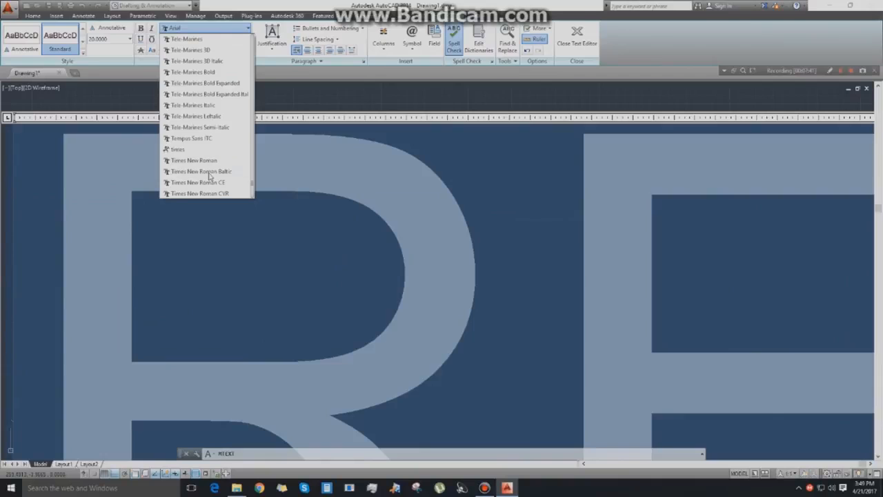
left_click(214, 161)
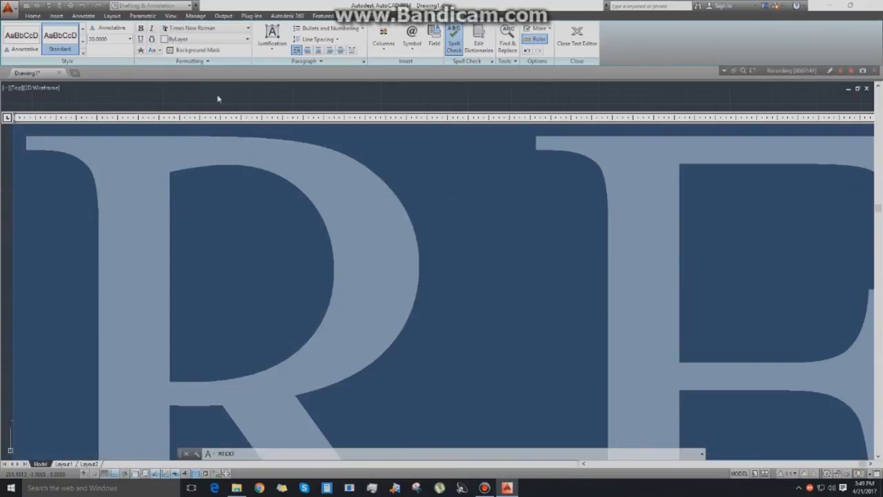
scroll(263, 104, "down", 2)
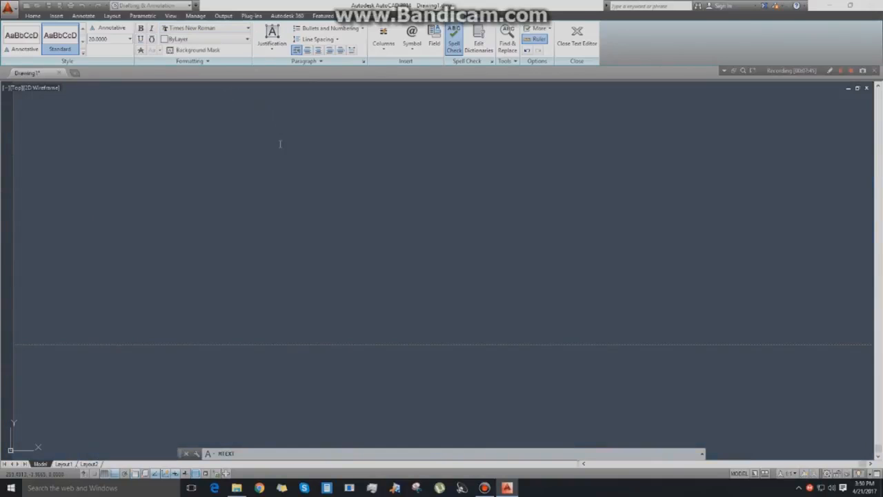
key("Escape")
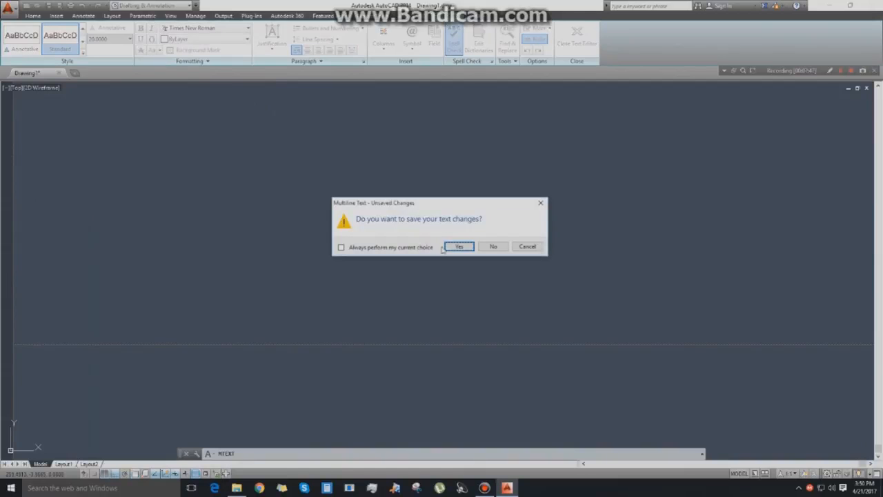
left_click(458, 248)
Add the multiline text RECTANGLE in Arial above the rectangle with a text height of 10, saving the text changes.
scroll(410, 253, "down", 2)
scroll(409, 253, "up", 3)
scroll(347, 233, "down", 4)
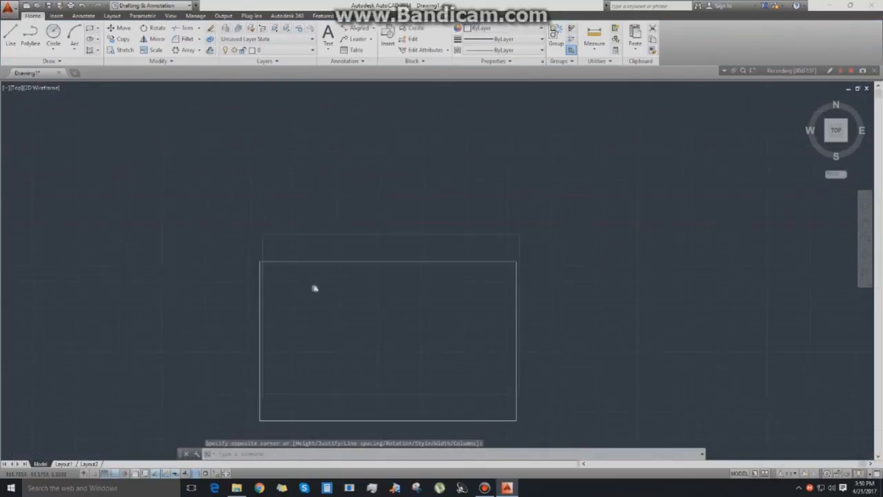
scroll(257, 246, "up", 2)
scroll(259, 247, "down", 2)
middle_click_drag(293, 243, 344, 142)
scroll(367, 225, "down", 2)
middle_click_drag(357, 231, 330, 290)
middle_click_drag(308, 260, 325, 258)
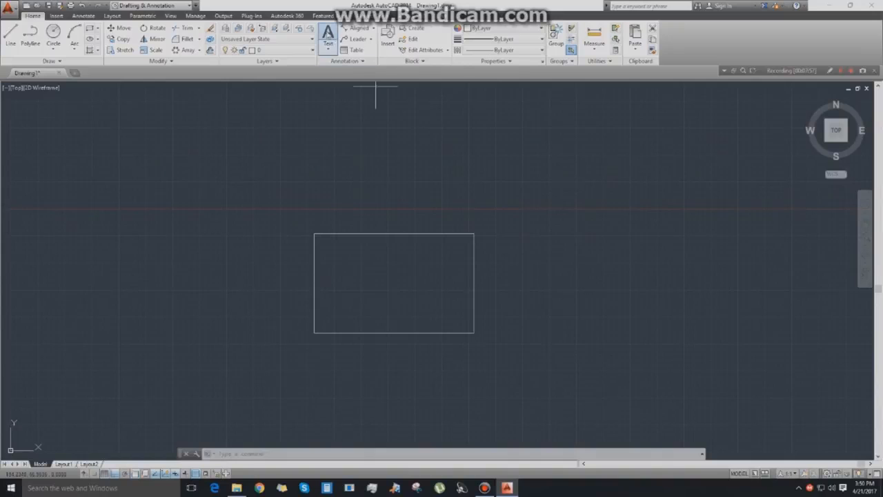
left_click(269, 124)
left_click(557, 197)
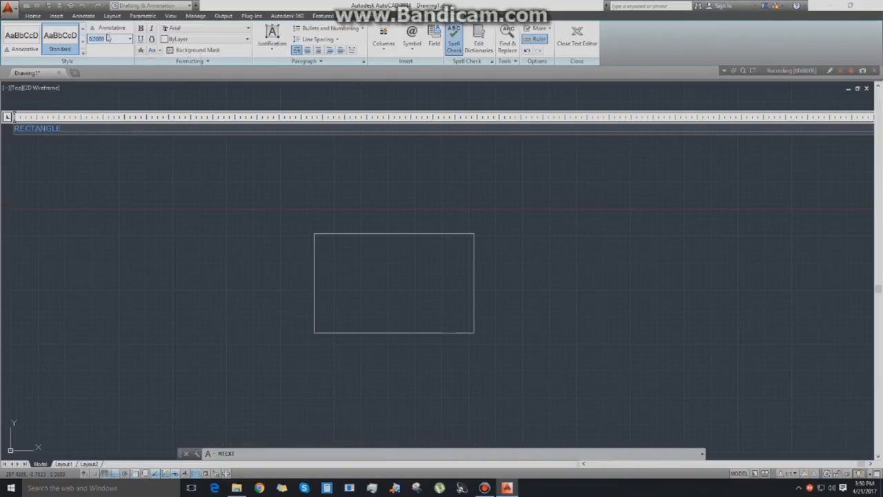
key("Return")
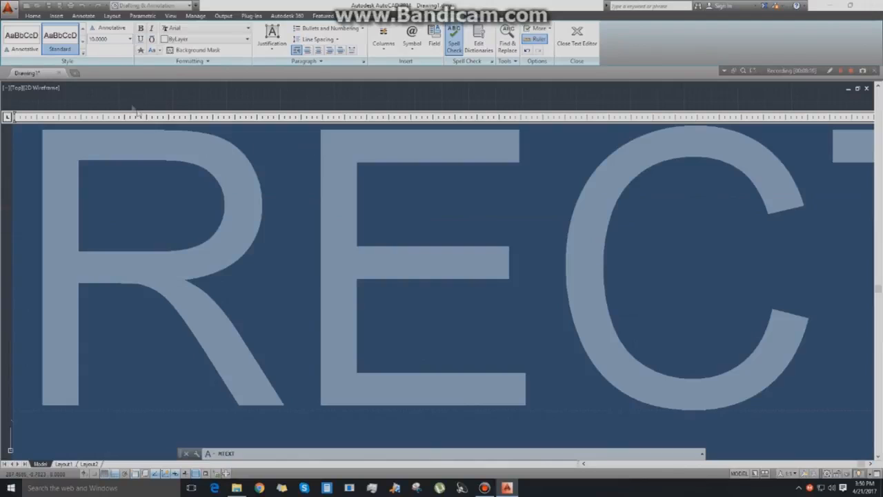
key("Escape")
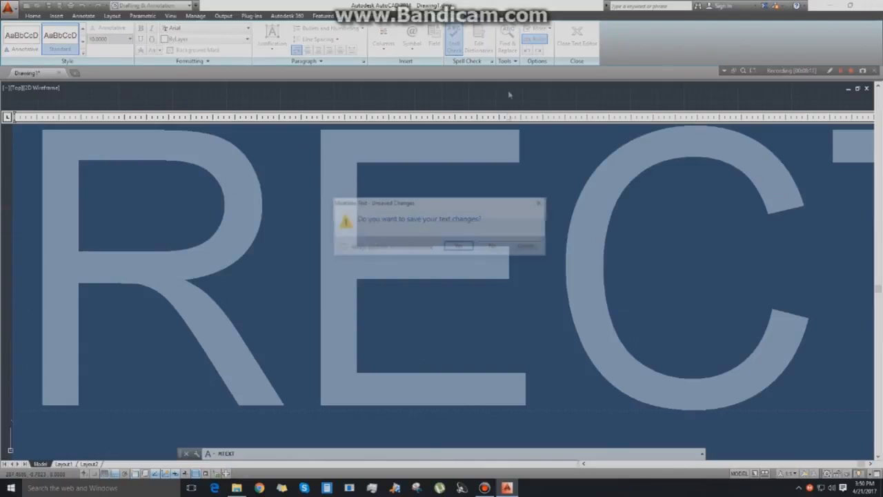
left_click(458, 247)
middle_click_drag(392, 192, 409, 212)
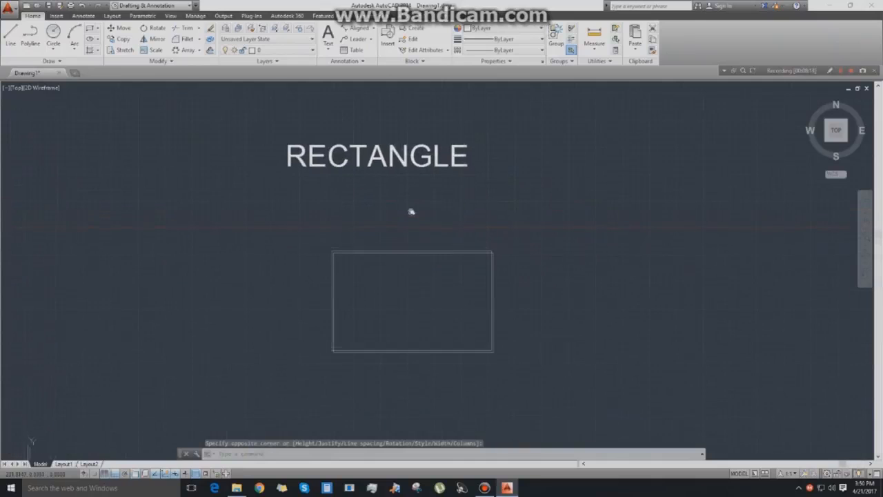
left_click(393, 165)
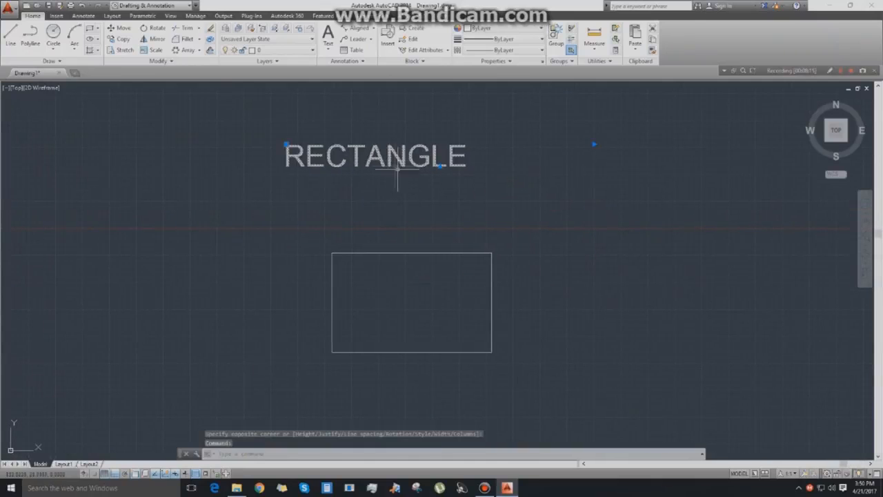
left_click(557, 229)
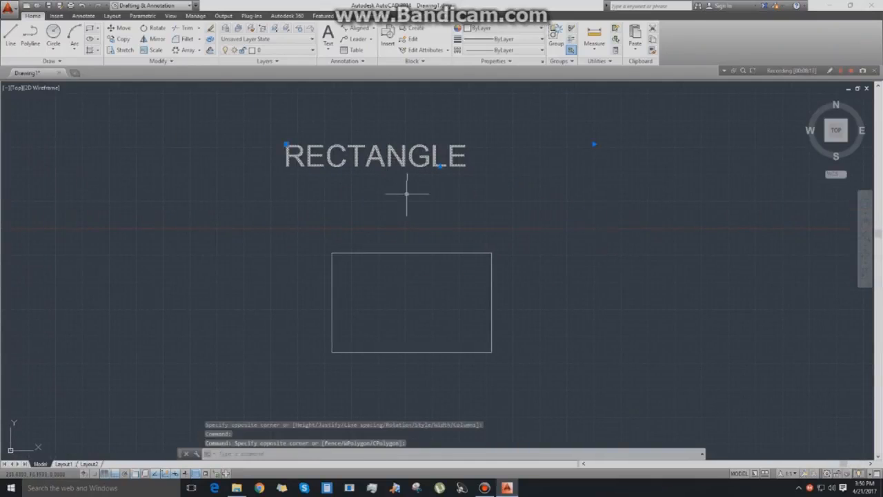
left_click(414, 194)
left_click(412, 195)
key("Escape")
Move the RECTANGLE text down to just above the rectangle, with ortho mode switched off.
left_click(388, 162)
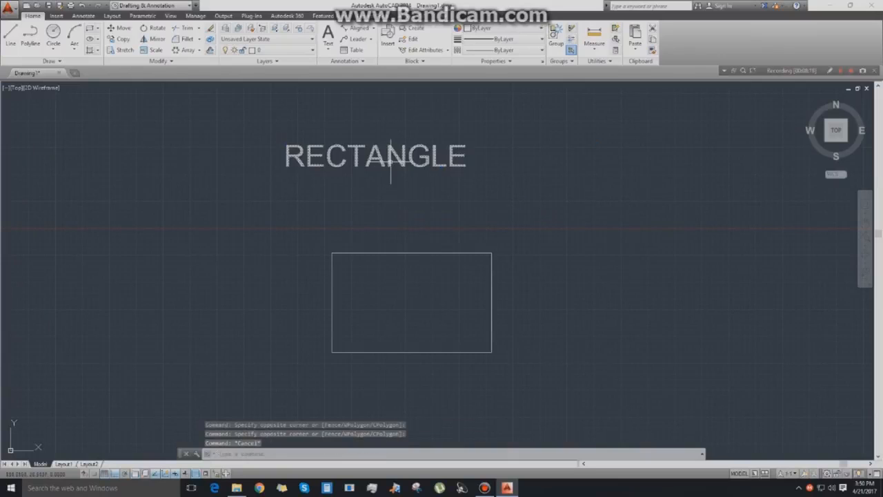
type("m")
key("Return")
left_click(386, 169)
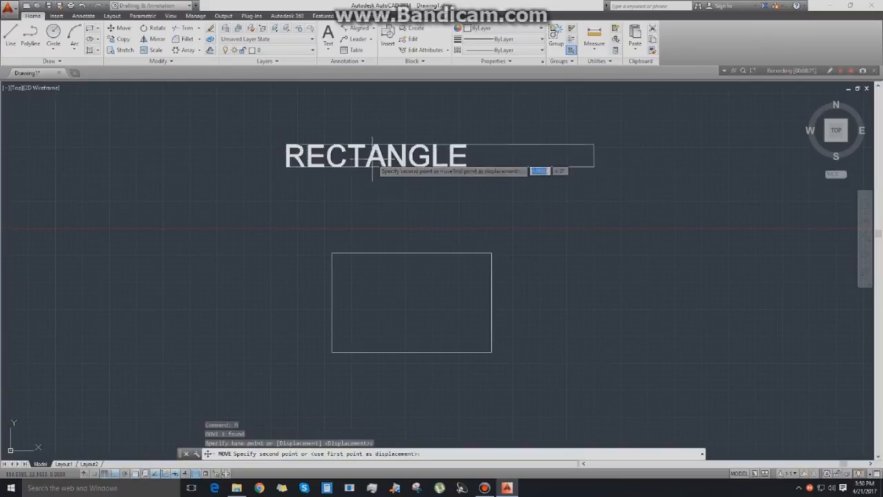
key("F8")
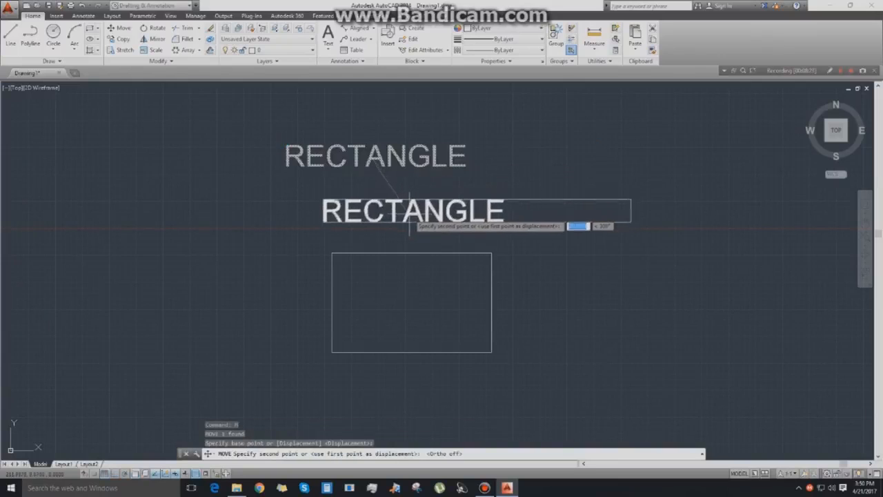
left_click(500, 221)
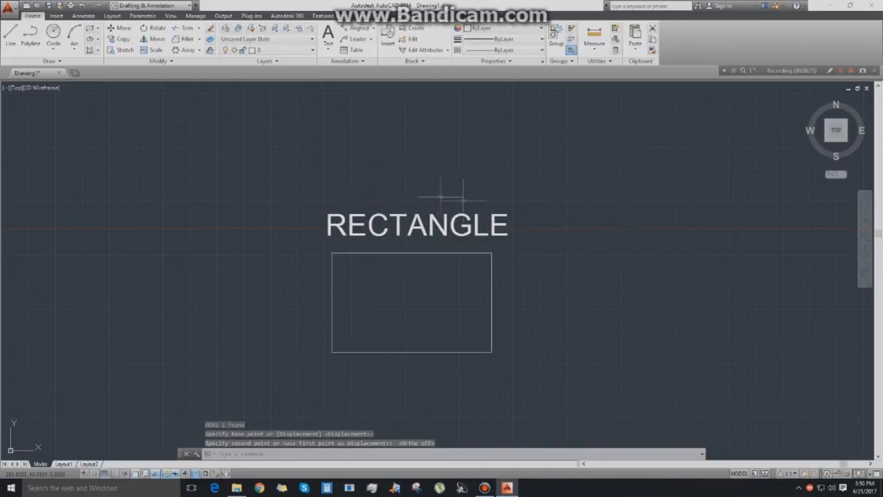
Open the RECTANGLE text for editing and examine its colour choices, including the index, true colour and colour book options.
double_click(396, 231)
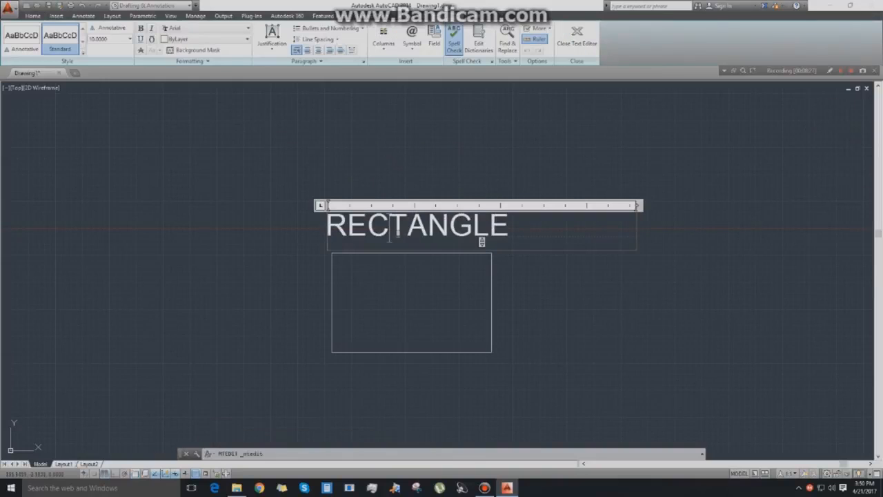
key("shift+Left")
key("shift+Left")
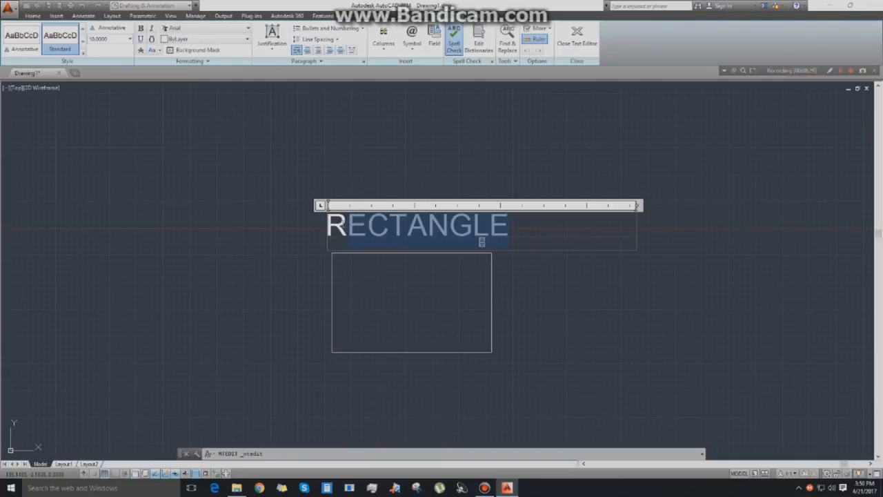
left_click(203, 39)
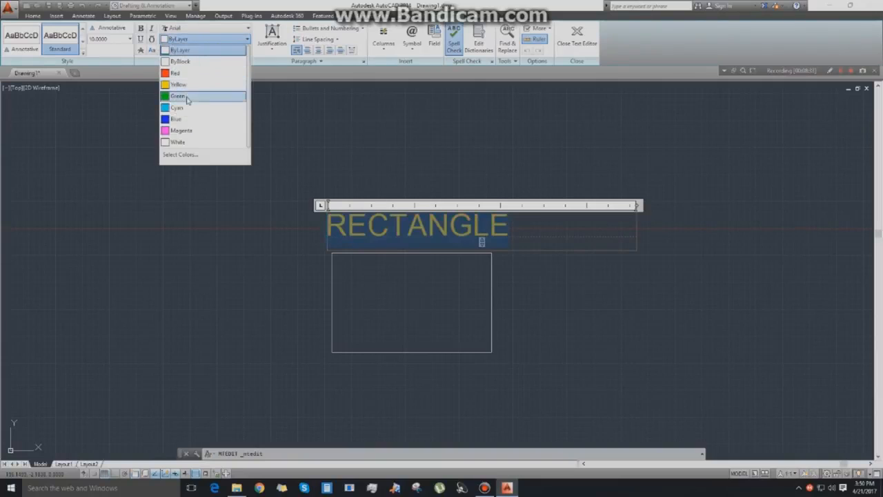
left_click(205, 155)
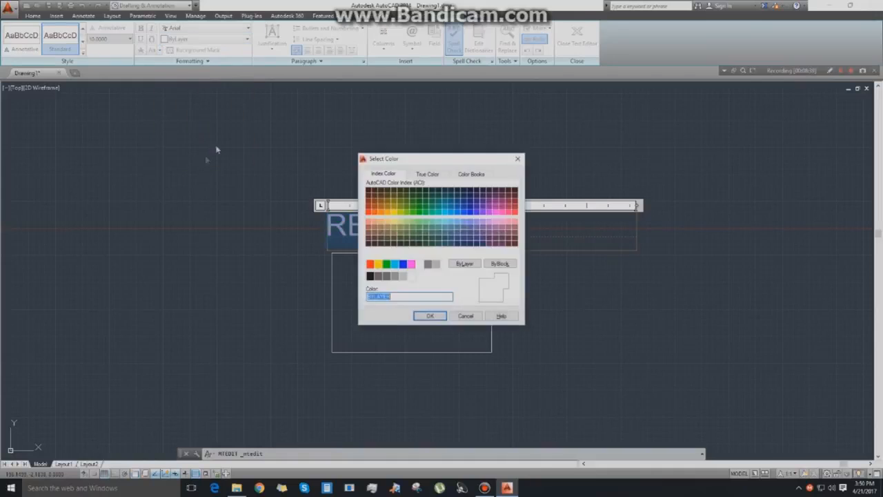
left_click_drag(466, 159, 489, 121)
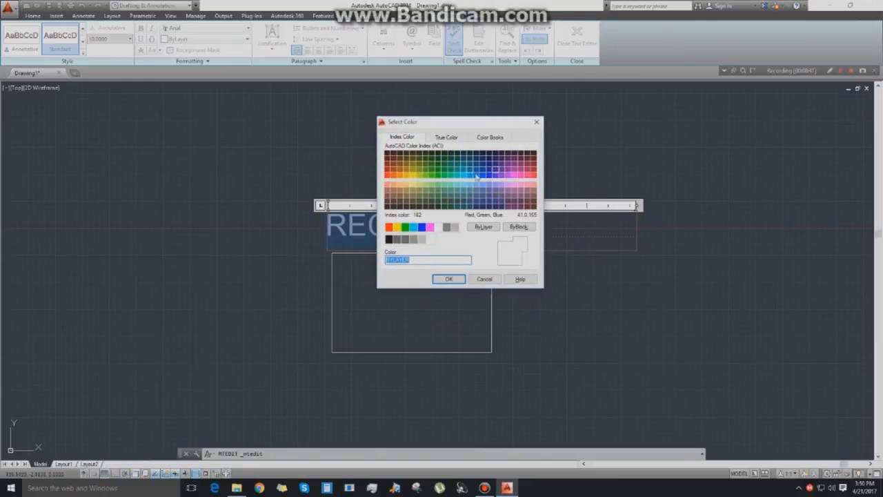
left_click(455, 138)
left_click(488, 138)
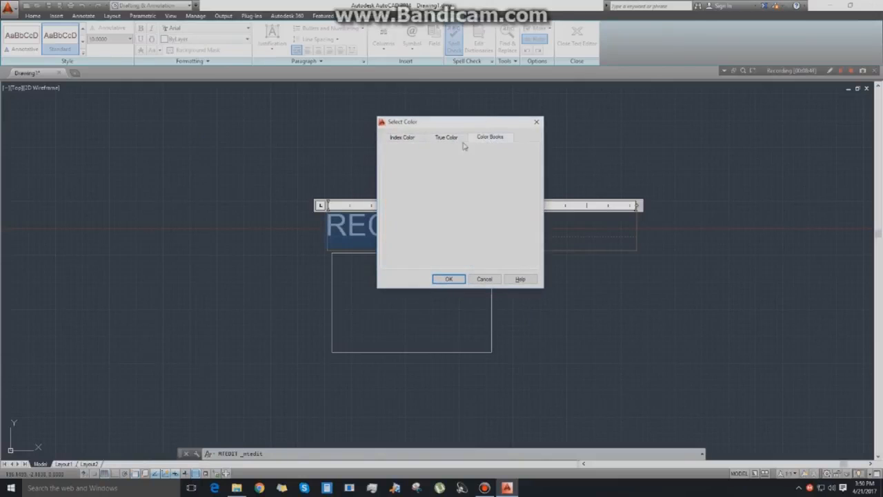
left_click(461, 140)
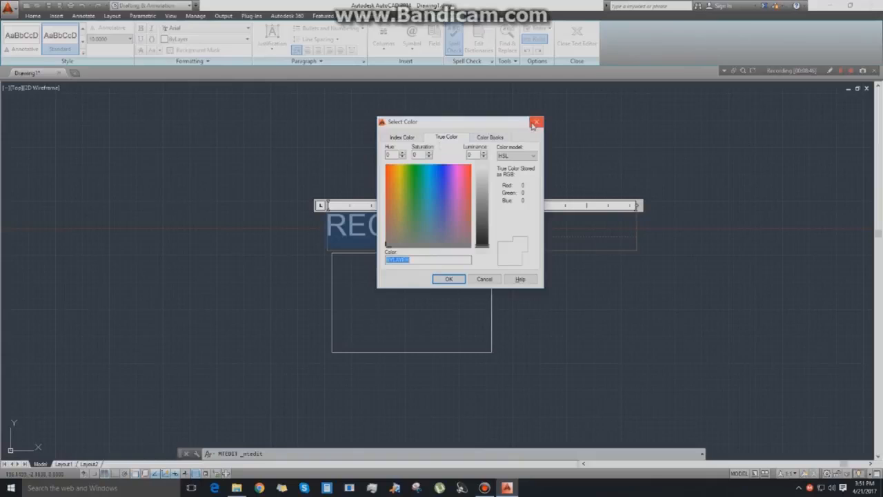
left_click(536, 122)
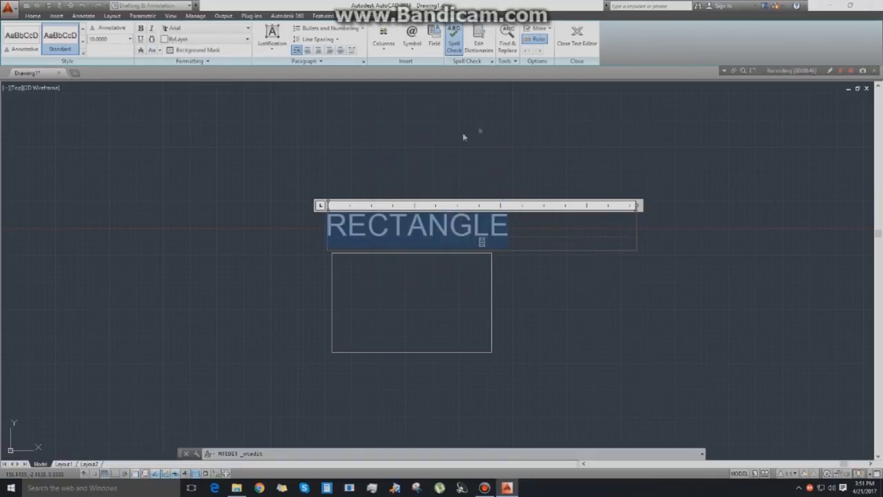
Try centred and default paragraph alignment on the RECTANGLE text, ending with it centred.
left_click(318, 51)
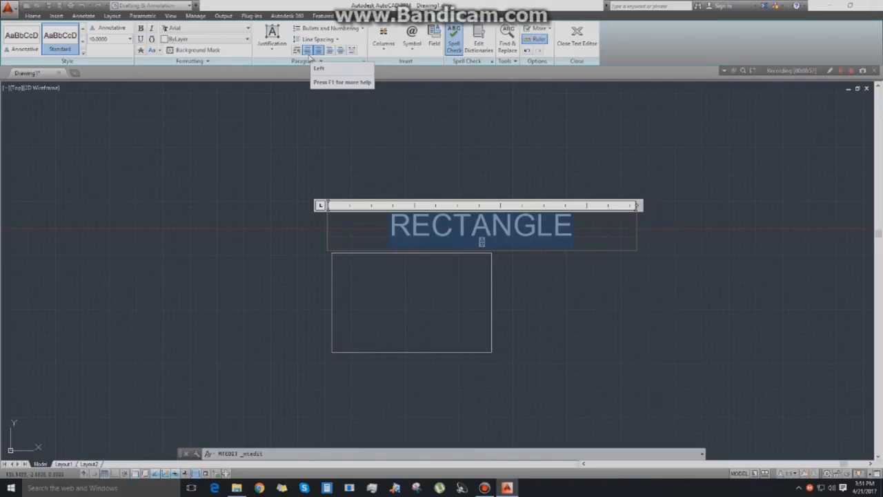
left_click(297, 51)
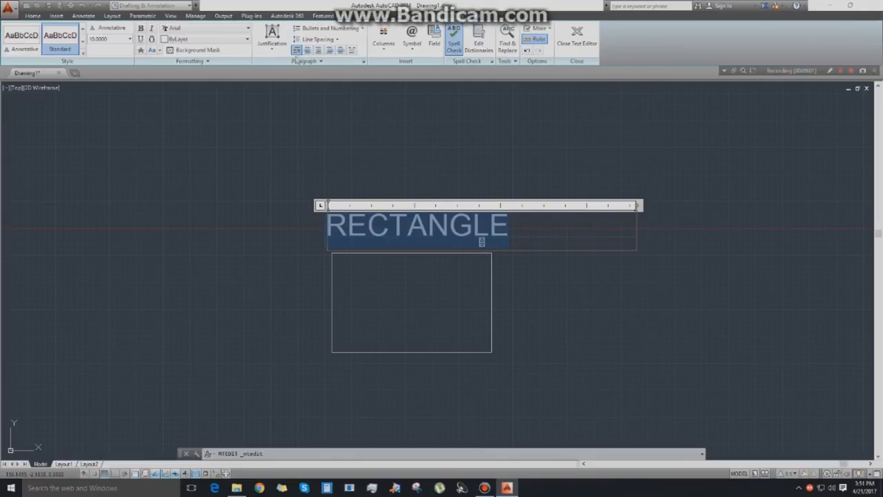
left_click(308, 51)
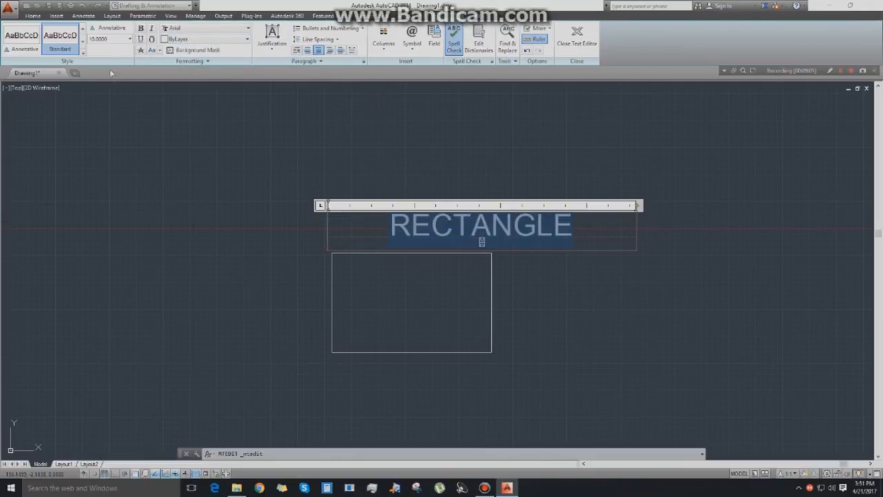
Make the RECTANGLE text bold, italic and underlined, trying an overline and removing it again.
left_click(140, 29)
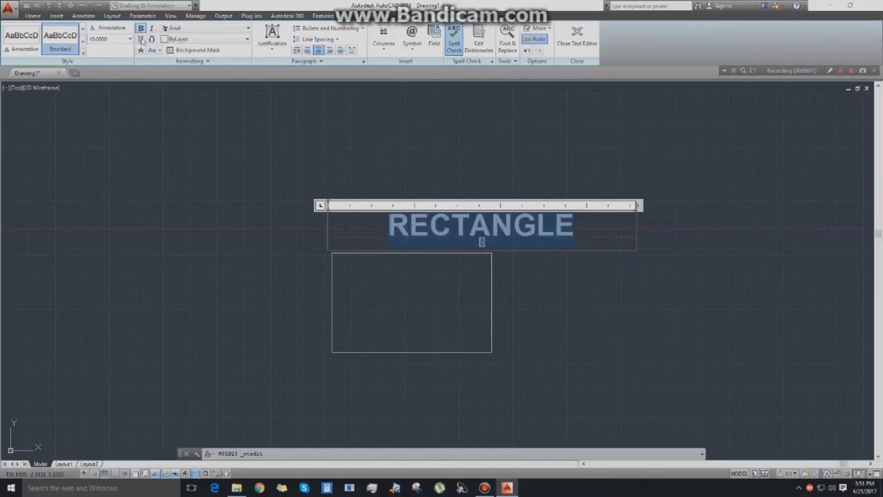
left_click(151, 29)
left_click(141, 41)
left_click(152, 40)
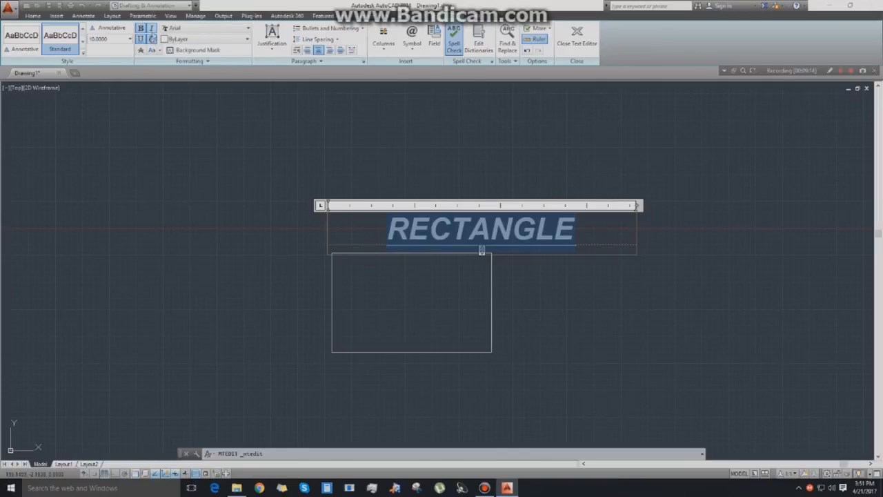
left_click(152, 39)
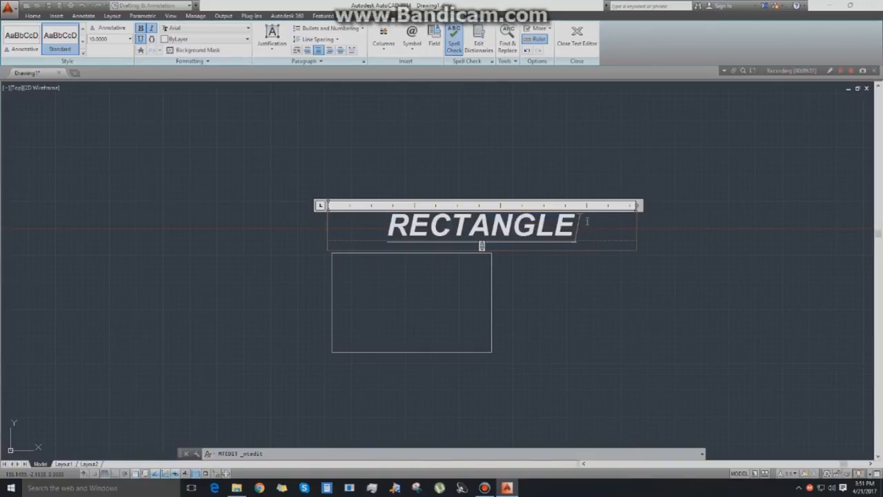
Convert the selected RECTANGLE text to lowercase and back to uppercase.
left_click(159, 50)
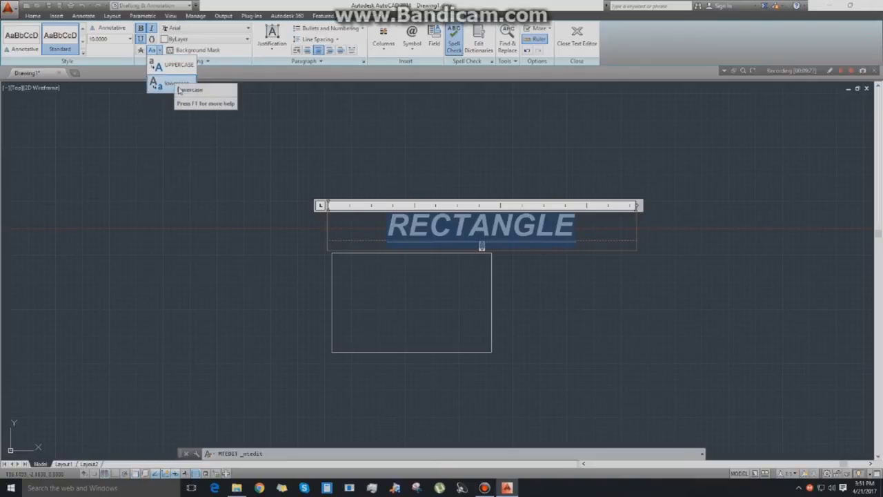
left_click(178, 88)
left_click(159, 50)
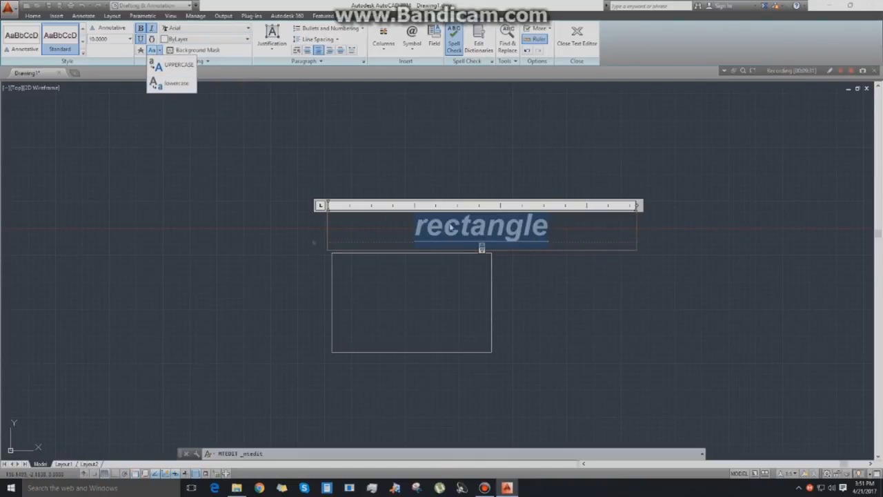
left_click(178, 64)
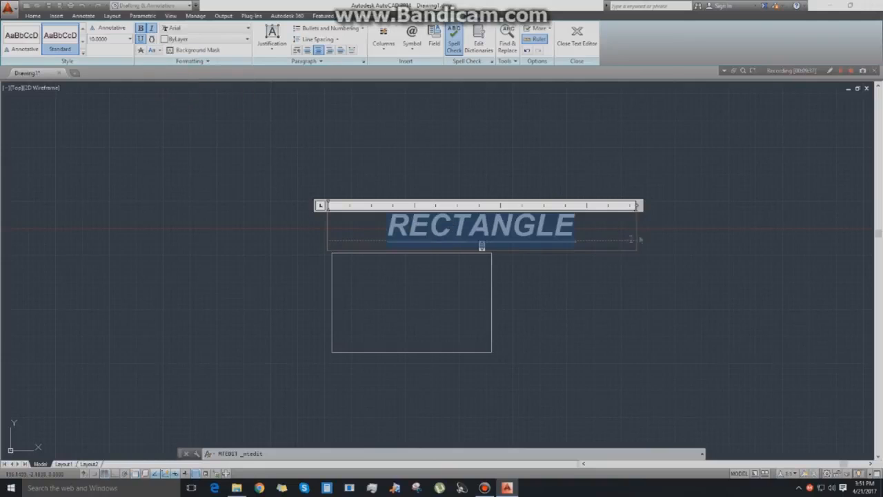
Delete the wording inside the text box and leave the text editor without saving the text changes.
key("Delete")
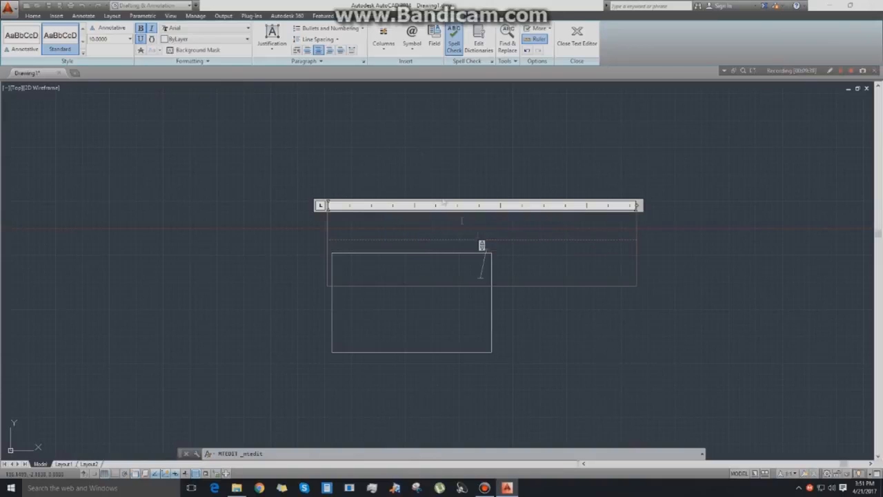
key("Escape")
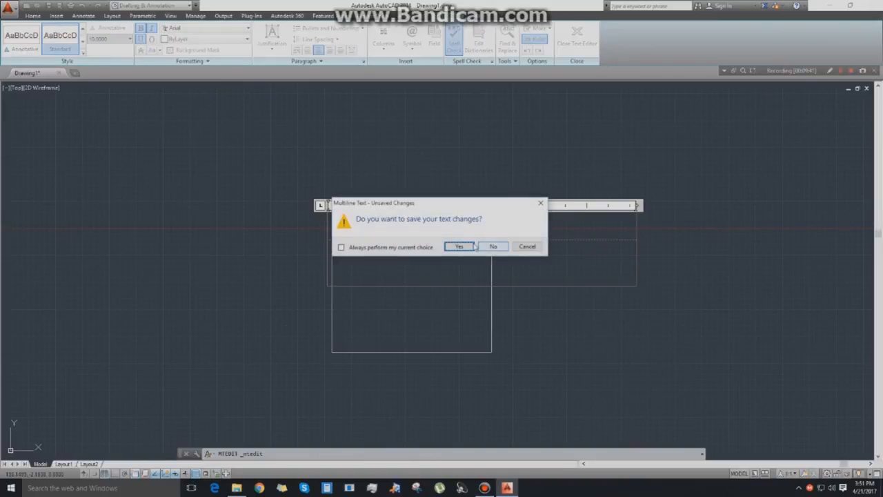
left_click(486, 246)
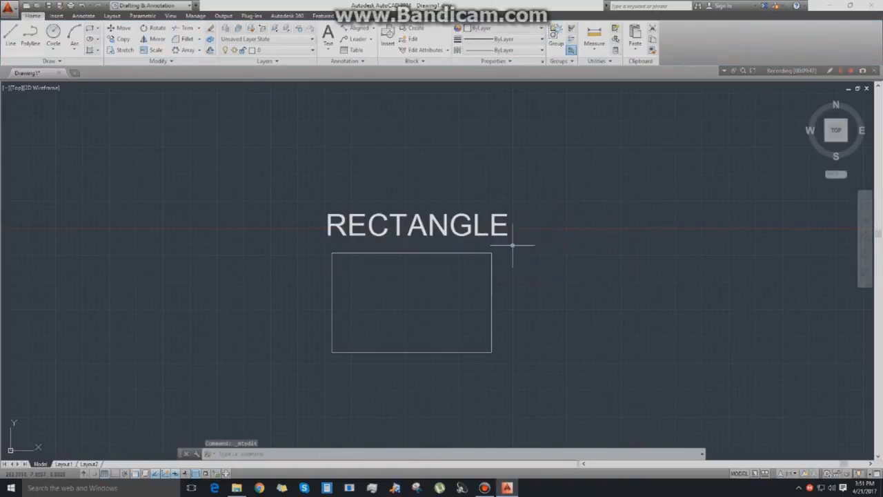
mouse_move(504, 249)
middle_mouse_down()
mouse_move(537, 248)
mouse_move(514, 236)
middle_mouse_up()
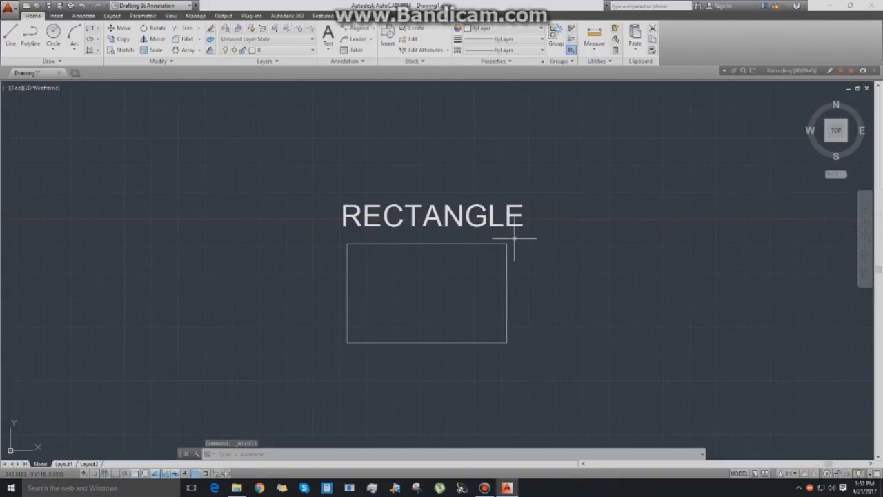
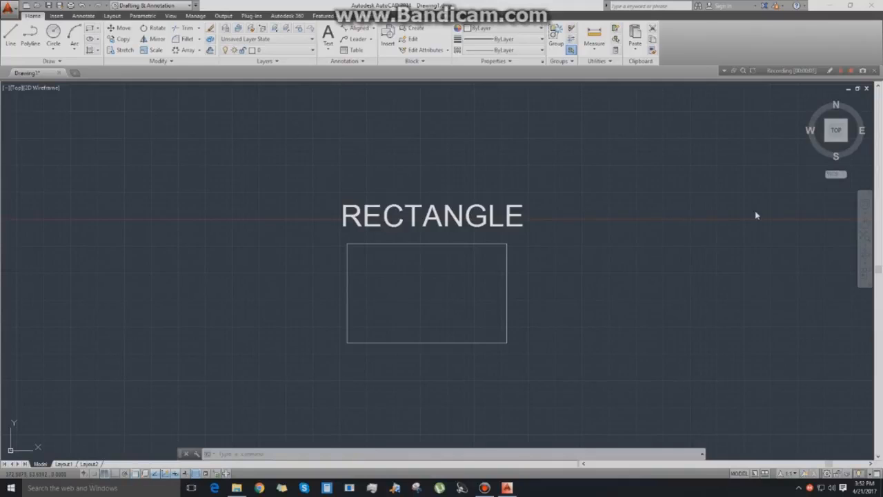
scroll(421, 365, "up", 2)
scroll(376, 329, "down", 2)
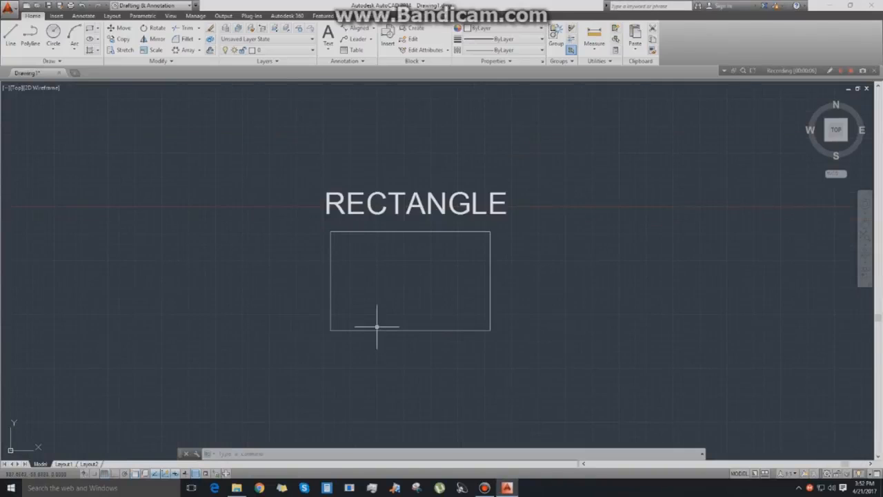
middle_click_drag(375, 325, 344, 305)
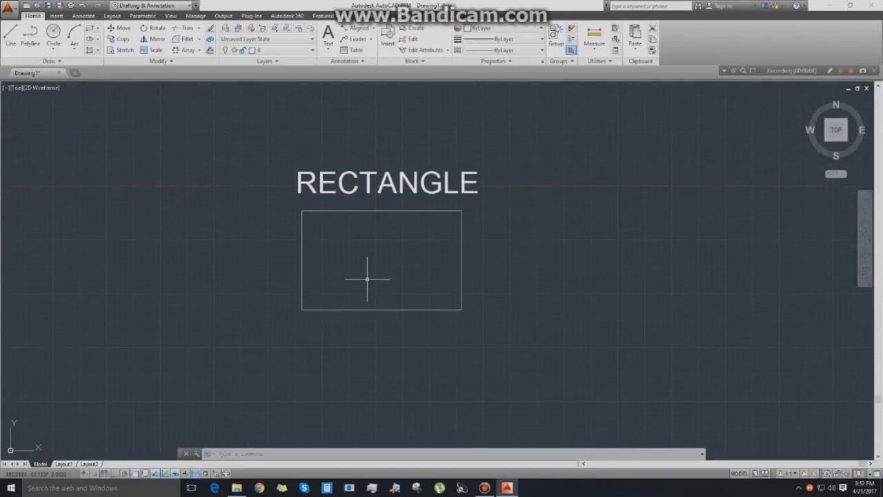
type("r")
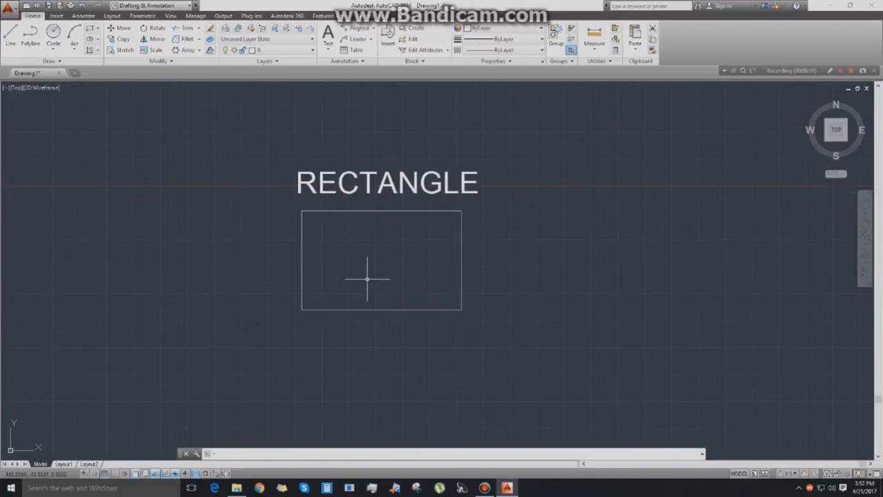
type("l")
key("Return")
key("Escape")
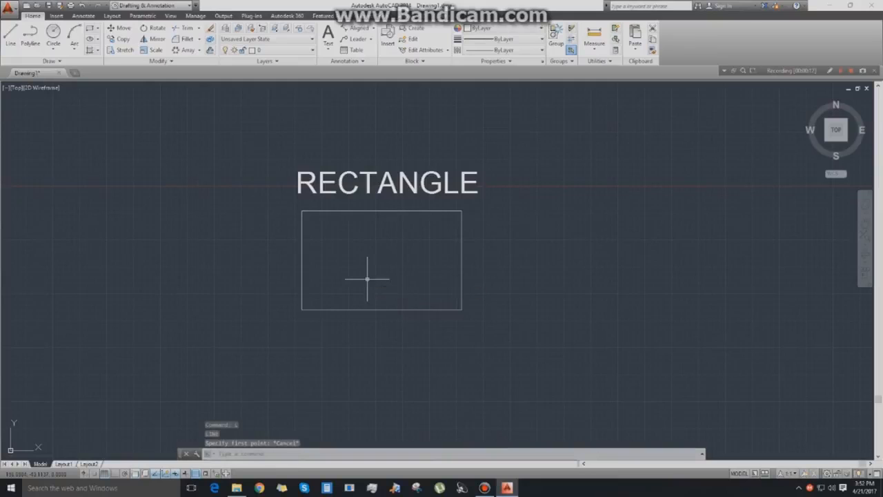
key("Escape")
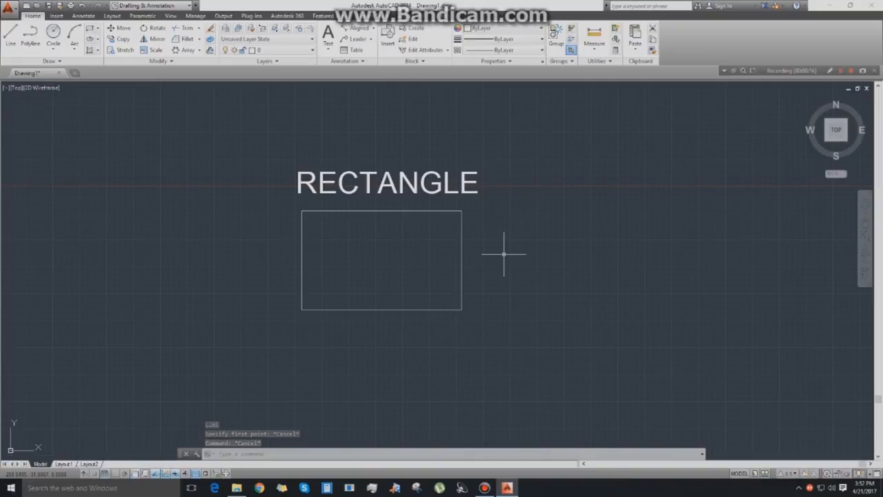
middle_click_drag(506, 254, 511, 257)
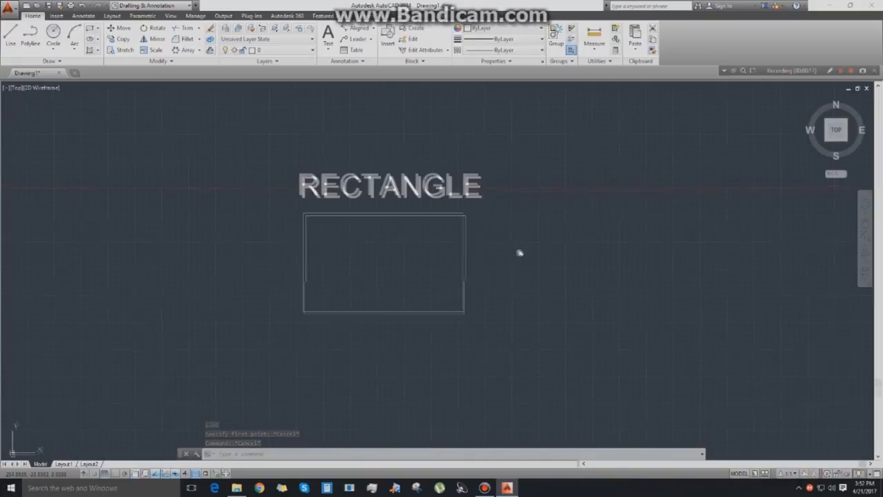
left_click(510, 62)
left_click(528, 122)
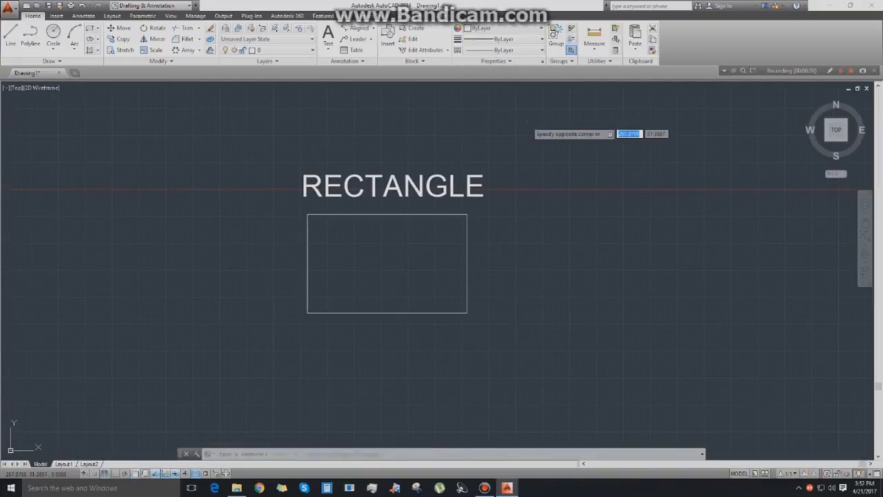
left_click(510, 98)
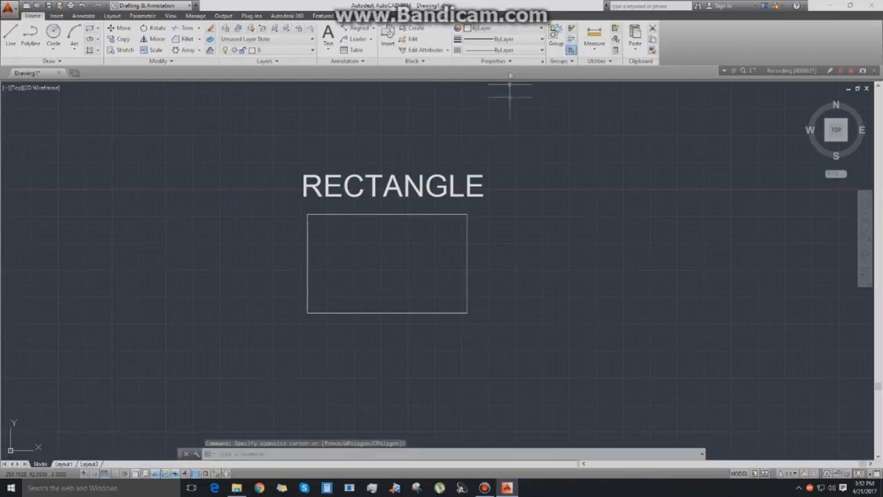
left_click(509, 31)
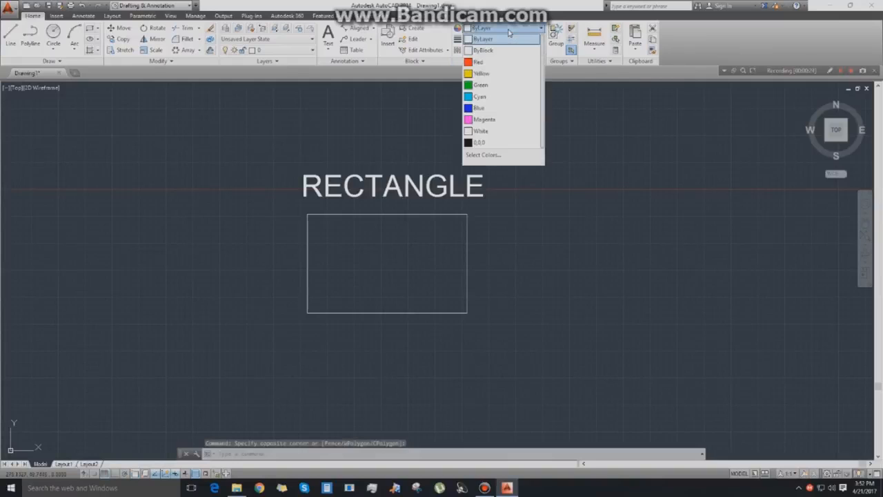
left_click(730, 199)
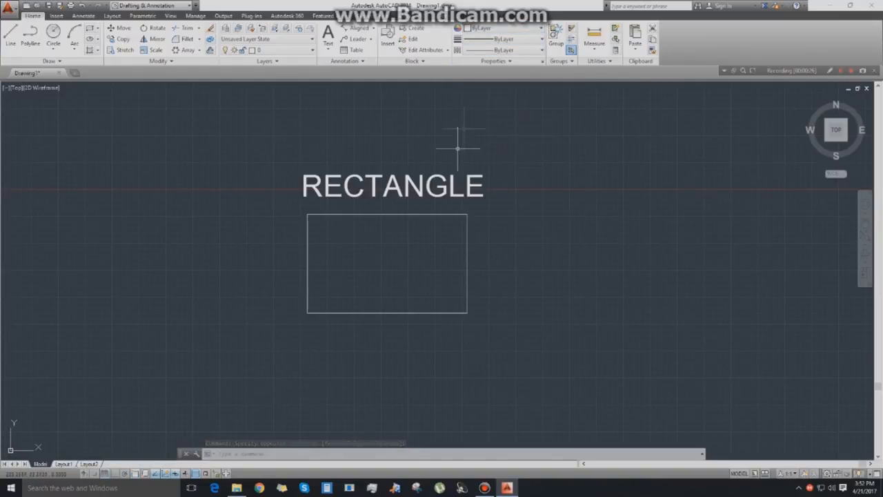
Change the colour of the rectangle below the RECTANGLE label to red and deselect it.
left_click(403, 215)
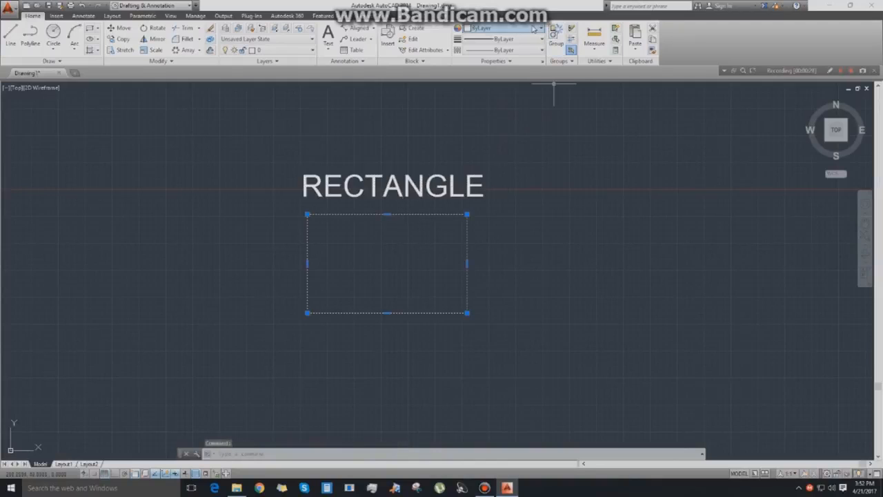
left_click(508, 29)
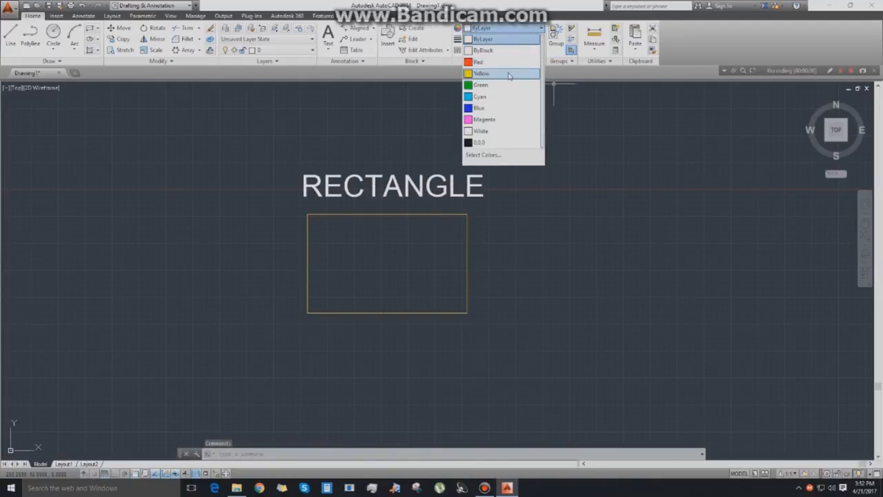
left_click(506, 62)
left_click(540, 256)
key("Escape")
key("Escape")
middle_click_drag(532, 273, 539, 263)
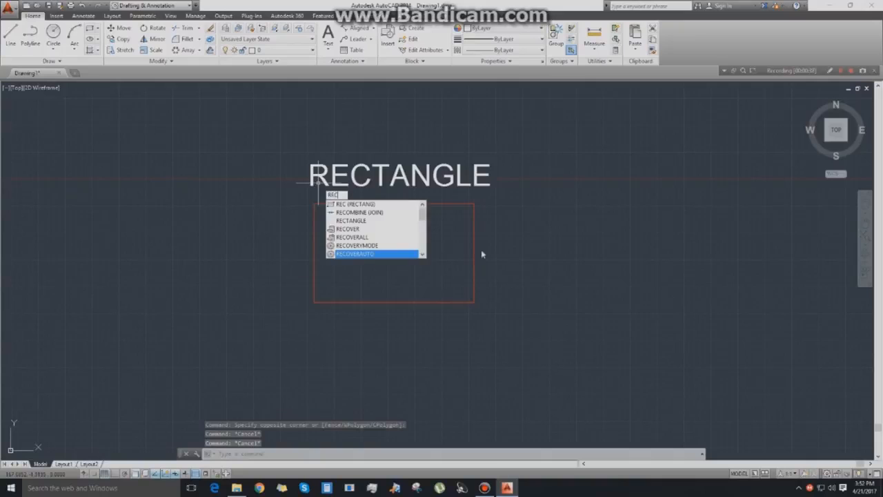
Draw five separate rectangles of different sizes around the red one: right, left, below, upper left and upper right.
key("Return")
left_click(497, 226)
left_click(695, 345)
left_click(584, 131)
left_click(680, 172)
key("Return")
left_click(122, 226)
left_click(223, 322)
key("Return")
left_click(264, 345)
left_click(391, 425)
key("Return")
left_click(171, 114)
left_click(266, 164)
key("Return")
left_click(546, 113)
left_click(669, 177)
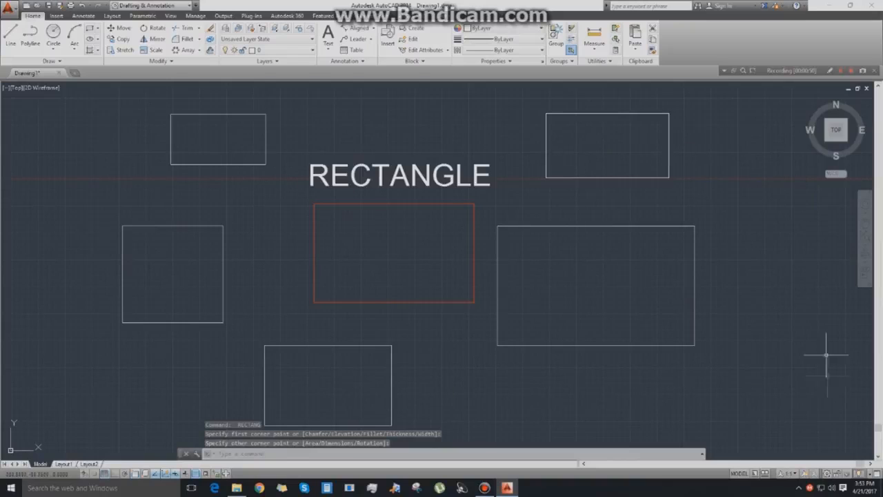
Change the colour of the upper-right rectangle to yellow and deselect it.
left_click(573, 178)
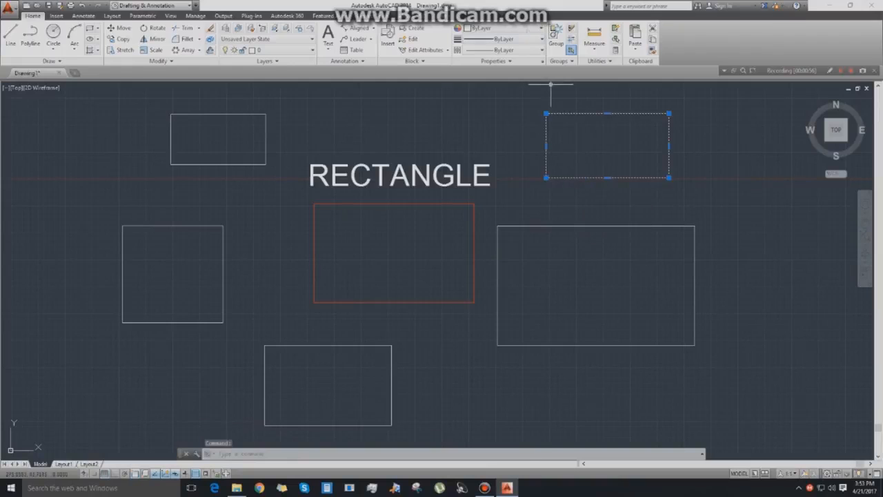
left_click(498, 27)
left_click(496, 82)
left_click(661, 217)
left_click(753, 256)
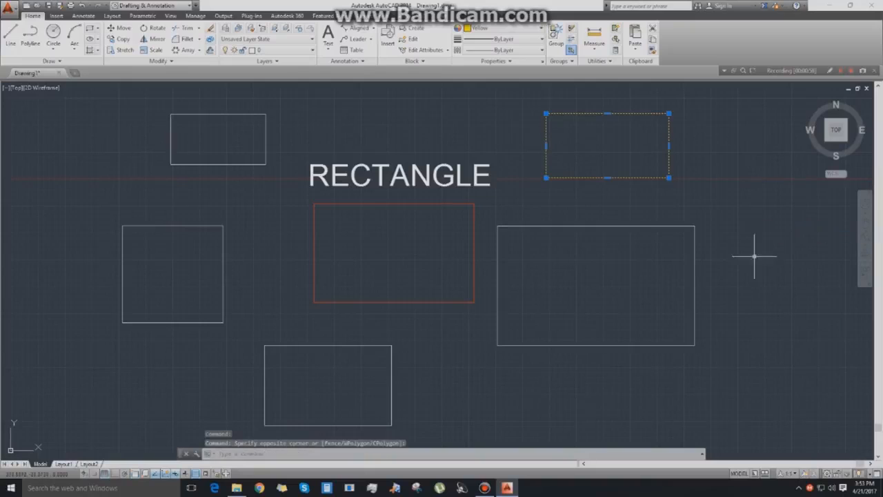
key("Escape")
Change the colour of the large rectangle right of the red one to blue and deselect it.
left_click(694, 278)
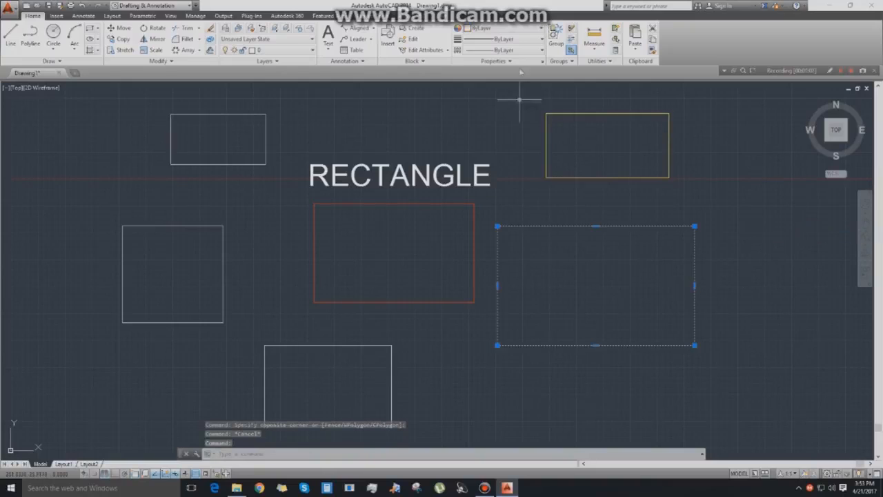
left_click(498, 28)
left_click(495, 109)
key("Escape")
key("Escape")
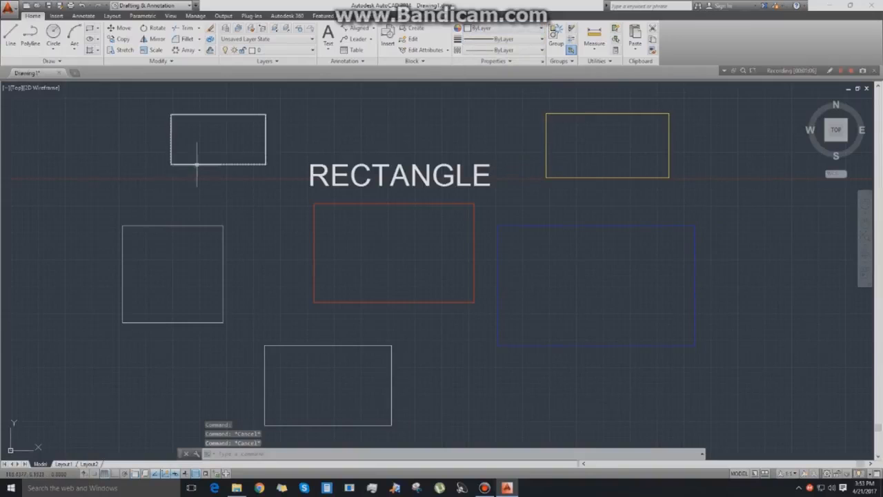
Change the colour of the upper-left rectangle to magenta and deselect it.
left_click(196, 164)
left_click(499, 27)
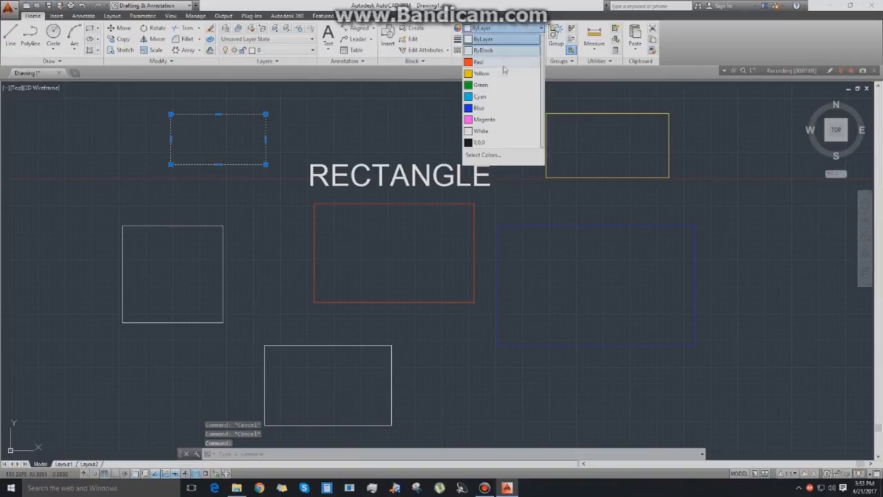
left_click(505, 119)
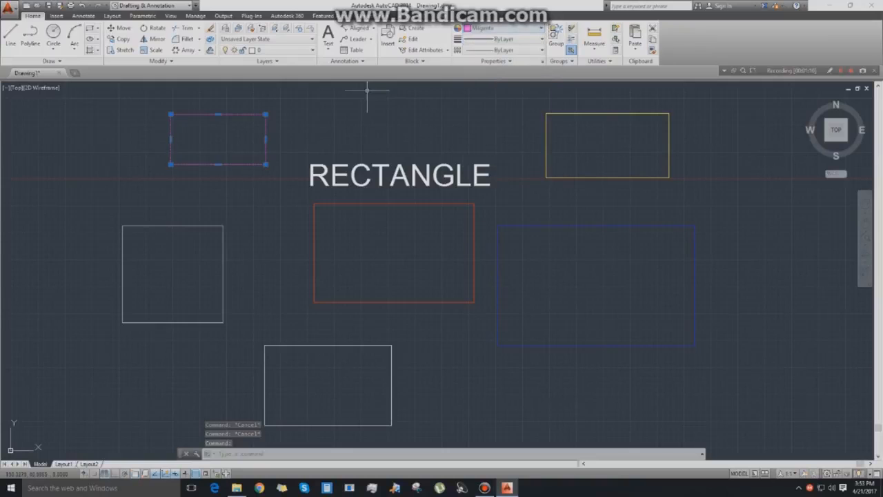
key("Escape")
middle_click_drag(322, 134, 361, 134)
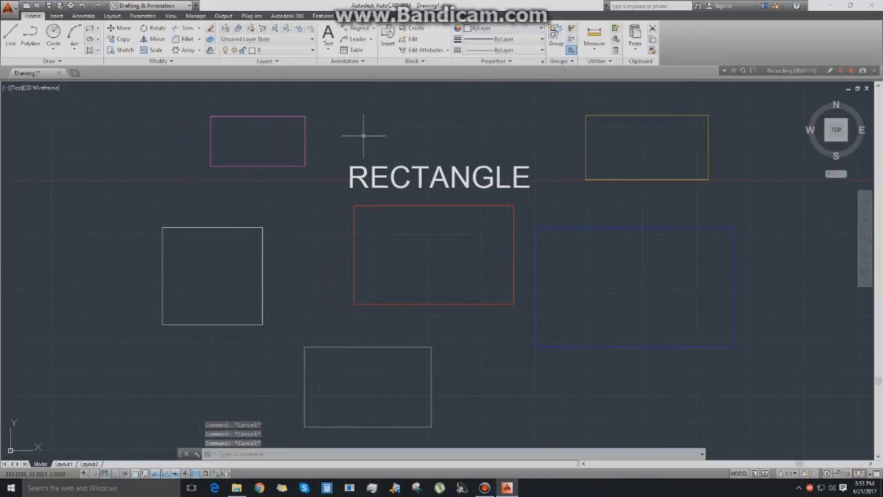
Move the magenta rectangle by its upper-right corner into the red rectangle so it overlaps the red one's left edge.
left_click(328, 185)
left_click(222, 109)
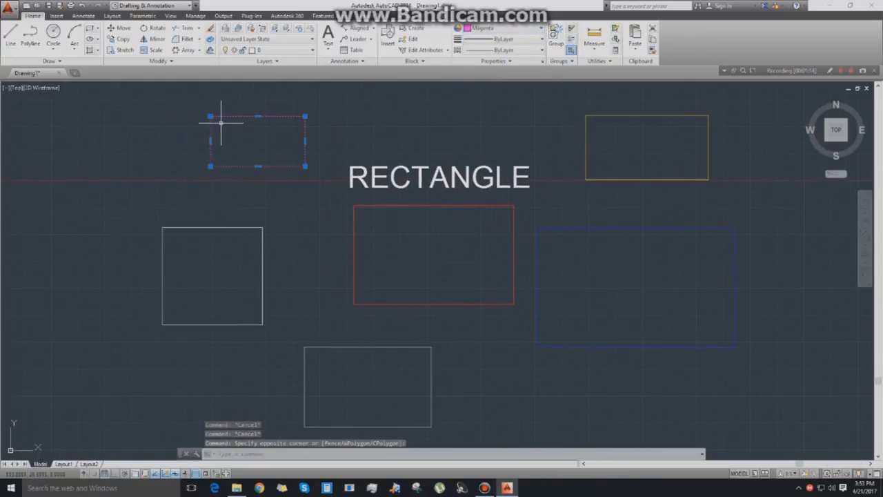
type("m")
key("Return")
left_click(305, 116)
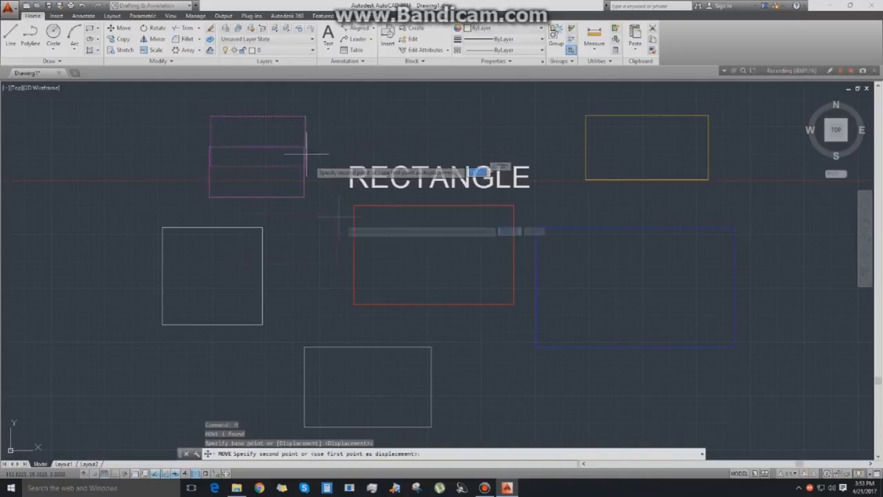
left_click(418, 242)
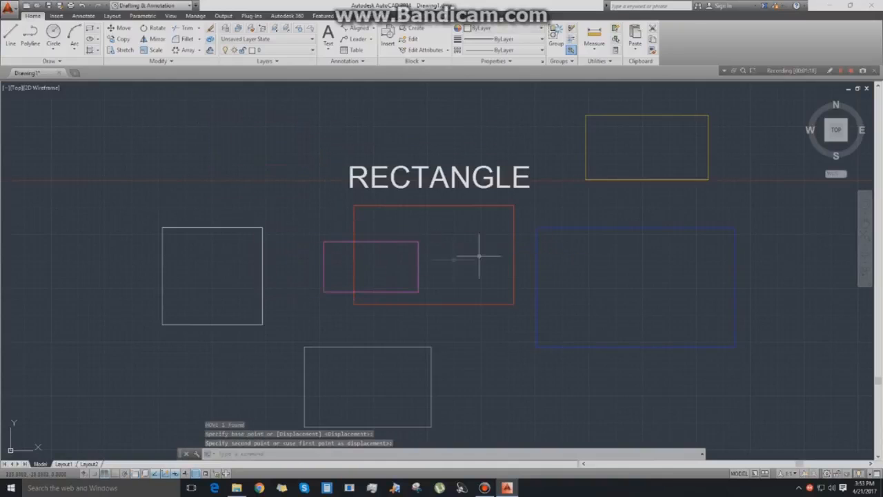
Move the blue rectangle left by its upper-left corner so it overlaps the red rectangle's right edge.
left_click(774, 412)
left_click(642, 208)
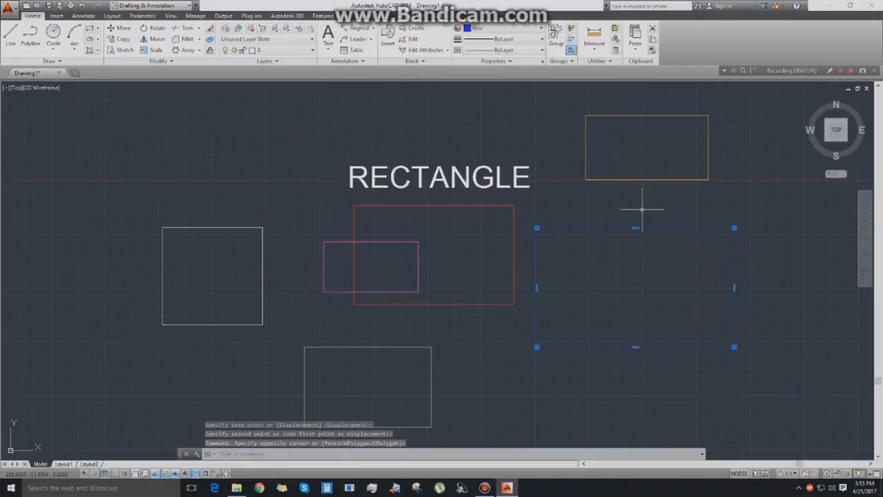
key("Return")
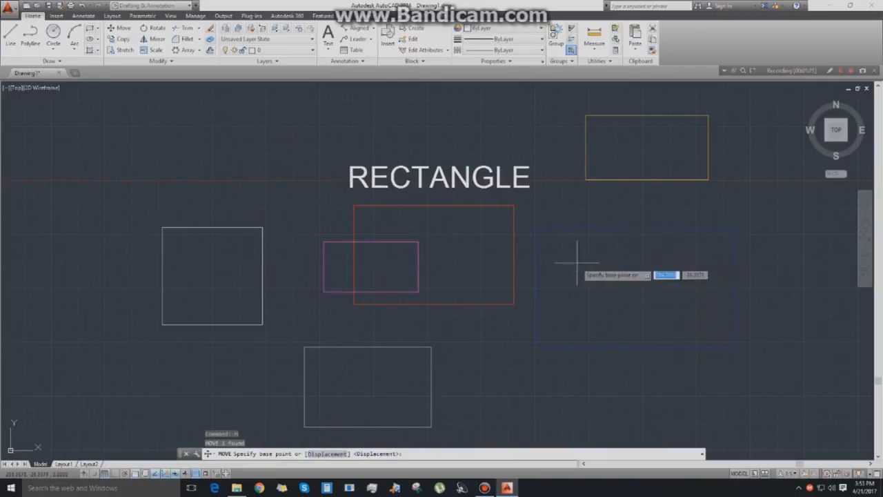
left_click(537, 227)
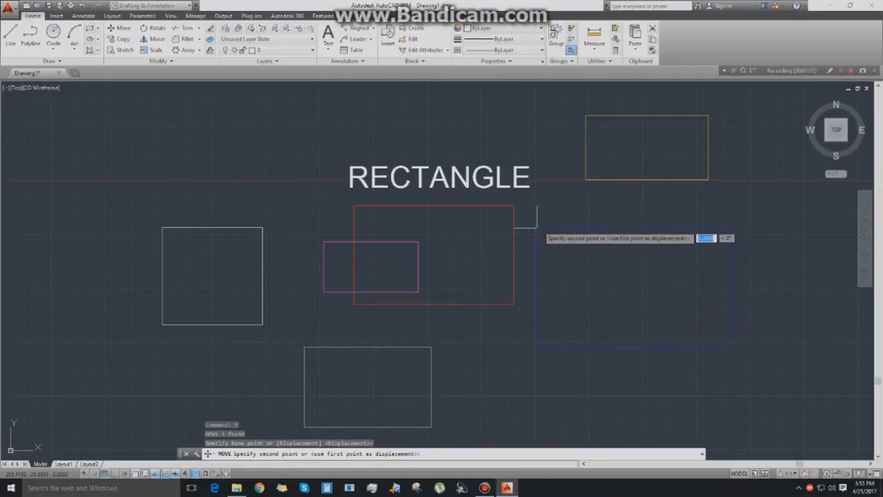
left_click(488, 228)
Inspect closely where the magenta and blue rectangles overlap the red rectangle.
scroll(511, 241, "up", 2)
scroll(509, 236, "up", 3)
scroll(487, 158, "up", 2)
scroll(567, 200, "up", 2)
middle_click_drag(702, 127, 616, 196)
scroll(566, 226, "down", 2)
scroll(572, 311, "down", 4)
mouse_move(575, 339)
middle_mouse_down()
mouse_move(531, 253)
mouse_move(511, 248)
middle_mouse_up()
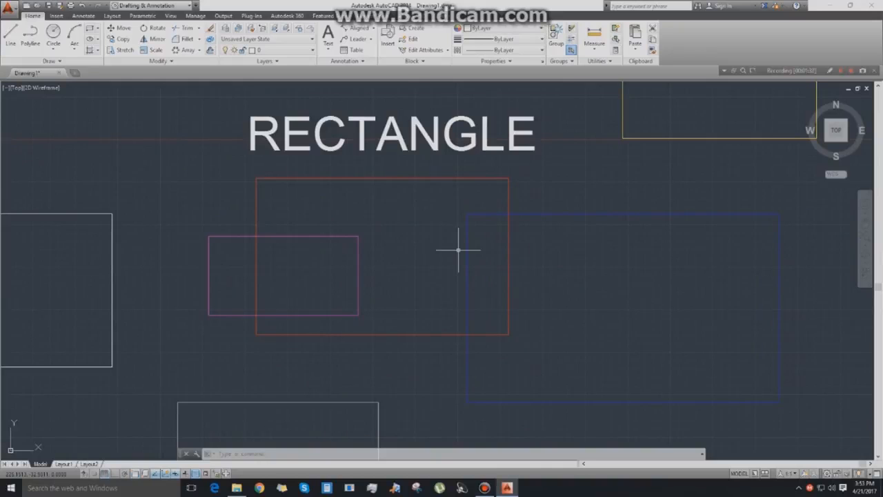
scroll(461, 250, "down", 2)
middle_click_drag(463, 221, 417, 217)
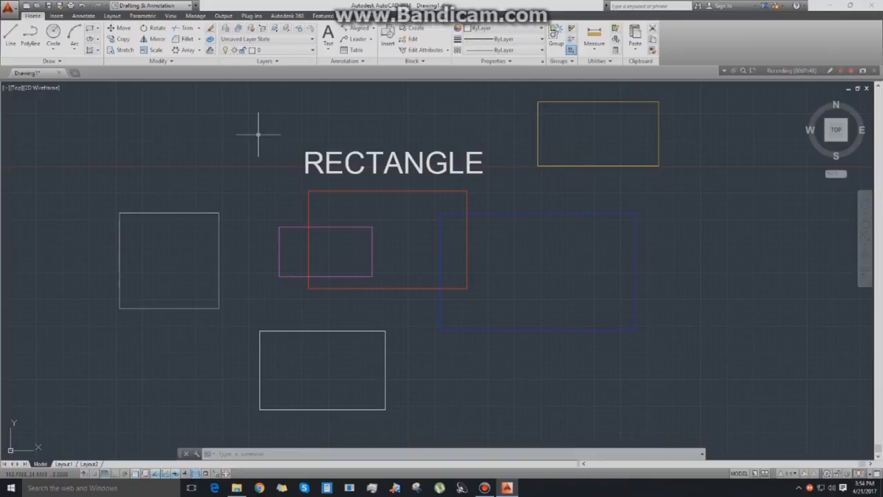
middle_click_drag(587, 180, 587, 193)
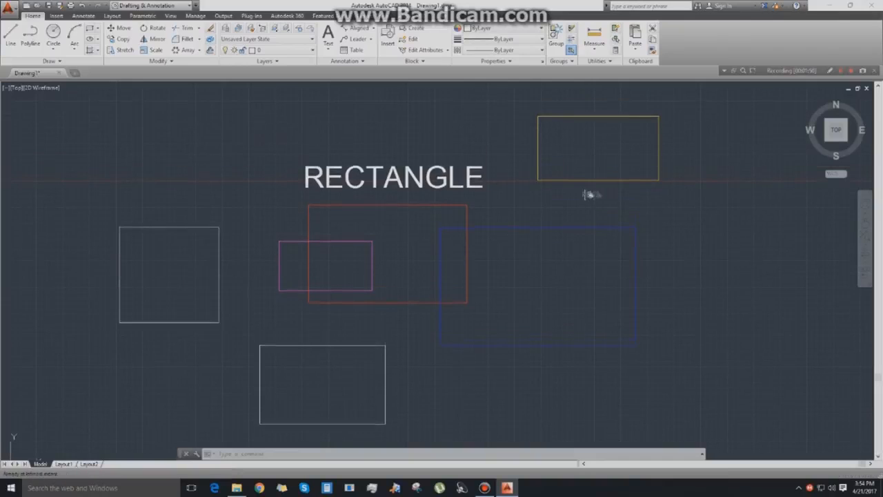
Erase all the rectangles and the RECTANGLE text, including the leftover yellow rectangle.
left_click(43, 121)
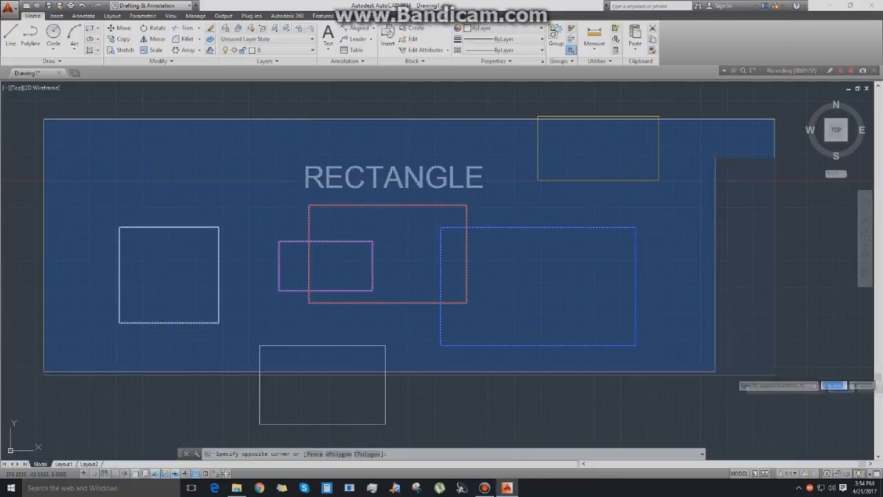
left_click(752, 436)
key("Delete")
left_click(659, 297)
left_click(483, 114)
key("Delete")
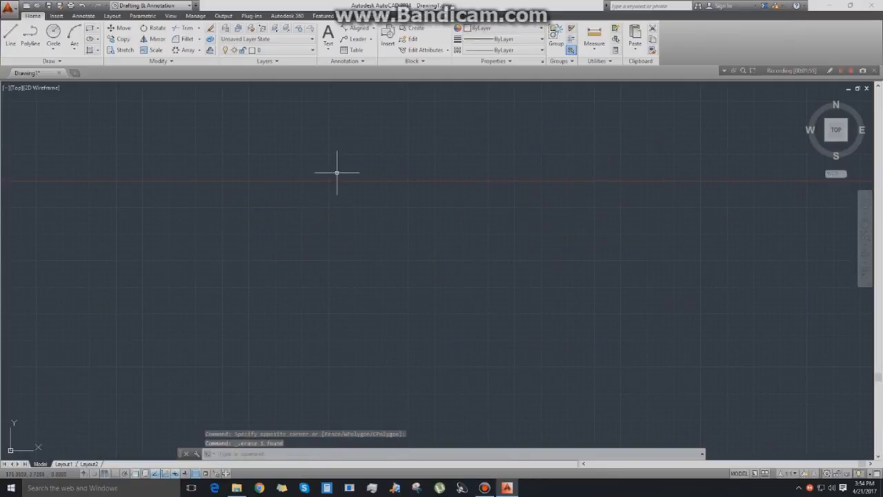
Draw a long horizontal line across the middle of the drawing area with Ortho mode turned on.
type("l")
key("Return")
left_click(272, 208)
key("F8")
right_click(561, 233)
left_click(583, 238)
Draw a second, shorter horizontal line above and to the right of the first one.
right_click(368, 154)
left_click(388, 160)
left_click(552, 156)
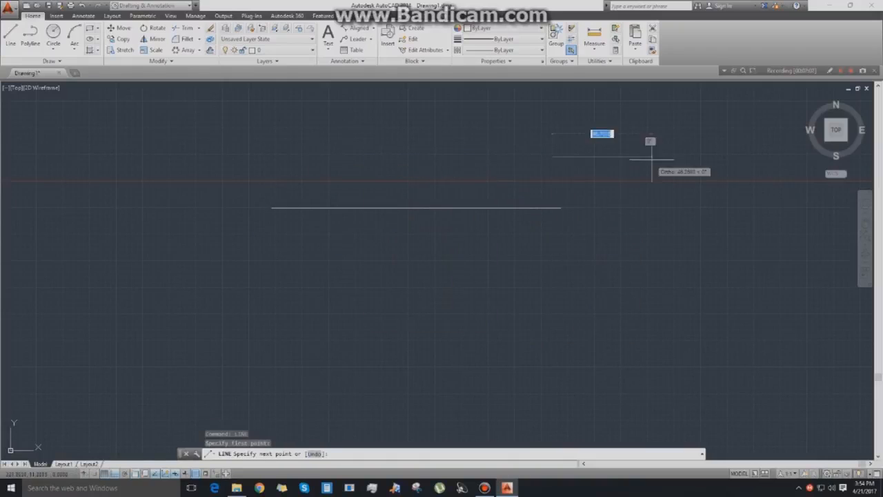
left_click(732, 156)
key("Escape")
scroll(716, 275, "down", 2)
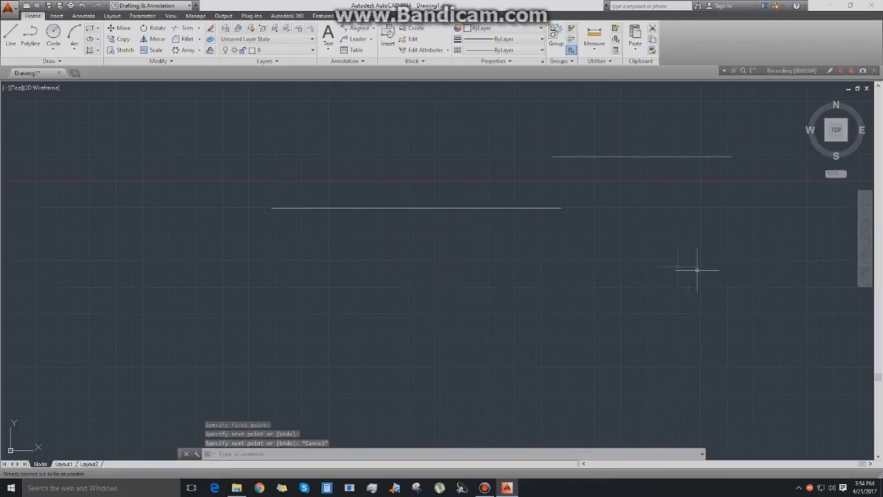
left_click(501, 208)
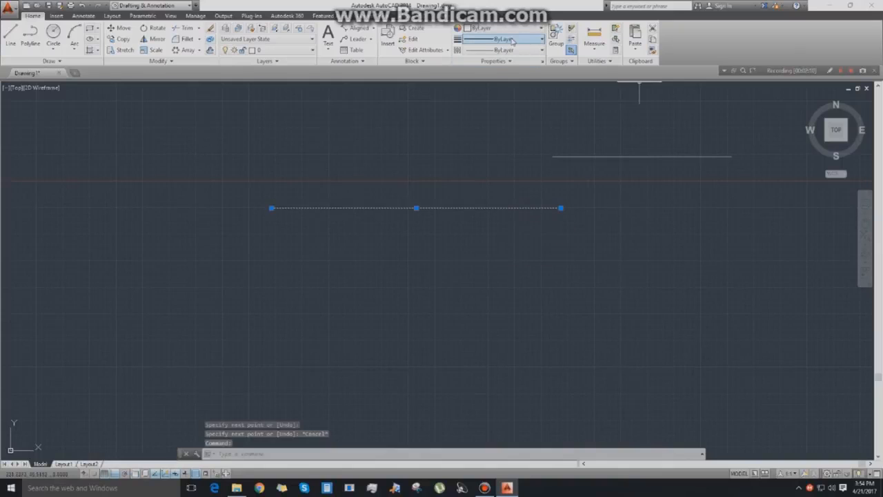
left_click(512, 39)
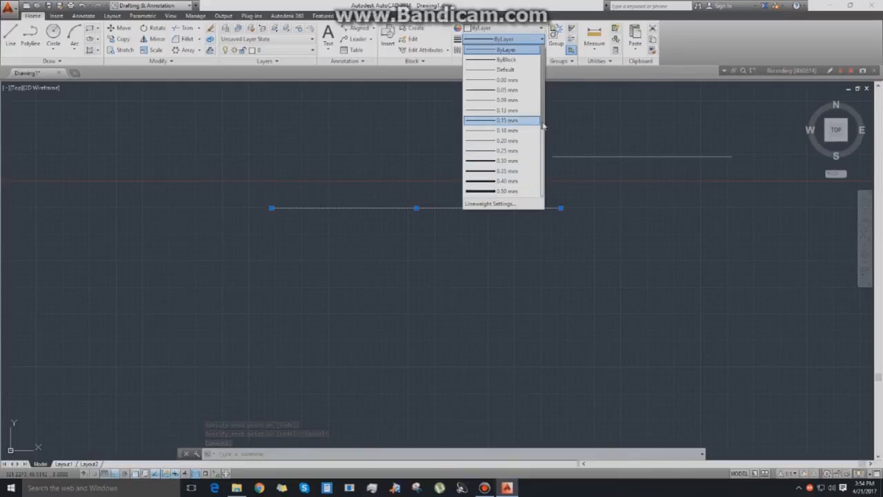
scroll(544, 126, "down", 4)
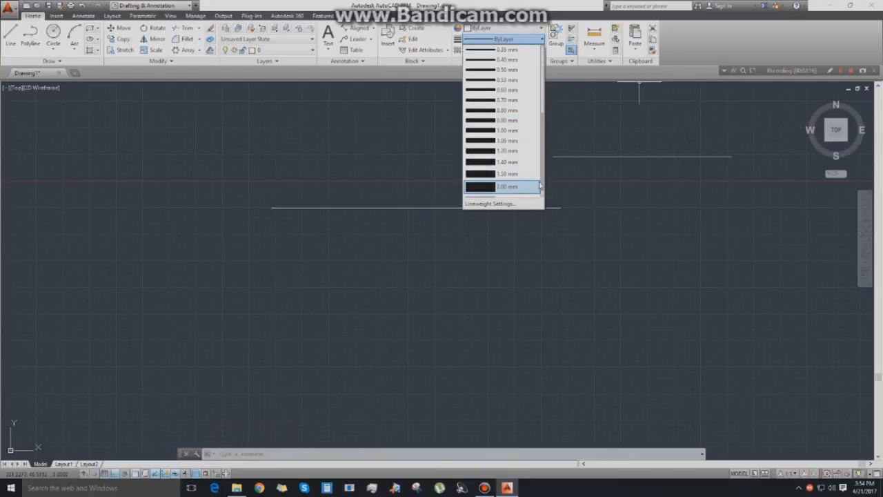
mouse_move(542, 184)
left_mouse_down()
mouse_move(536, 194)
mouse_move(544, 87)
mouse_move(543, 200)
left_mouse_up()
Turn on Display Lineweight in the Lineweight Settings so line thicknesses show in the drawing.
left_click(549, 207)
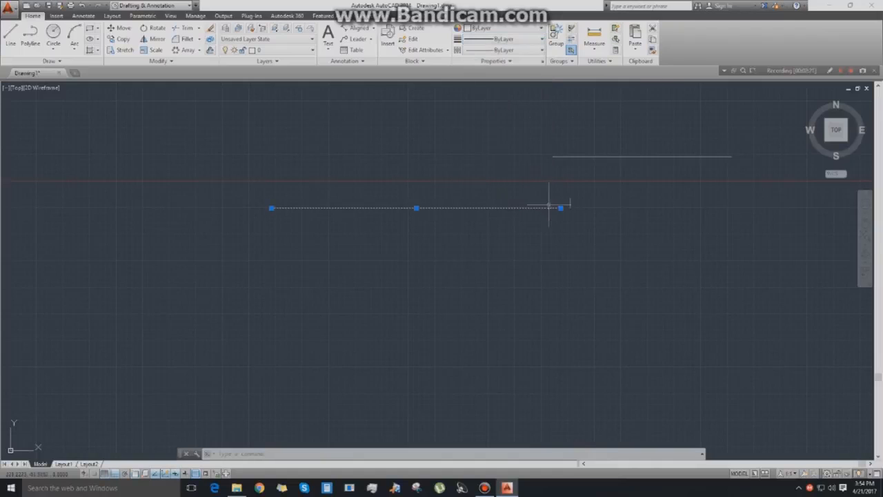
left_click(514, 39)
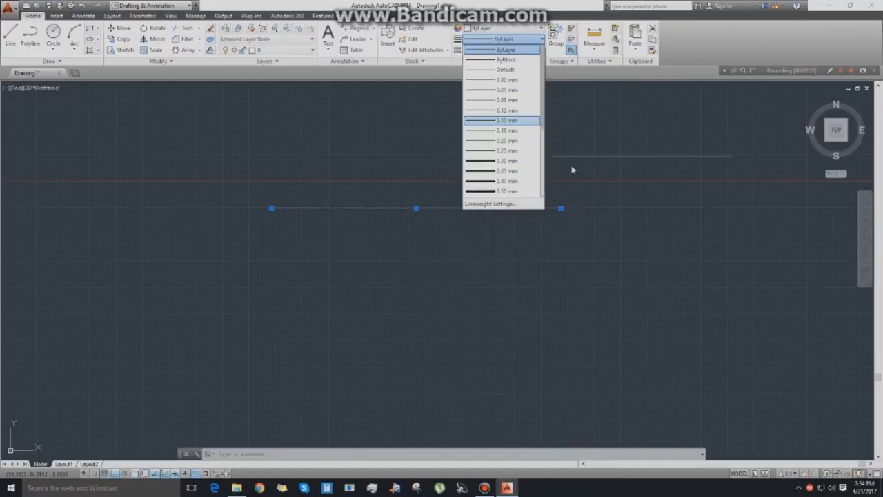
left_click(517, 204)
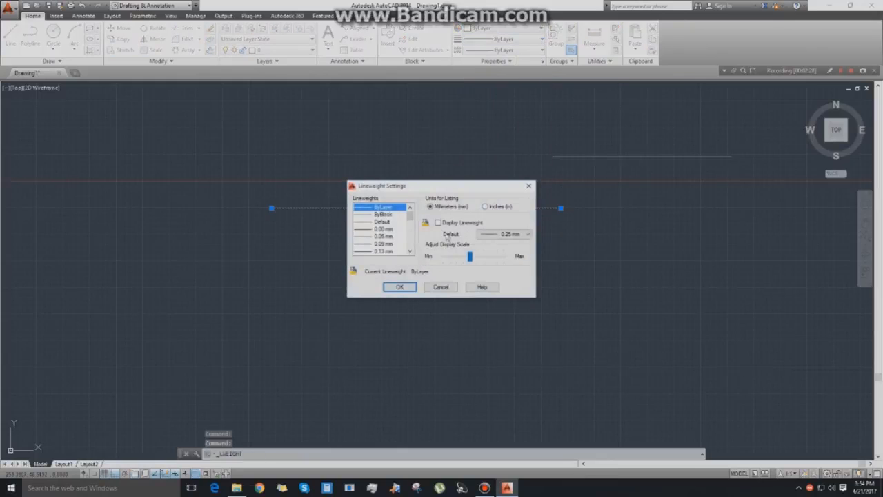
left_click(439, 224)
left_click(399, 286)
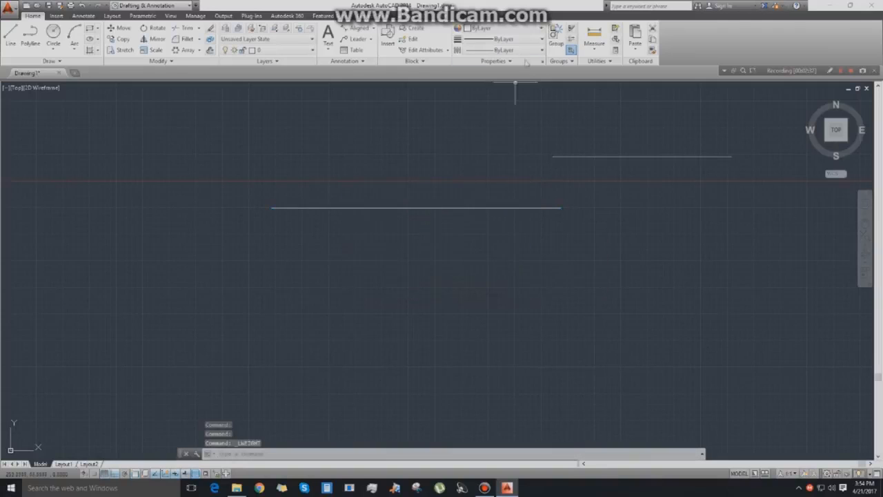
Set the lineweight of the long horizontal line to 2.11 mm and deselect it.
left_click(437, 207)
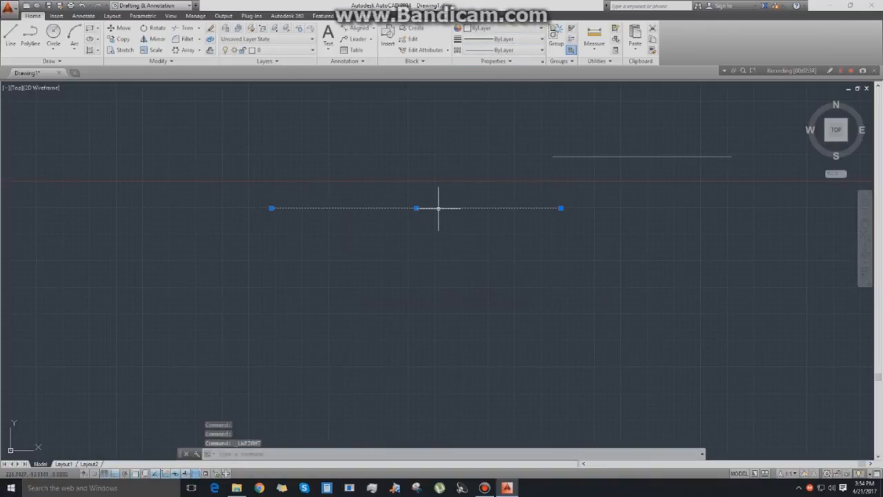
left_click(514, 29)
left_click(512, 38)
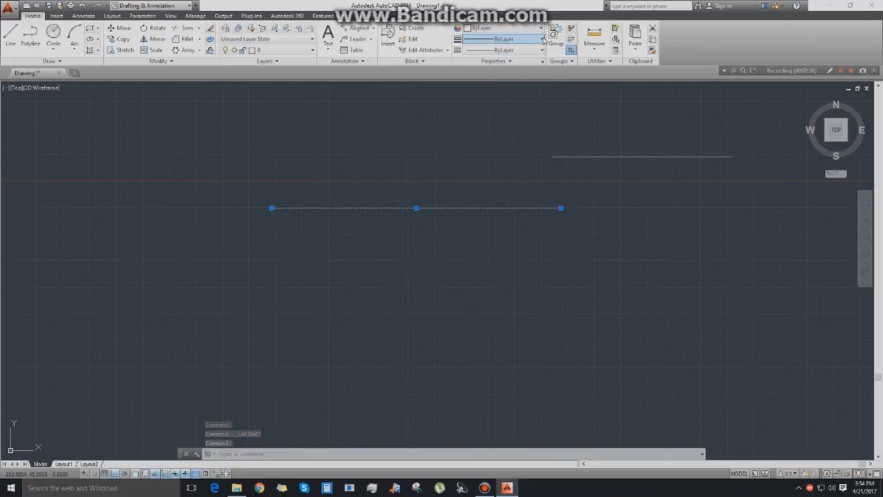
left_click(542, 40)
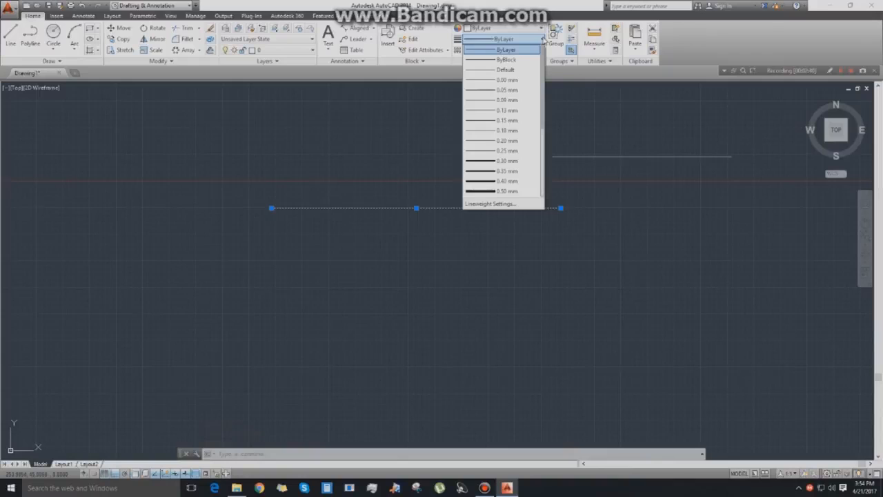
scroll(490, 181, "down", 5)
left_click(492, 182)
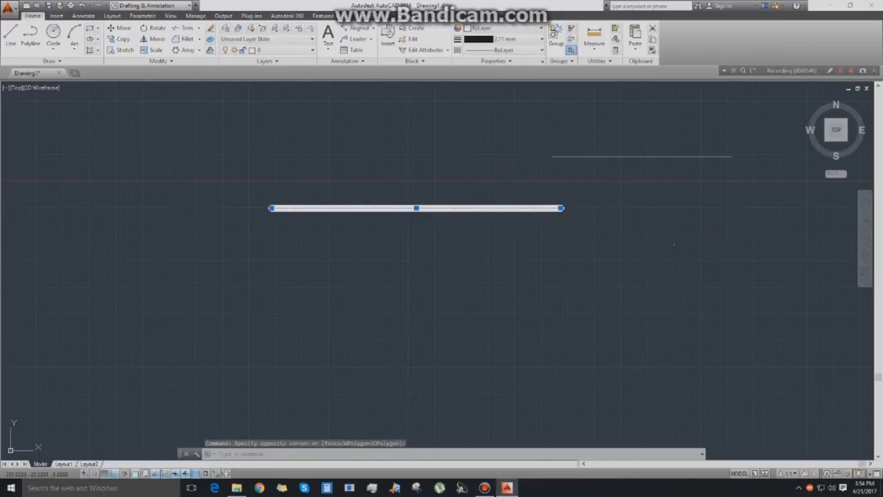
key("Escape")
Change the colour of the thick long line to Magenta and deselect it.
left_click(503, 28)
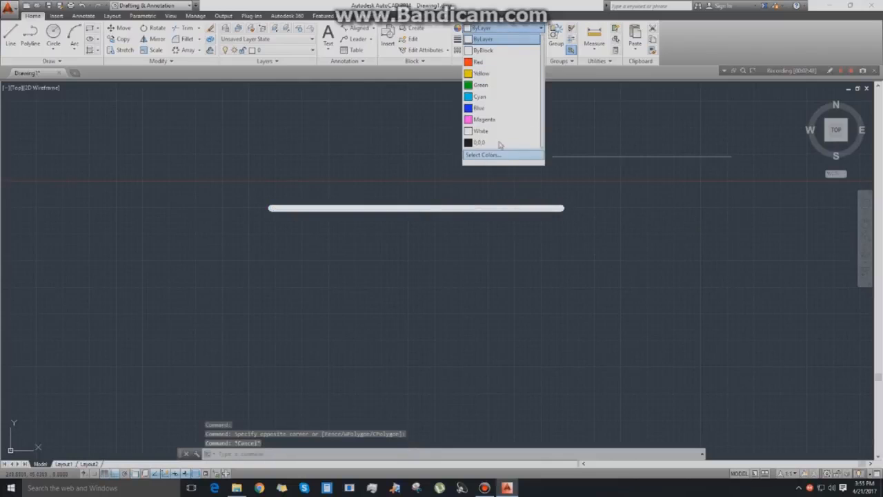
left_click(634, 272)
left_click(563, 279)
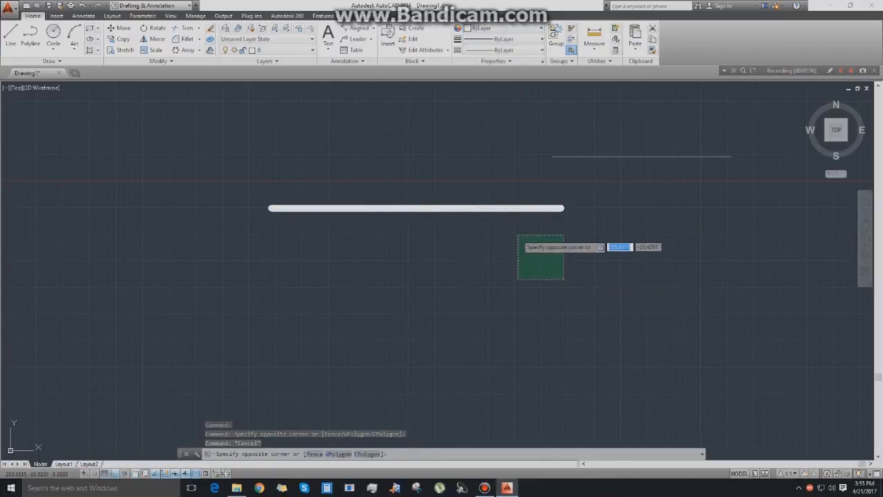
left_click(394, 187)
left_click(502, 29)
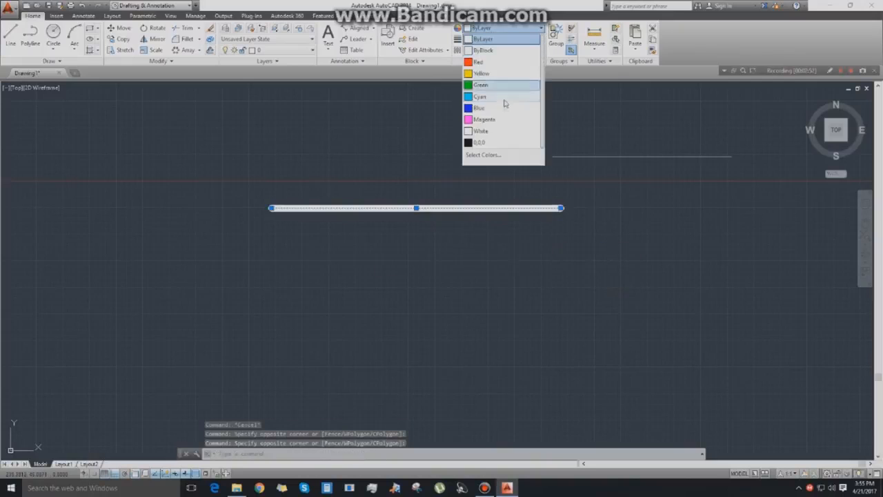
left_click(487, 119)
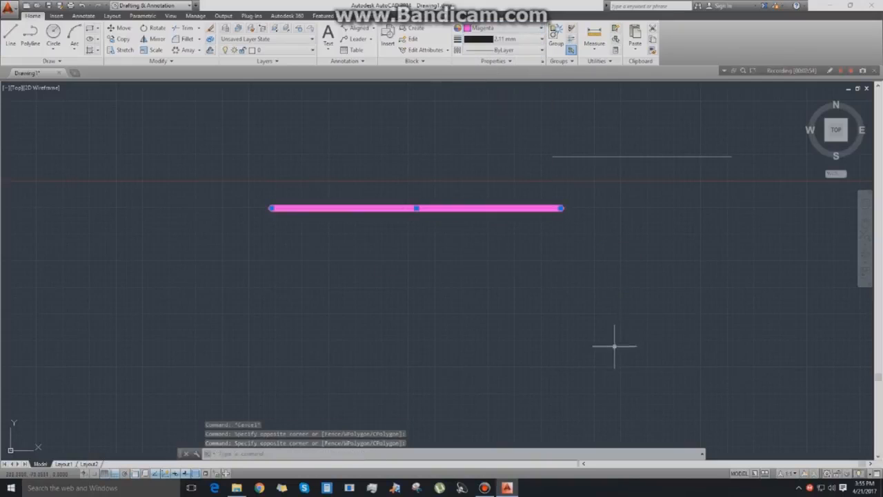
key("Escape")
key("Escape")
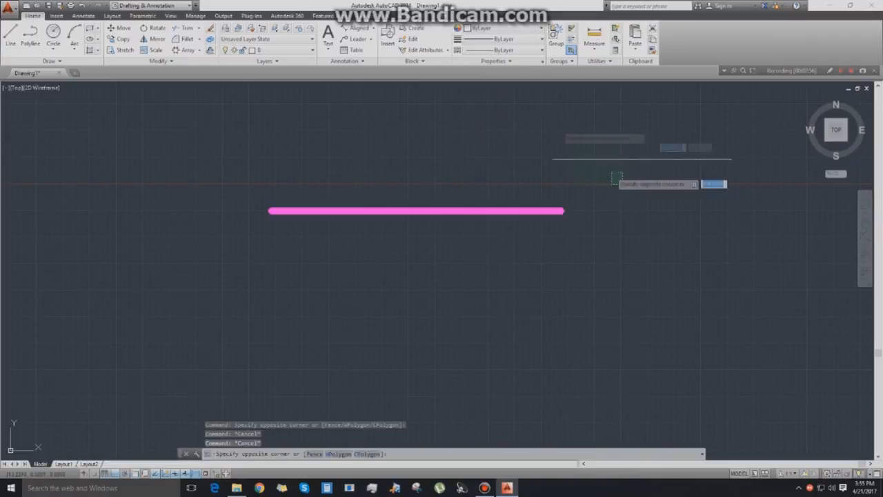
Set the lineweight of the shorter upper line to 0.50 mm and deselect it.
left_click(613, 178)
left_click(528, 99)
left_click(502, 38)
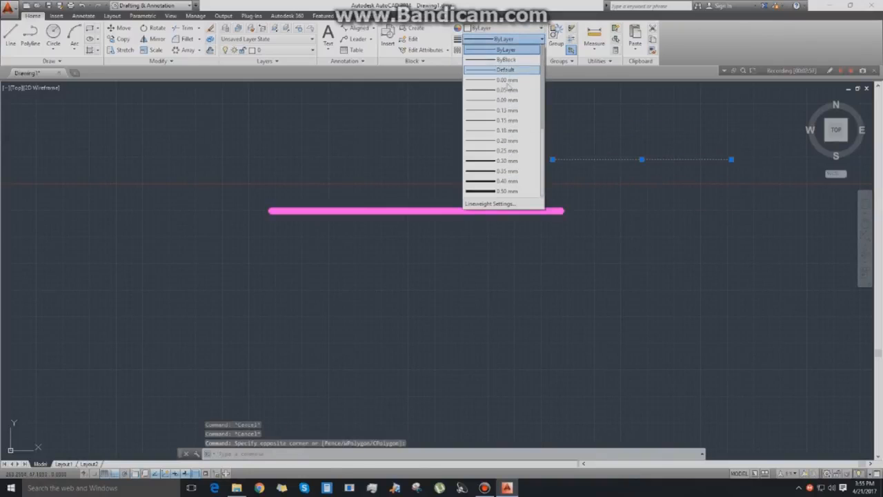
left_click(506, 191)
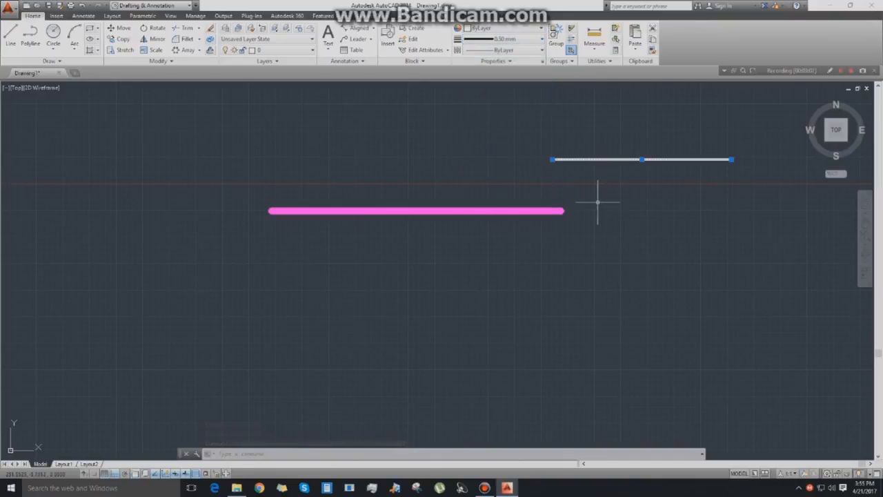
key("Escape")
key("Escape")
Change the colour of the shorter upper line to Yellow and deselect it.
middle_click_drag(573, 191, 574, 185)
left_click(605, 174)
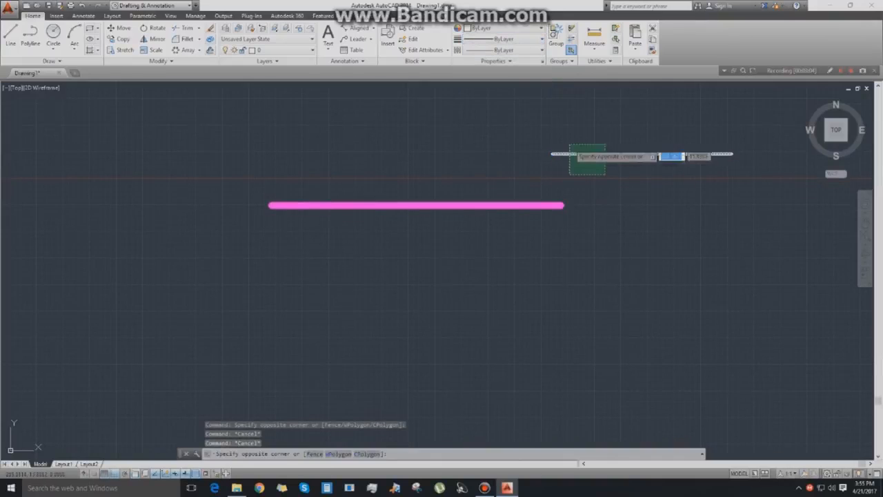
left_click(568, 142)
left_click(501, 28)
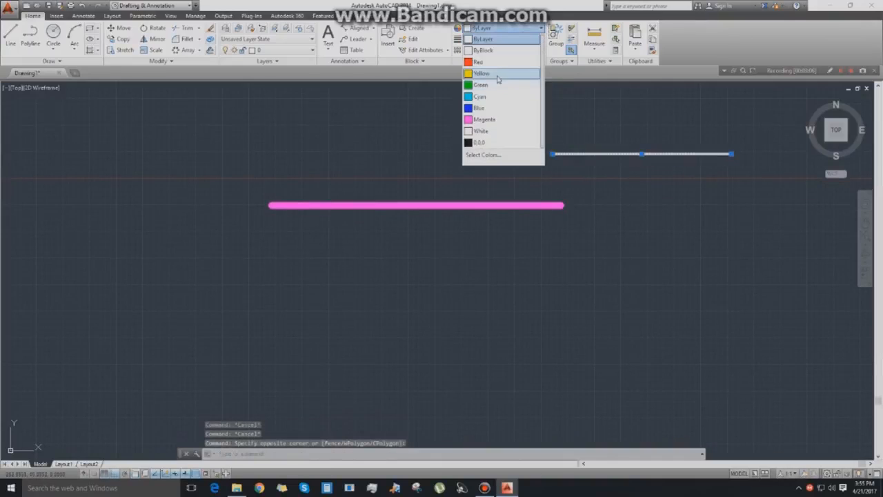
left_click(494, 76)
key("Escape")
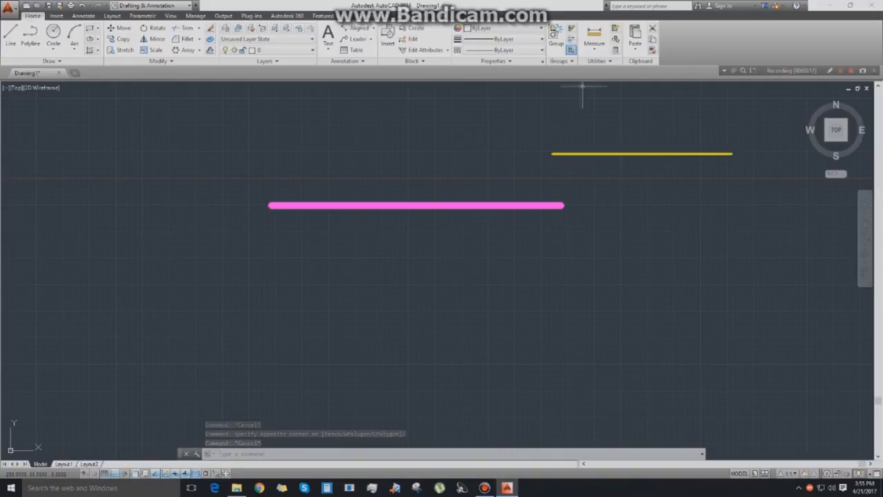
Draw a third horizontal line below the magenta line, shorter than it, and end the Line command.
left_click(542, 50)
left_click(632, 204)
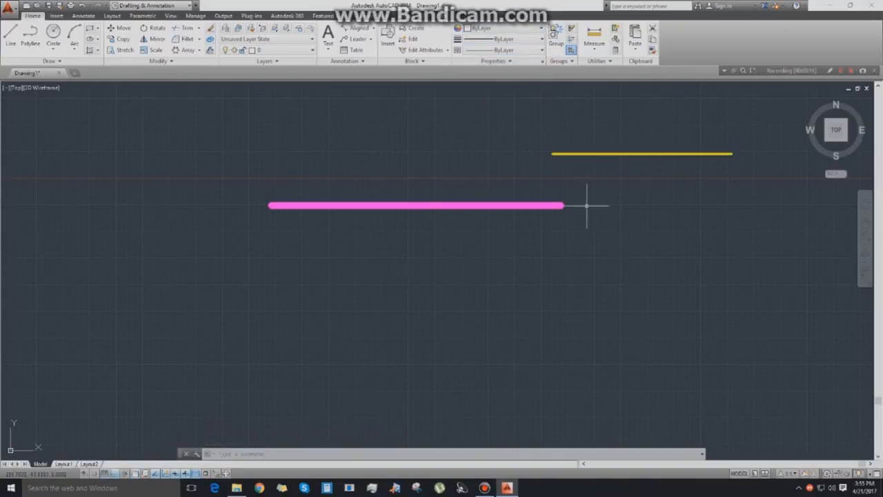
left_click(597, 269)
key("Return")
left_click(308, 291)
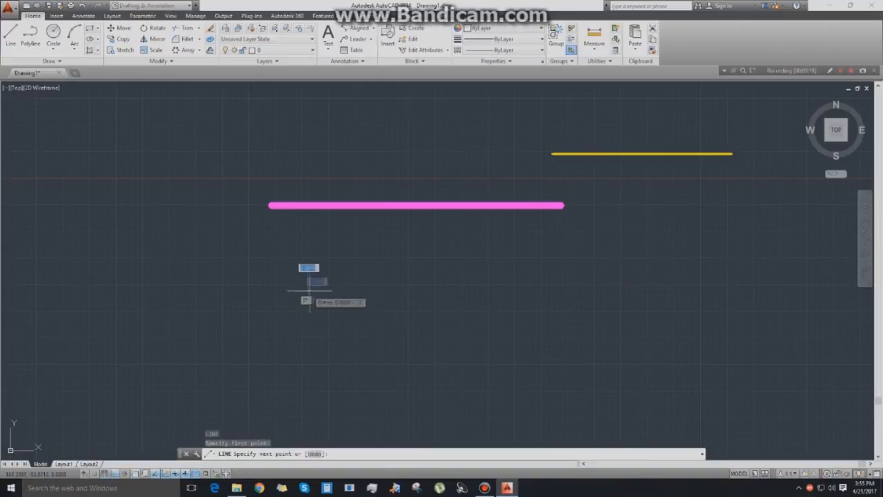
left_click(501, 295)
key("Escape")
key("Escape")
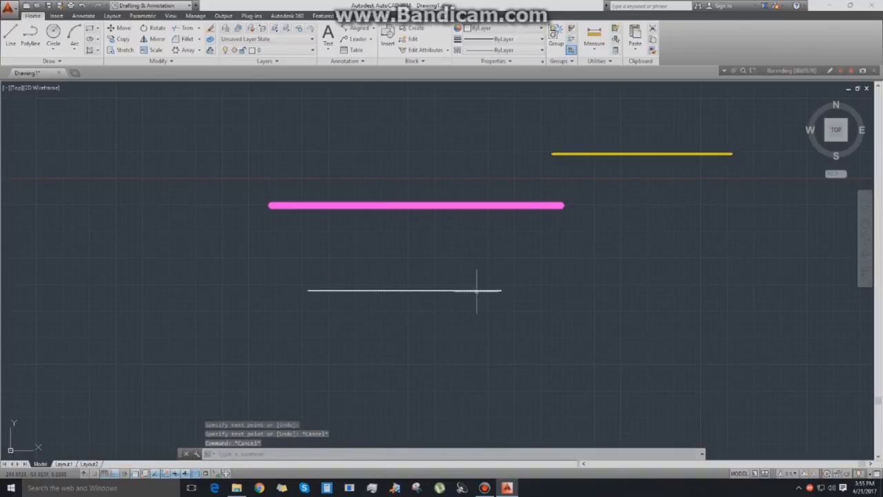
key("Escape")
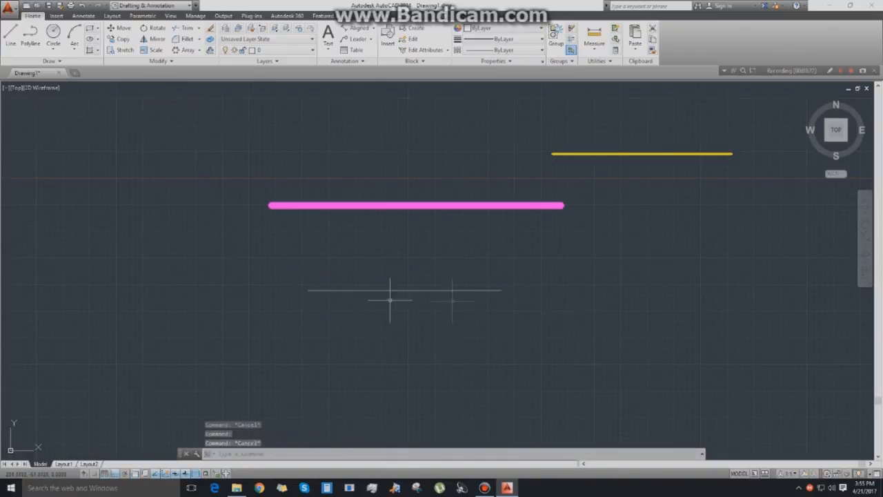
With the new third line selected, load the ACAD_ISO08W100 long-dash short-dash linetype from acad.lin in the Linetype Manager.
scroll(450, 302, "up", 9)
scroll(429, 254, "down", 7)
scroll(435, 252, "down", 2)
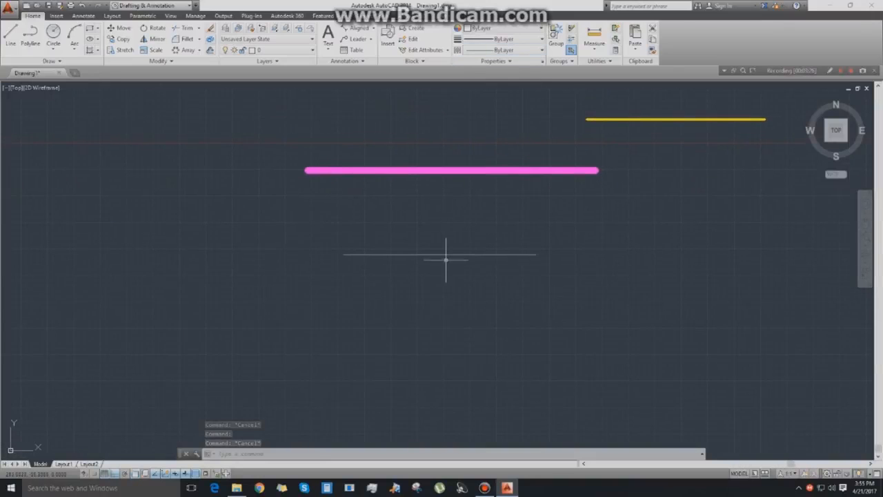
left_click(446, 254)
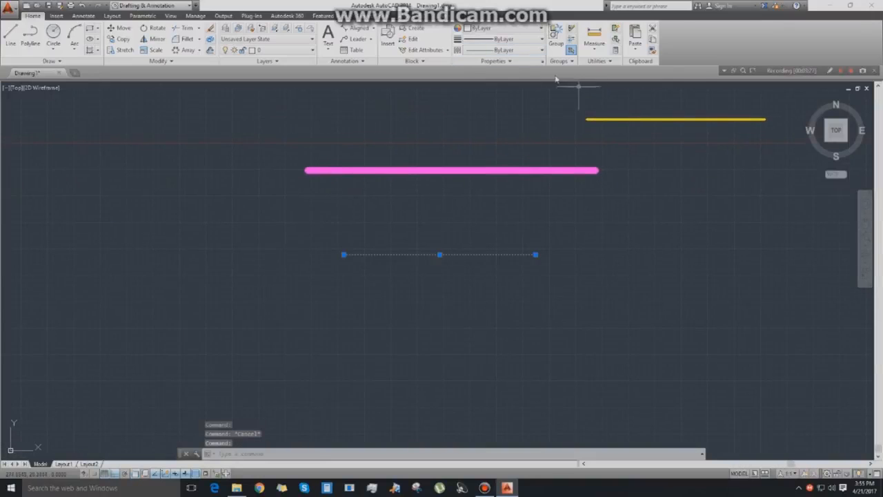
left_click(517, 51)
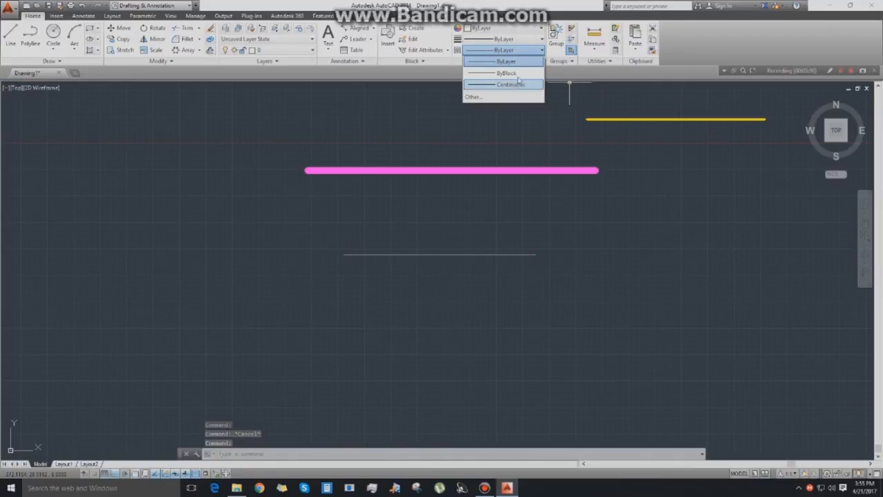
left_click(508, 97)
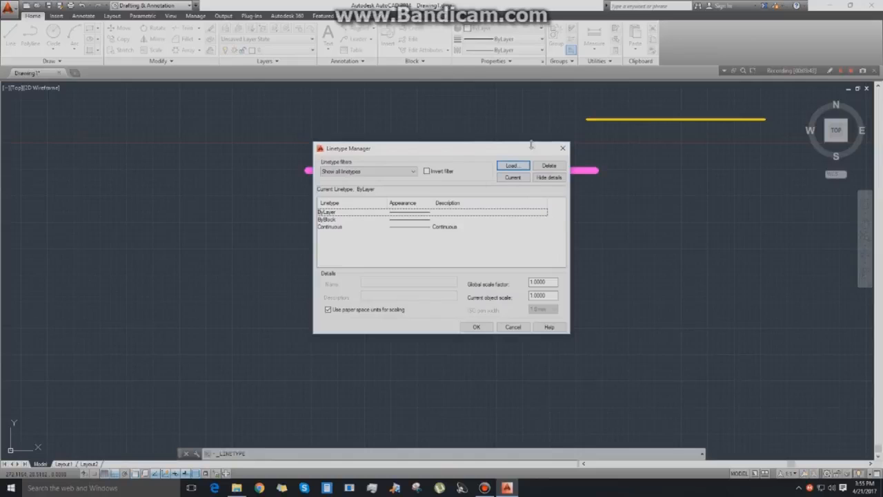
left_click(525, 165)
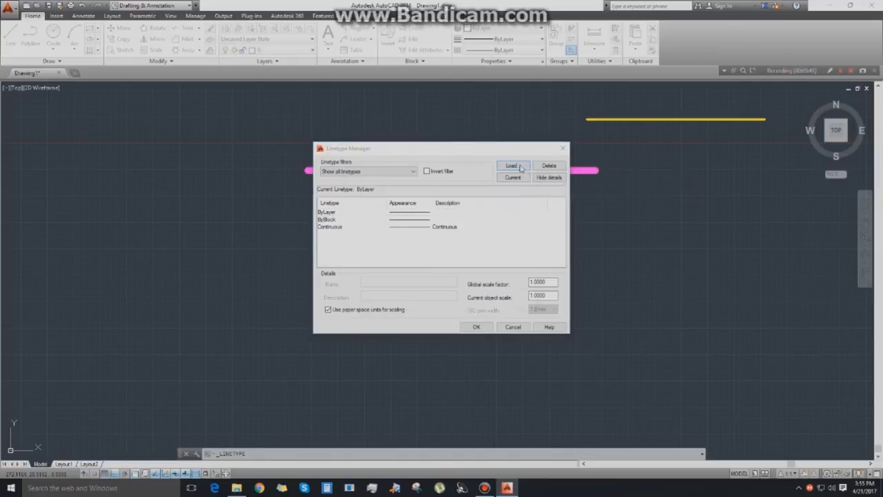
mouse_move(531, 223)
left_mouse_down()
mouse_move(534, 276)
mouse_move(536, 233)
left_mouse_up()
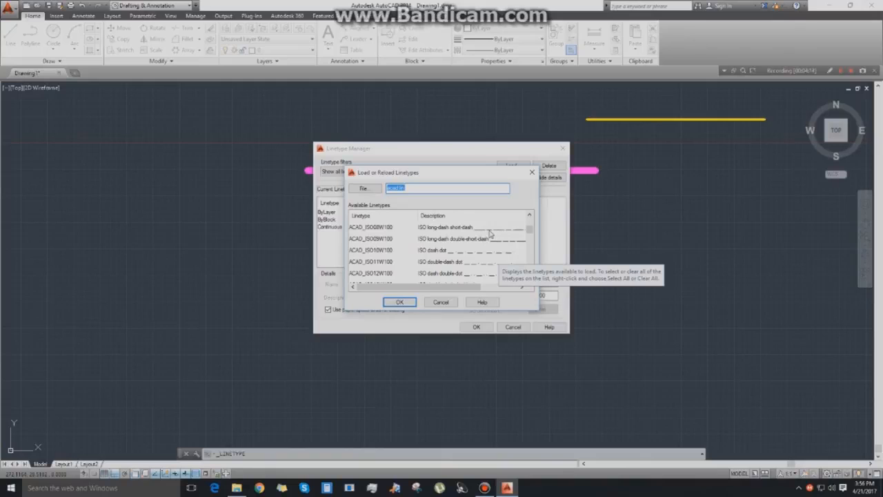
left_click(485, 231)
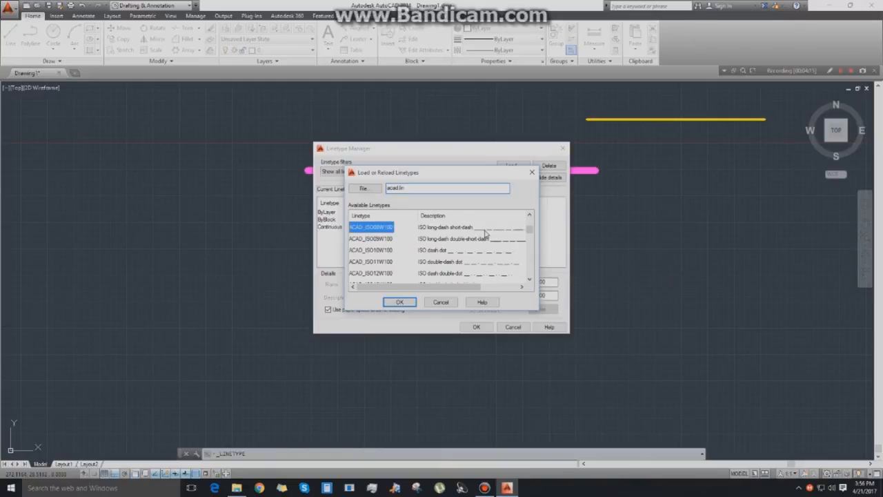
left_click(400, 302)
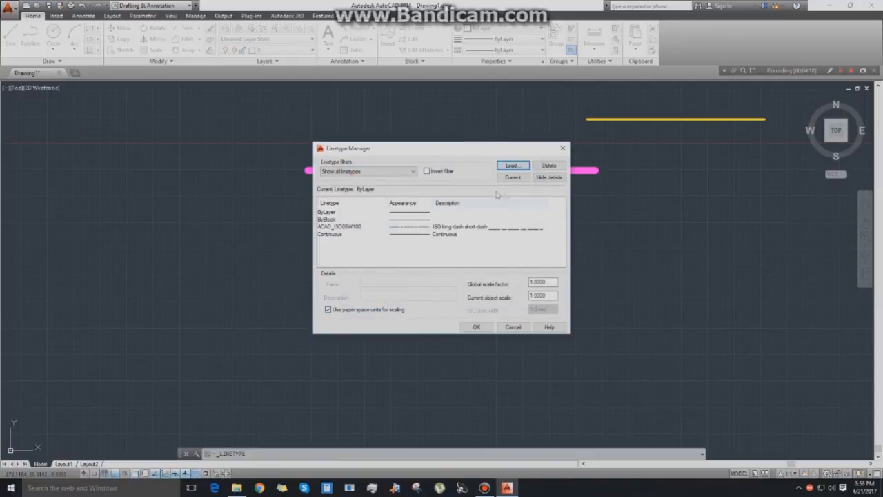
Make ACAD_ISO08W100 the current linetype in the Linetype Manager and accept the settings.
left_click(395, 235)
left_click(394, 227)
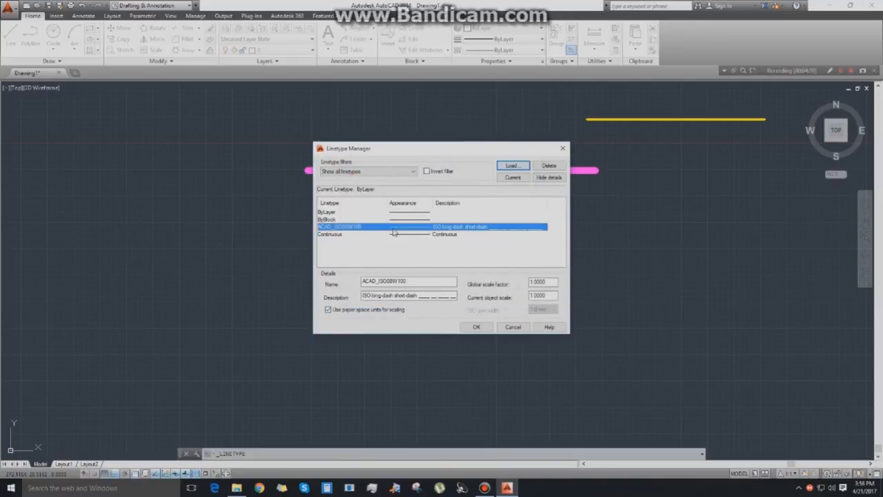
left_click(507, 178)
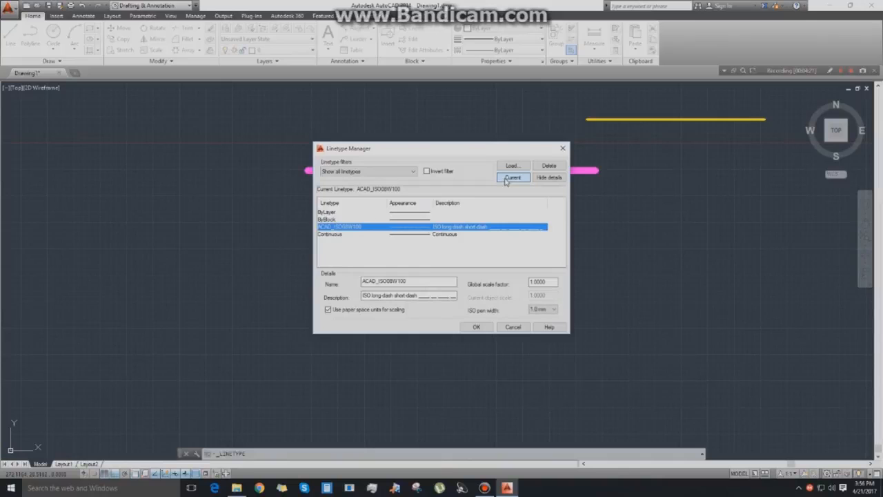
left_click(476, 326)
scroll(442, 263, "up", 5)
left_click(452, 205)
left_click(452, 206)
left_click(452, 209)
left_click(450, 200)
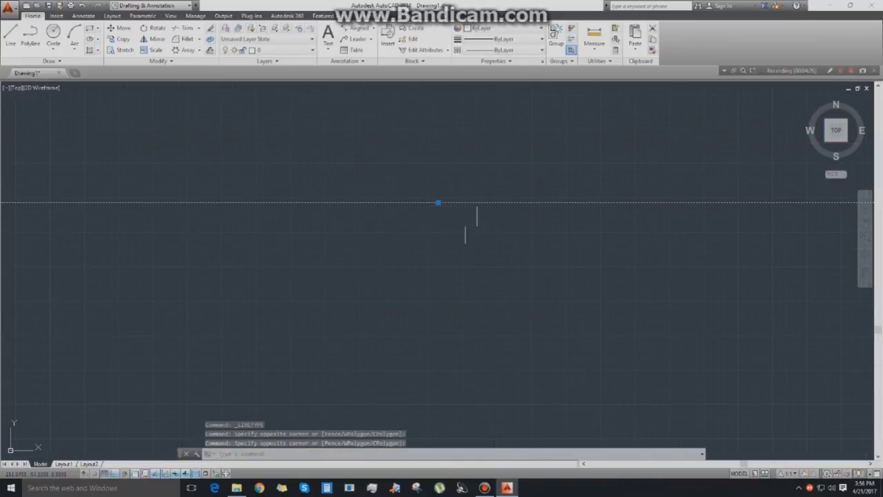
key("Escape")
scroll(477, 247, "down", 3)
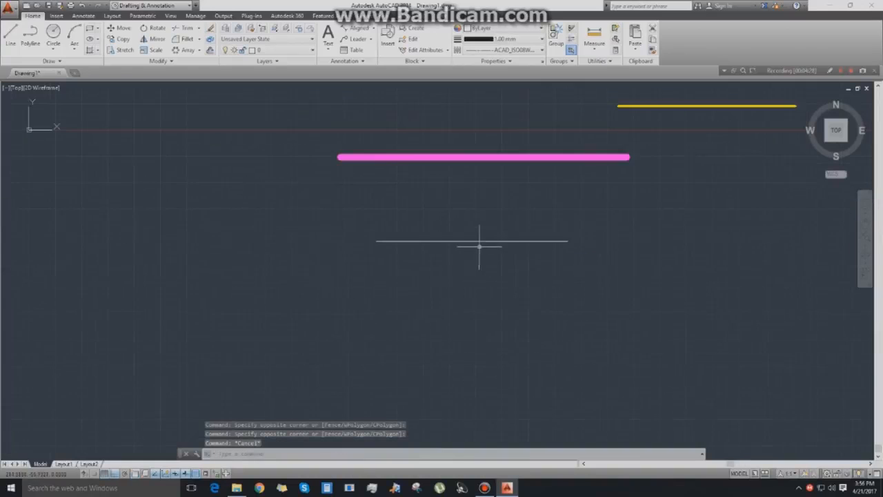
Set the current lineweight to ByLayer and draw a new horizontal line below the third line.
left_click(509, 39)
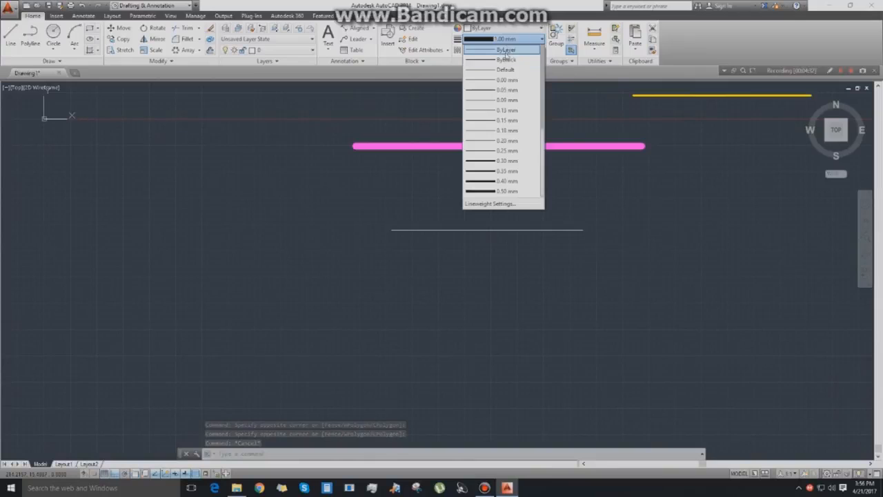
left_click(506, 50)
left_click(9, 38)
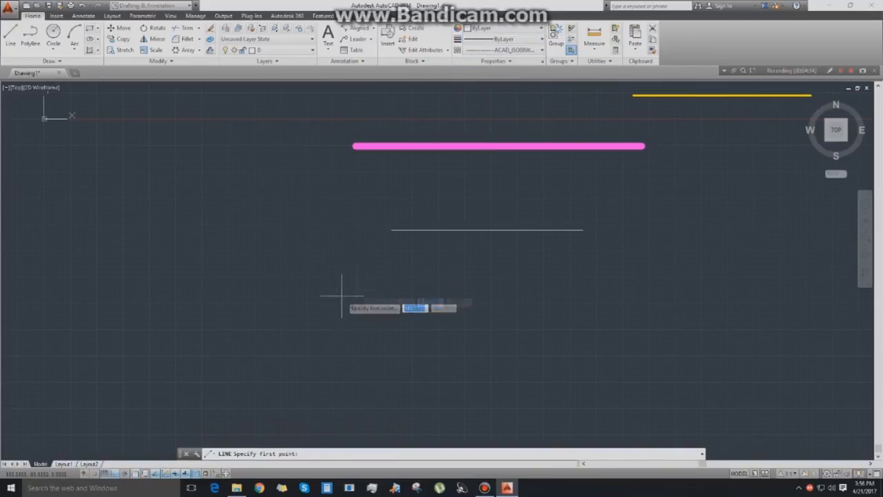
left_click(329, 296)
key("Escape")
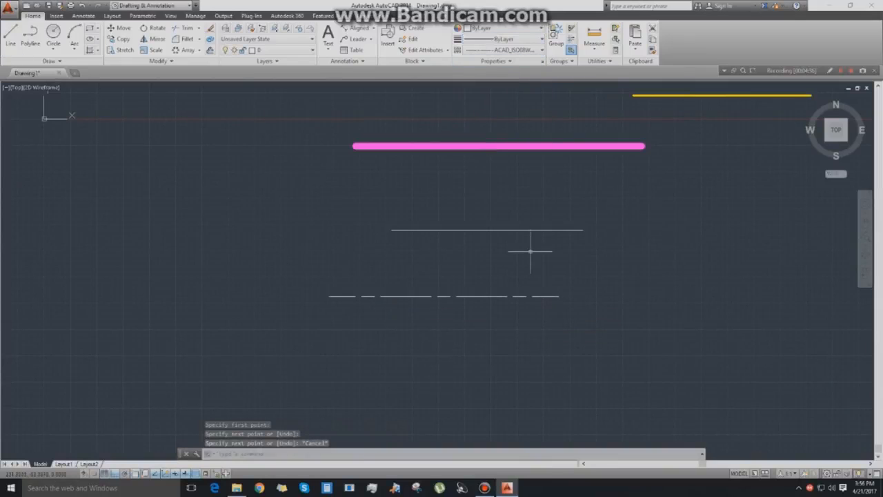
Change the linetype of the third line, just below the magenta one, to ACAD_ISO08W100 and deselect it.
left_click(483, 230)
left_click(467, 210)
left_click(504, 38)
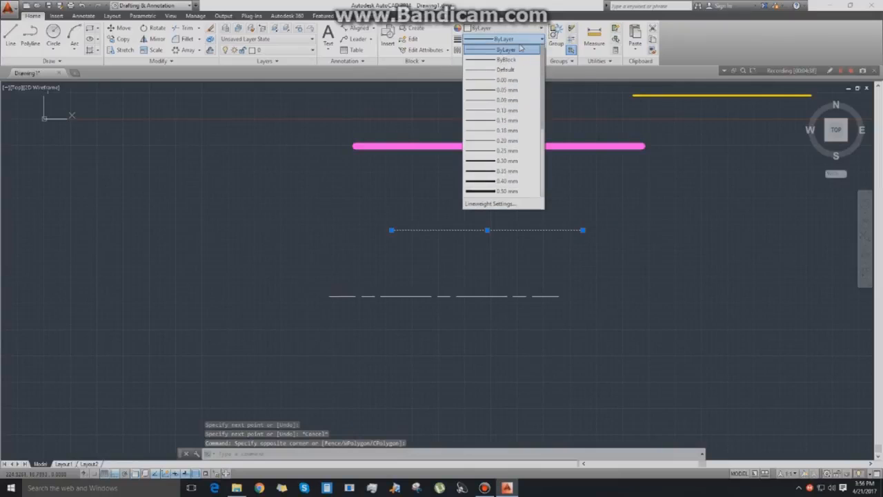
left_click(507, 50)
left_click(515, 80)
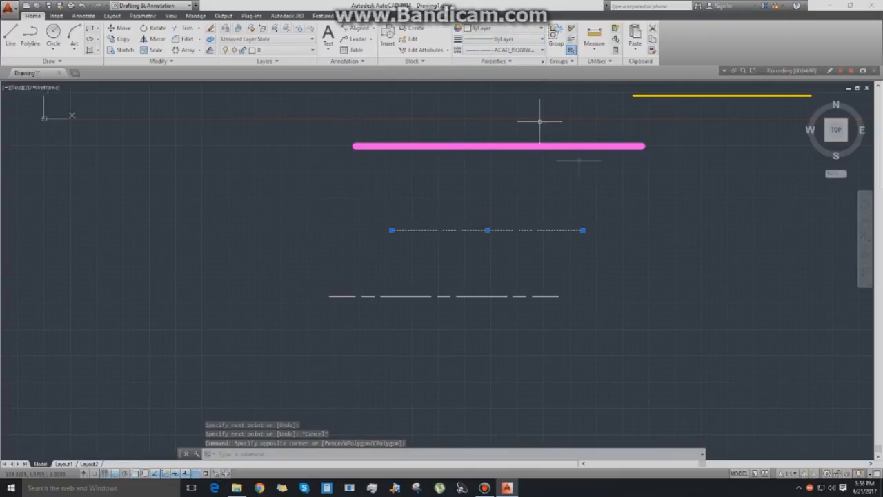
key("Escape")
key("Escape")
Draw another horizontal line below the two dashed lines and end the Line command.
middle_click_drag(643, 236, 593, 249)
middle_click_drag(534, 296, 521, 287)
type("l")
key("Return")
left_click(345, 366)
left_click(584, 367)
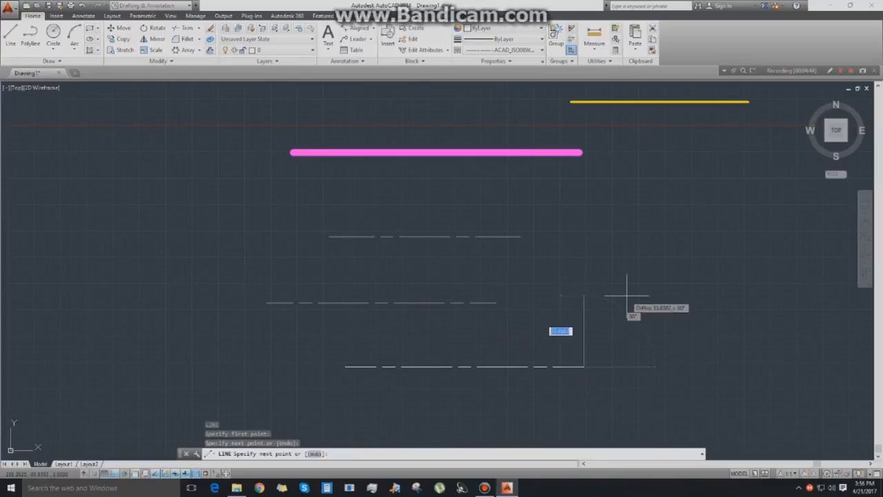
key("Return")
Draw two more horizontal lines, one above the other, to the right of the existing dashed lines.
left_click(619, 286)
left_click(744, 285)
key("Return")
key("Return")
left_click(611, 247)
left_click(797, 243)
key("Return")
middle_click_drag(647, 275, 632, 268)
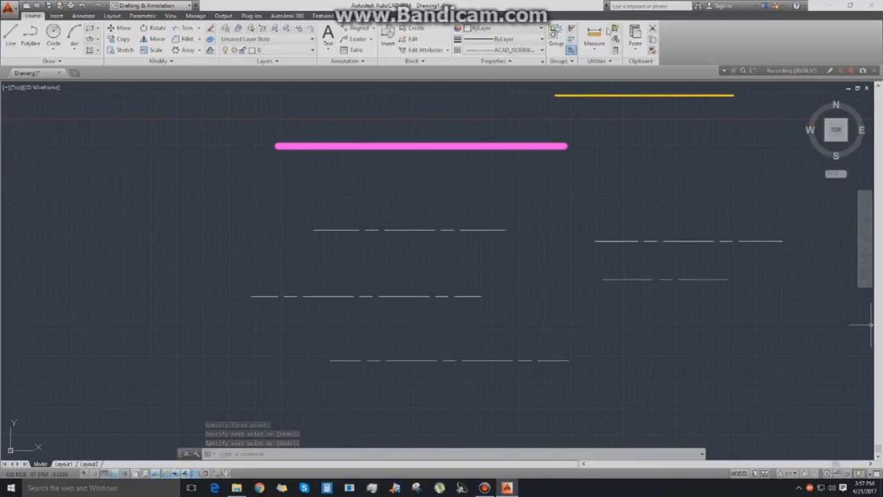
Set the global linetype scale factor to 0.5 in the Linetype Manager and accept the ISO linetype notice.
left_click(510, 49)
left_click(512, 110)
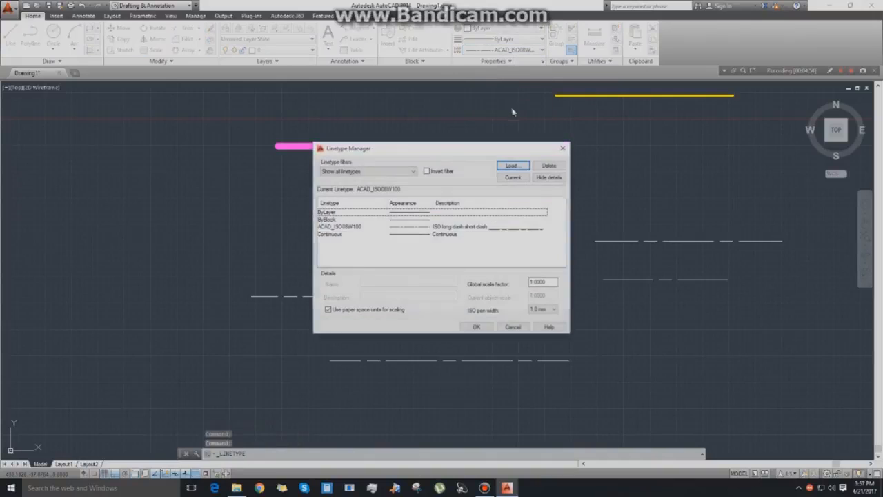
double_click(553, 281)
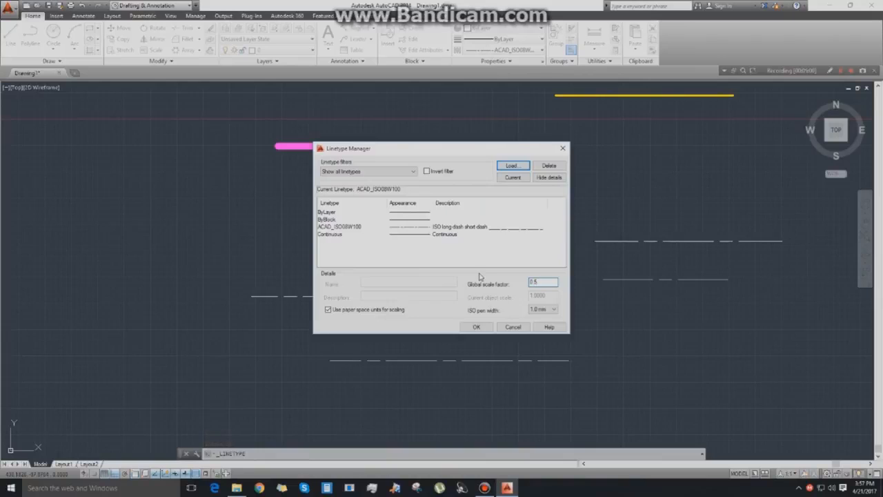
left_click(512, 166)
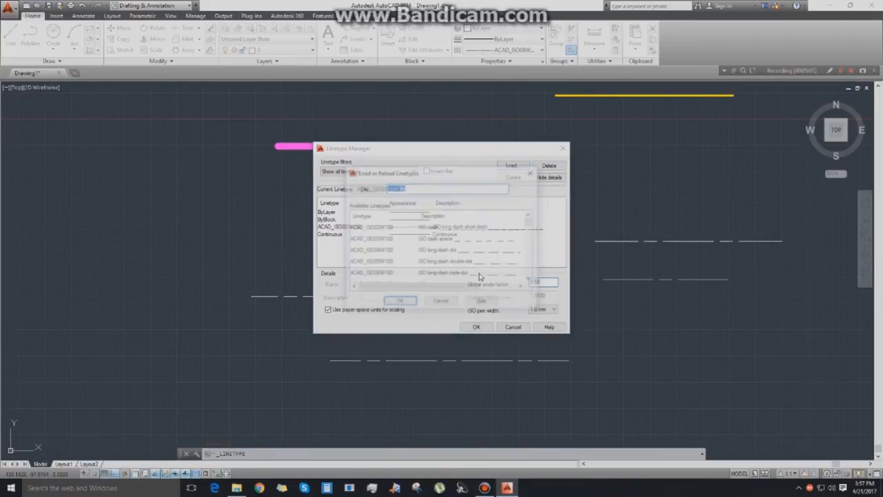
left_click(399, 301)
left_click(486, 265)
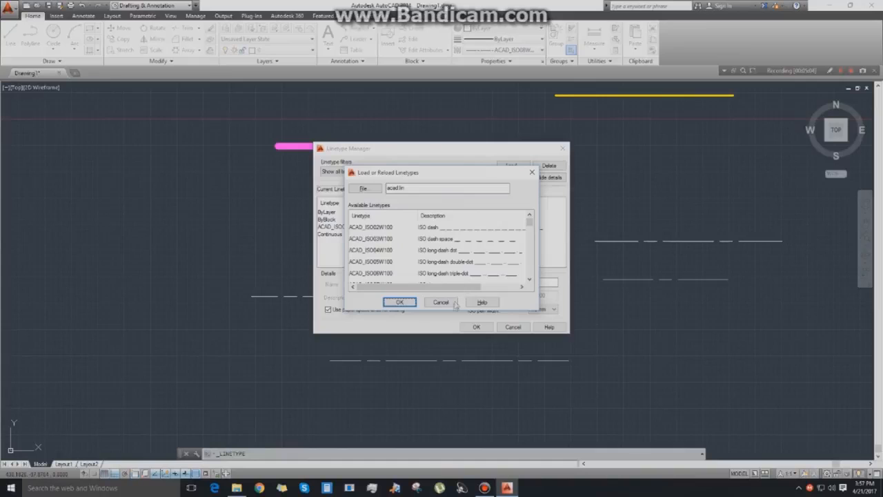
left_click(441, 301)
left_click(486, 327)
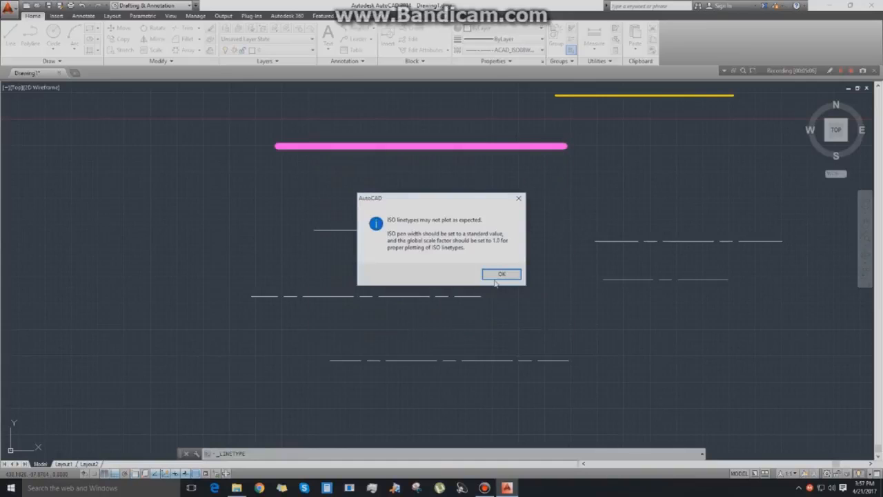
left_click(498, 277)
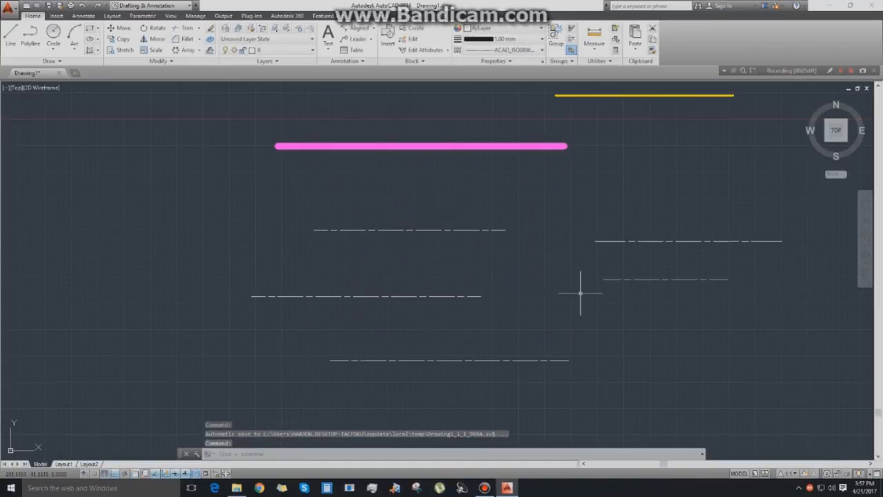
scroll(585, 291, "up", 2)
scroll(462, 306, "down", 3)
scroll(462, 296, "up", 3)
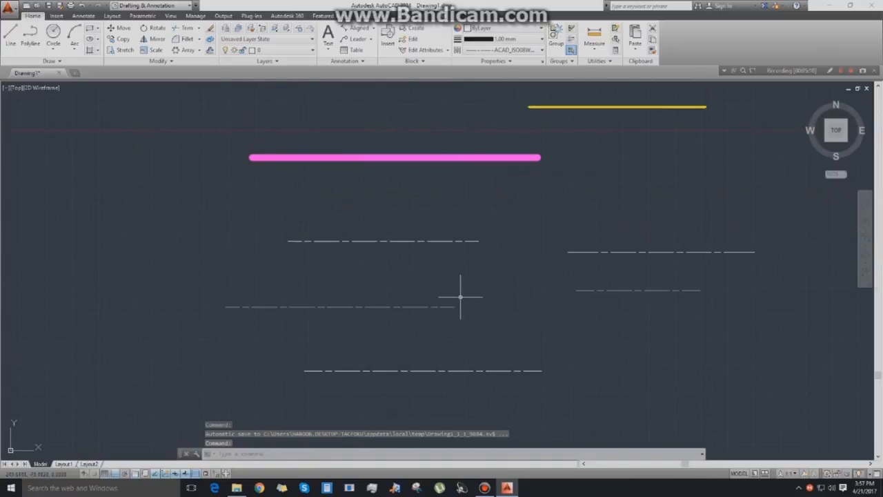
middle_click_drag(460, 296, 504, 225)
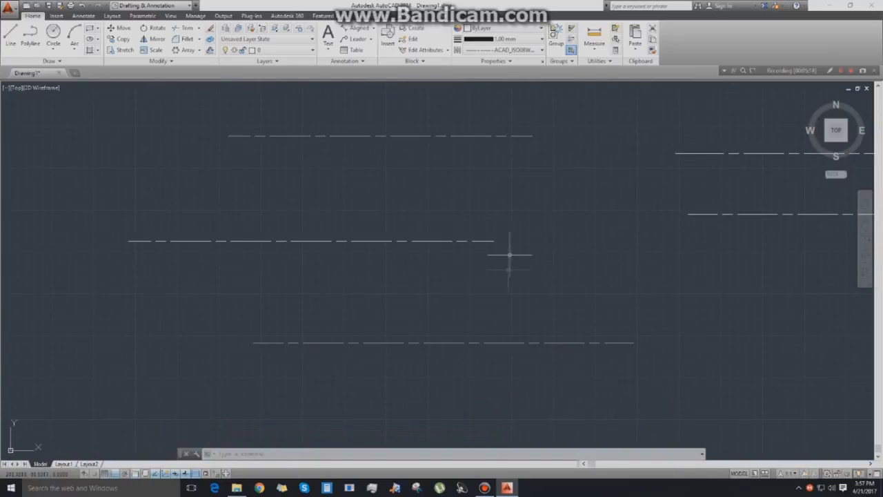
scroll(524, 124, "down", 3)
mouse_move(528, 142)
middle_mouse_down()
mouse_move(399, 227)
mouse_move(425, 254)
middle_mouse_up()
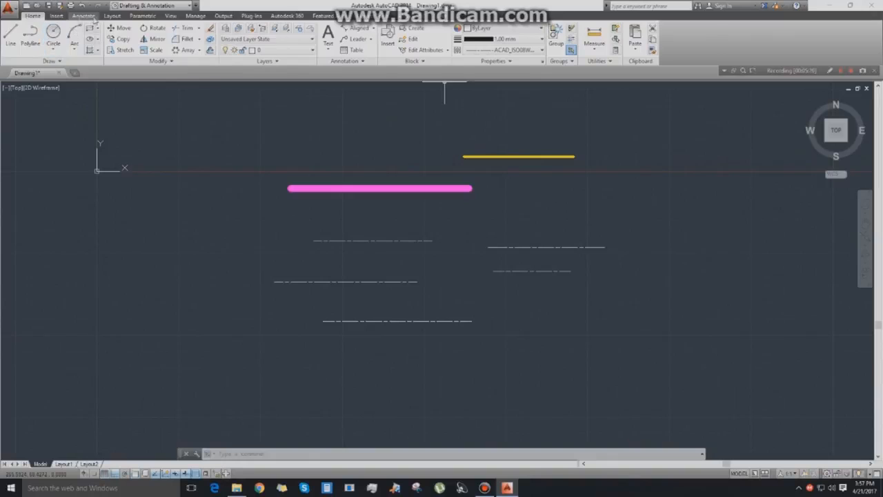
Look through the annotation commands, including the Dimension types and the Multiline Text and Single Line options.
left_click(60, 17)
left_click(78, 15)
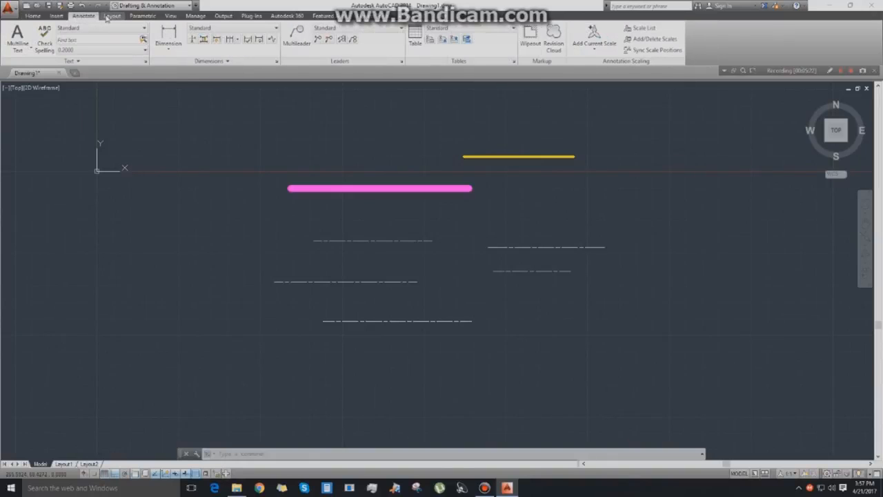
left_click(110, 16)
left_click(83, 15)
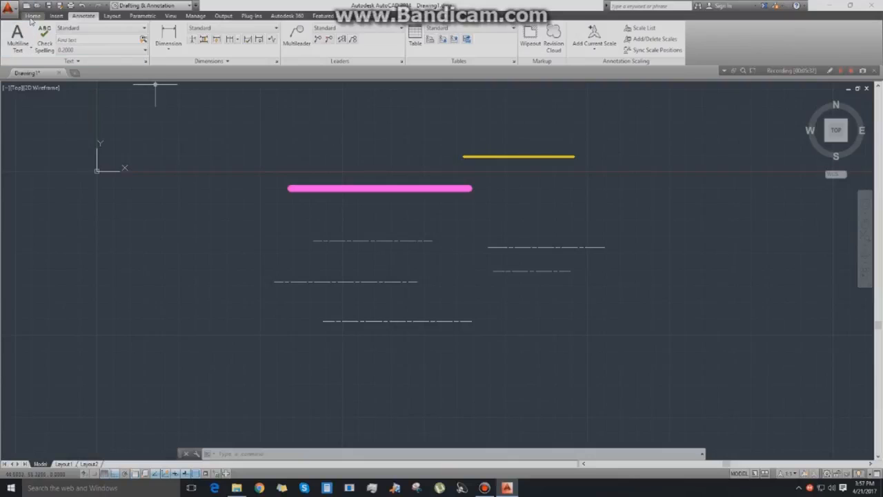
left_click(209, 61)
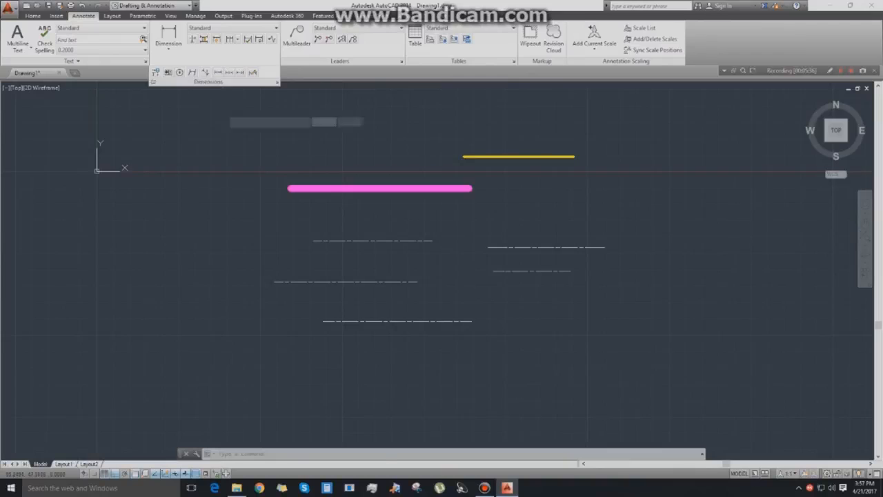
left_click(223, 109)
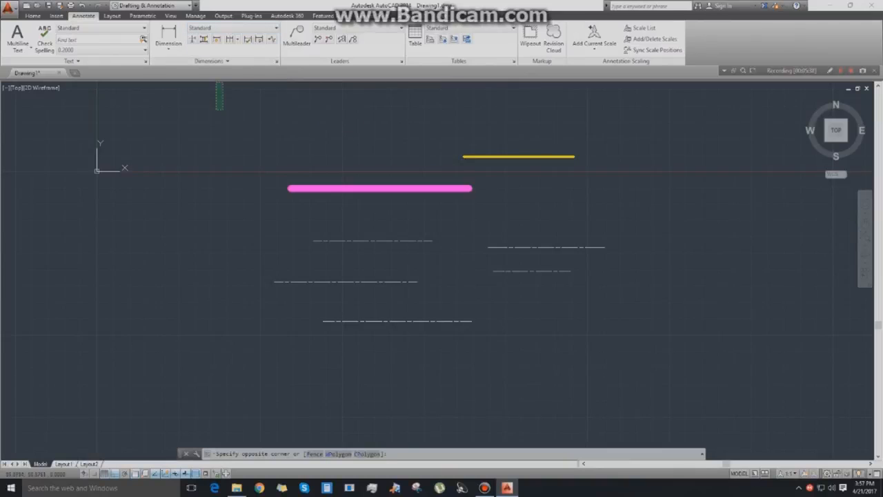
left_click(216, 82)
left_click(176, 50)
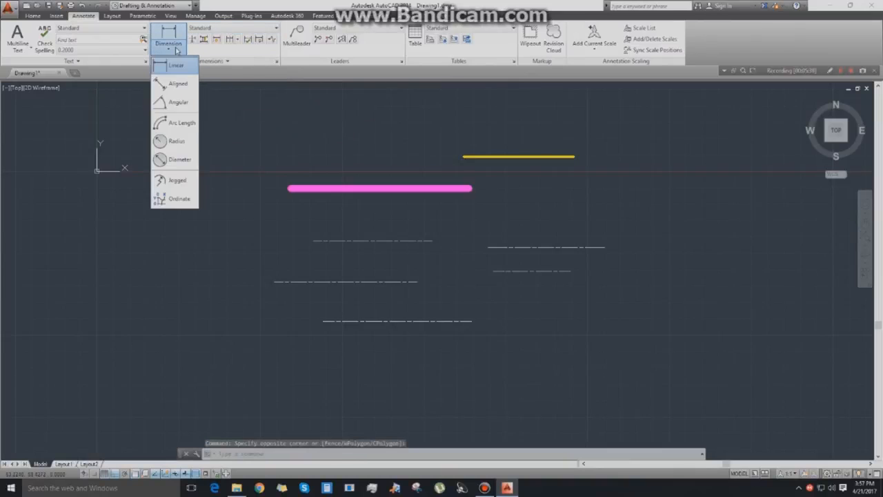
left_click(176, 50)
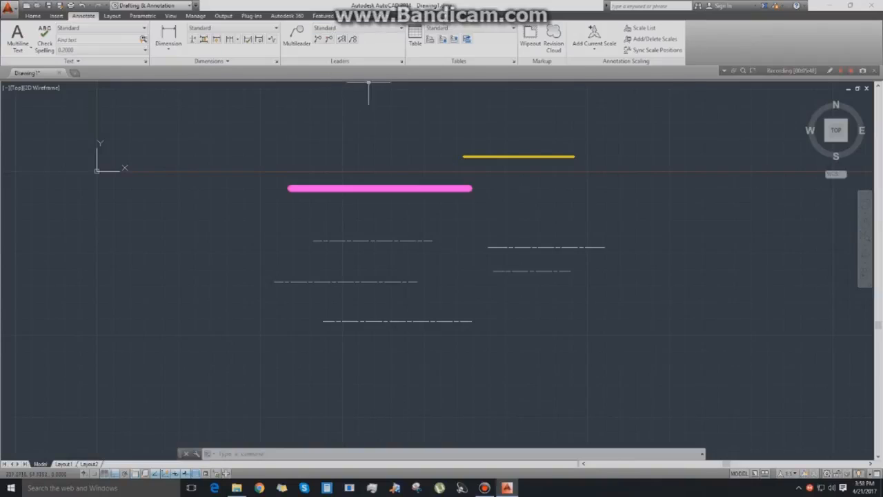
left_click(24, 17)
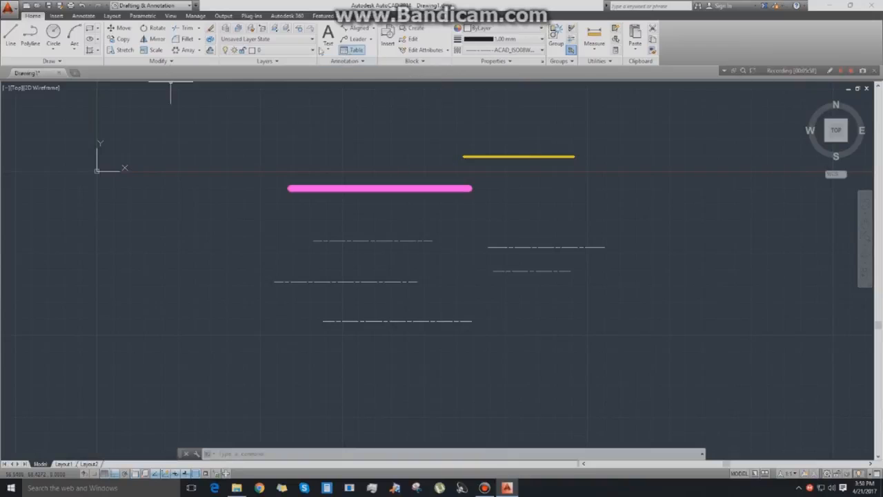
left_click(84, 15)
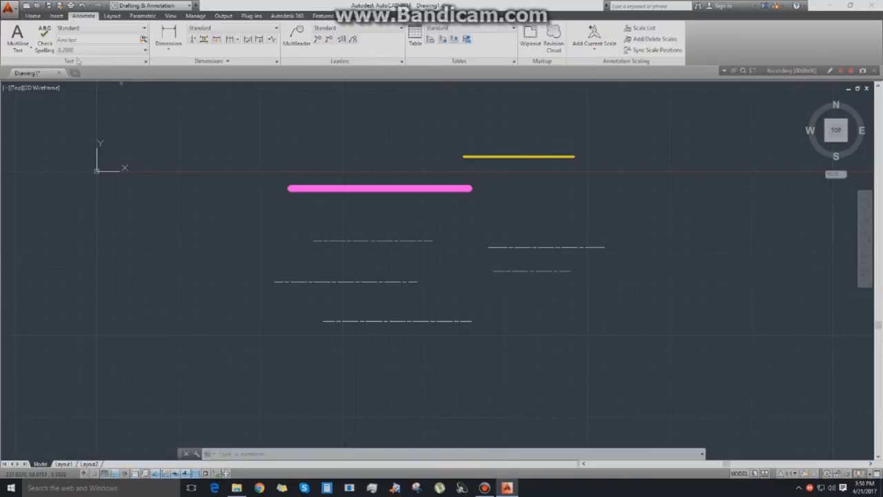
left_click(27, 51)
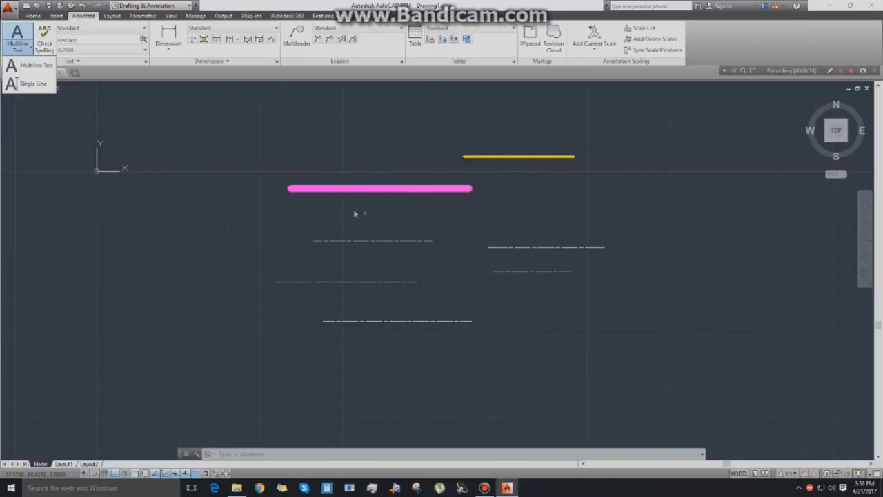
left_click(64, 92)
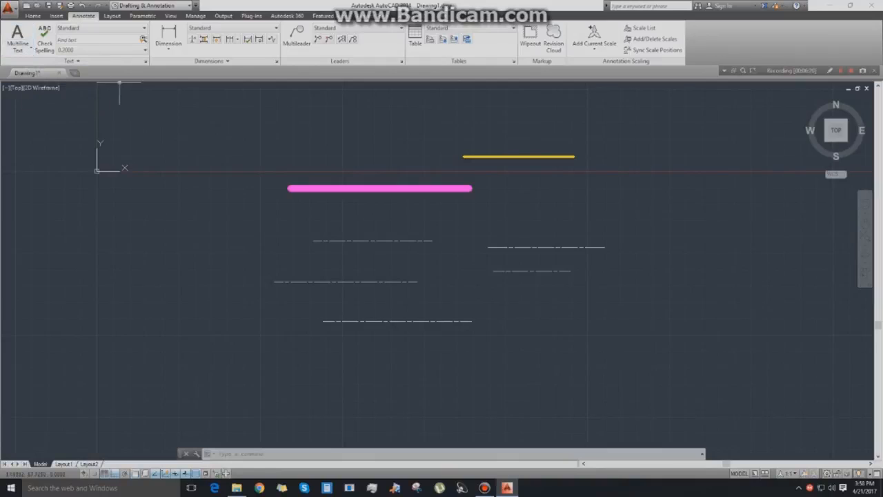
left_click(114, 66)
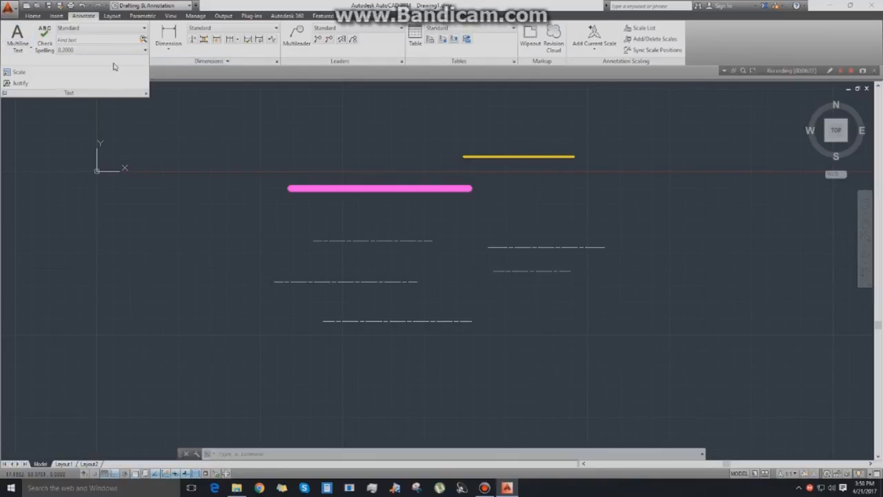
left_click(168, 63)
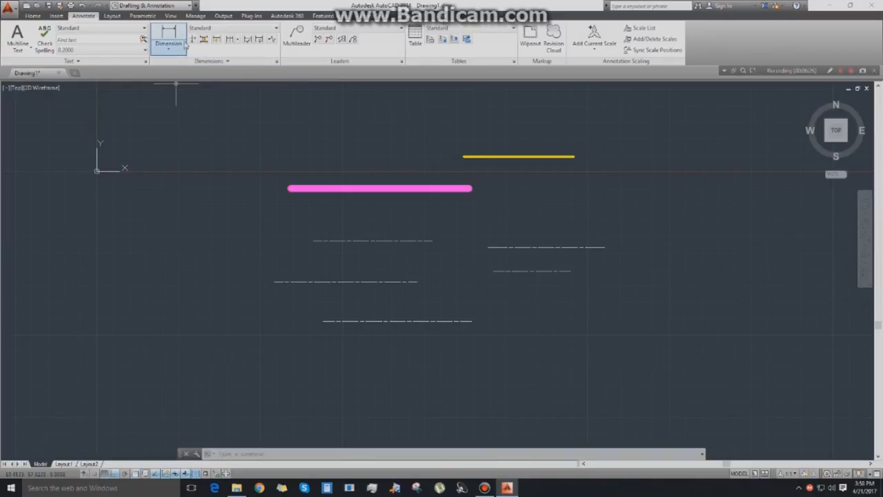
Add a horizontal linear dimension between the ends of the dashed line just below the magenta line, placed above it.
left_click(192, 39)
left_click(314, 241)
left_click(431, 241)
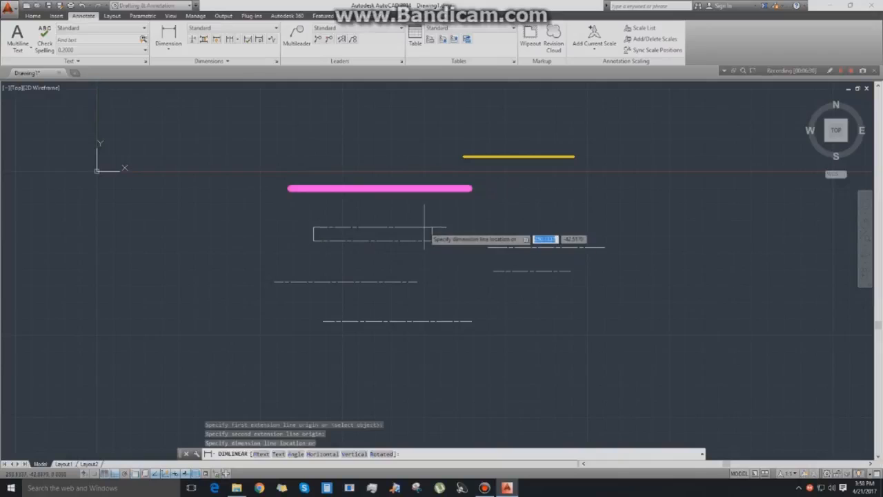
left_click(406, 222)
scroll(387, 228, "up", 8)
scroll(239, 209, "down", 6)
middle_click_drag(219, 208, 507, 245)
scroll(381, 228, "up", 4)
scroll(492, 245, "up", 6)
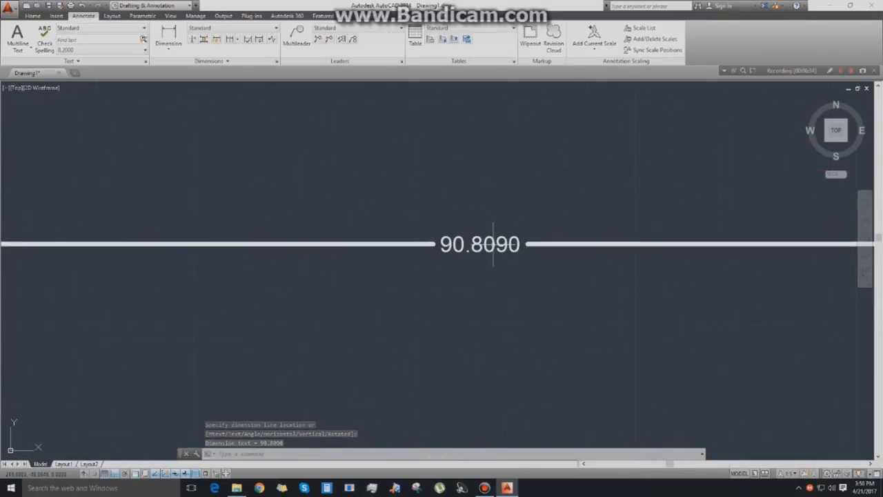
scroll(456, 256, "down", 2)
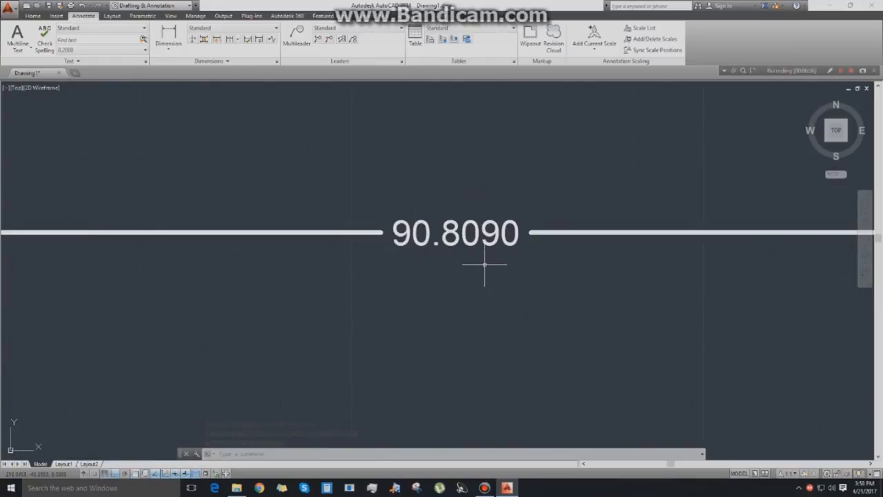
Turn off the lineweight display for the drawing in the Lineweight Settings.
scroll(473, 269, "down", 6)
middle_click_drag(560, 332, 409, 301)
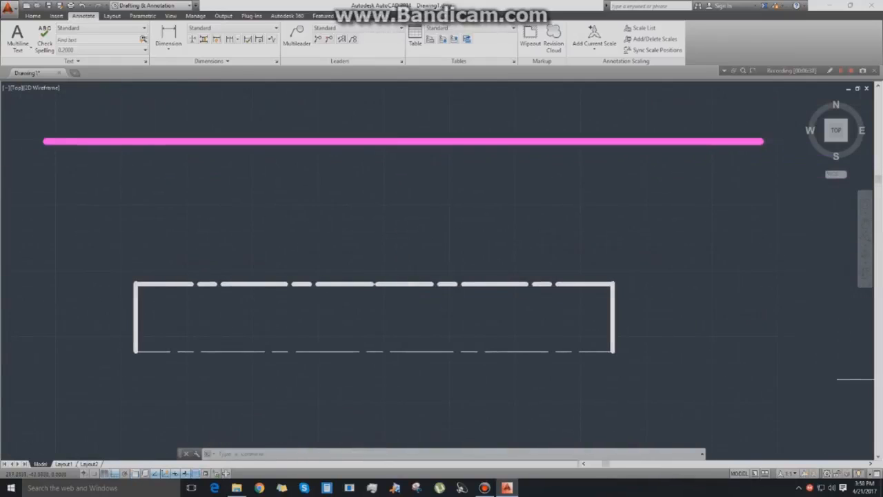
left_click(32, 16)
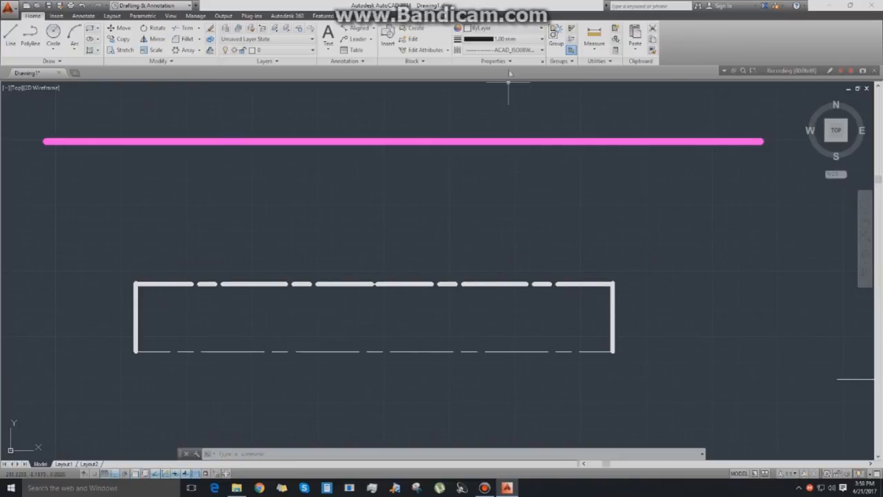
left_click(528, 283)
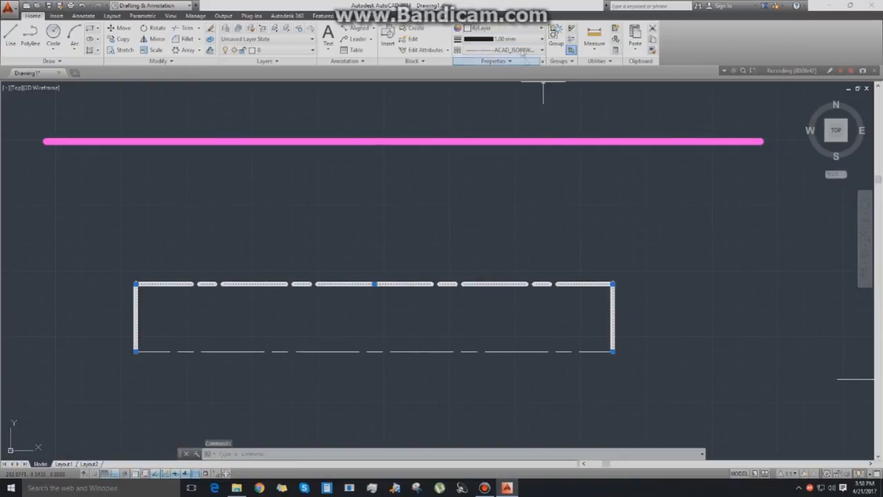
left_click(525, 38)
left_click(490, 204)
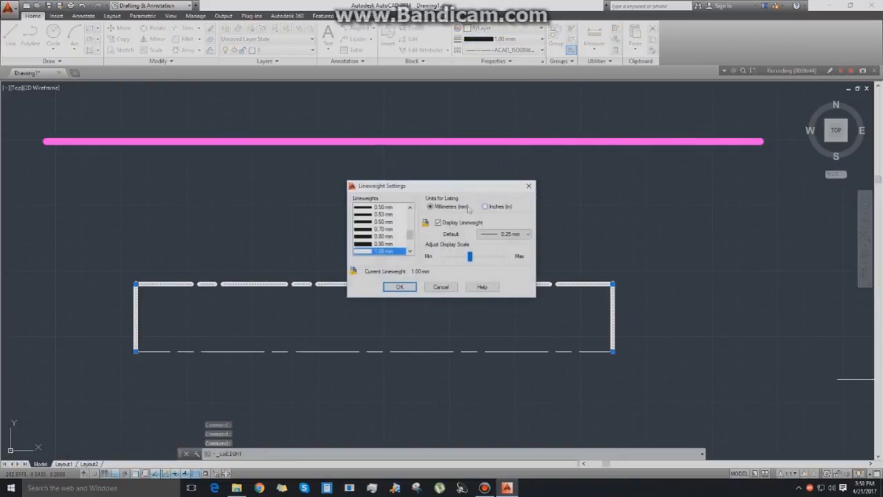
left_click(400, 288)
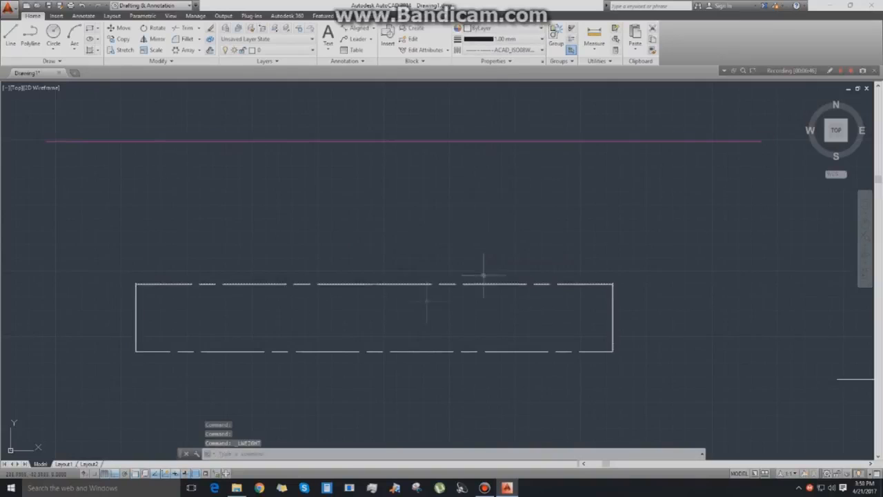
Set the current lineweight to ByLayer.
scroll(460, 262, "up", 5)
mouse_move(349, 244)
middle_mouse_down()
mouse_move(418, 219)
mouse_move(424, 226)
middle_mouse_up()
scroll(372, 235, "down", 2)
left_click(519, 39)
scroll(475, 129, "up", 2)
left_click(478, 43)
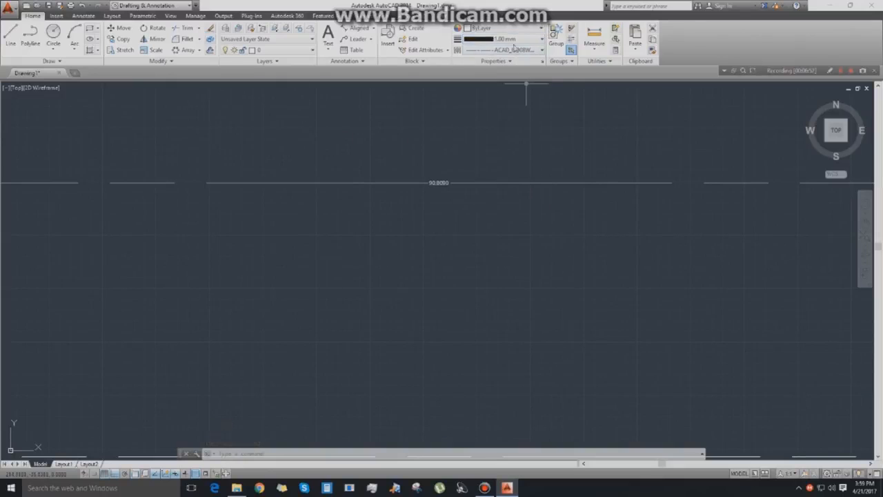
left_click(502, 39)
left_click(498, 51)
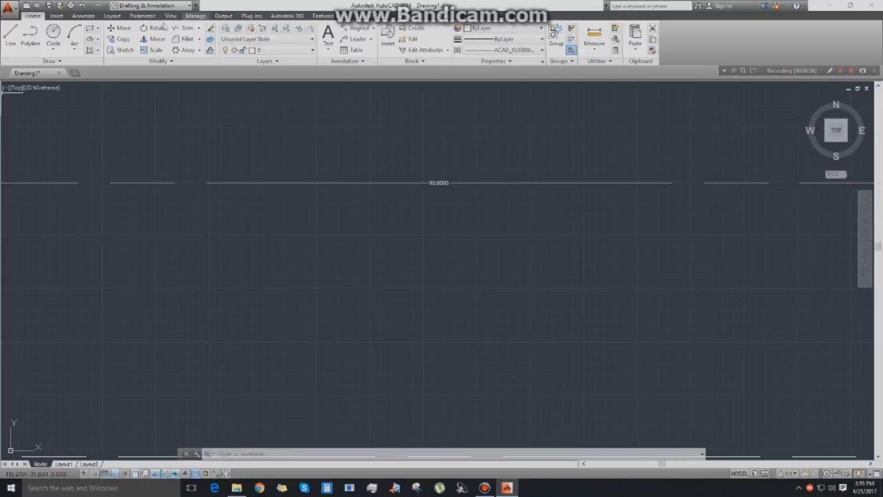
Draw a wide rectangle in the empty area below and to the right of the existing dashed lines.
left_click(83, 15)
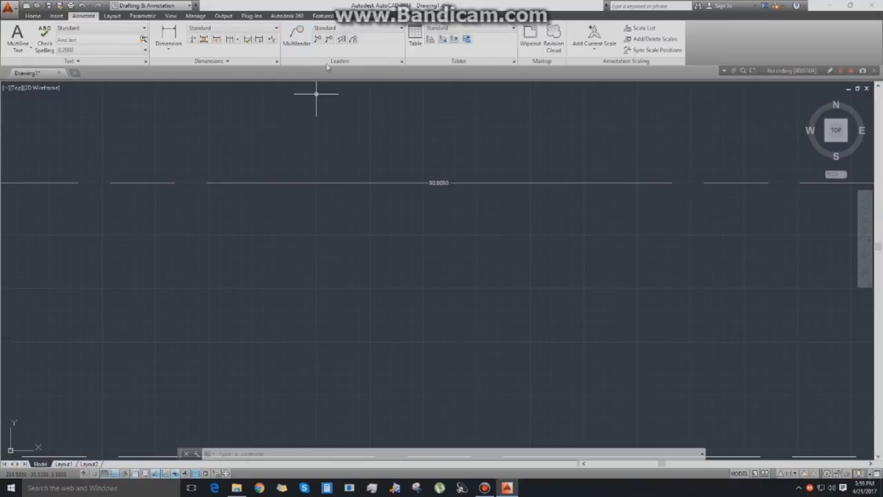
scroll(356, 224, "down", 6)
middle_click_drag(385, 256, 312, 272)
scroll(379, 253, "up", 1)
scroll(390, 273, "down", 1)
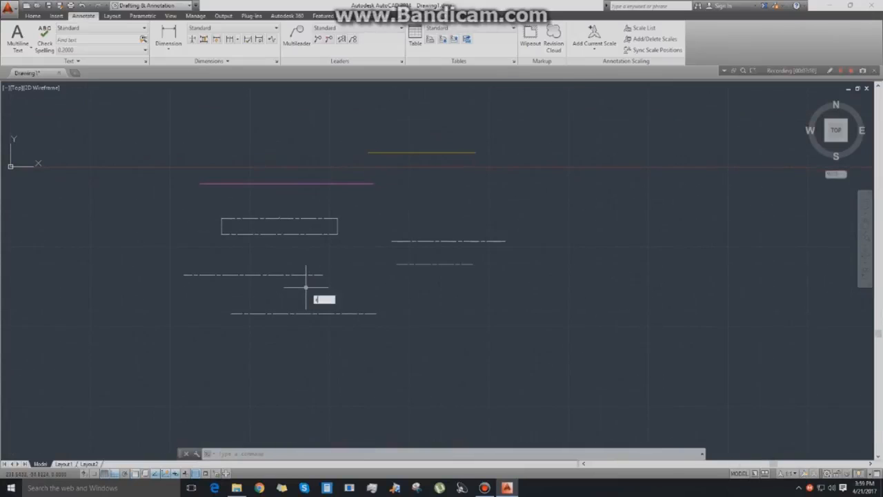
type("rec")
key("Return")
left_click(477, 315)
left_click(667, 406)
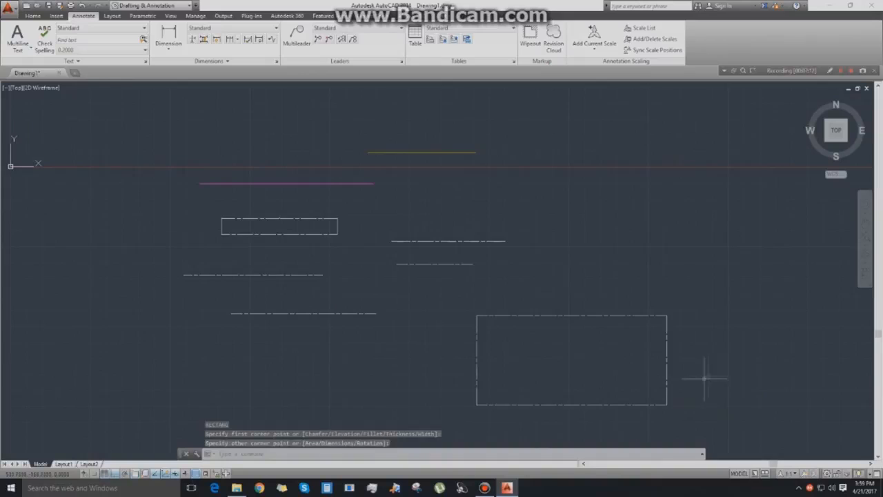
key("Escape")
middle_click_drag(733, 338, 575, 287)
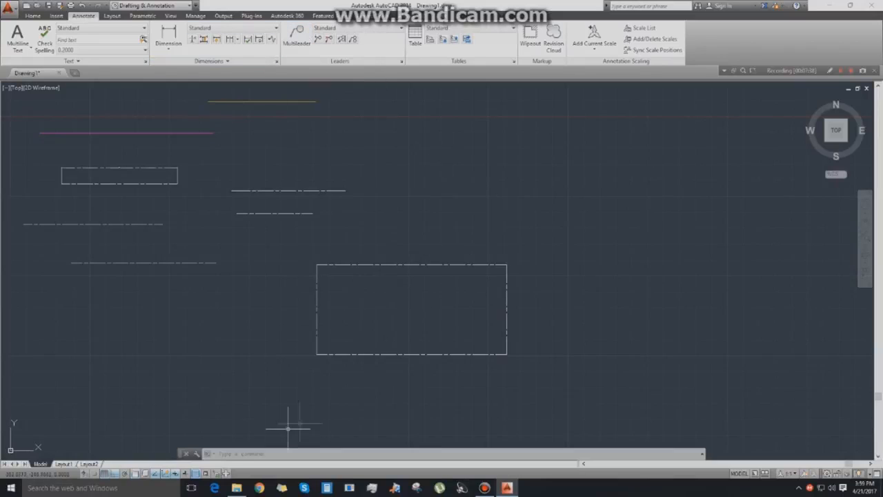
Draw a smaller, roughly square rectangle inside the large rectangle, slightly left of its middle.
type("r")
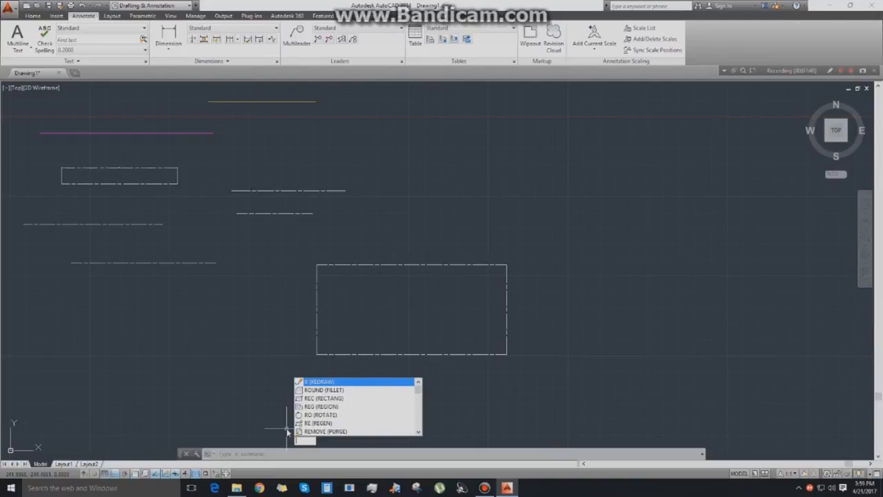
key("BackSpace")
type("rec")
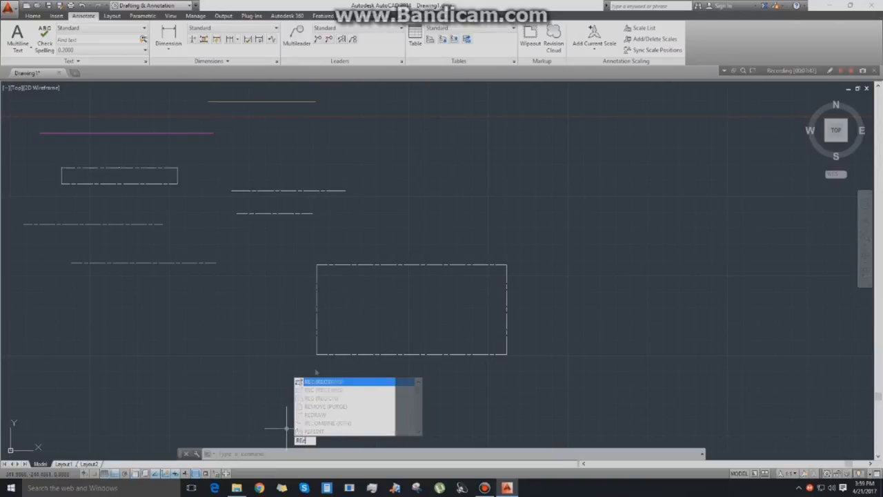
key("Return")
left_click(372, 285)
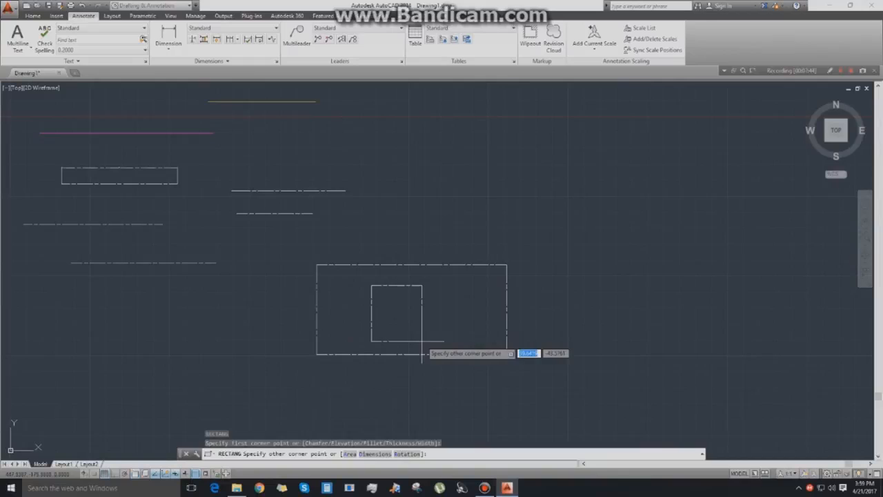
left_click(422, 341)
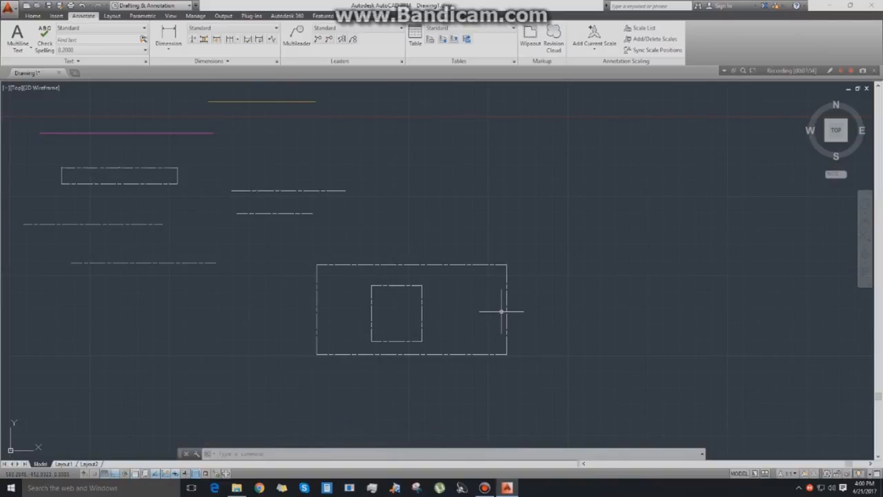
Add a multileader labelled "rectangle" from the large rectangle's right edge, angled up to the right with Ortho off, and save its text.
scroll(497, 297, "down", 2)
scroll(522, 290, "up", 2)
middle_click_drag(522, 290, 541, 263)
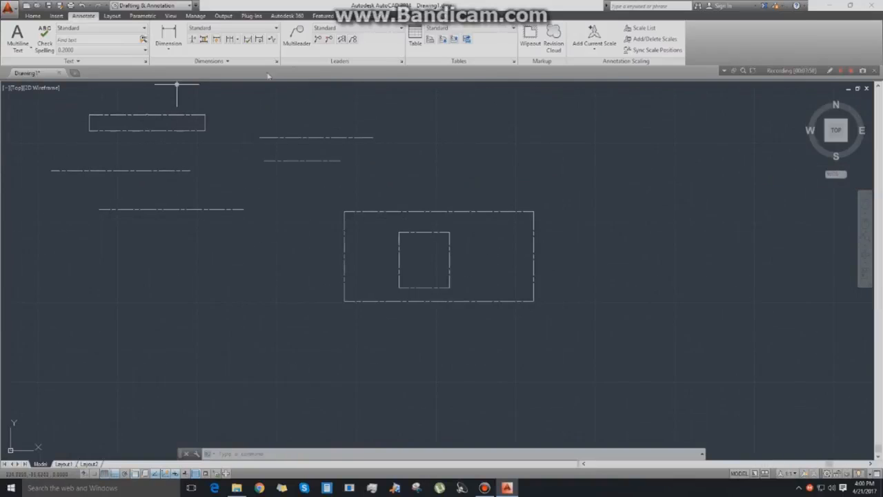
left_click(306, 43)
left_click(534, 256)
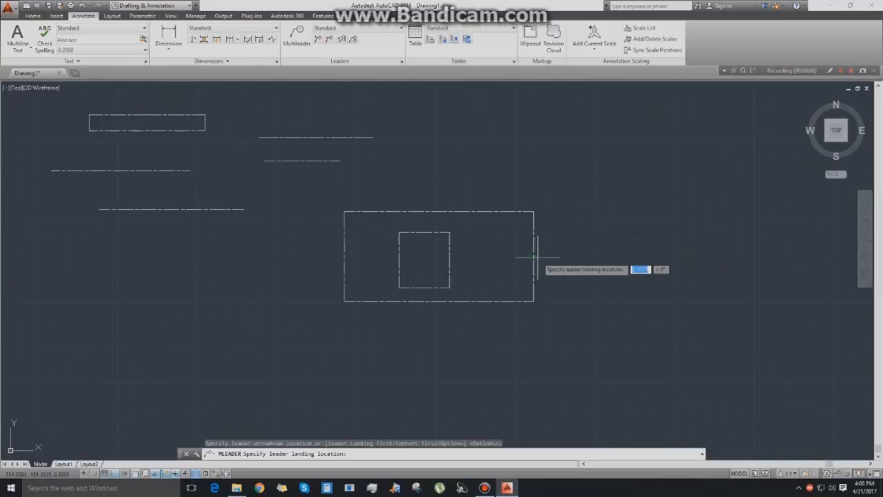
key("F8")
left_click(644, 191)
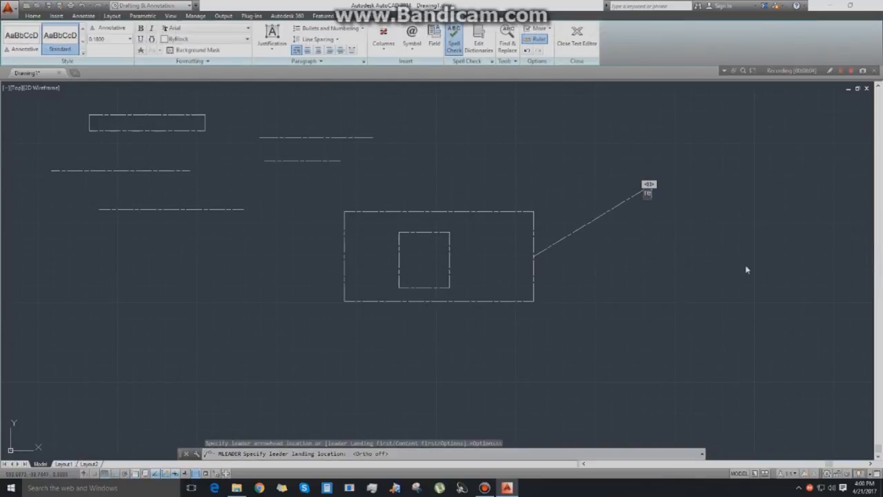
type("rectange")
key("BackSpace")
type("le")
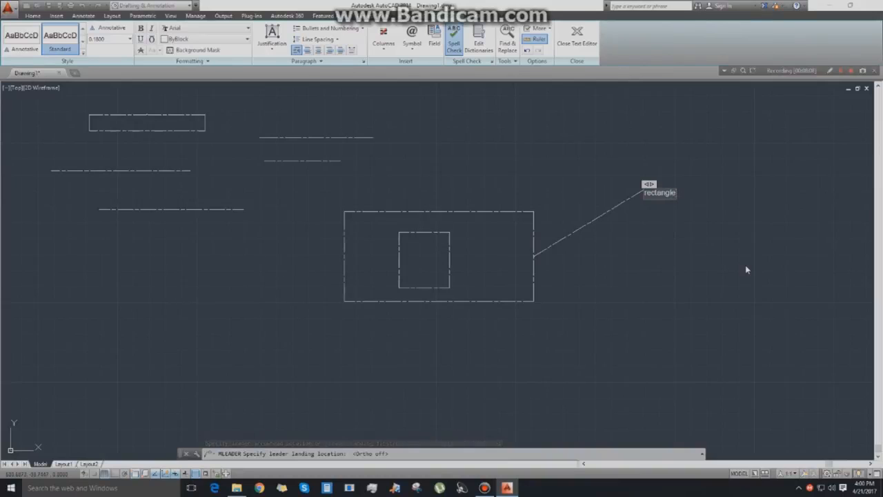
key("Escape")
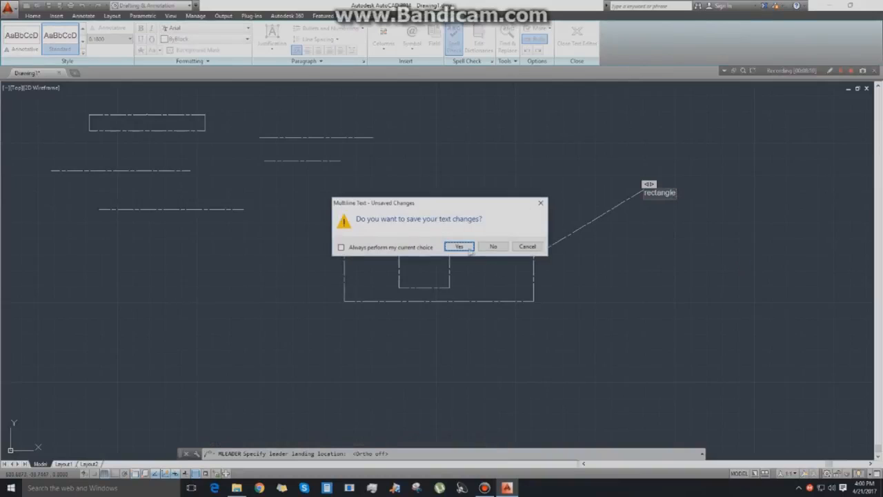
left_click(459, 246)
Set the text height of the "rectangle" leader label to 10.
scroll(645, 197, "up", 5)
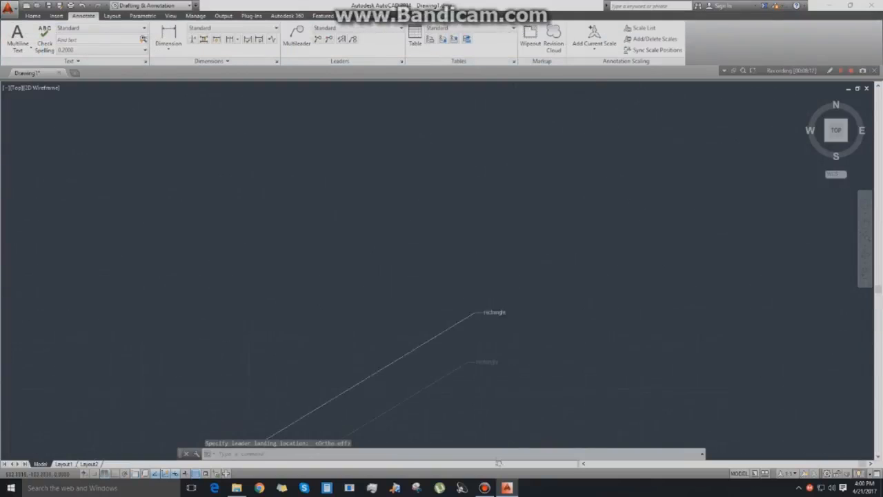
left_click(501, 342)
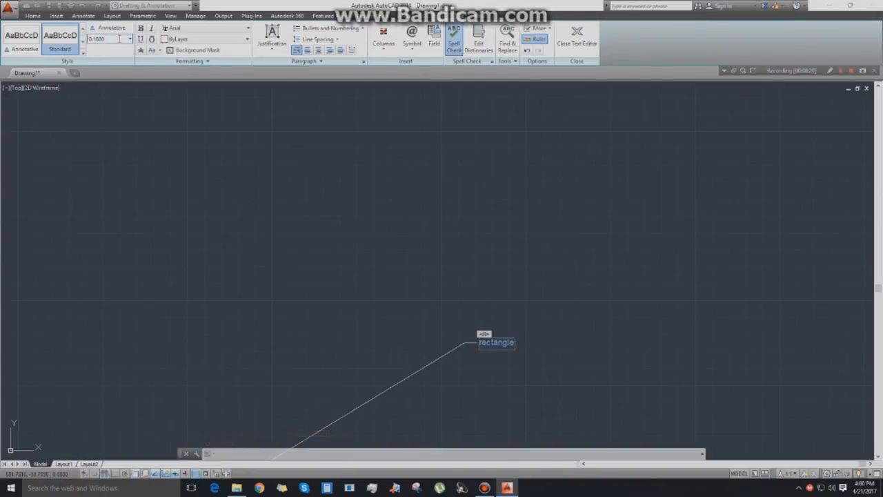
key("Return")
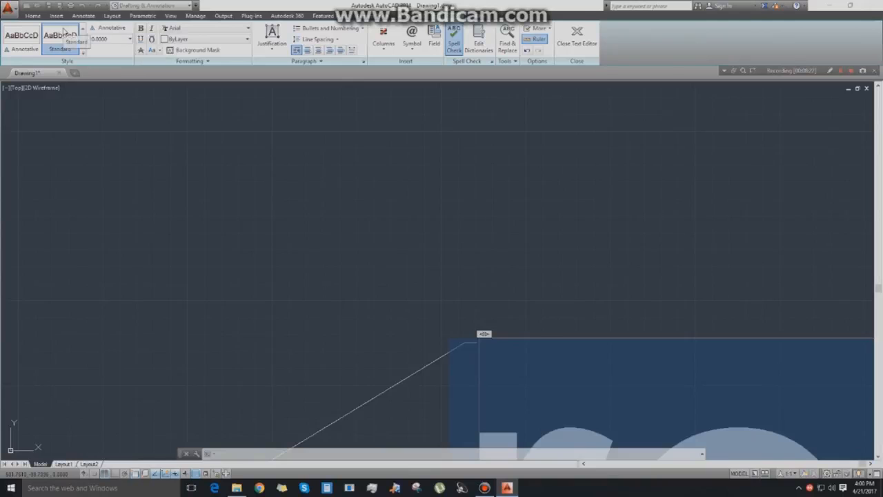
key("Escape")
key("Return")
scroll(424, 369, "down", 5)
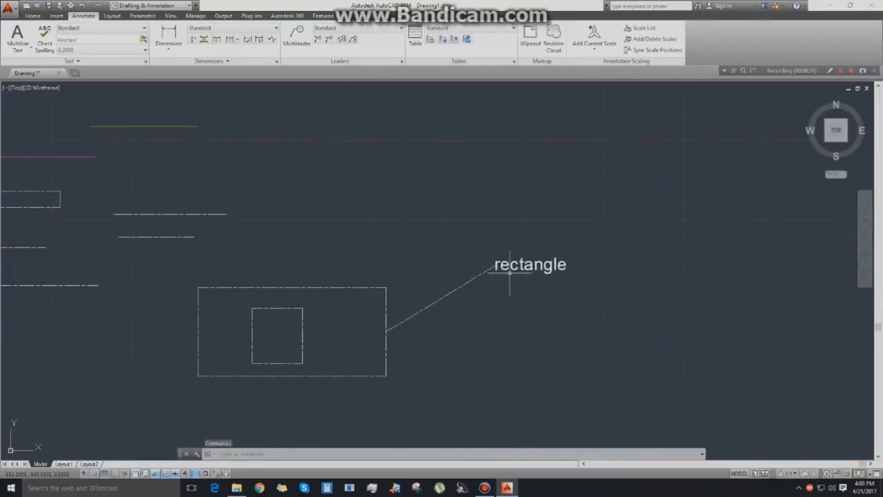
middle_click_drag(507, 292, 539, 261)
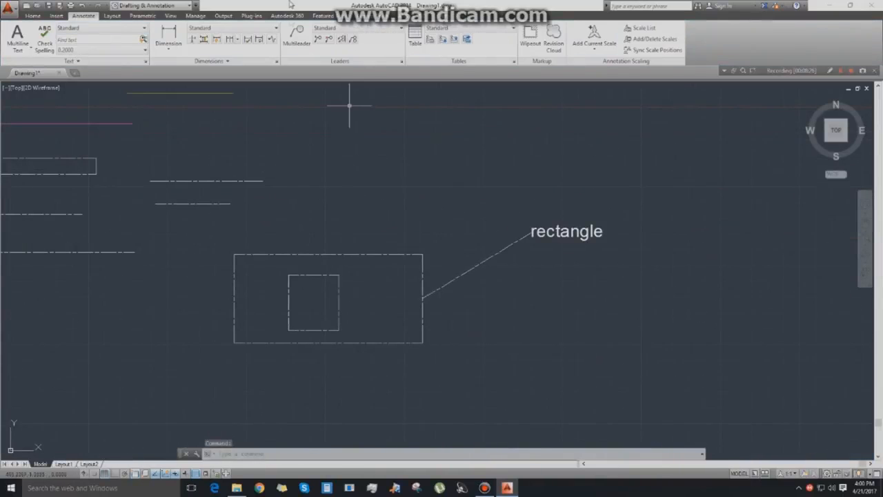
Examine the leader's arrowhead where it meets the large rectangle's right edge.
scroll(462, 287, "up", 5)
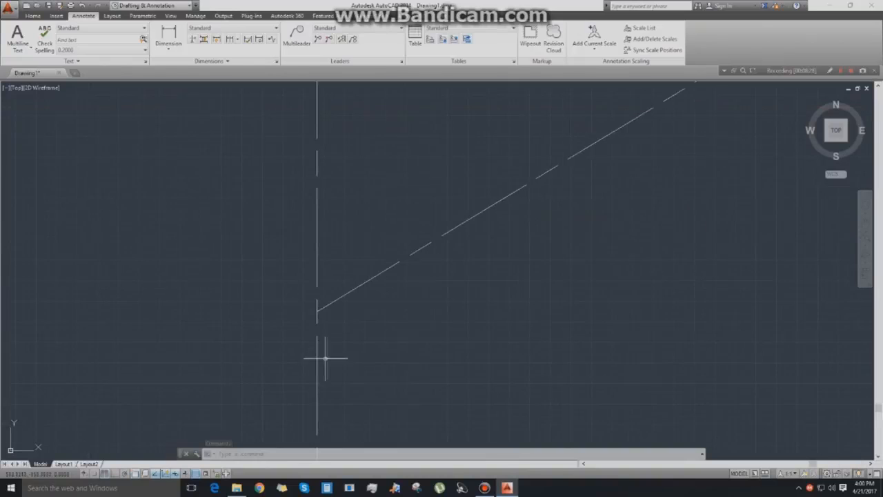
scroll(486, 226, "down", 2)
middle_click_drag(501, 237, 509, 254)
scroll(385, 320, "up", 8)
scroll(338, 242, "up", 6)
left_click(314, 284)
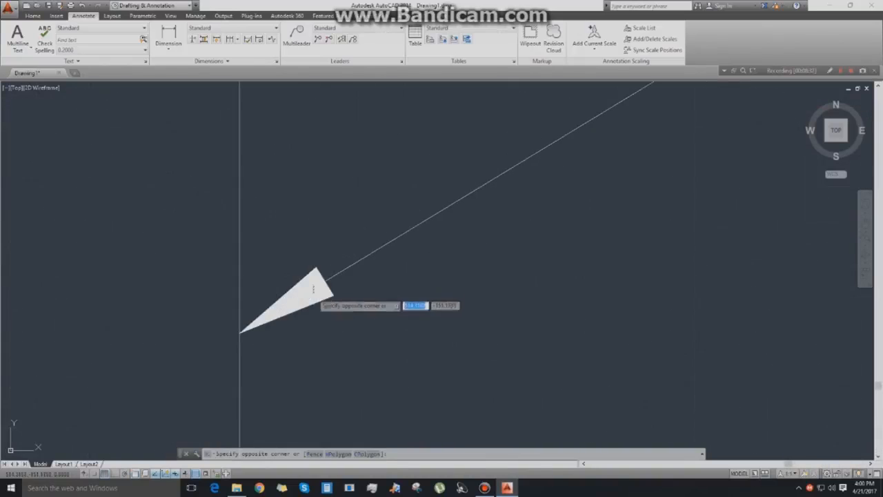
left_click(298, 292)
left_click(277, 312)
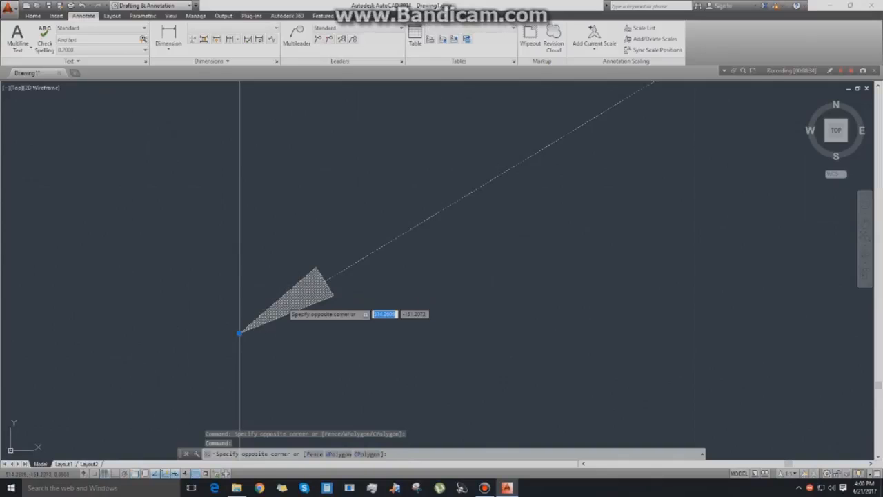
left_click(270, 320)
left_click(261, 322)
left_click(240, 333)
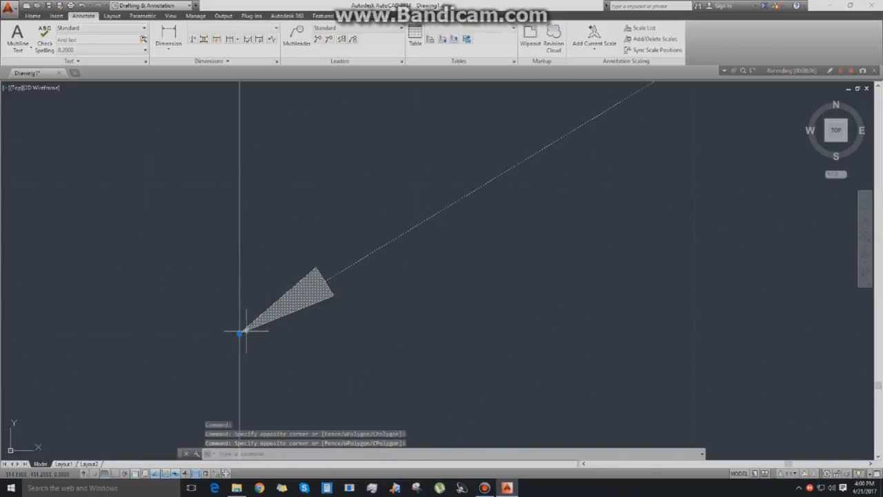
scroll(357, 322, "down", 6)
key("Escape")
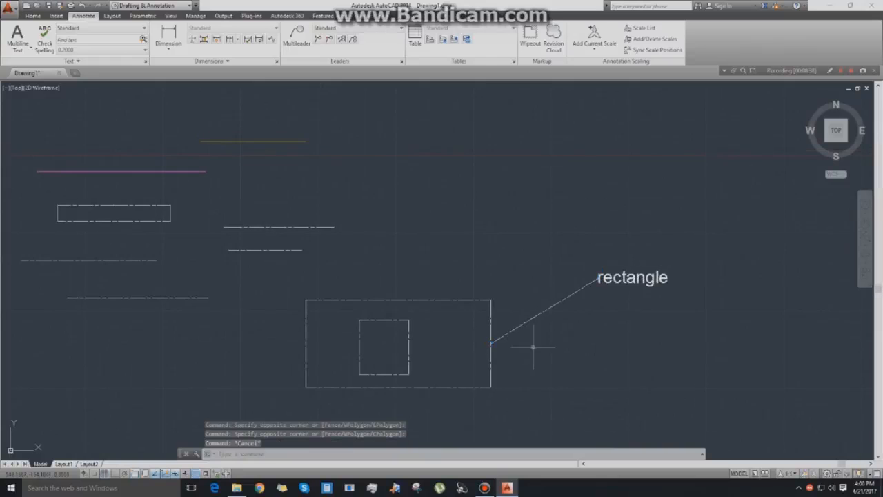
Add a multileader from the inner square's right edge, landing above the large rectangle, with the text "square" at height 10.
left_click(295, 36)
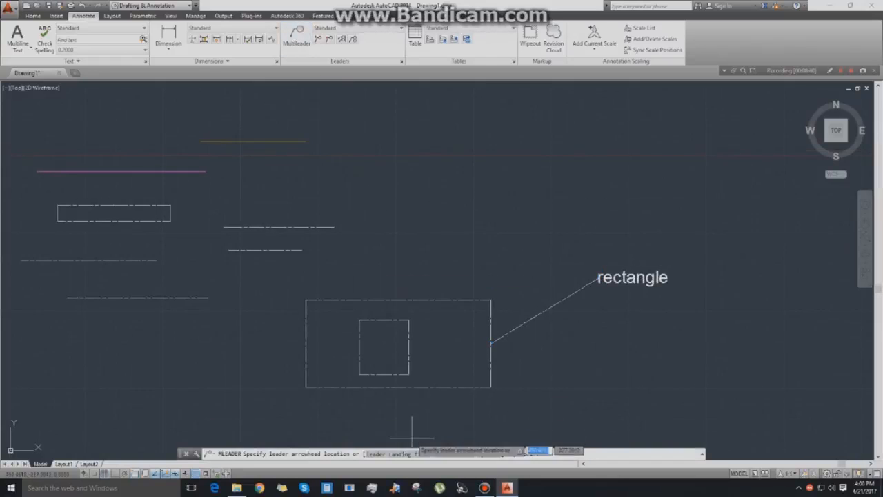
left_click(409, 333)
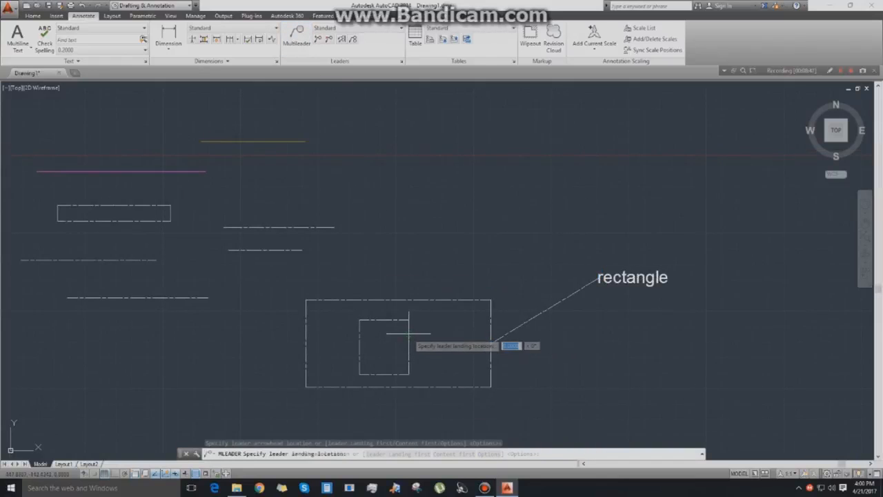
left_click(481, 167)
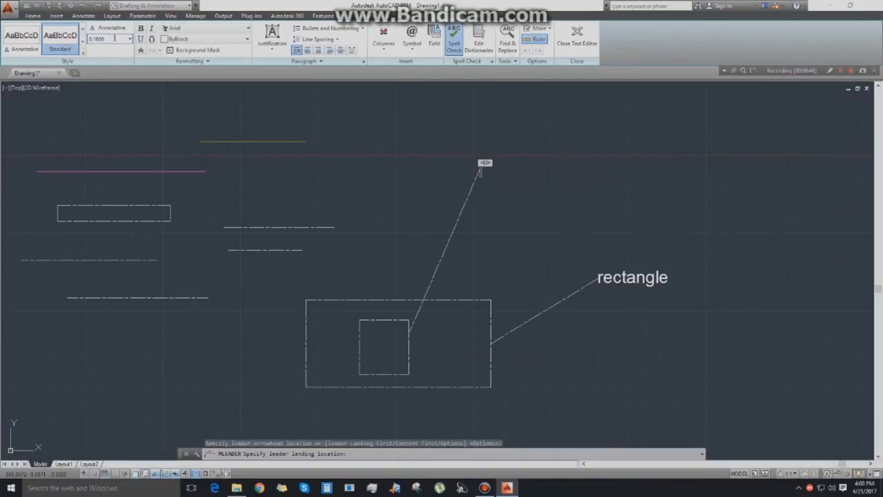
type("10")
key("Return")
type("squa")
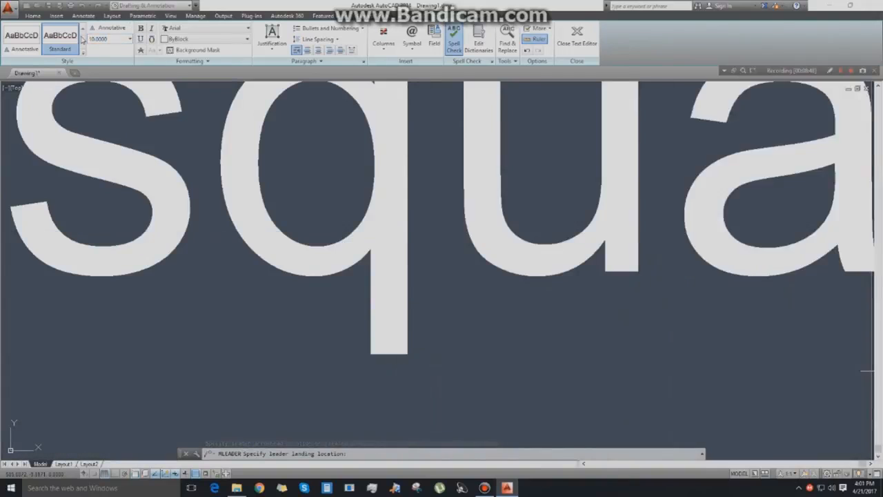
key("Escape")
left_click(490, 245)
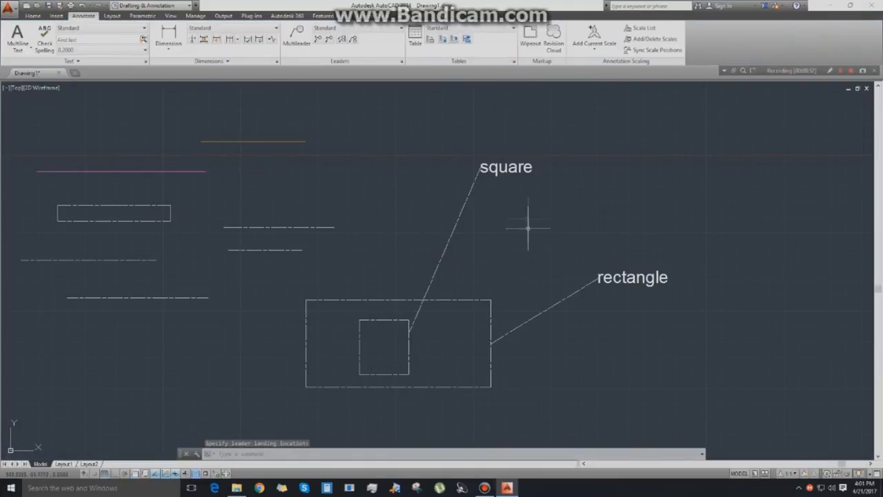
middle_click_drag(528, 207, 561, 194)
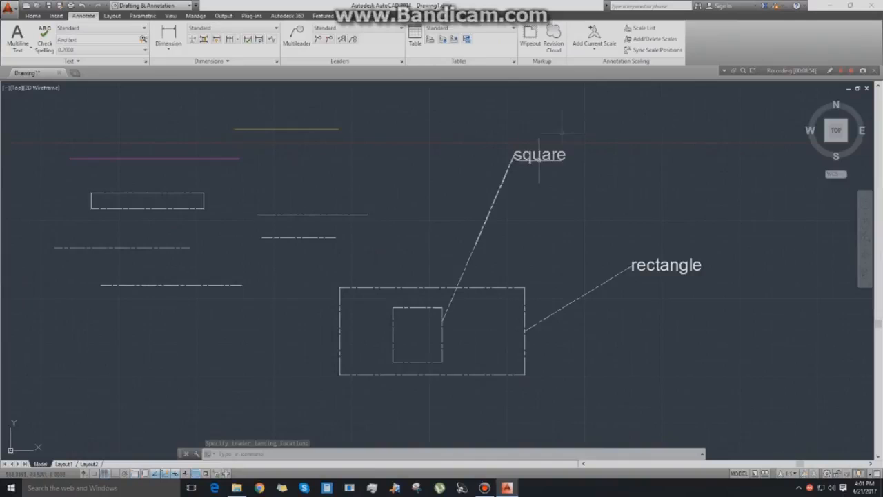
middle_click_drag(537, 156, 424, 152)
scroll(649, 282, "down", 2)
mouse_move(649, 283)
middle_mouse_down()
mouse_move(485, 294)
mouse_move(493, 296)
middle_mouse_up()
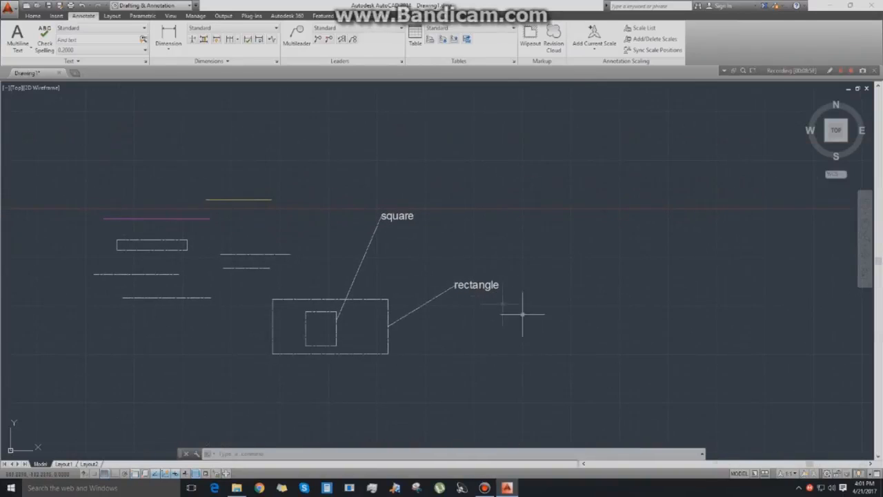
left_click(113, 8)
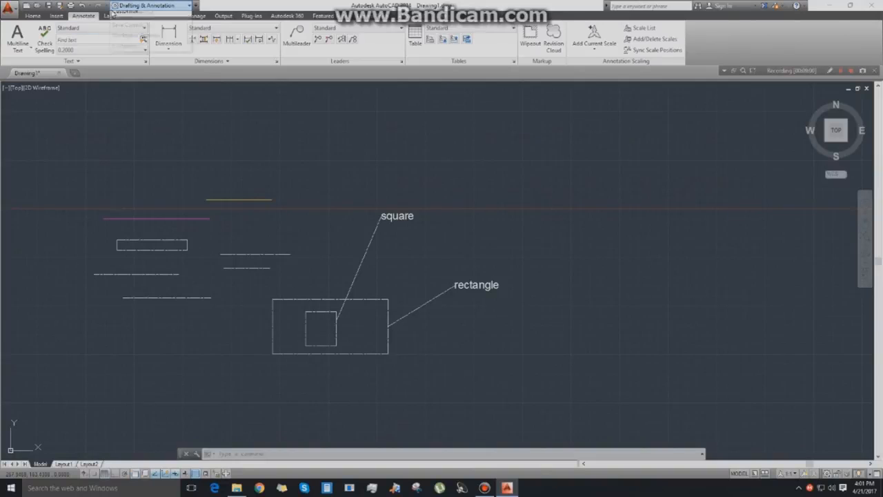
left_click(354, 162)
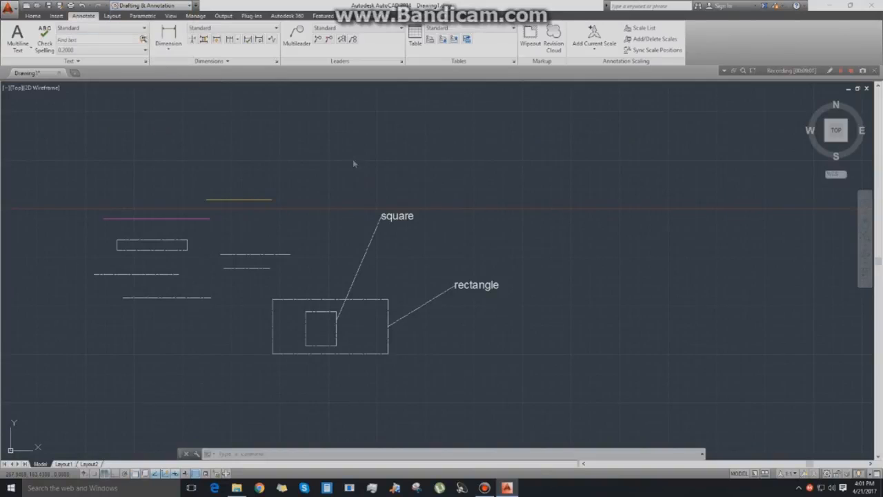
Look through the layout, parametric and view tools and the available visual styles, keeping 2D Wireframe.
left_click(112, 15)
left_click(141, 15)
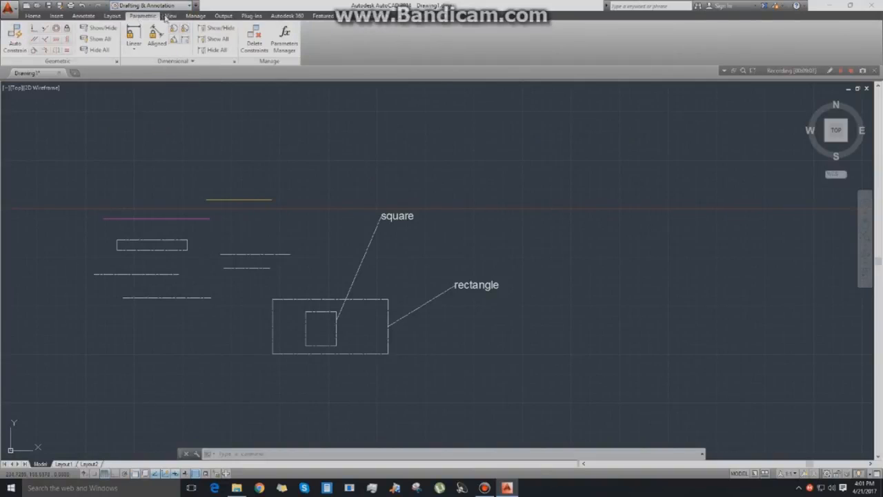
left_click(169, 15)
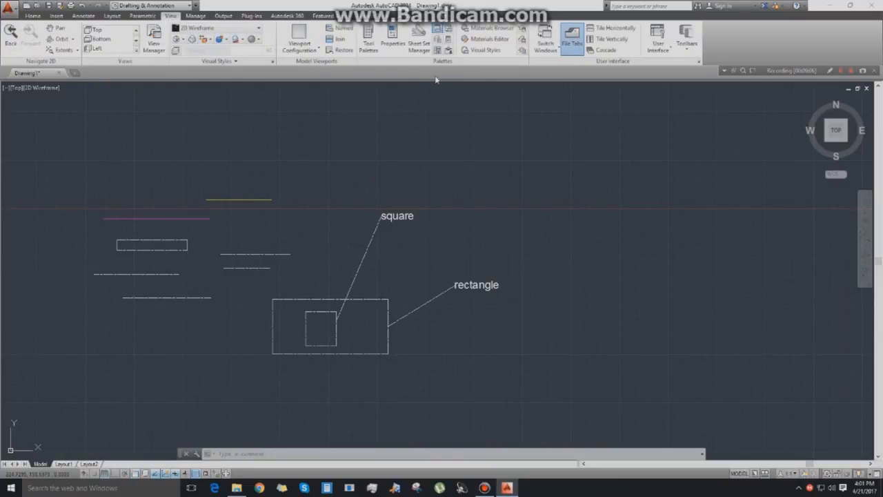
left_click(228, 28)
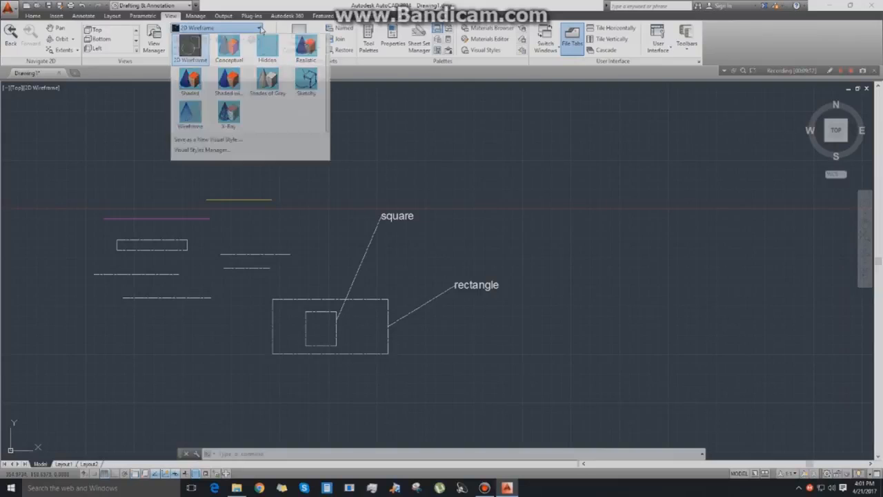
left_click(192, 44)
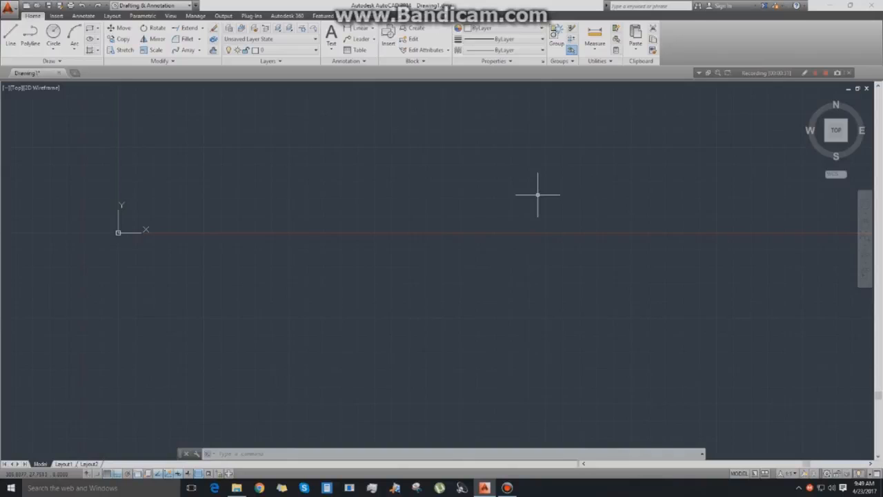
Set the snap type to Isometric snap in the drafting settings.
type("ls")
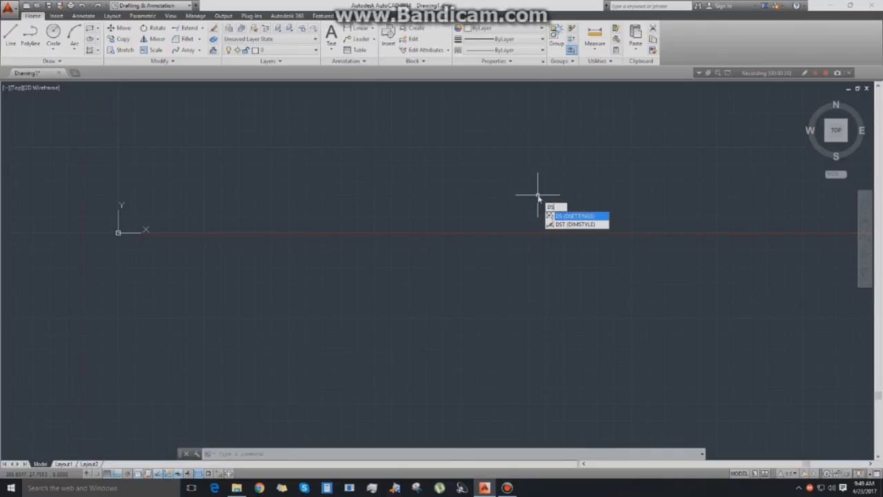
key("Return")
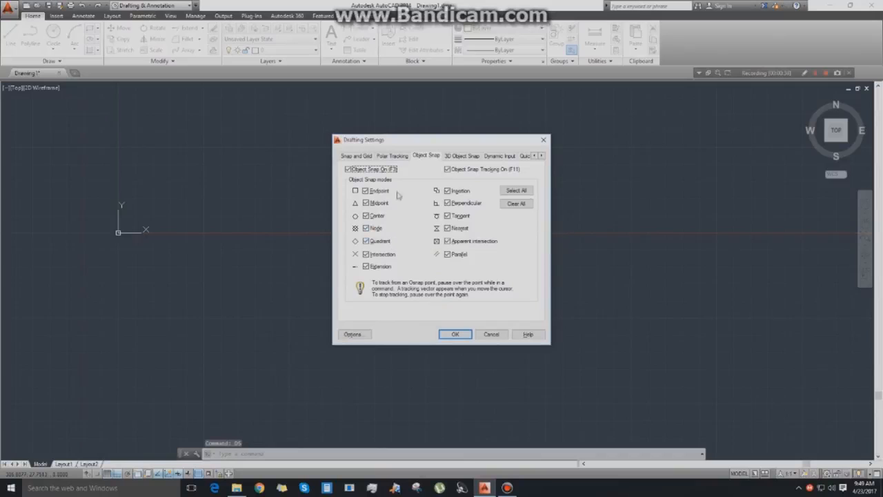
left_click(352, 157)
left_click_drag(424, 144, 439, 132)
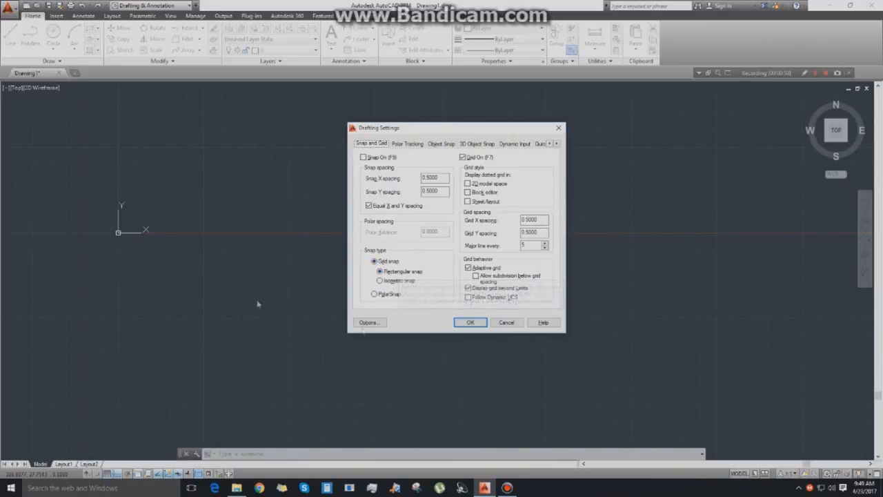
left_click(380, 281)
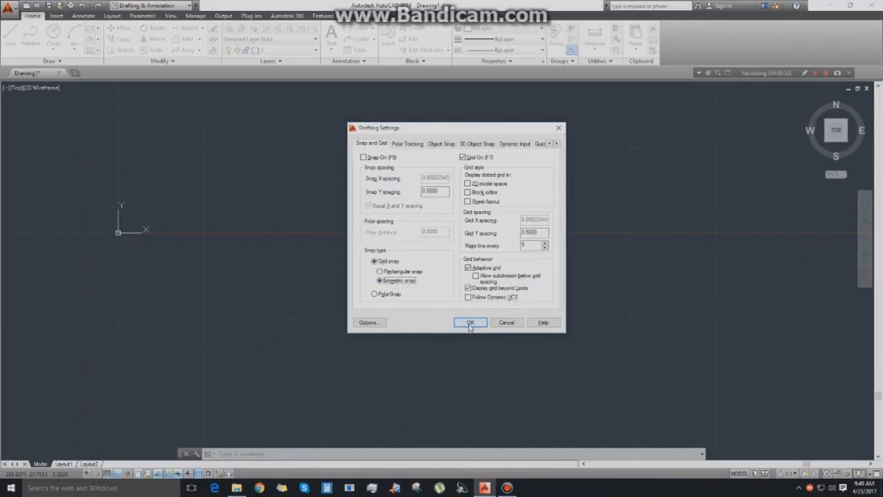
left_click(470, 322)
Draw a 5-unit line at 330° just below the X axis with Ortho on, toggling Ortho off and on again before fixing its length.
middle_click_drag(436, 289, 487, 271)
scroll(449, 287, "up", 3)
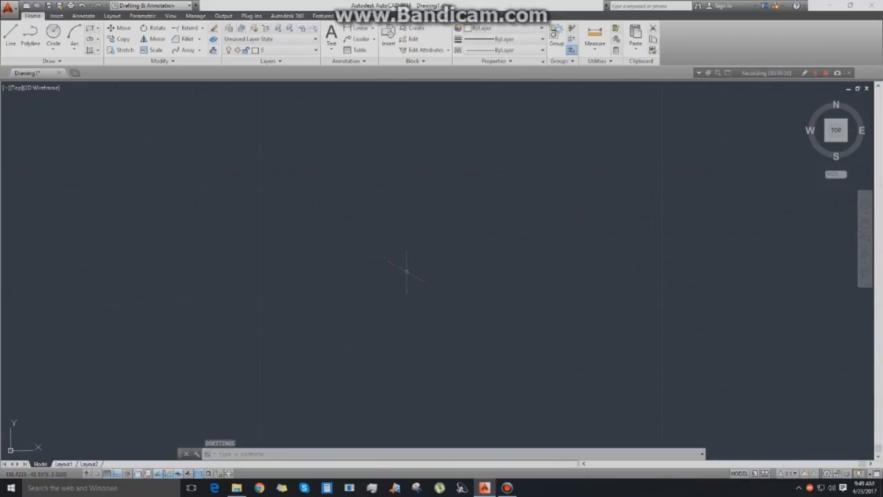
scroll(402, 268, "down", 5)
mouse_move(400, 270)
middle_mouse_down()
mouse_move(331, 303)
mouse_move(323, 284)
middle_mouse_up()
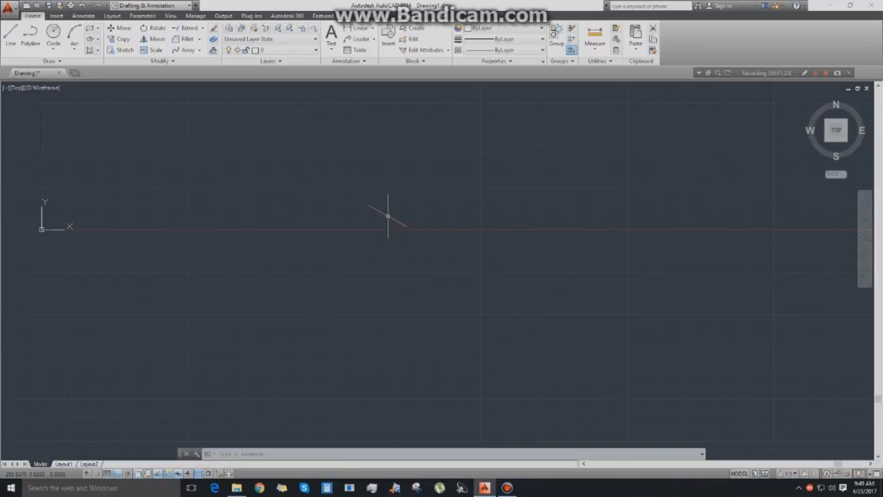
type("l")
key("Return")
left_click(340, 243)
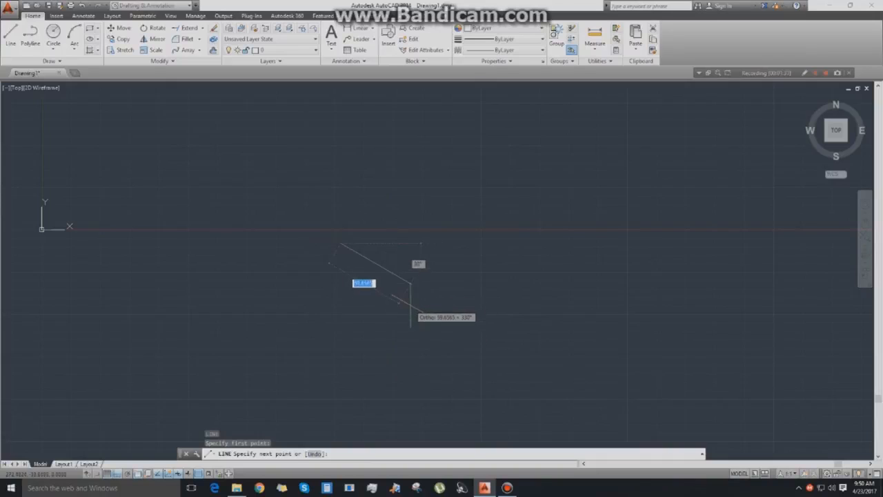
left_click(373, 328)
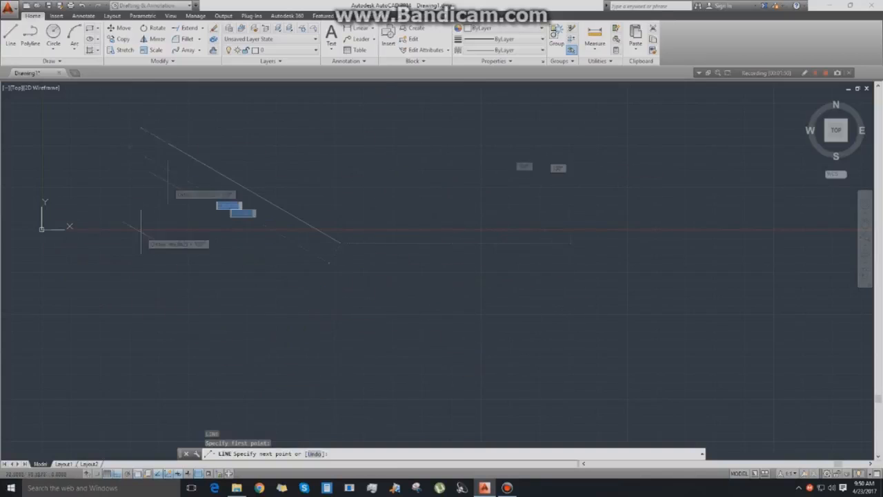
key("F8")
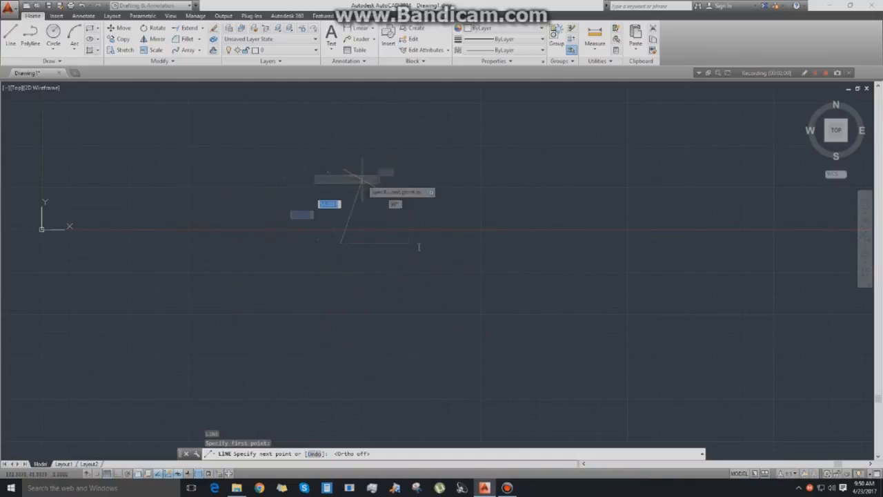
key("F8")
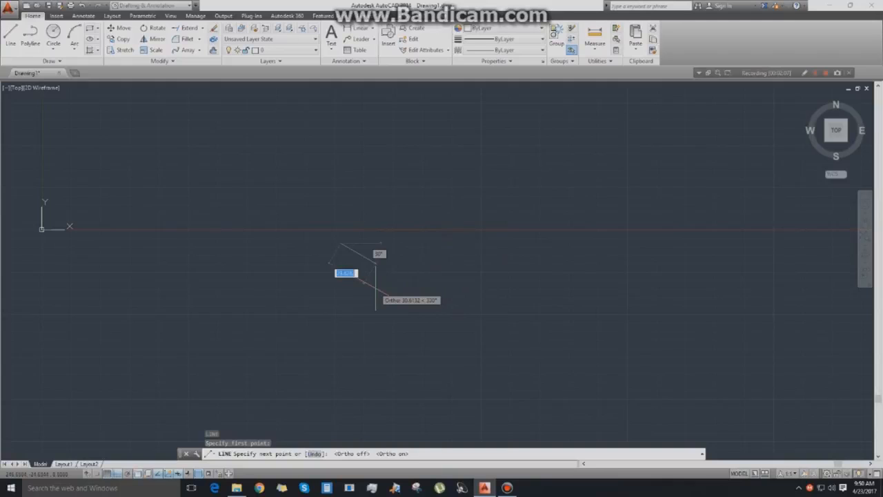
type("5")
key("Return")
key("Return")
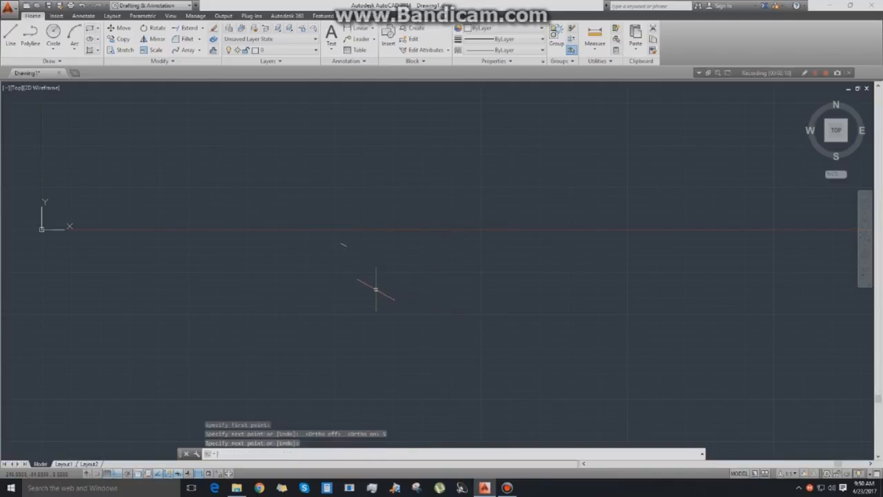
Draw a 5-unit vertical line straight down from the lower end of the sloping line.
scroll(345, 262, "up", 6)
middle_click_drag(346, 253, 434, 293)
scroll(434, 289, "up", 2)
middle_click_drag(435, 285, 413, 317)
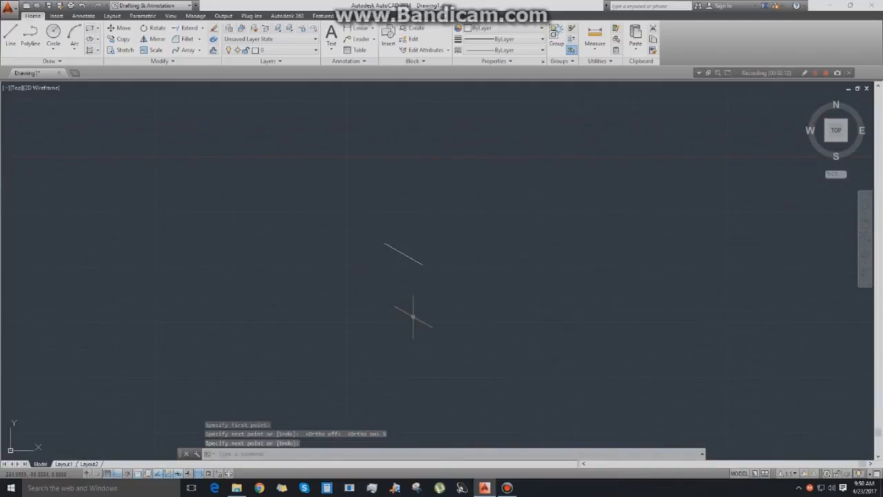
key("l")
key("Return")
left_click(422, 263)
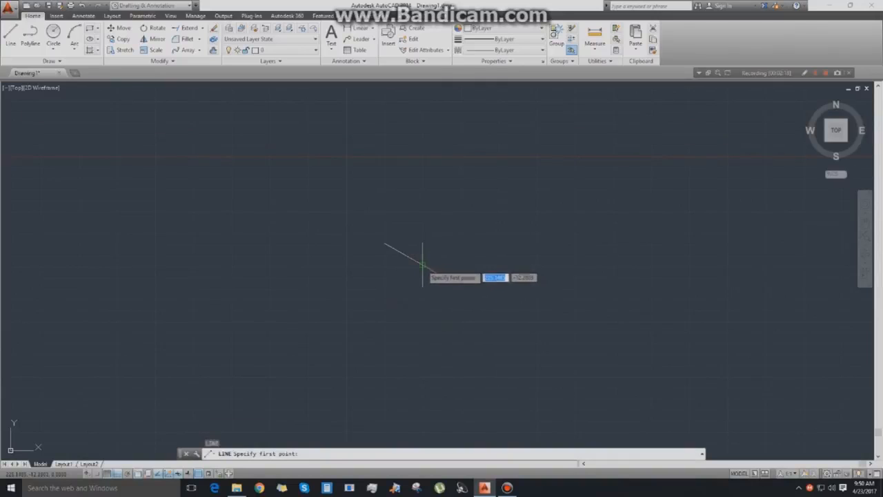
type("5")
key("Return")
key("Return")
Draw a 5-unit line at 150° from the vertical line's lower end, parallel to the first sloping line.
key("Return")
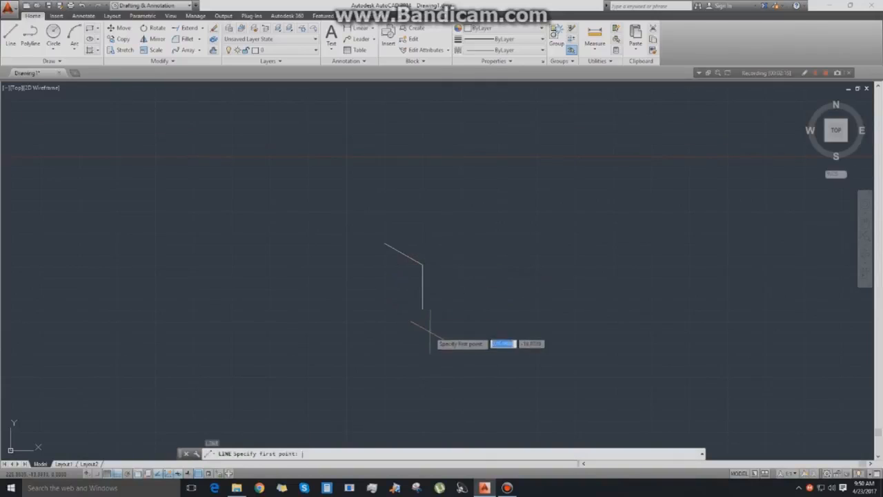
left_click(422, 308)
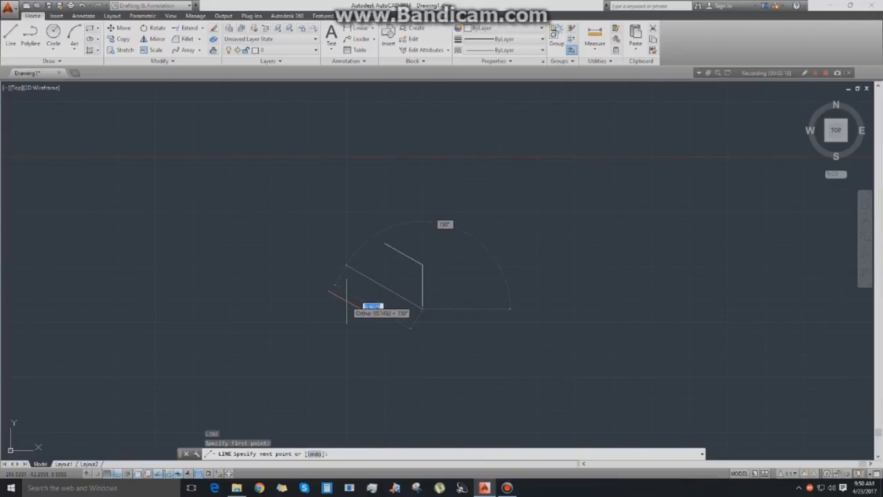
type("5")
key("Return")
key("Return")
Draw a vertical line down from the first line's start point, extending past the face's lower edge.
key("Return")
left_click(384, 244)
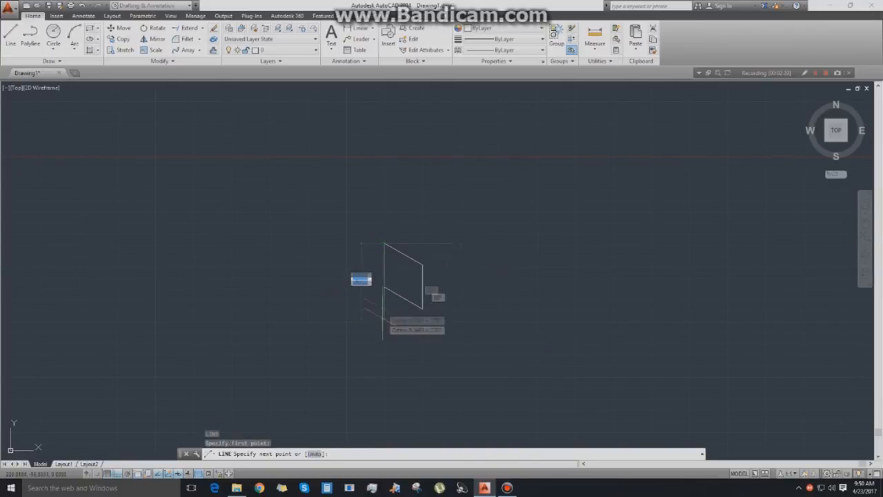
left_click(384, 333)
right_click(384, 334)
left_click(386, 337)
Trim the part of the left vertical line that overshoots below the face's lower edge.
type("tr")
key("Return")
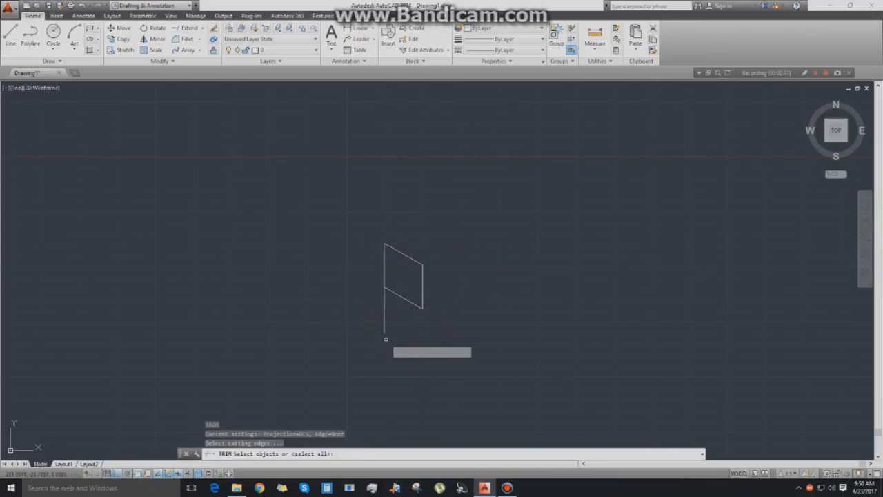
key("Return")
left_click(392, 345)
left_click(373, 313)
key("Escape")
Switch to the right isoplane and draw a 5-unit line rising to the right from the left face's upper right corner.
middle_click_drag(383, 324, 402, 342)
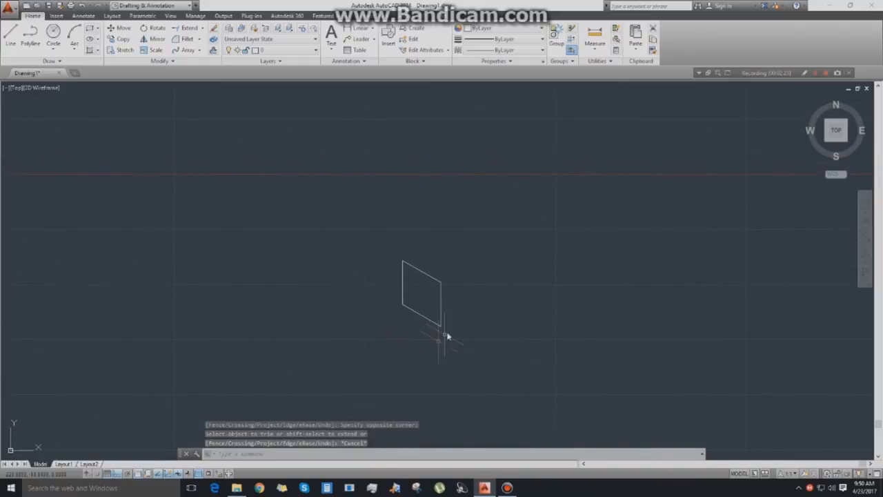
type("l")
key("Return")
left_click(440, 282)
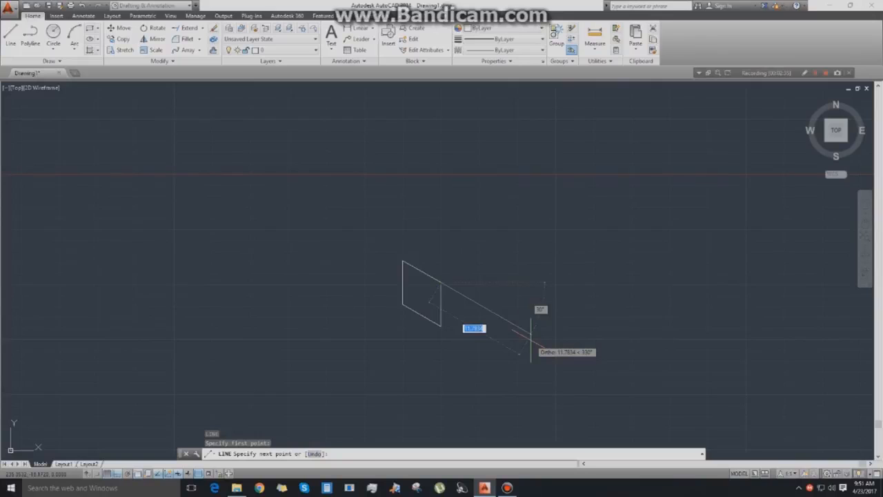
key("F5")
key("F5")
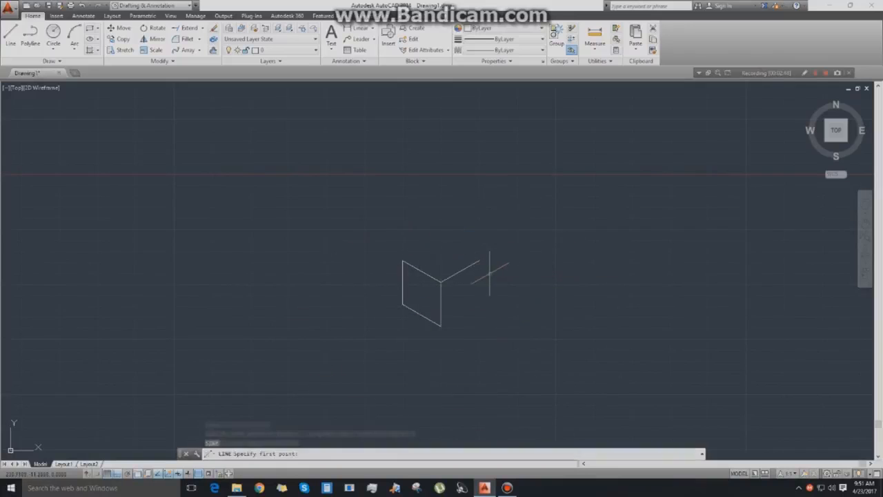
Draw a 5-unit vertical line down from the outer end of the right face's upper edge.
key("Return")
type("5")
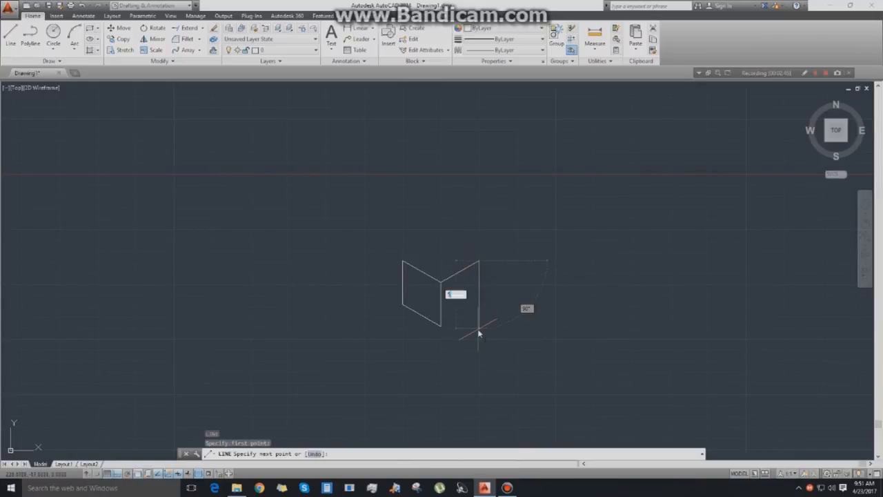
key("Return")
key("Return")
Draw the right face's lower edge from the outer vertical line through the shared bottom corner, extending past it to the left.
key("Return")
left_click(479, 304)
left_click(374, 360)
right_click(373, 360)
left_click(379, 365)
Trim the part of the right face's lower edge that overshoots past the shared bottom corner.
type("tr")
key("Return")
key("Return")
left_click(387, 370)
left_click(378, 347)
key("Escape")
Draw a 5-unit line rising to the right from the left face's upper left corner as the top face's back edge.
middle_click_drag(398, 356, 405, 430)
type("l")
key("Return")
left_click(412, 336)
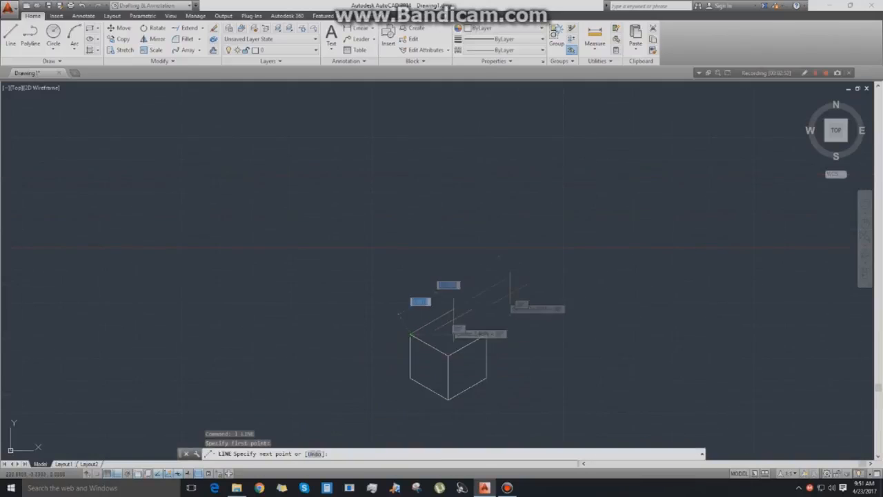
type("5")
key("Return")
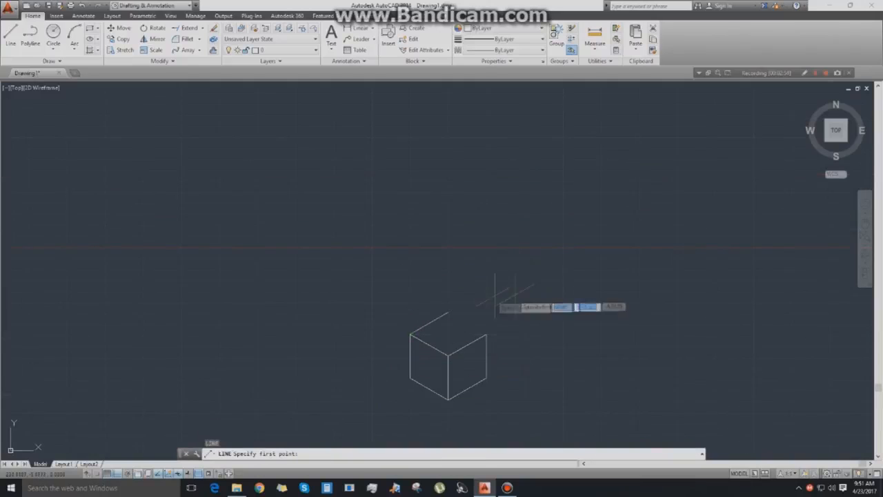
Switch to the left isoplane and close the top face with a line from its back corner to the right face's upper outer corner.
left_click(450, 312)
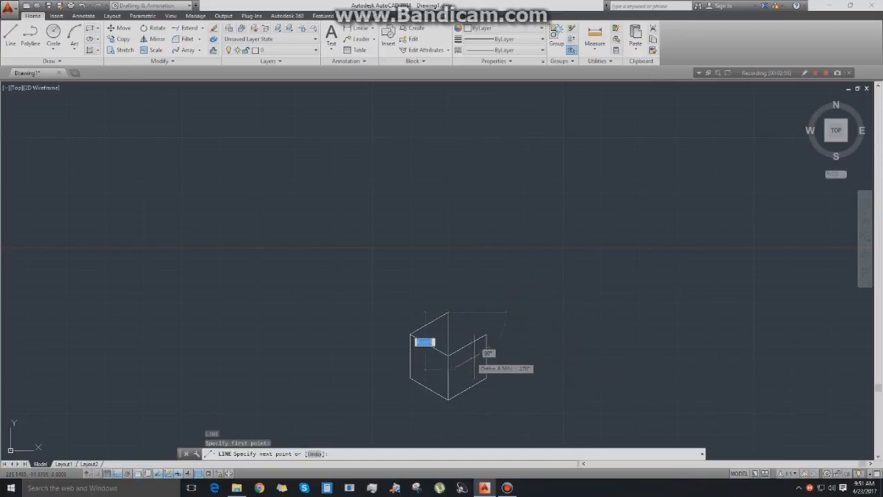
key("F5")
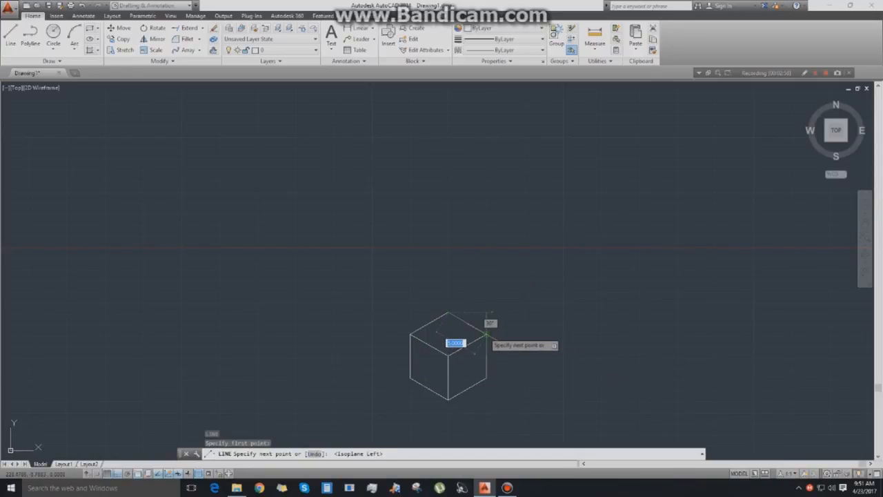
left_click(486, 334)
right_click(487, 336)
left_click(493, 339)
scroll(495, 341, "up", 2)
mouse_move(503, 372)
middle_mouse_down()
mouse_move(519, 264)
mouse_move(468, 252)
mouse_move(450, 262)
middle_mouse_up()
scroll(503, 263, "down", 2)
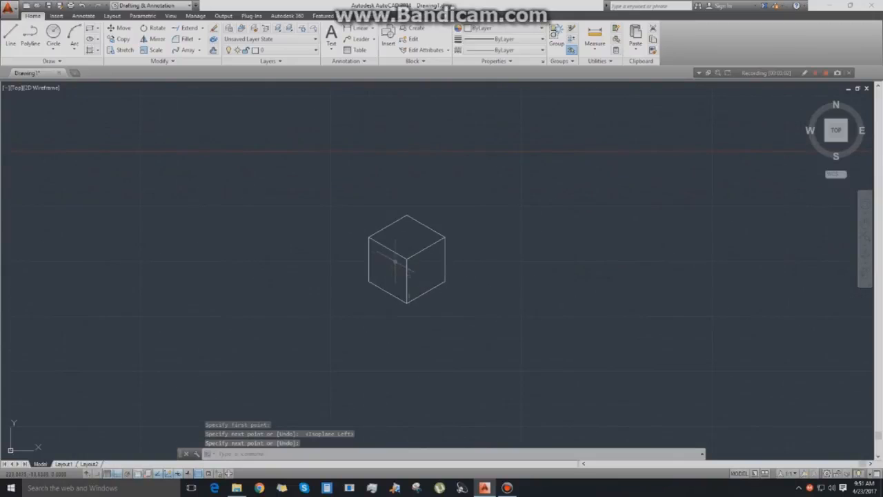
middle_click_drag(424, 295, 463, 288)
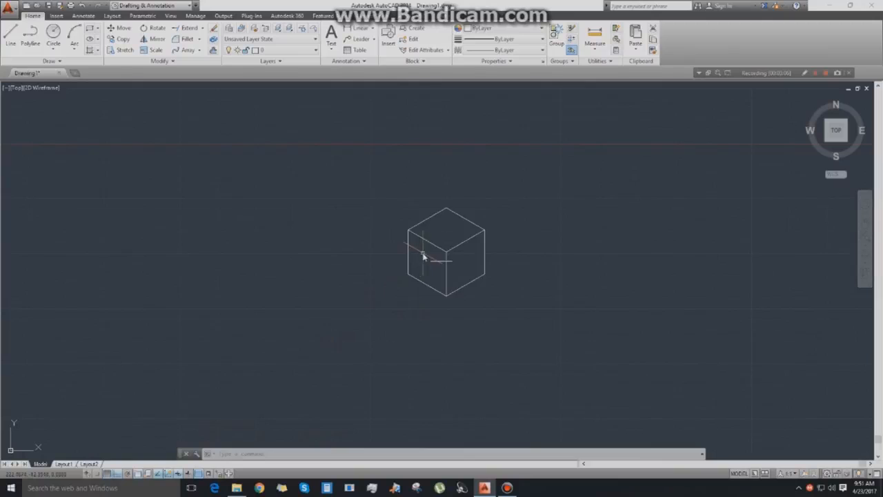
Draw a diagonal line across the cube's left face from its upper outer corner to the shared bottom corner.
key("l")
key("Return")
left_click(409, 229)
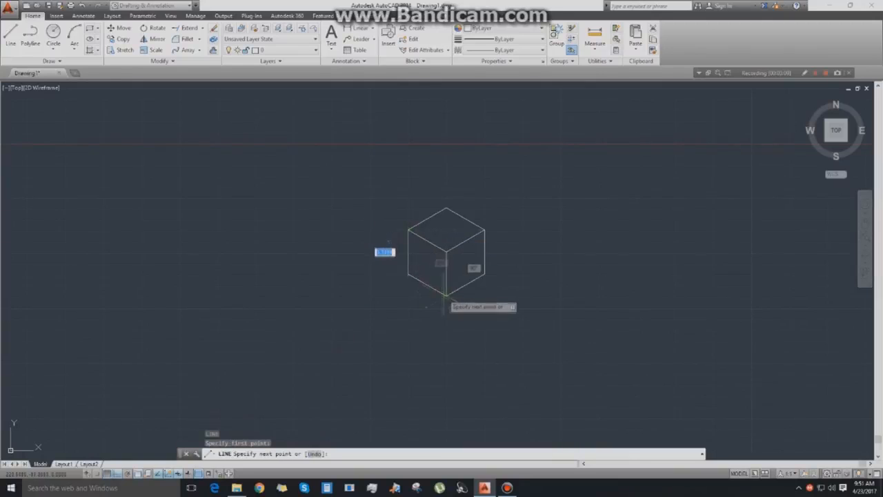
left_click(447, 294)
right_click(445, 295)
left_click(448, 299)
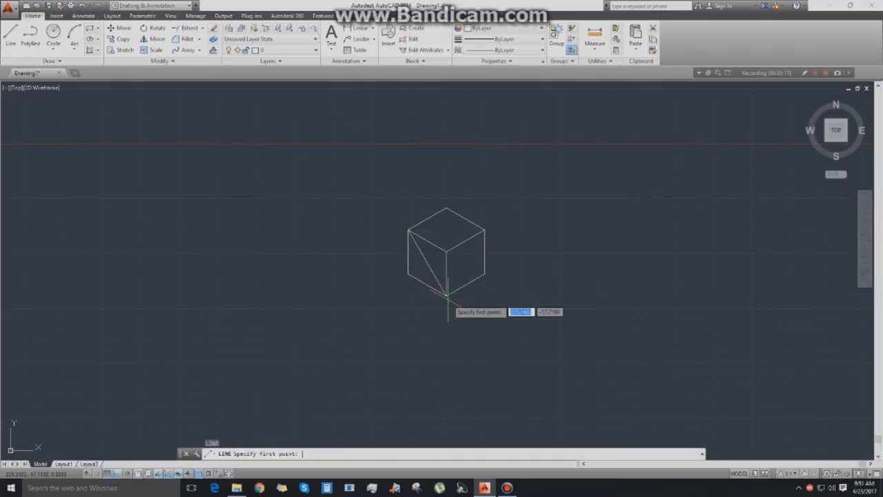
Draw a diagonal from the right face's upper outer corner to the shared bottom corner, and another from the top face's back to front corner.
left_click(485, 229)
left_click(446, 294)
right_click(445, 295)
left_click(453, 299)
left_click(446, 206)
left_click(446, 252)
right_click(448, 254)
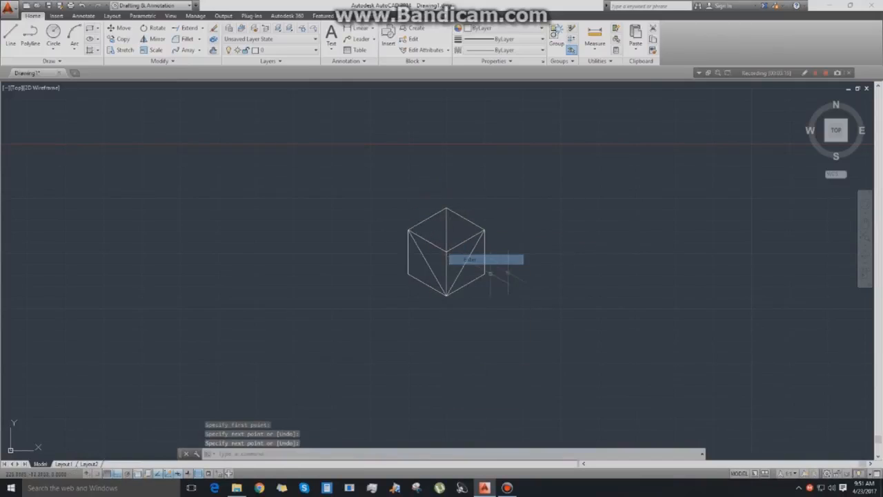
middle_click_drag(514, 270, 551, 270)
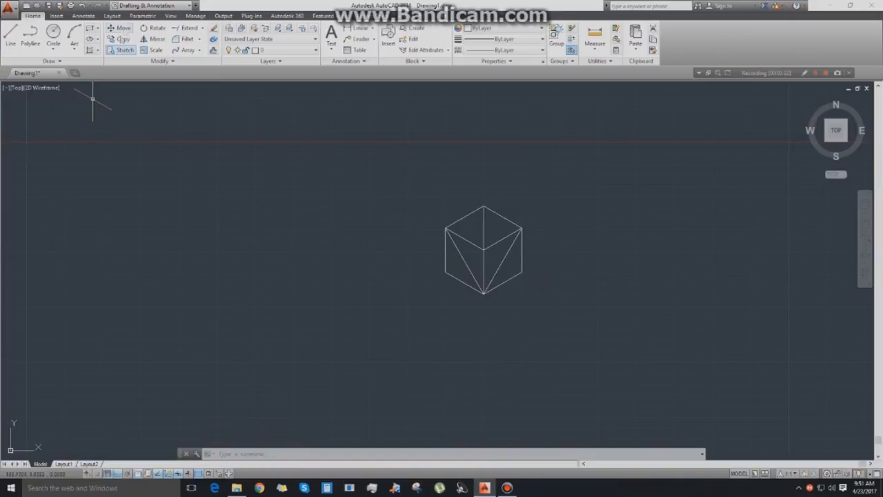
left_click(89, 40)
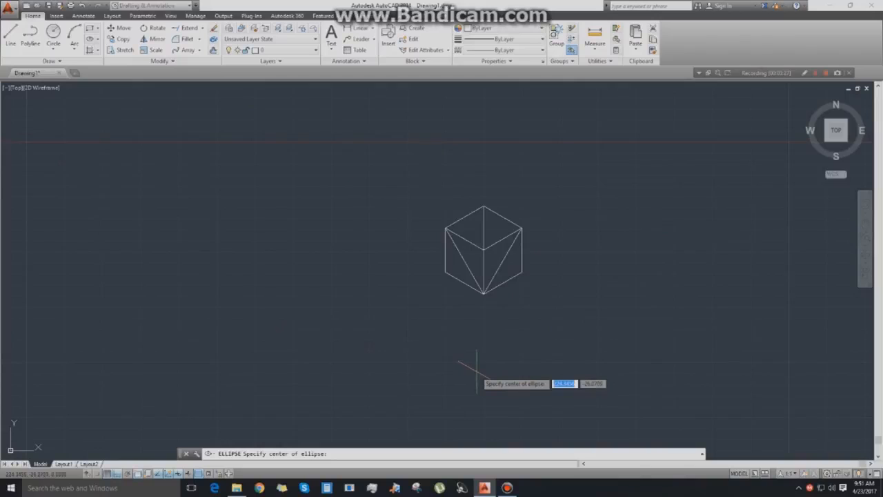
key("Return")
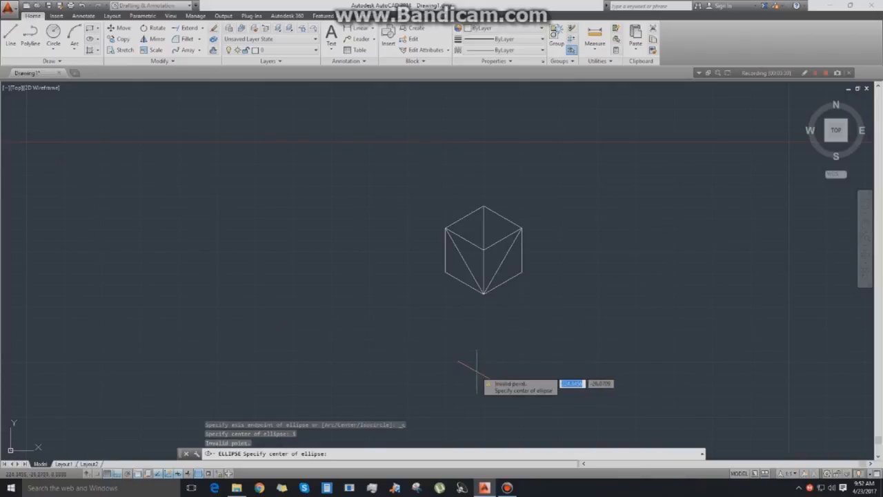
key("Escape")
key("Escape")
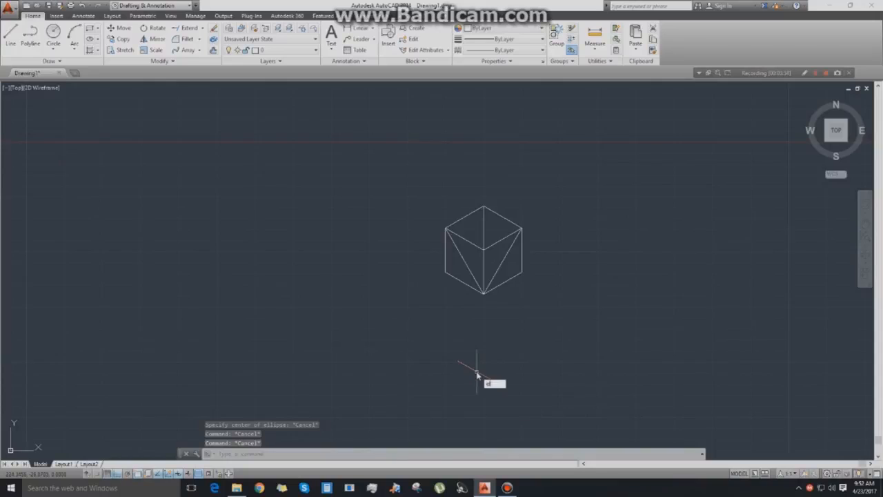
key("Return")
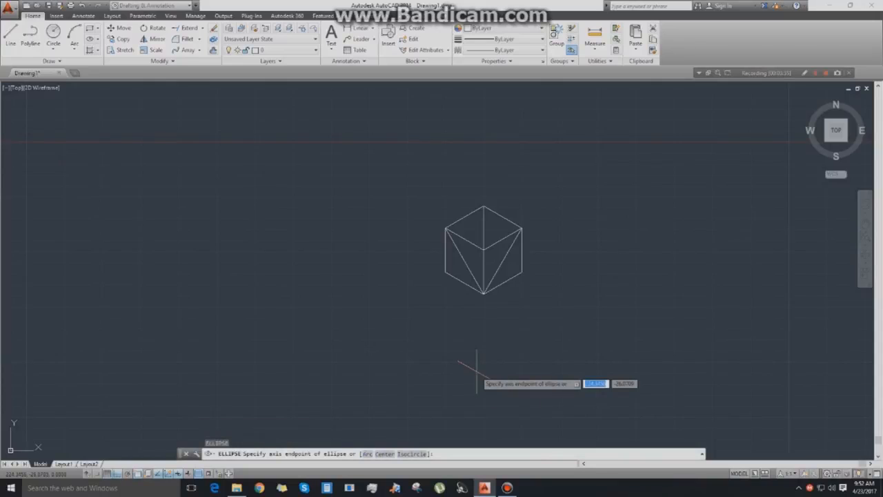
left_click(412, 454)
left_click(464, 260)
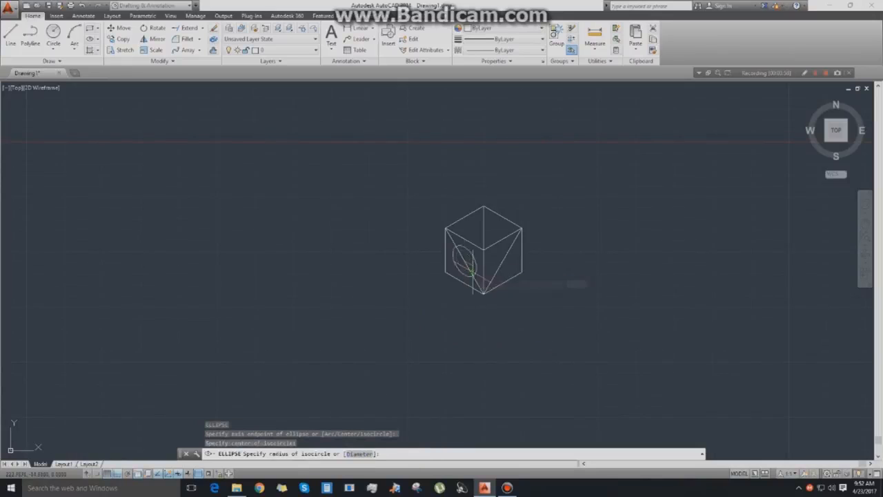
type("r")
key("Return")
key("Escape")
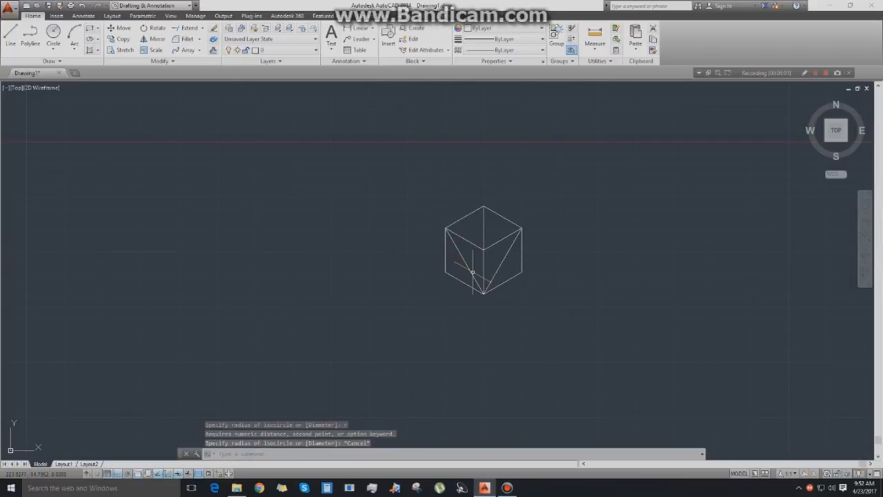
Draw an isocircle by diameter that fills the left face, centred on the midpoint of its diagonal.
type("el")
key("Return")
type("i")
key("Return")
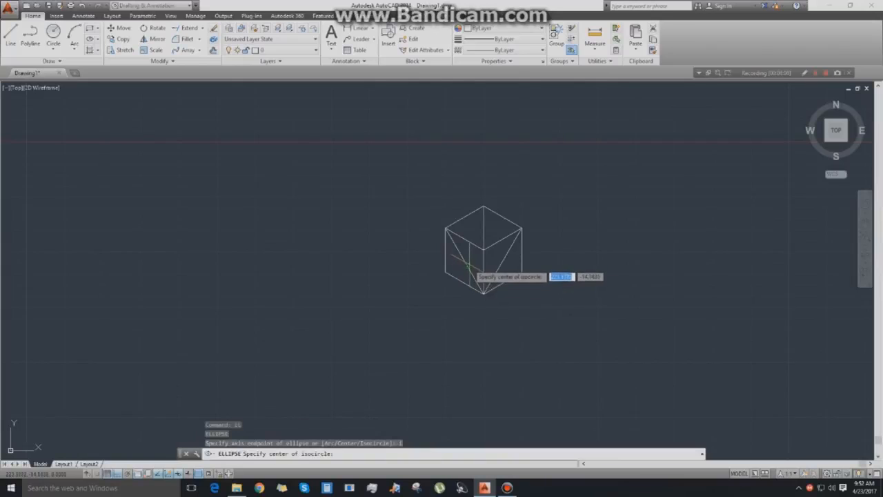
left_click(463, 260)
type("d")
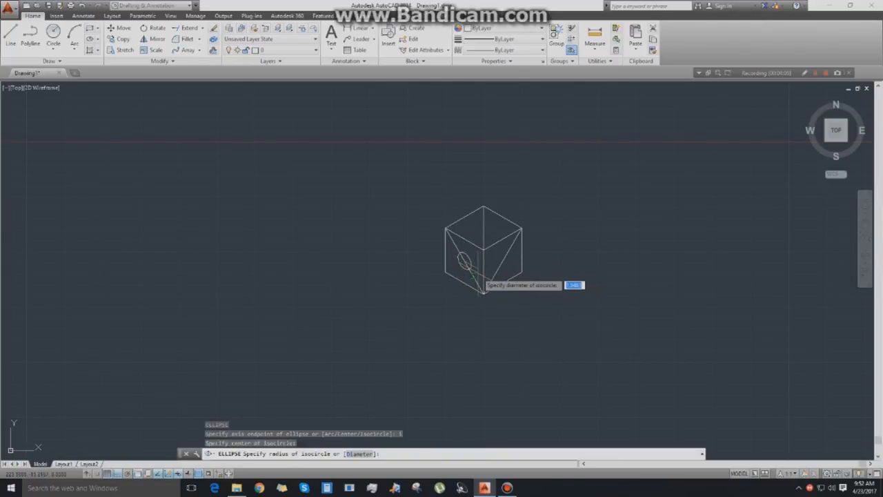
key("Return")
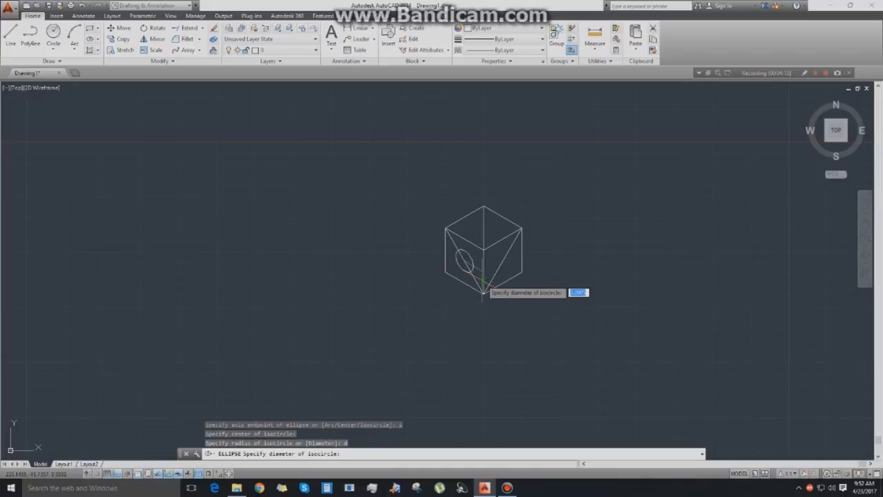
type("1")
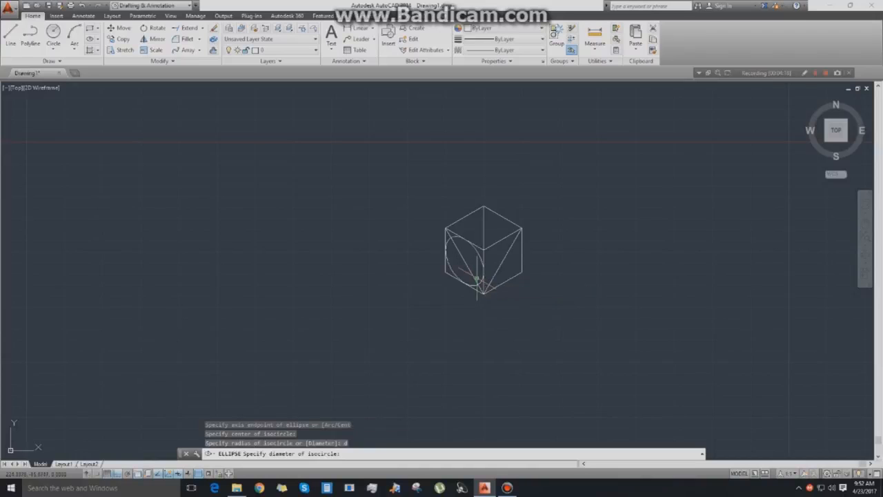
key("Return")
Draw an isocircle of diameter 5 on the right face in the right isoplane, centred on its diagonal's midpoint.
type("el")
key("Return")
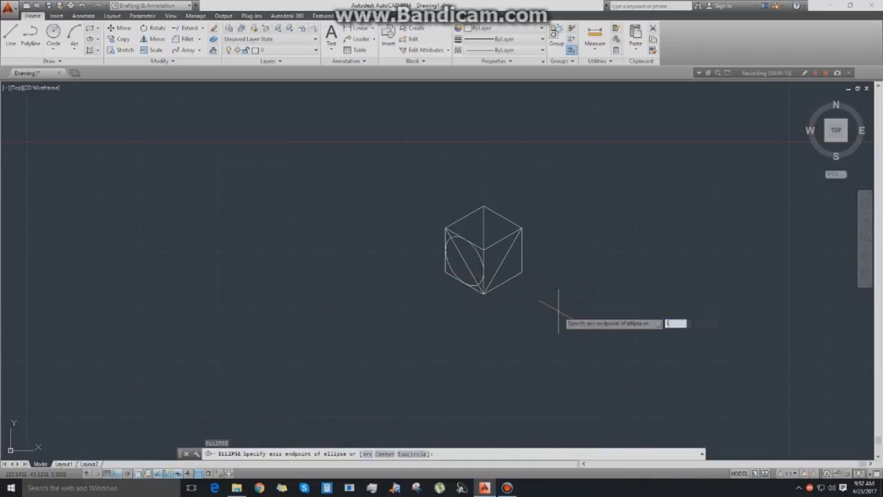
type("i")
key("Return")
left_click(502, 262)
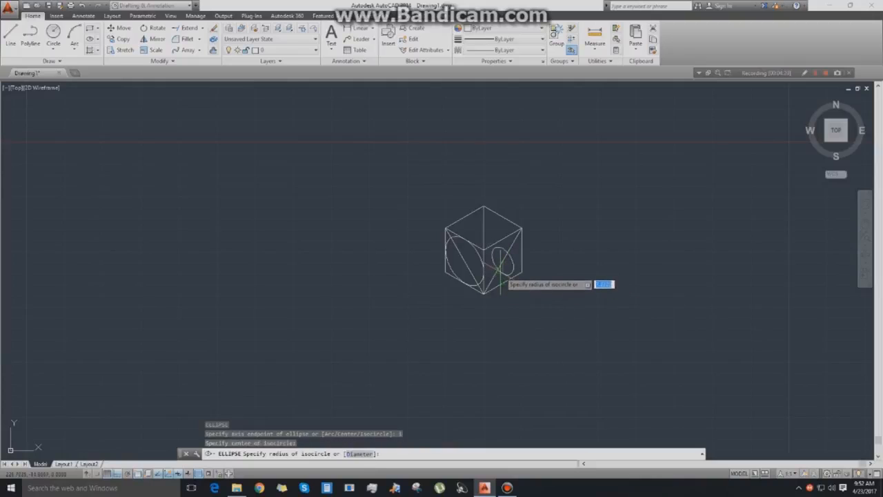
key("F5")
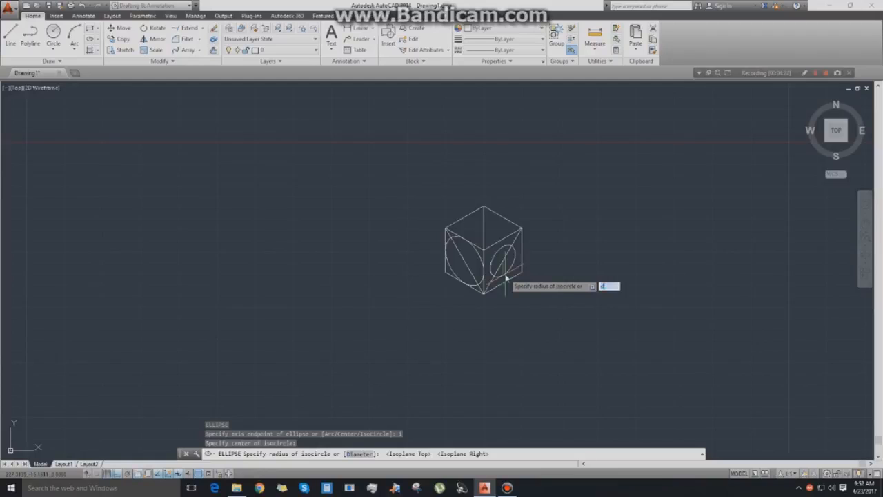
key("Return")
type("5")
key("Return")
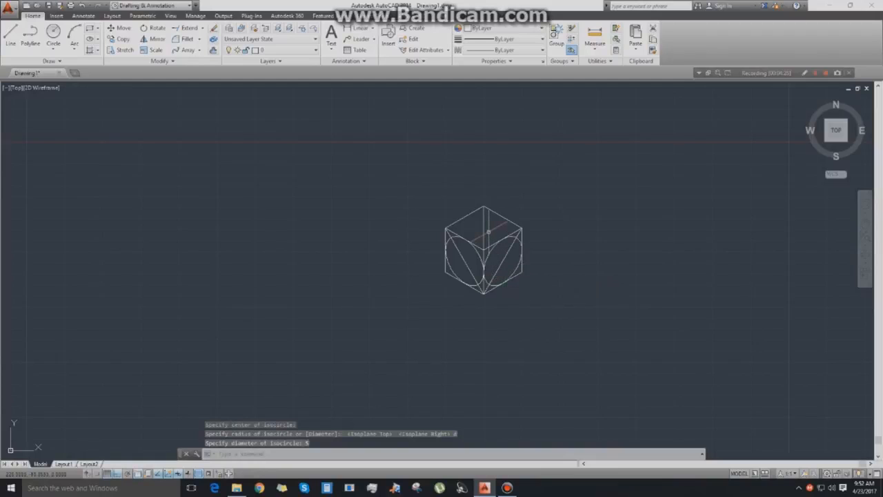
type("e")
key("Return")
type("i")
key("Return")
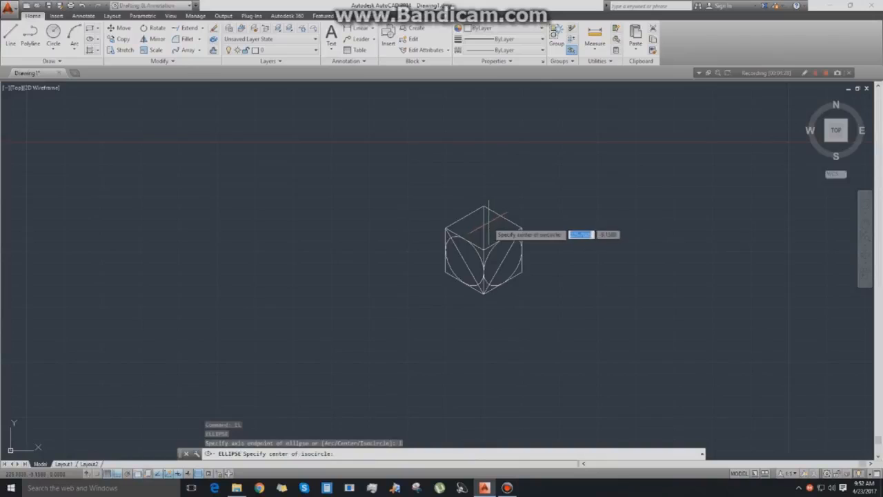
left_click(491, 234)
key("Escape")
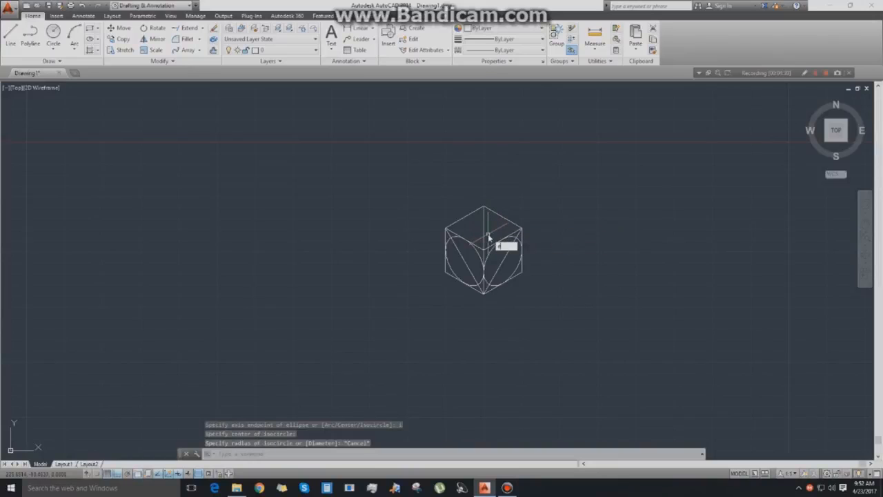
Draw an isocircle of diameter 5 on the top face in the top isoplane, centred on its diagonal's midpoint.
key("Return")
type("i")
key("Return")
left_click(488, 232)
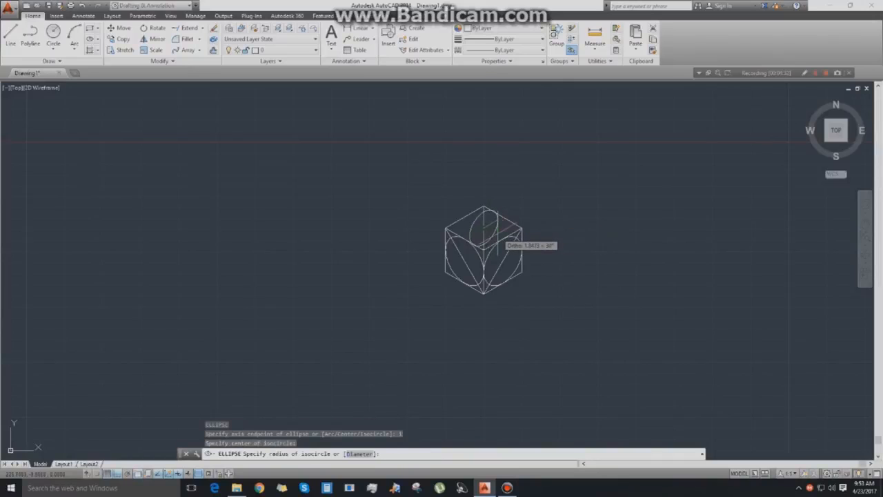
key("F5")
key("F5")
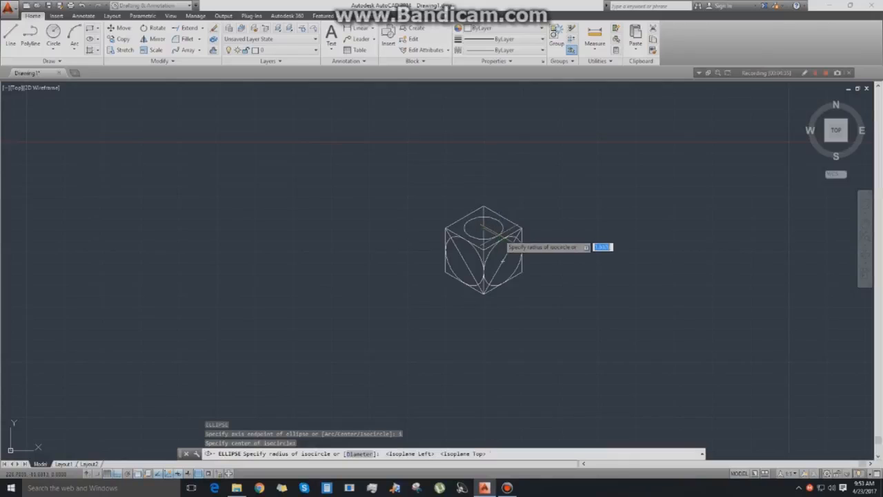
type("d")
key("Return")
type("5")
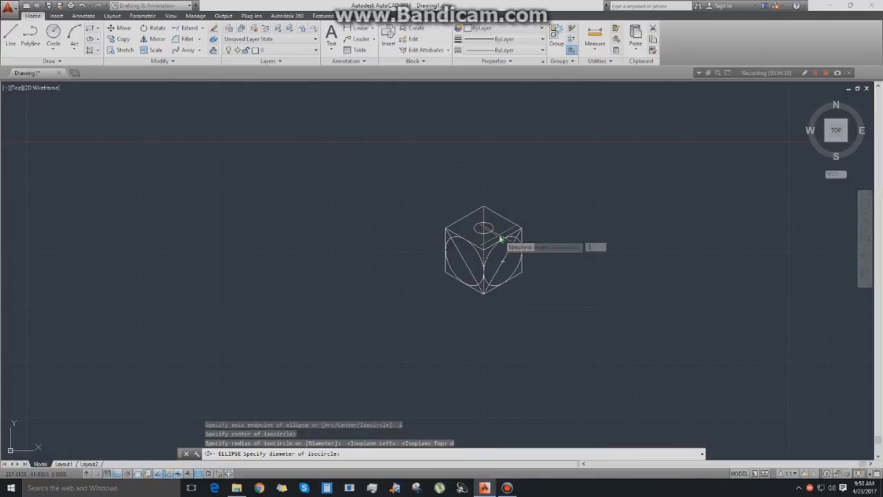
key("Return")
Erase the diagonal construction lines from the cube's faces.
left_click(504, 257)
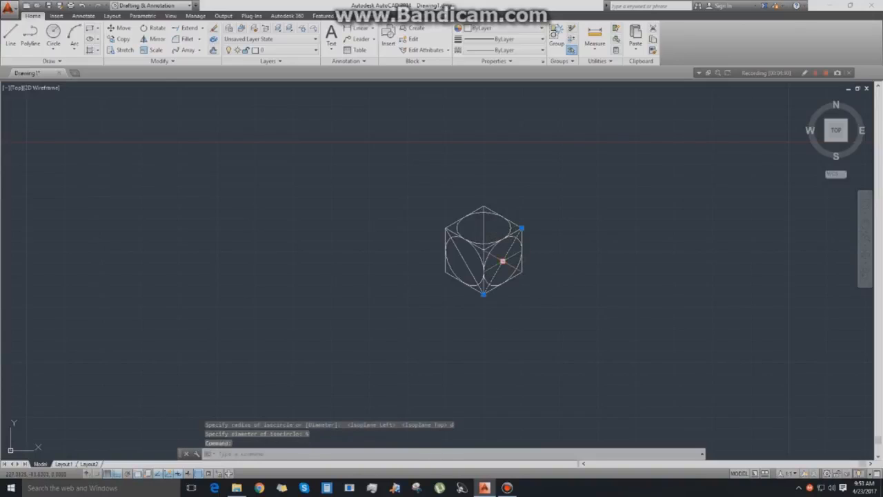
key("Delete")
left_click(468, 264)
key("Delete")
Erase the isocircles from the left, right and top faces of the cube.
scroll(461, 265, "up", 5)
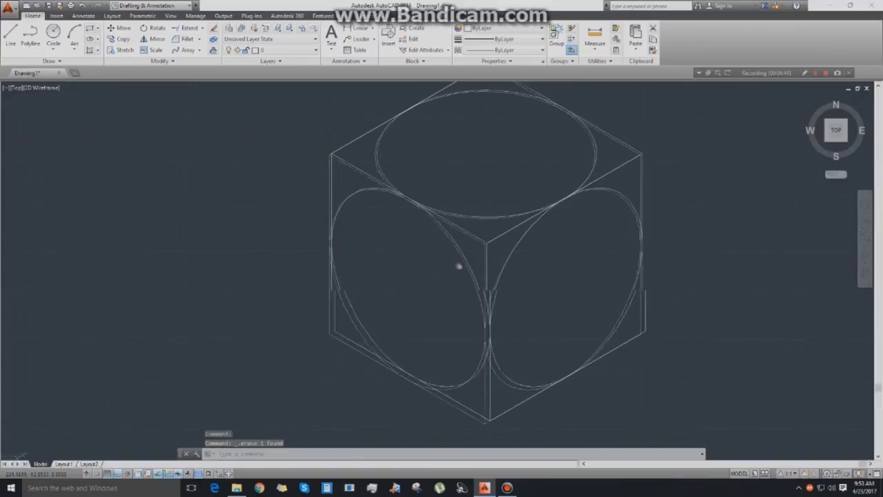
middle_click_drag(459, 266, 461, 275)
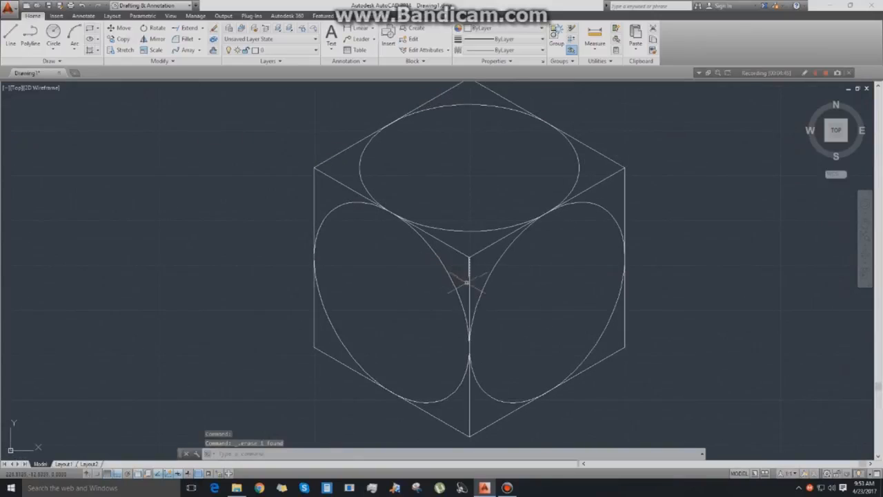
scroll(476, 280, "up", 2)
middle_click_drag(479, 278, 566, 245)
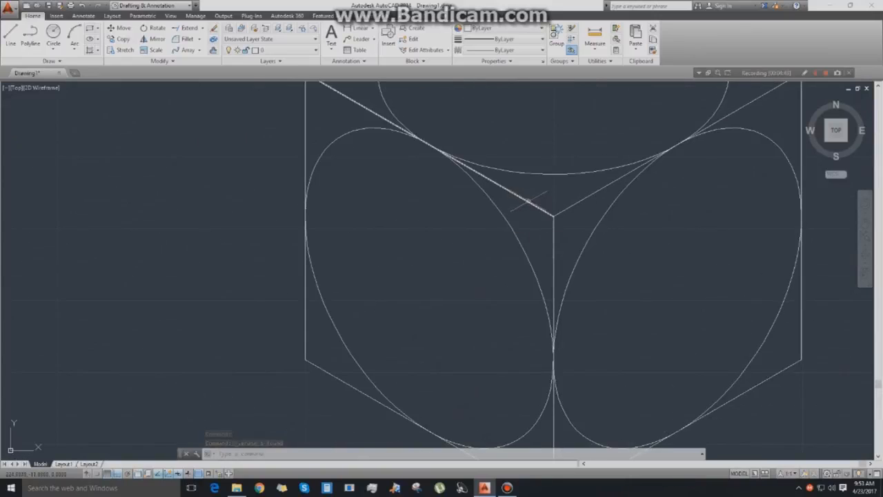
scroll(539, 211, "down", 3)
middle_click_drag(532, 272, 529, 253)
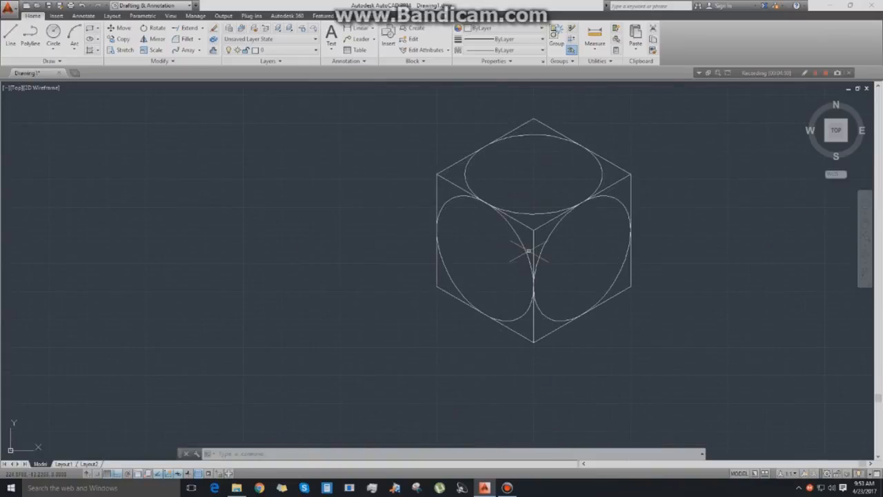
left_click(526, 252)
key("Delete")
left_click(542, 241)
key("Delete")
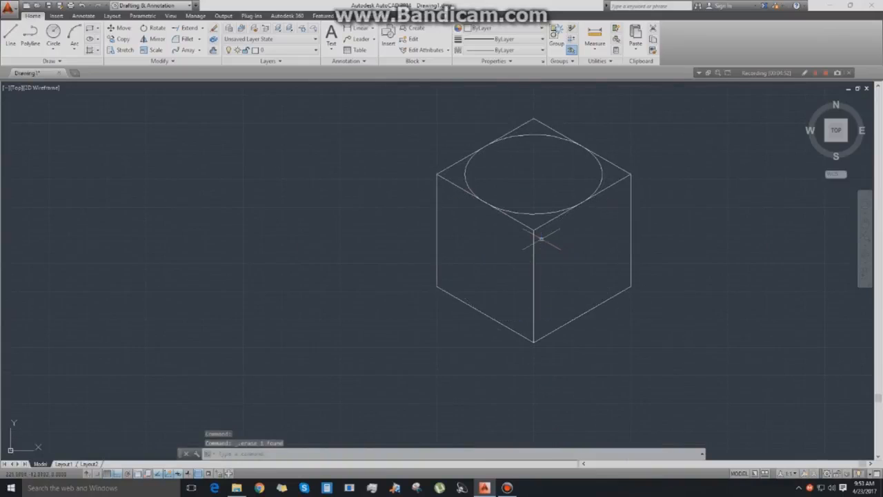
left_click(540, 214)
key("Delete")
Erase the edge shared by the cube's top and right faces.
mouse_move(546, 216)
middle_mouse_down("shift")
mouse_move(574, 246)
mouse_move(592, 252)
middle_mouse_up("shift")
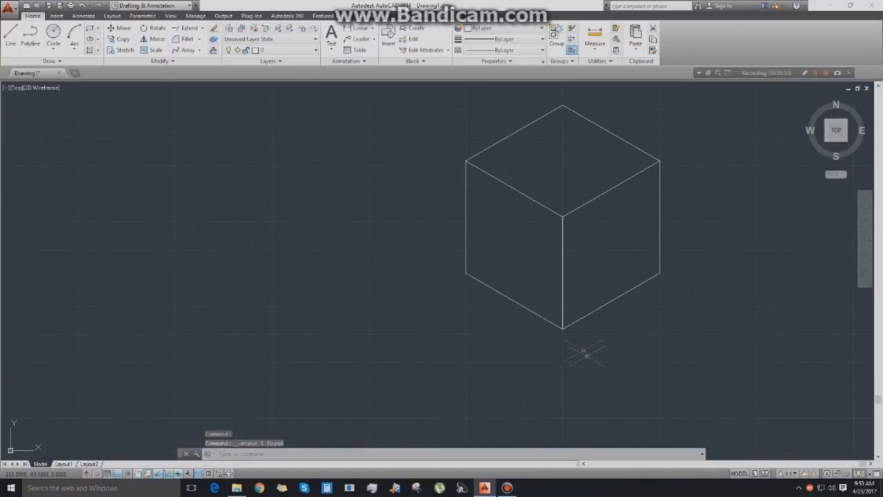
middle_click_drag(562, 292, 497, 321)
scroll(471, 269, "up", 4)
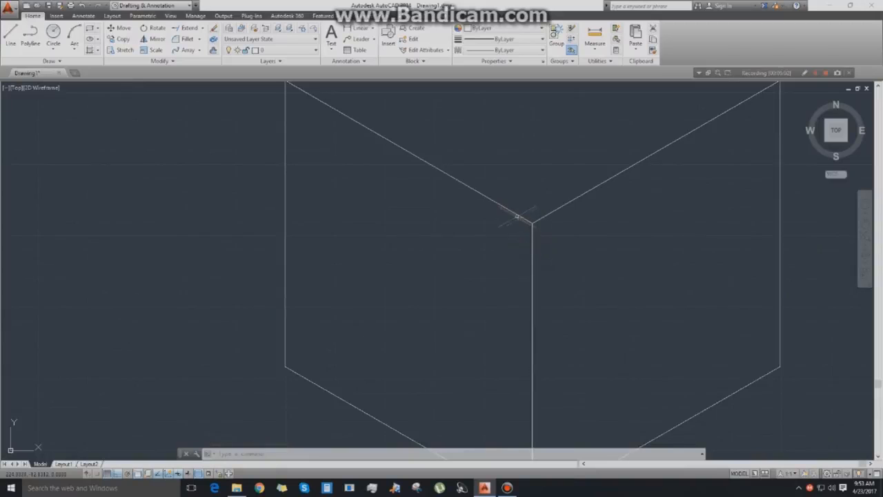
scroll(536, 242, "down", 2)
middle_click_drag(533, 243, 438, 242)
left_click(481, 238)
left_click(458, 191)
key("Delete")
Draw a 0.2-unit line from the cube's inner corner, continuing the left face's upper edge down to the right.
mouse_move(499, 241)
middle_mouse_down()
mouse_move(529, 249)
mouse_move(527, 240)
middle_mouse_up()
type("l")
key("Return")
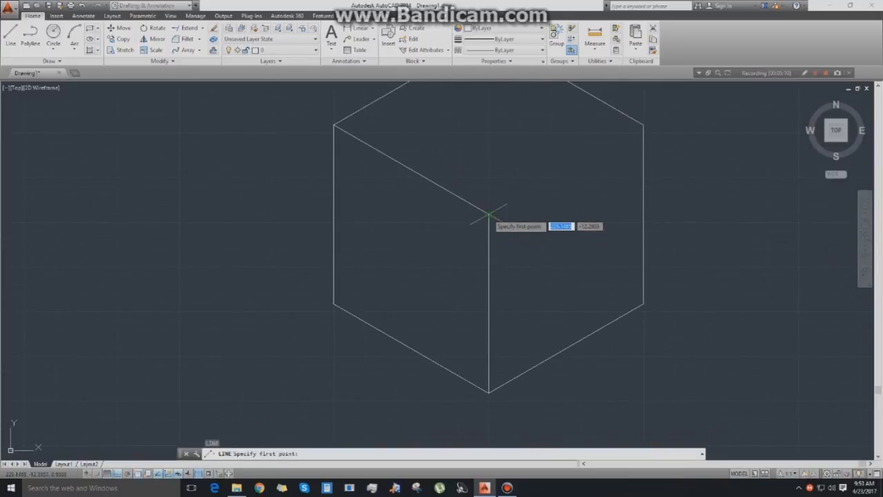
left_click(488, 214)
type("0.2")
key("Return")
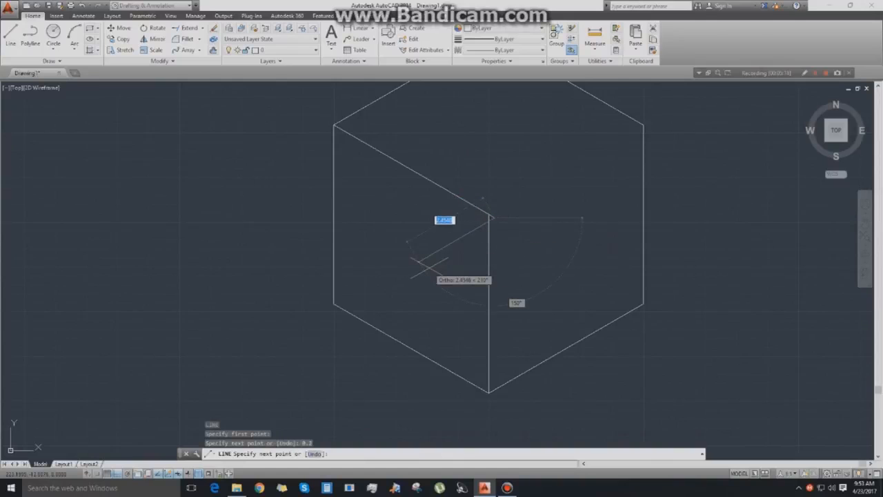
key("Escape")
Erase the short 0.2-unit line at the cube's inner corner.
scroll(485, 236, "up", 4)
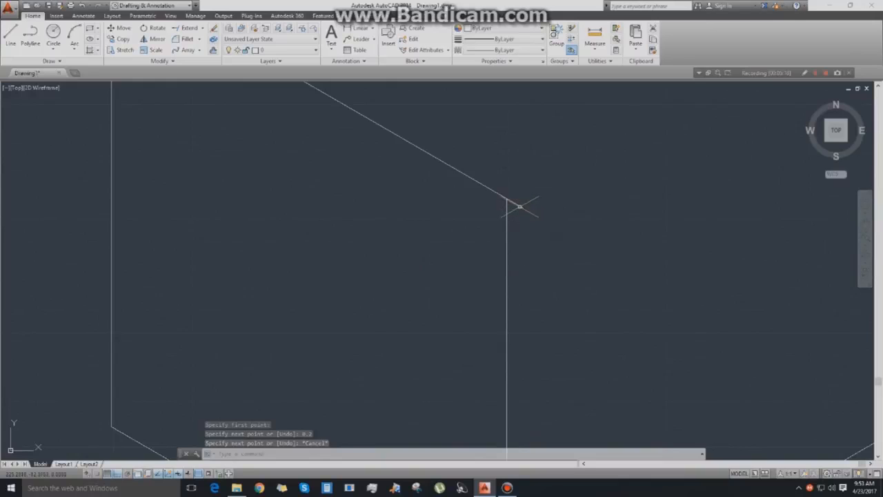
left_click(519, 205)
key("Delete")
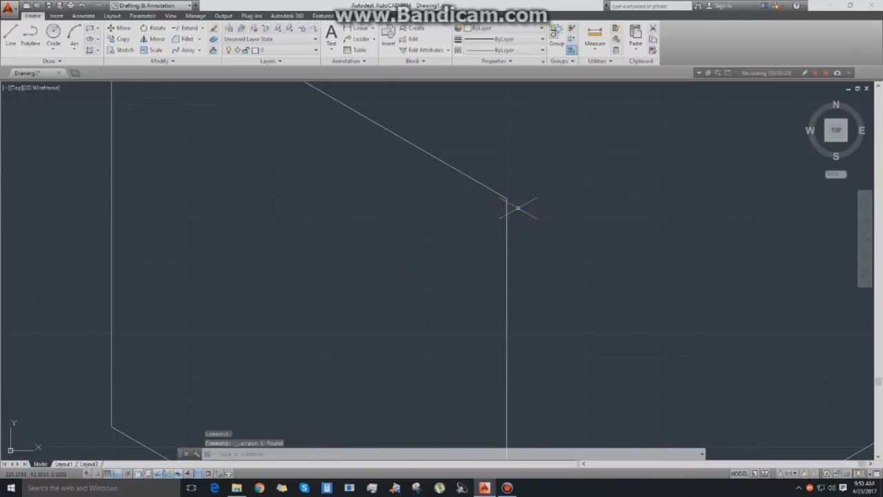
Draw a 0.2-unit line down from the cube's inner corner in the right isoplane, and erase it.
key("l")
key("Return")
left_click(510, 201)
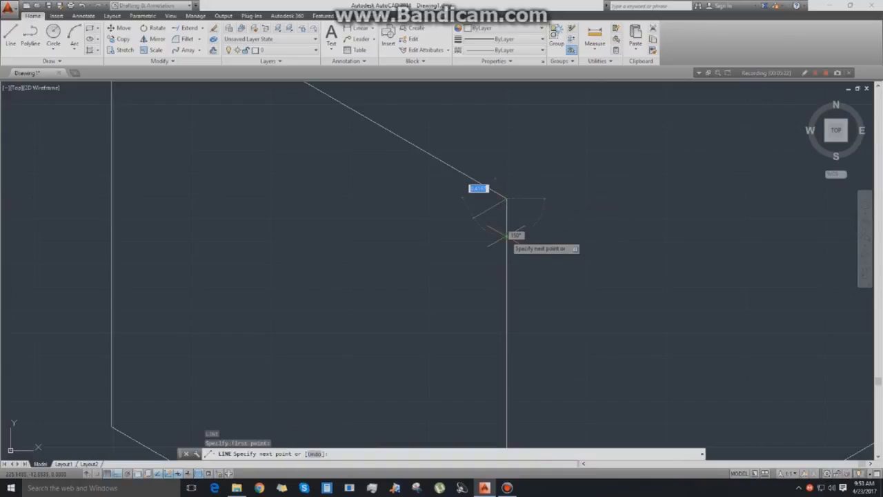
key("F5")
type("0.")
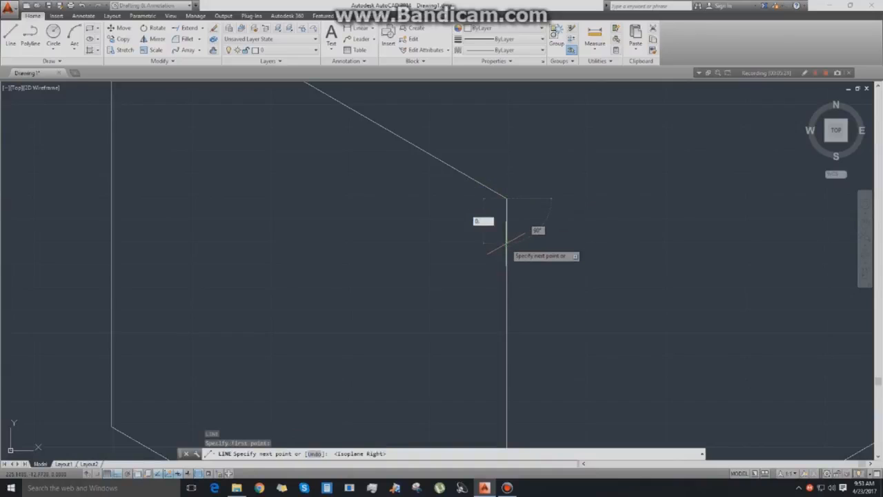
type("2")
key("Return")
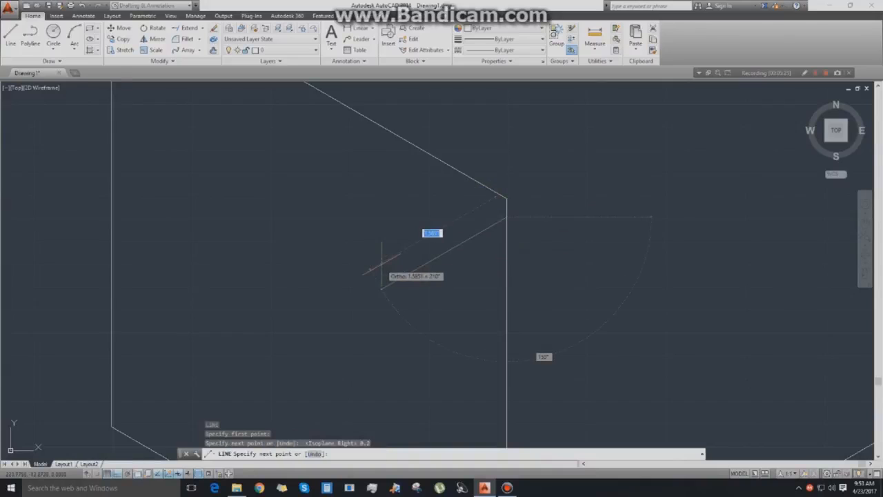
key("Escape")
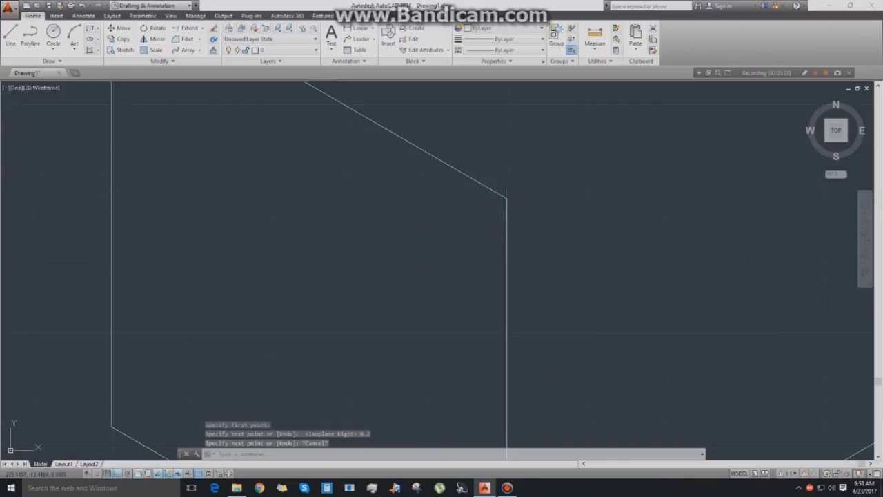
left_click(505, 208)
key("Delete")
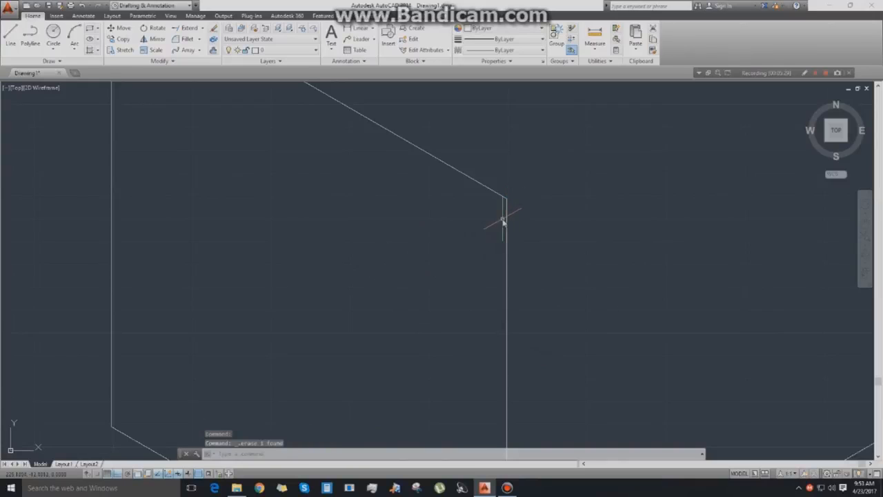
Draw a 1-unit line down from the inner corner, continuing 1 unit up and left, parallel to the left face's upper edge.
type("l")
key("Return")
left_click(507, 198)
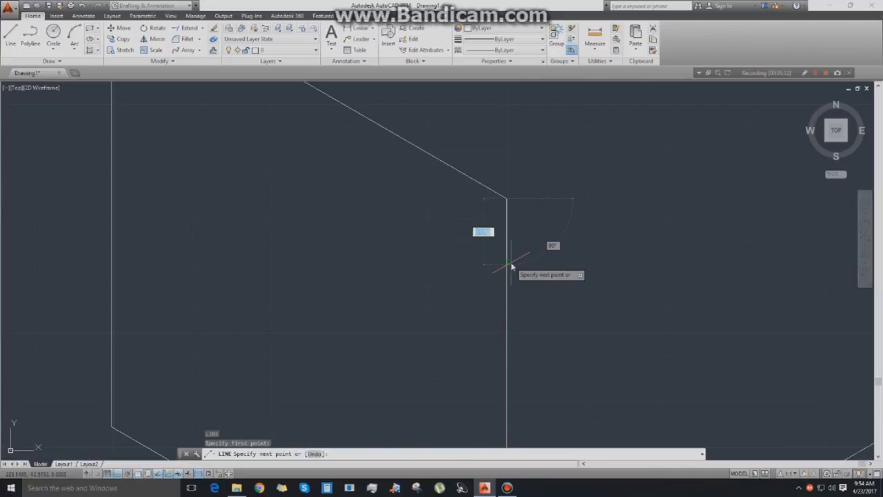
type("1")
key("Return")
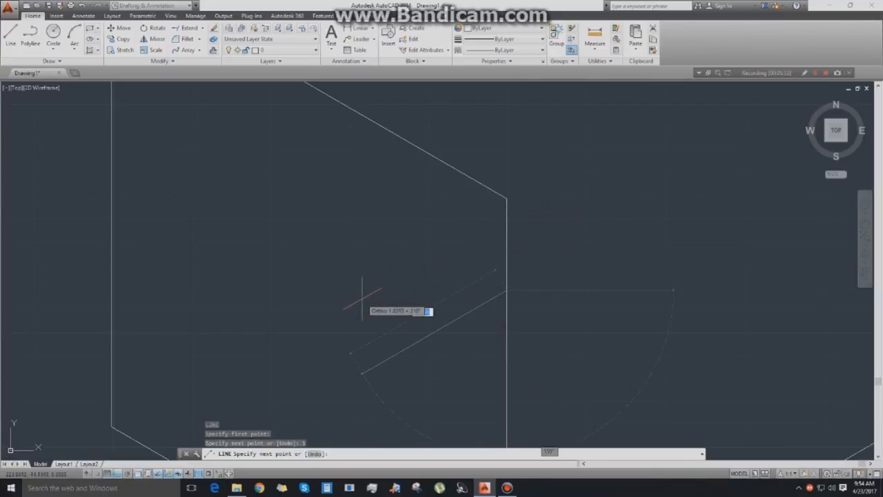
key("F5")
type("1")
key("Return")
key("Return")
Draw a vertical line from the free end of the 1-unit line up past the left face's upper edge.
key("Return")
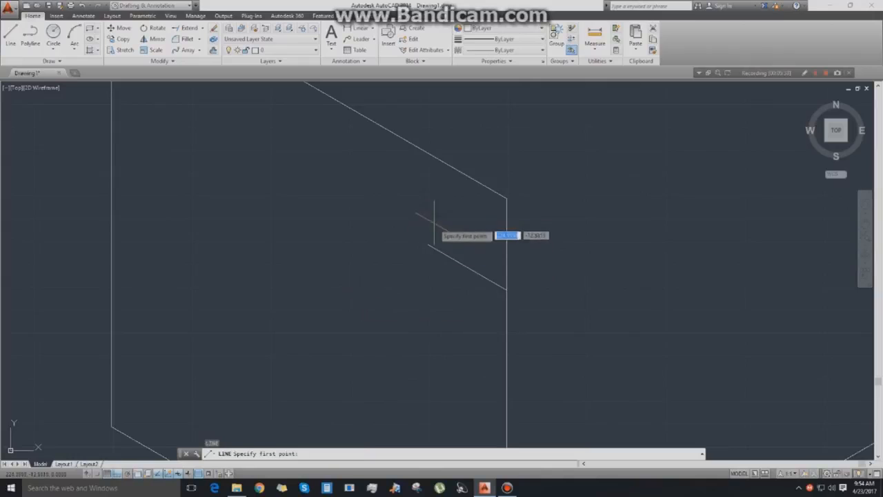
left_click(428, 245)
left_click(428, 116)
key("Return")
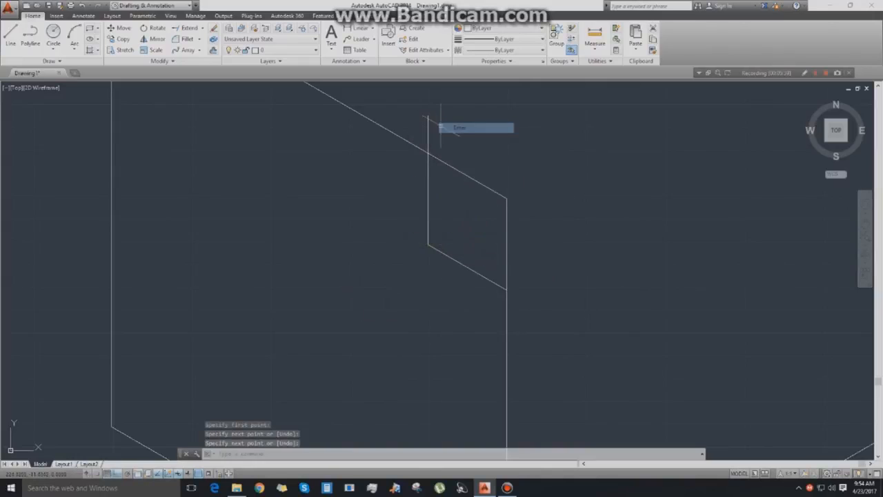
Draw a diagonal across the small rhombus from its upper-left corner to its lower-right corner.
key("Return")
left_click(428, 152)
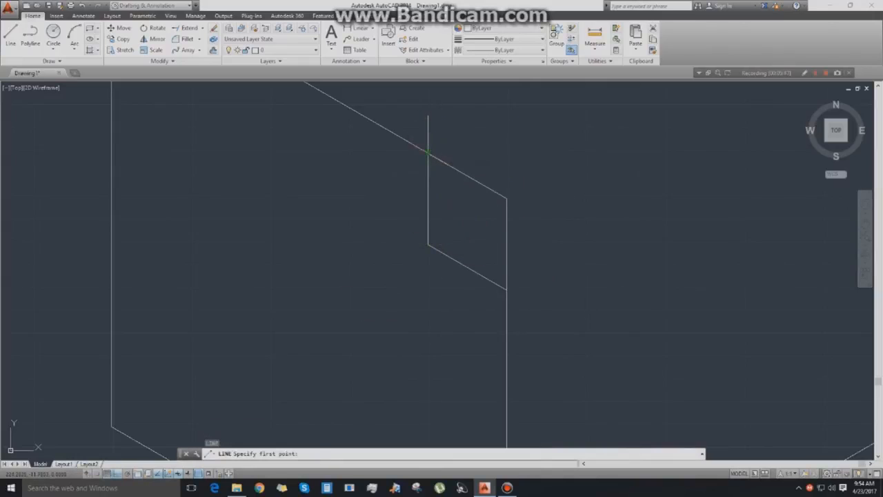
right_click(507, 290)
left_click(512, 297)
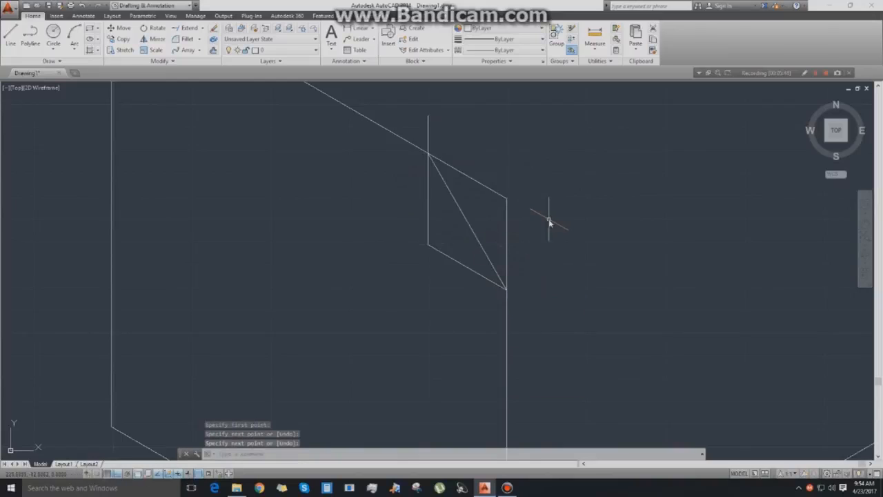
Trim the part of the vertical line that extends above the left face's upper edge.
type("tr")
key("Return")
key("Return")
left_click(440, 128)
left_click(438, 127)
left_click(423, 119)
key("Escape")
Draw an isocircle with a diameter of 1, centred on the midpoint of the rhombus's diagonal.
scroll(553, 194, "down", 5)
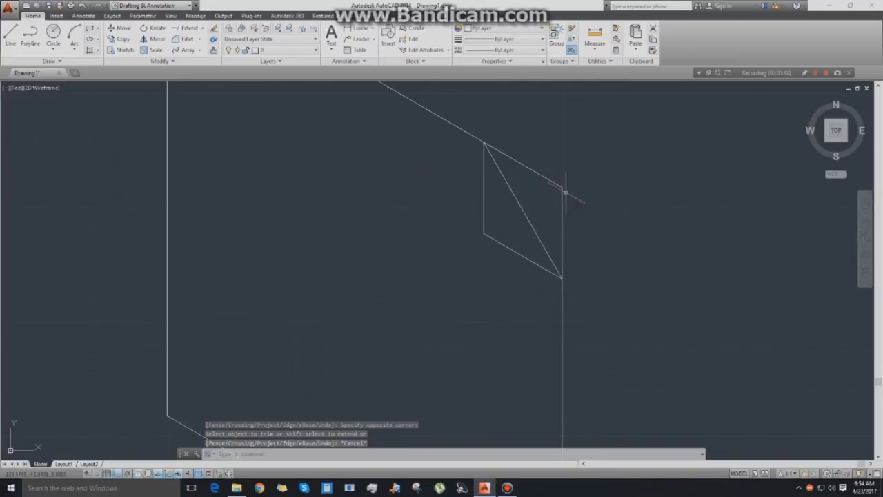
middle_click_drag(574, 213, 516, 234)
scroll(531, 314, "up", 4)
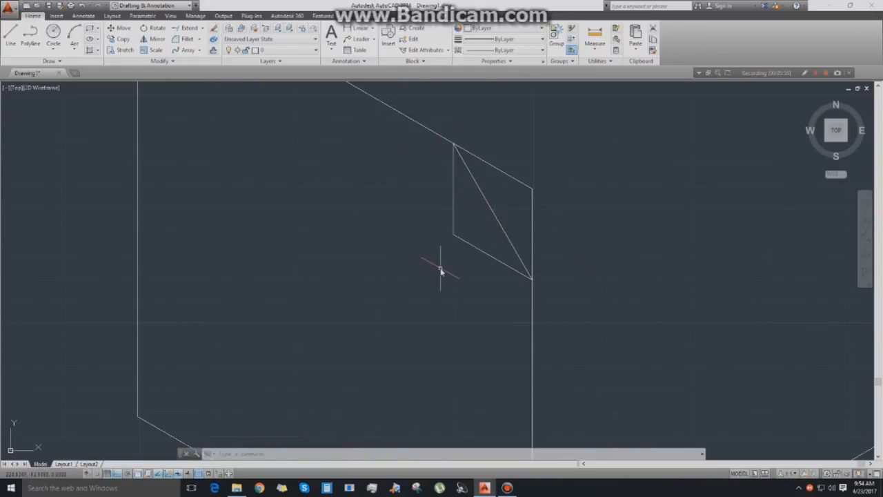
key("Return")
type("i")
key("Return")
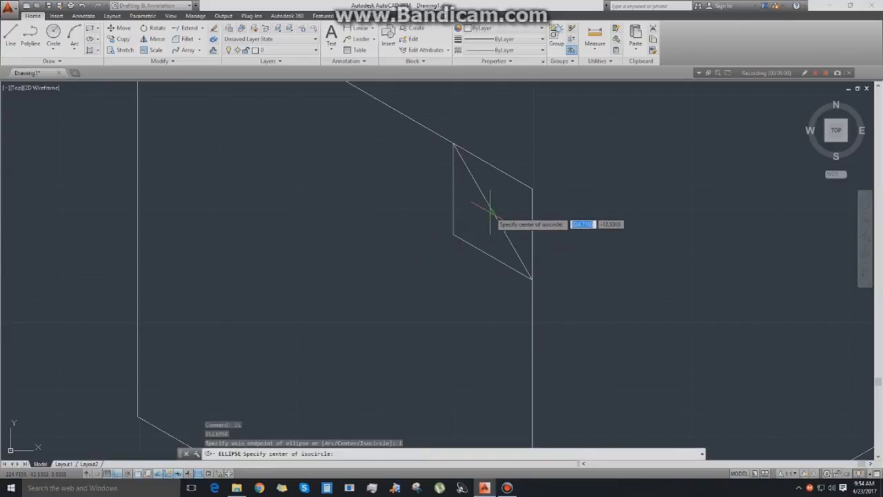
left_click(491, 211)
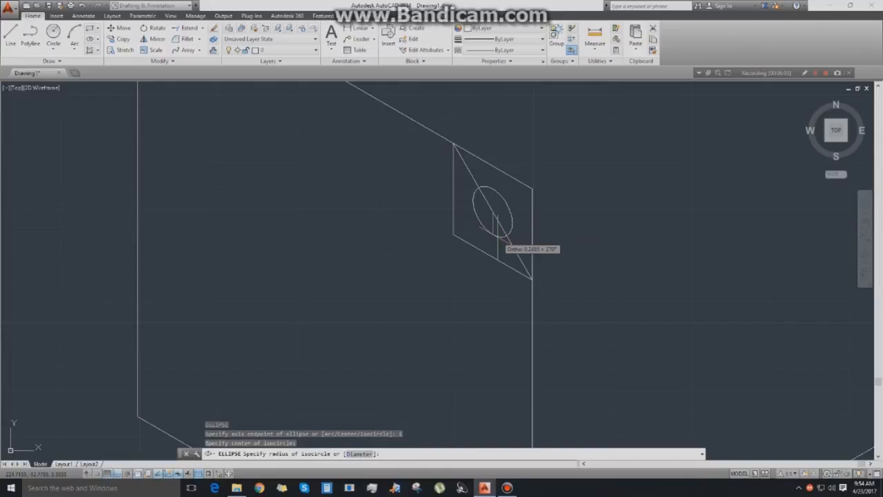
type("d")
key("Return")
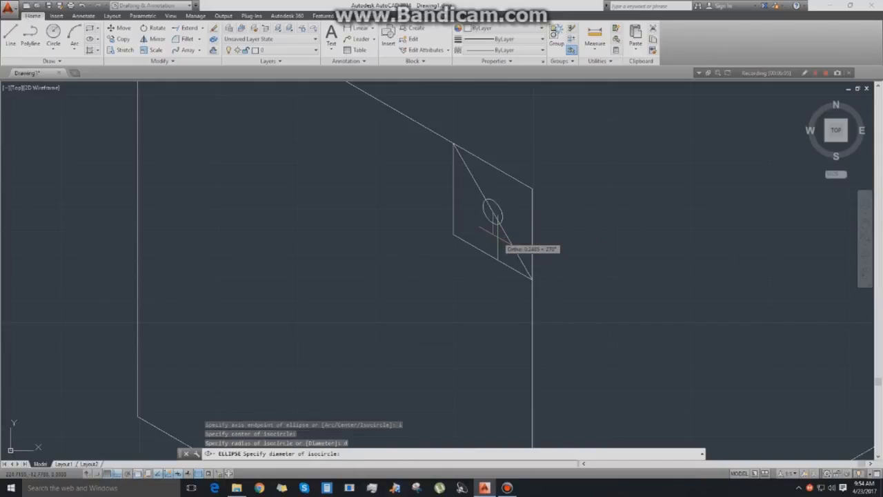
type("1")
key("Return")
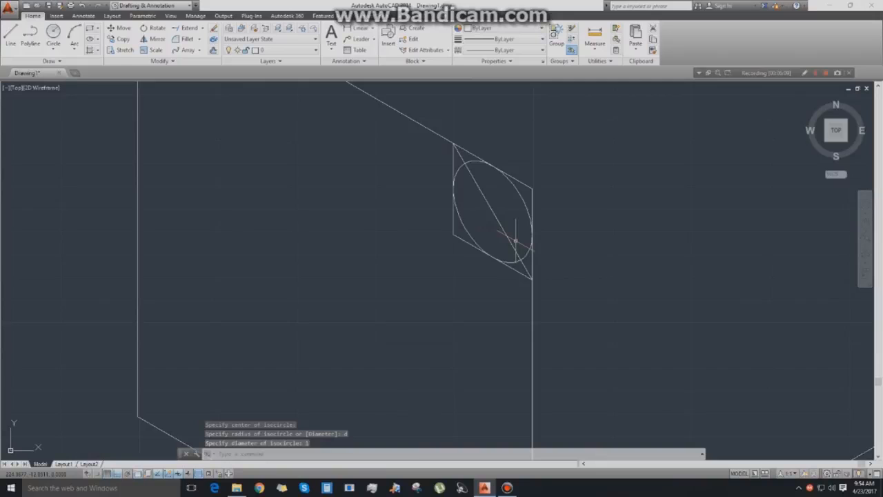
Trim the cube's sharp inner corner outside the isocircle and the isocircle's lower part, leaving the rounding arc.
type("tr")
key("Return")
key("Return")
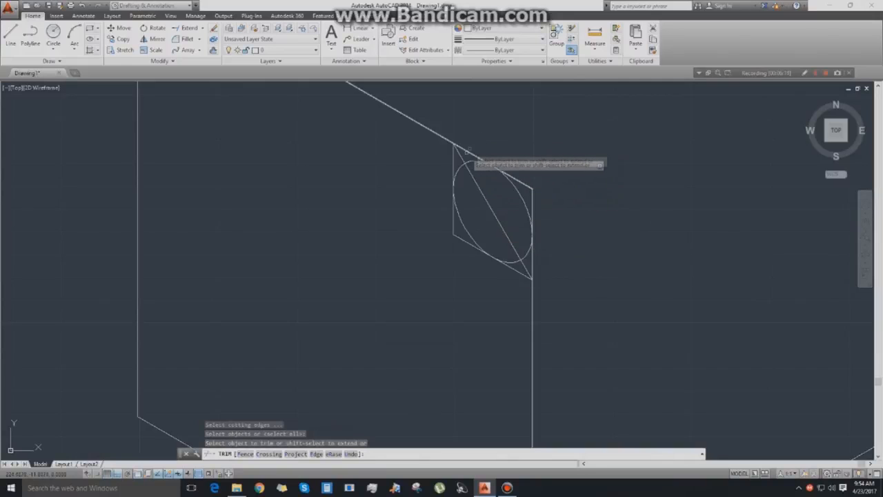
left_click(521, 181)
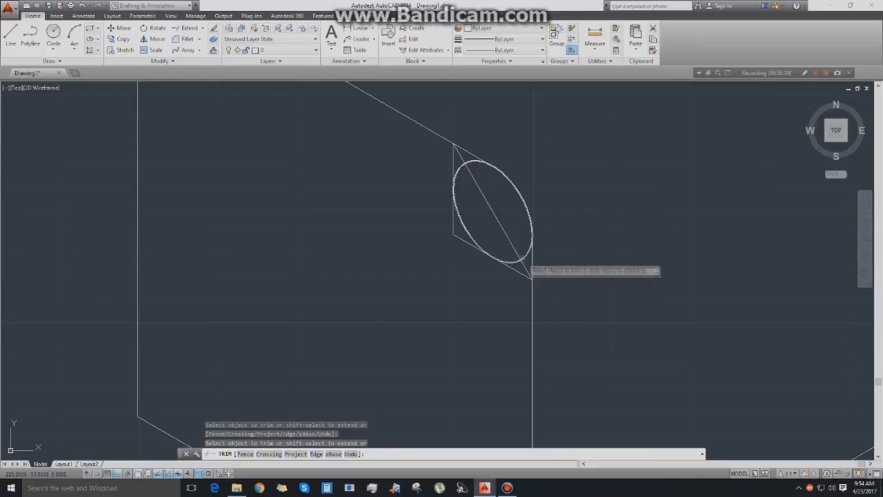
left_click(517, 264)
left_click(483, 252)
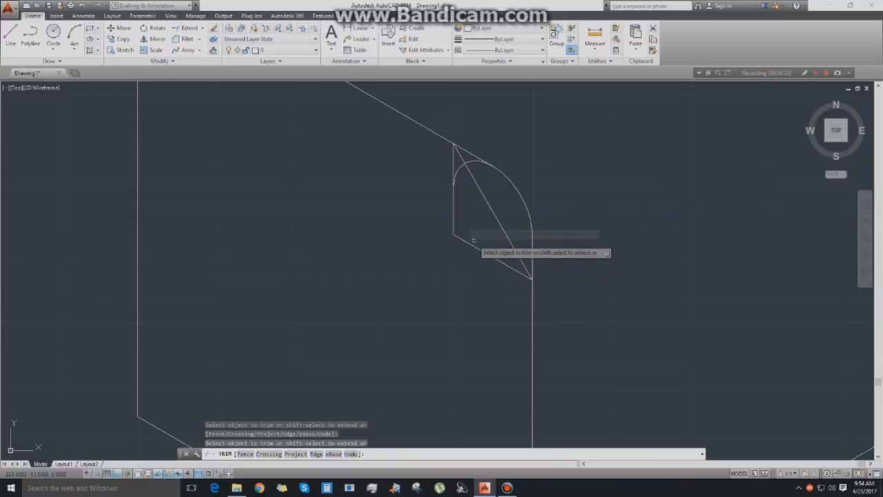
key("Escape")
Erase the leftover construction lines of the small rhombus around the rounded corner.
left_click(471, 175)
key("Delete")
left_click(453, 194)
key("Delete")
left_click(462, 239)
key("Delete")
scroll(468, 245, "down", 6)
mouse_move(469, 246)
middle_mouse_down()
mouse_move(483, 245)
mouse_move(459, 253)
middle_mouse_up()
scroll(472, 251, "up", 2)
scroll(460, 253, "up", 2)
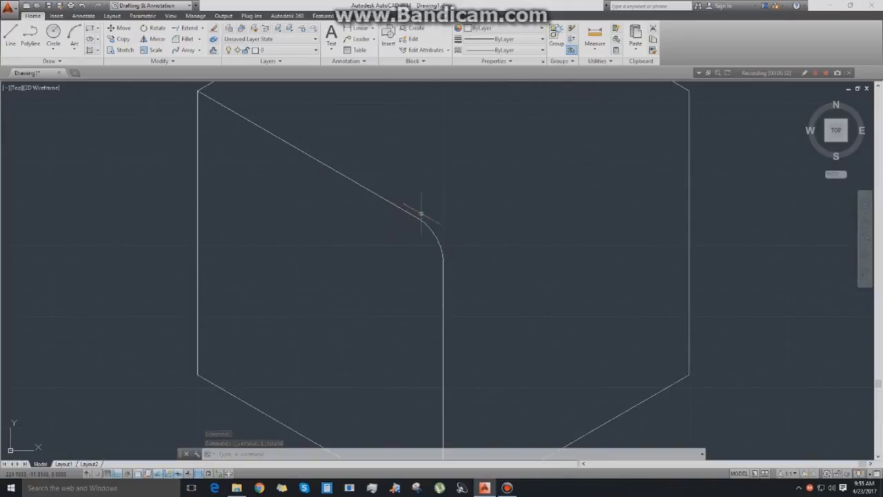
scroll(370, 243, "down", 2)
mouse_move(369, 244)
middle_mouse_down()
mouse_move(283, 265)
mouse_move(299, 269)
middle_mouse_up()
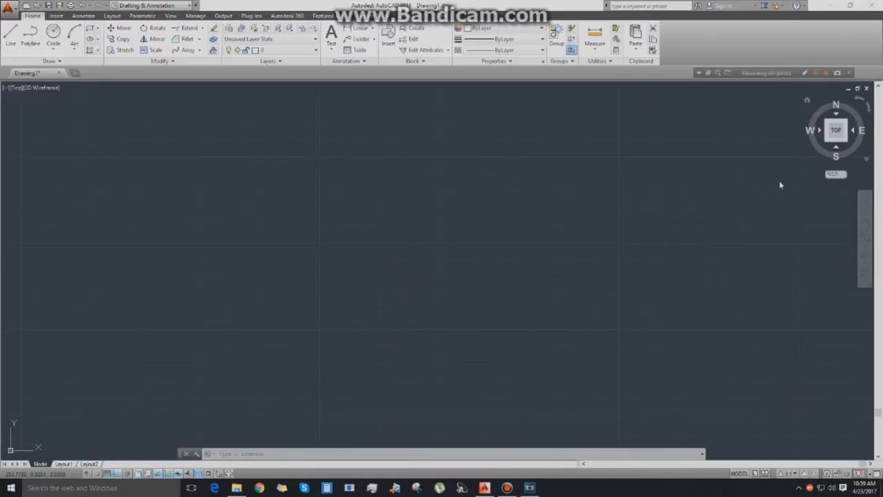